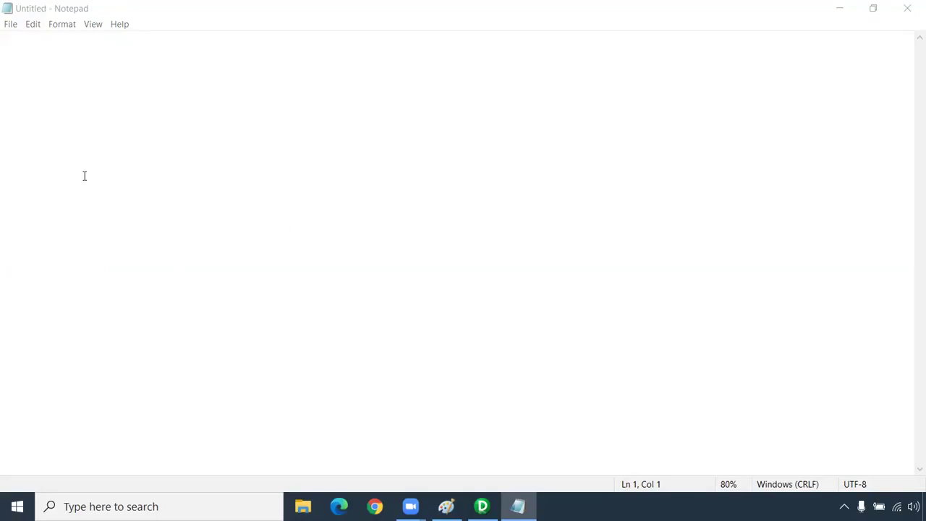
# - Write the heading 'Re-usable Transformation:' in Notepad, underlined with a row of equals signs
pyautogui.click(32, 42)
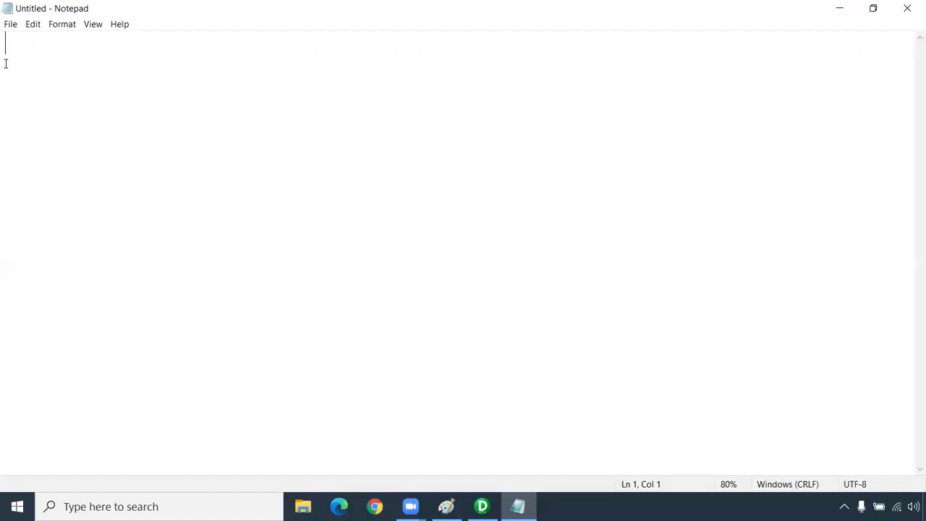
pyautogui.write('R')
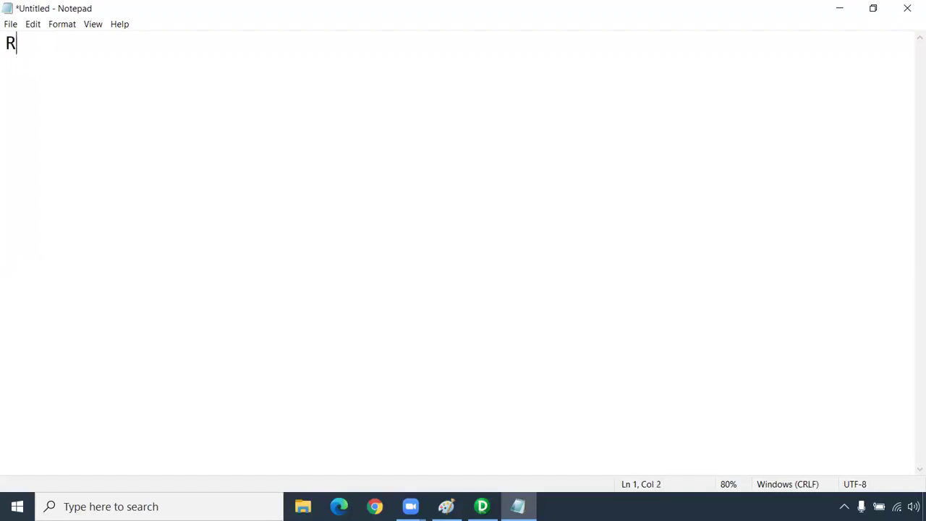
pyautogui.write('e-usabl')
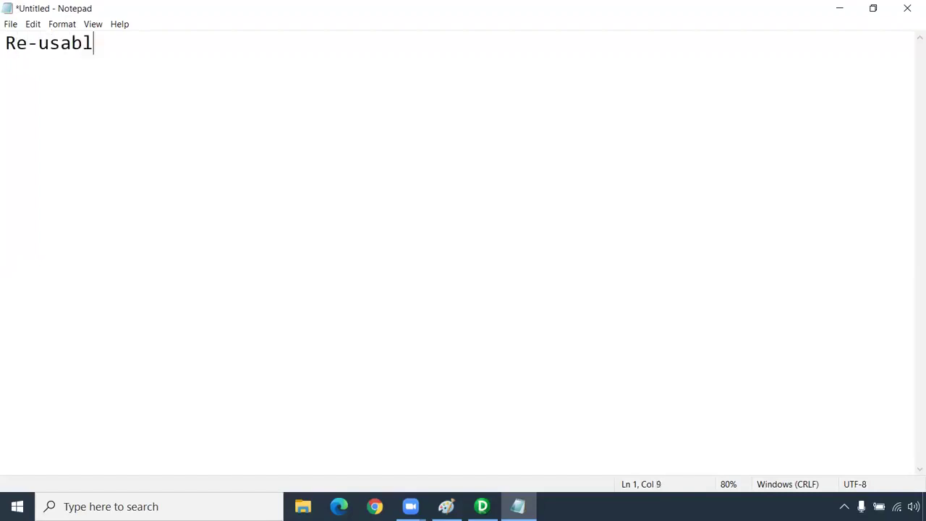
pyautogui.write('e Tran')
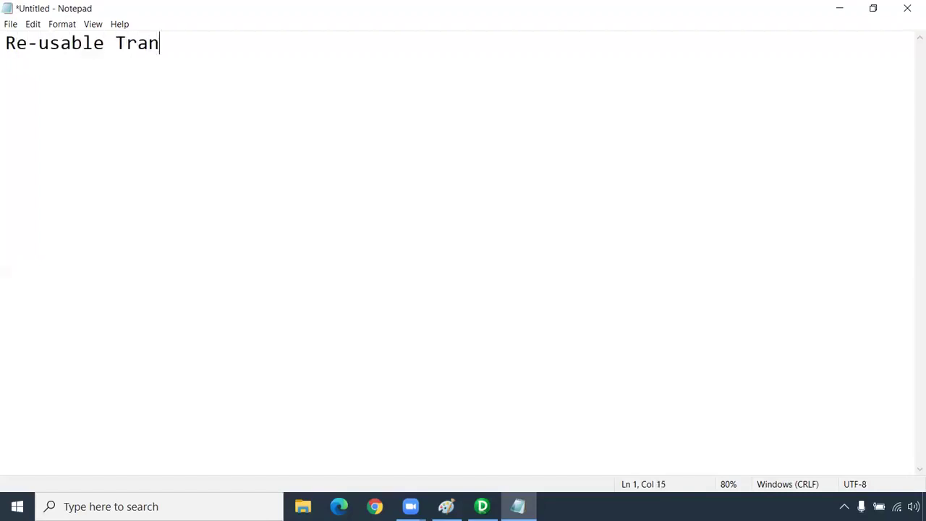
pyautogui.write('sformation:')
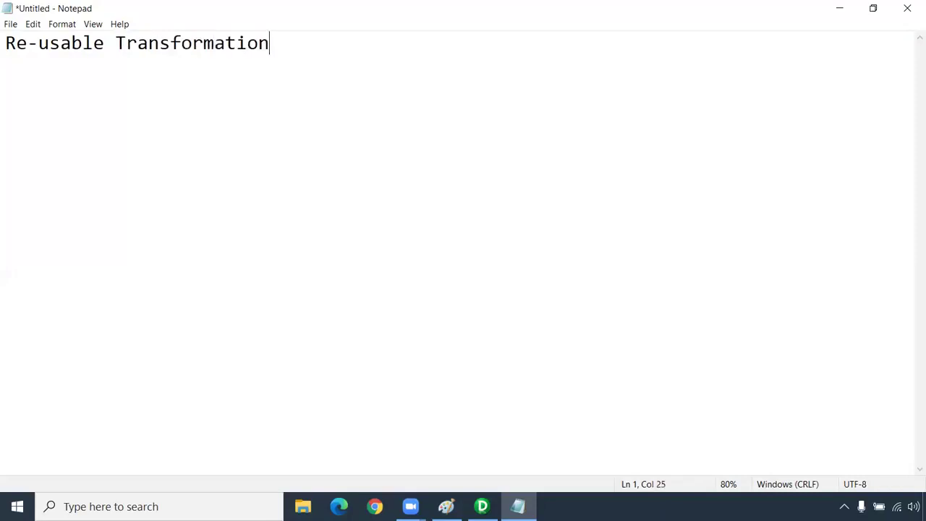
pyautogui.press('Return')
pyautogui.write('=========================')
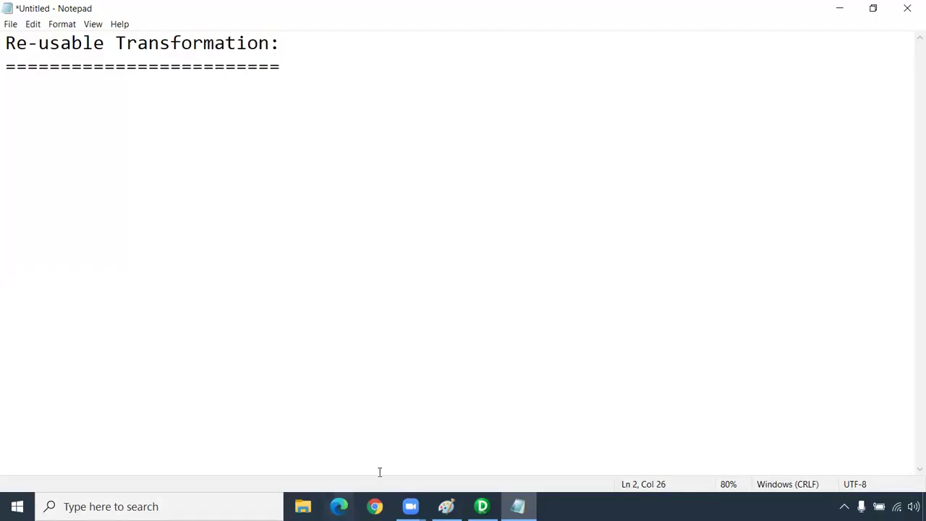
pyautogui.click(482, 507)
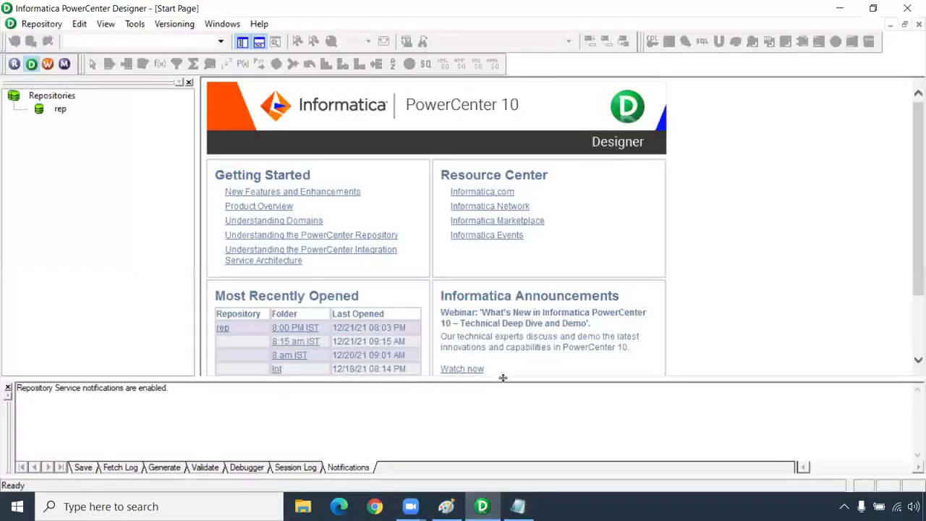
# - Log in to the rep repository with its password and open the 8:15 am IST folder
pyautogui.doubleClick(61, 108)
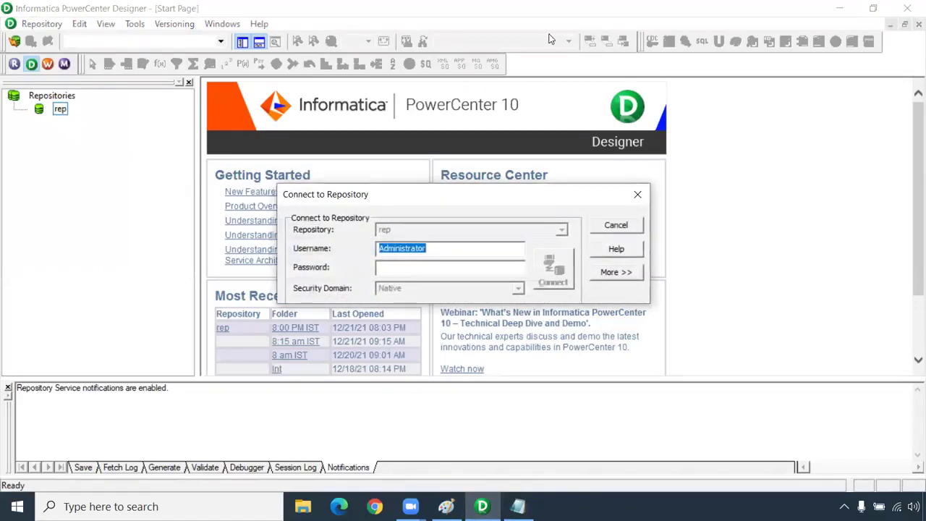
pyautogui.click(416, 248)
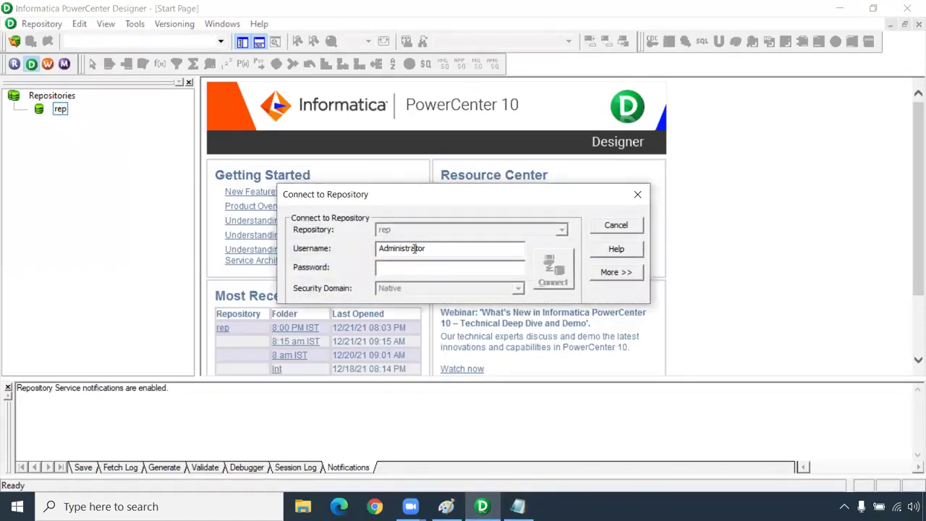
pyautogui.click(407, 267)
pyautogui.hotkey('ctrl', 'v')
pyautogui.click(555, 269)
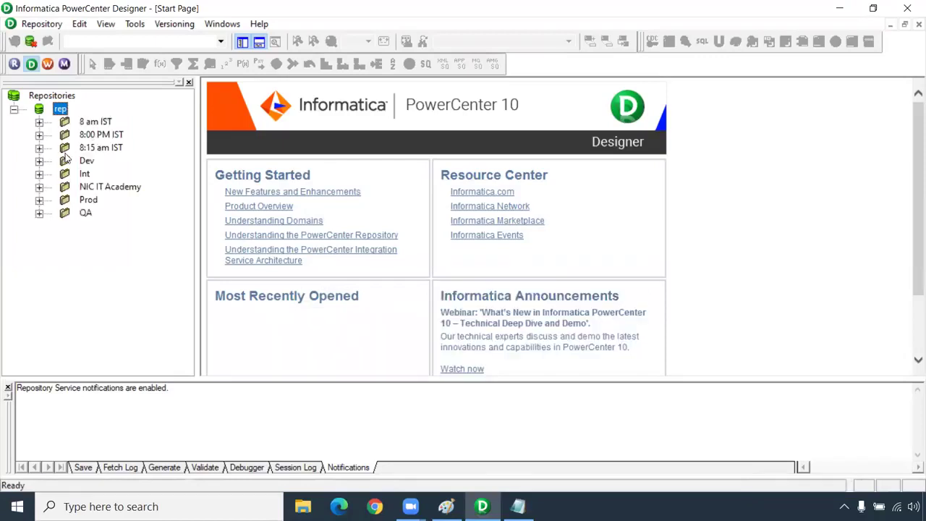
pyautogui.rightClick(95, 151)
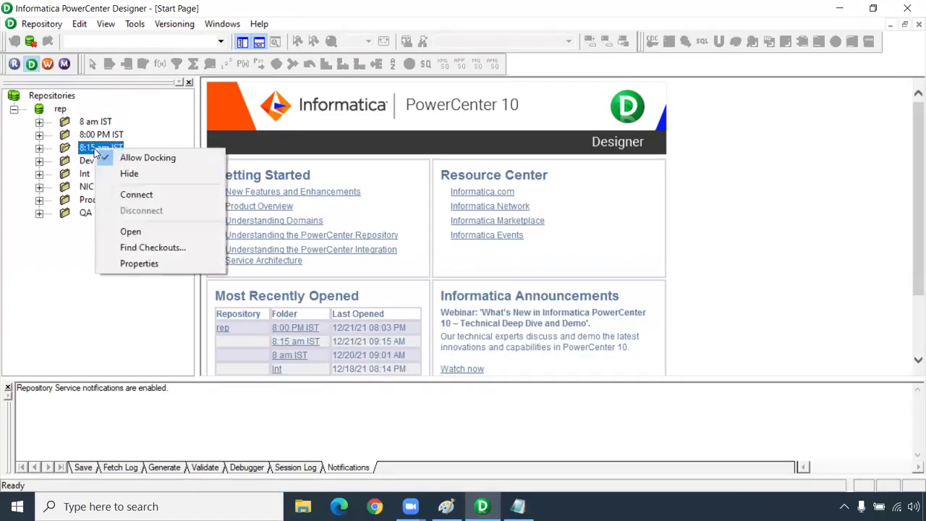
pyautogui.click(128, 232)
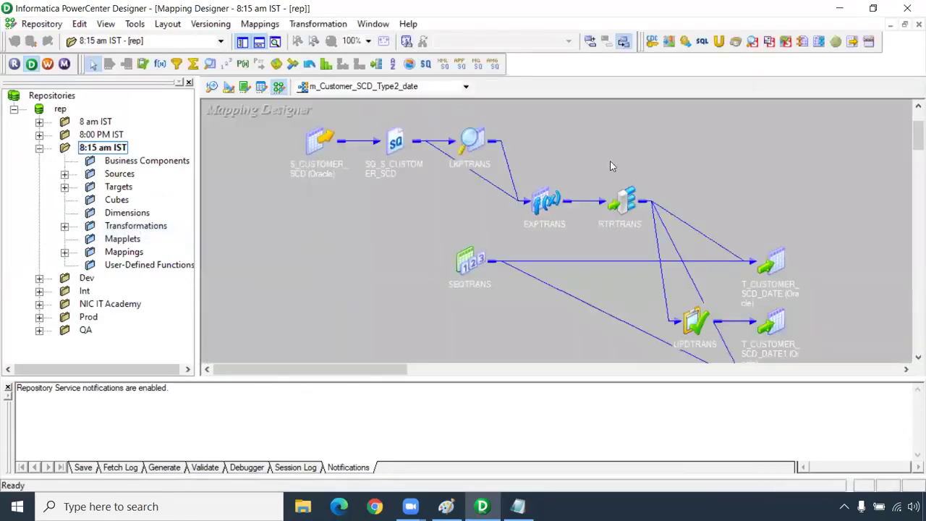
pyautogui.click(483, 142)
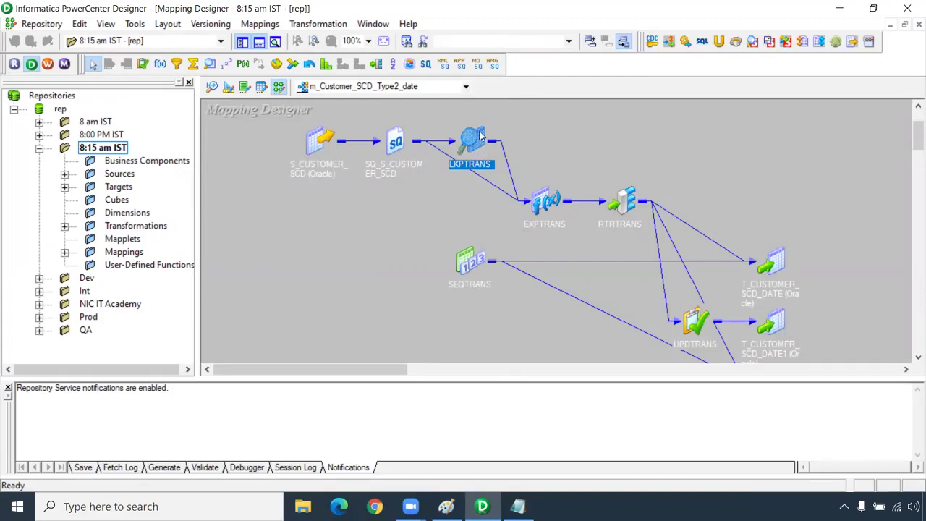
pyautogui.moveTo(475, 142)
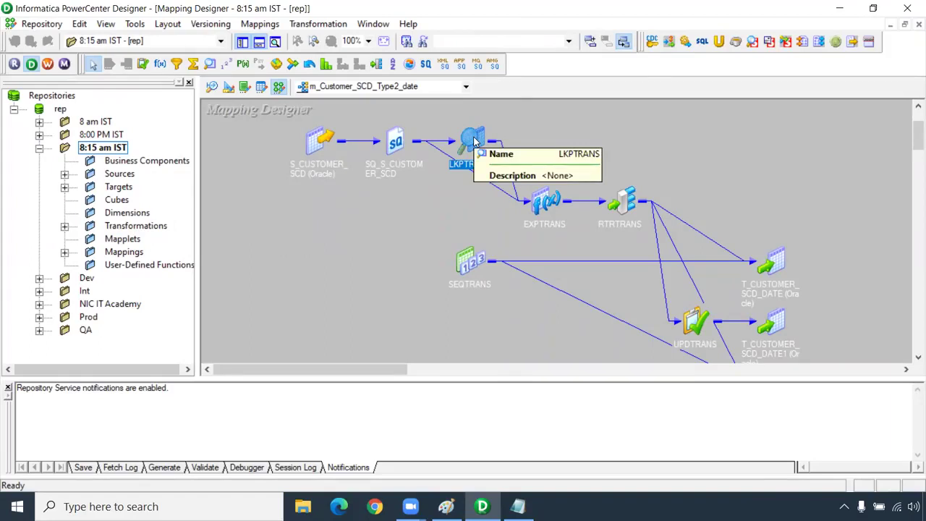
# - Place SEQTRANS in the Transformation Developer with its NEXTVAL and CURRVAL ports visible
pyautogui.click(245, 87)
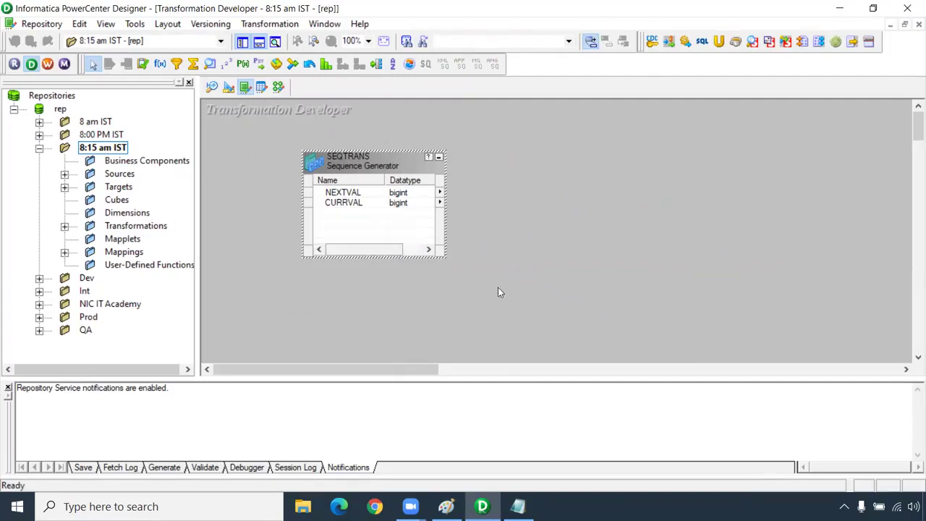
pyautogui.moveTo(347, 160); pyautogui.dragTo(314, 164)
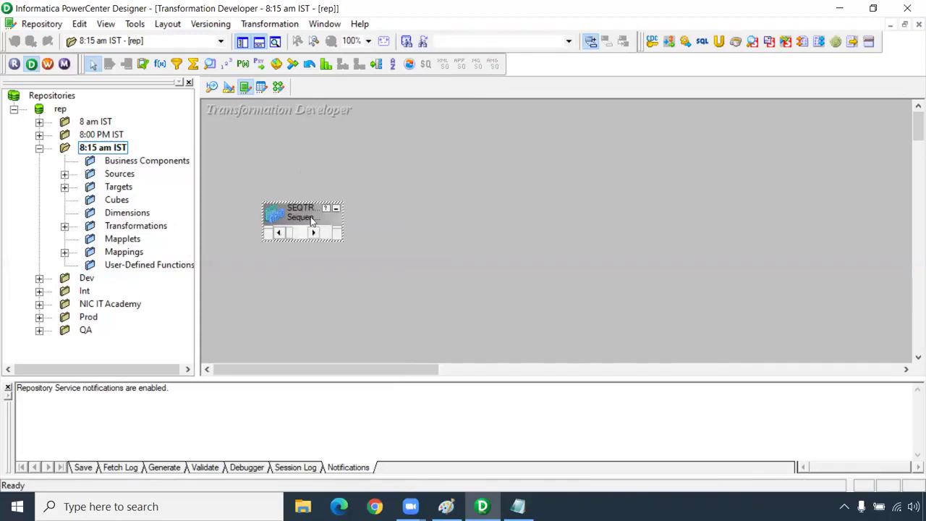
pyautogui.moveTo(340, 243); pyautogui.dragTo(410, 331)
pyautogui.click(64, 227)
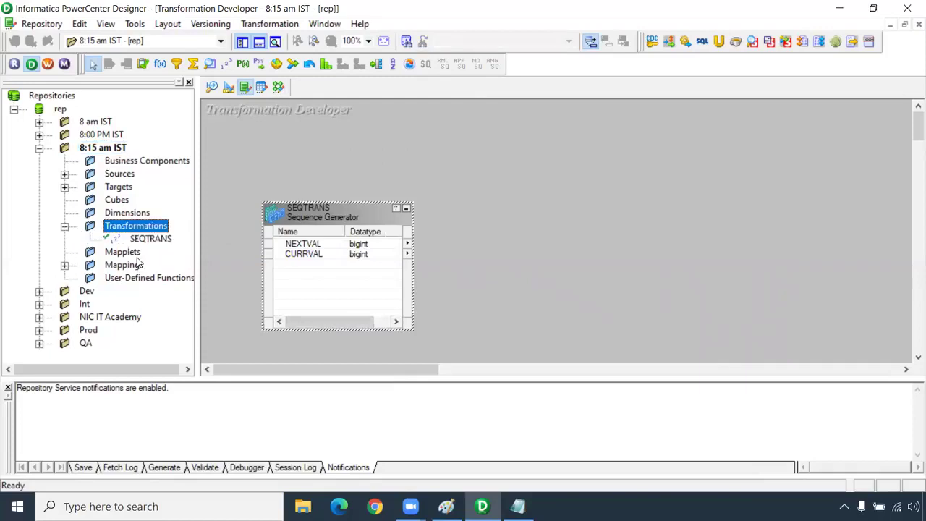
pyautogui.click(164, 241)
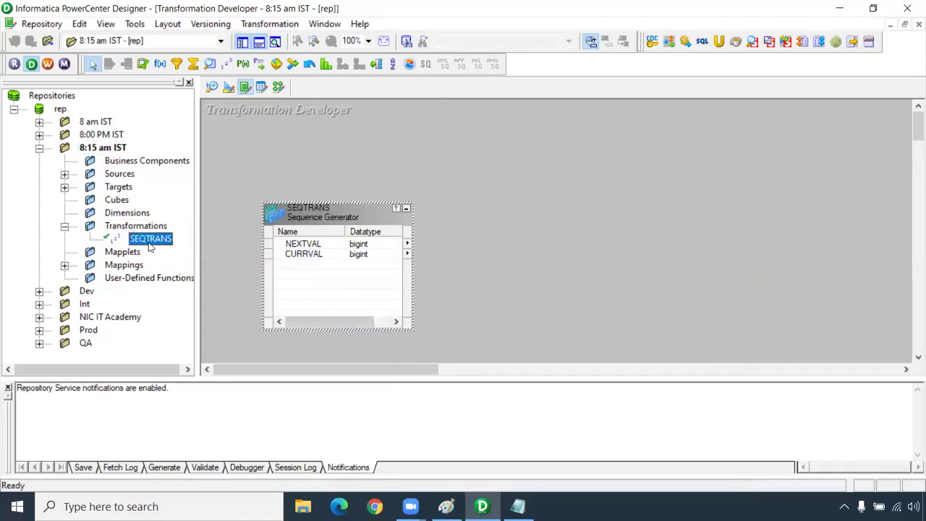
pyautogui.moveTo(152, 249); pyautogui.dragTo(399, 139)
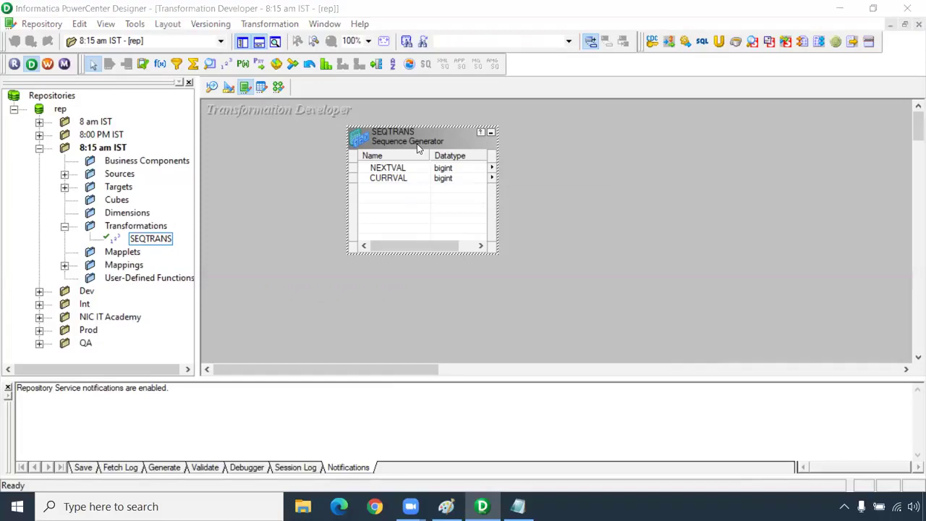
# - Delete the SEQTRANS transformation after confirming, and save the repository
pyautogui.press('Delete')
pyautogui.press('Left')
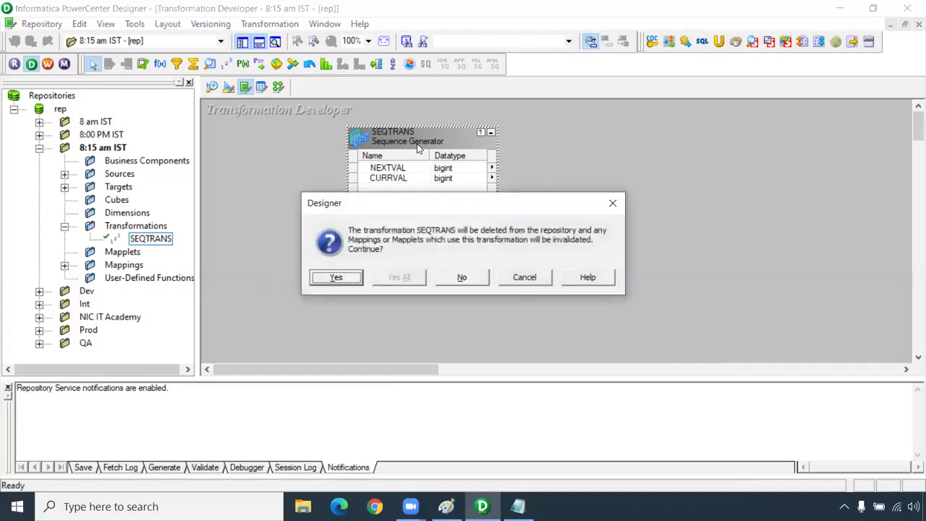
pyautogui.press('Return')
pyautogui.hotkey('ctrl', 's')
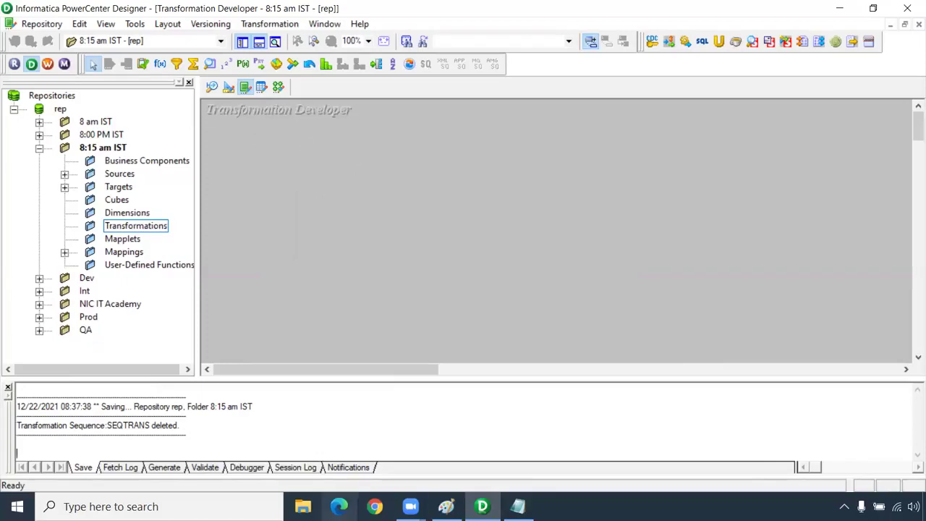
pyautogui.click(303, 507)
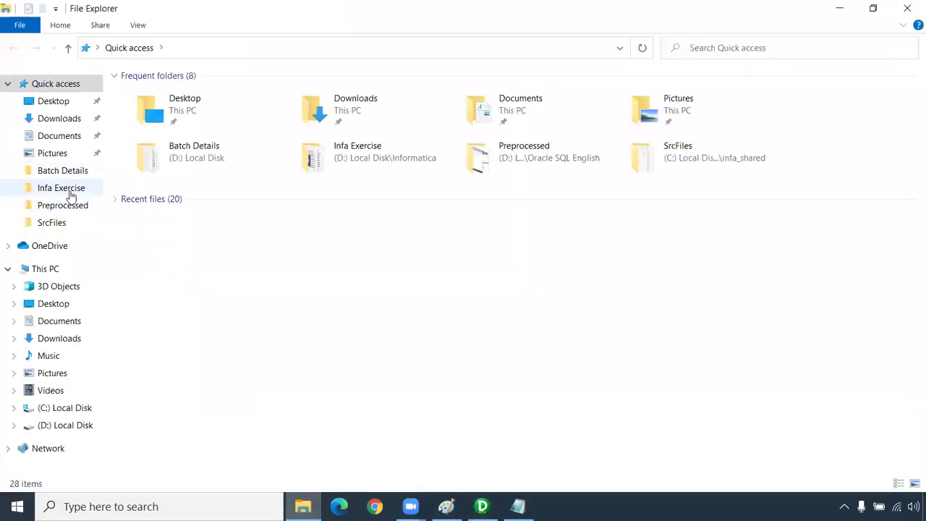
# - Search for an epoch converter in Chrome and open the Epoch Converter website
pyautogui.click(375, 507)
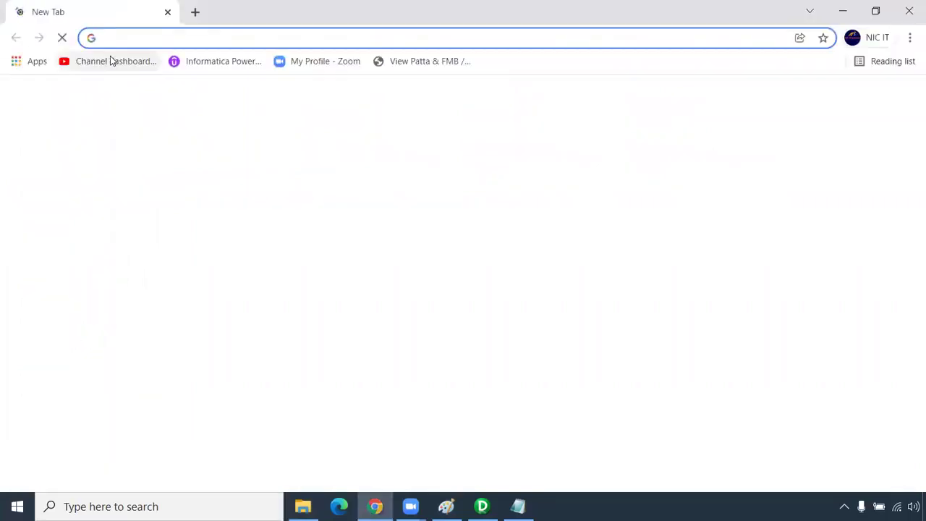
pyautogui.write('epoch')
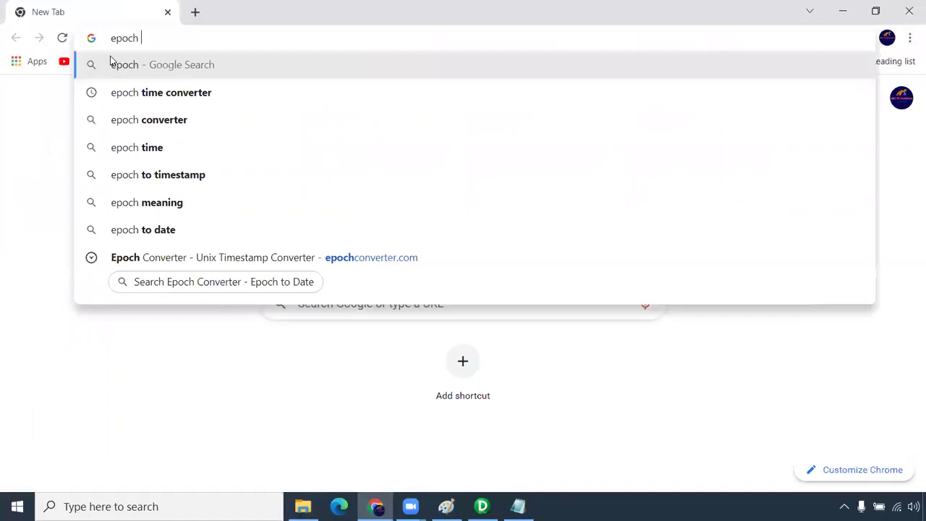
pyautogui.press('Down')
pyautogui.press('Return')
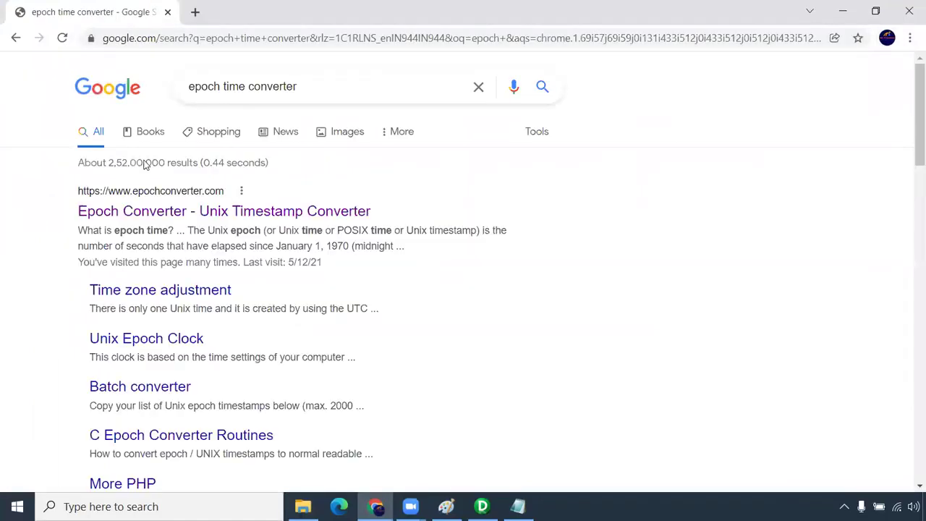
pyautogui.click(146, 212)
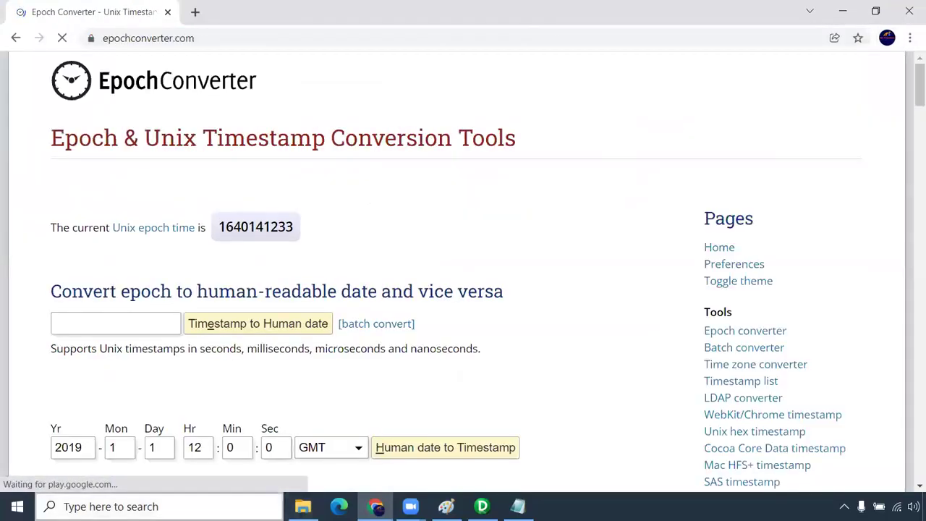
pyautogui.scroll(-1, 203, 325)
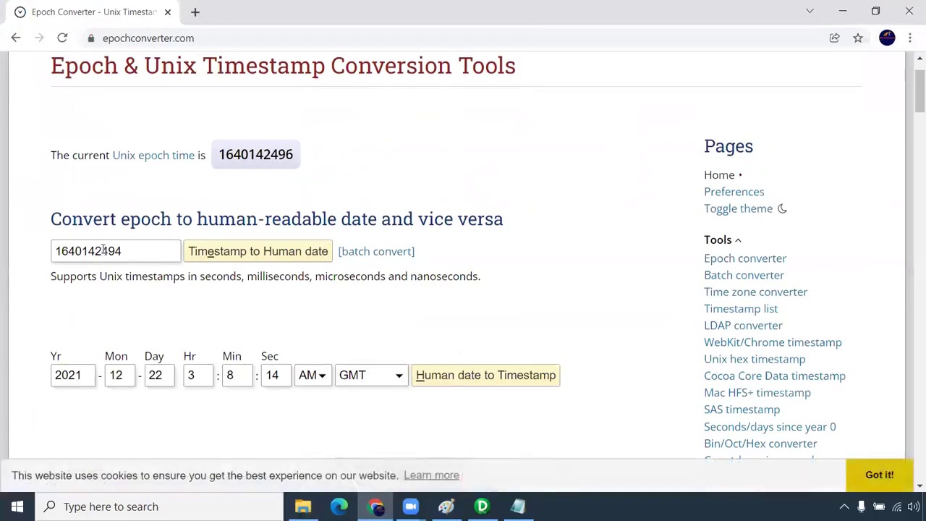
pyautogui.doubleClick(106, 255)
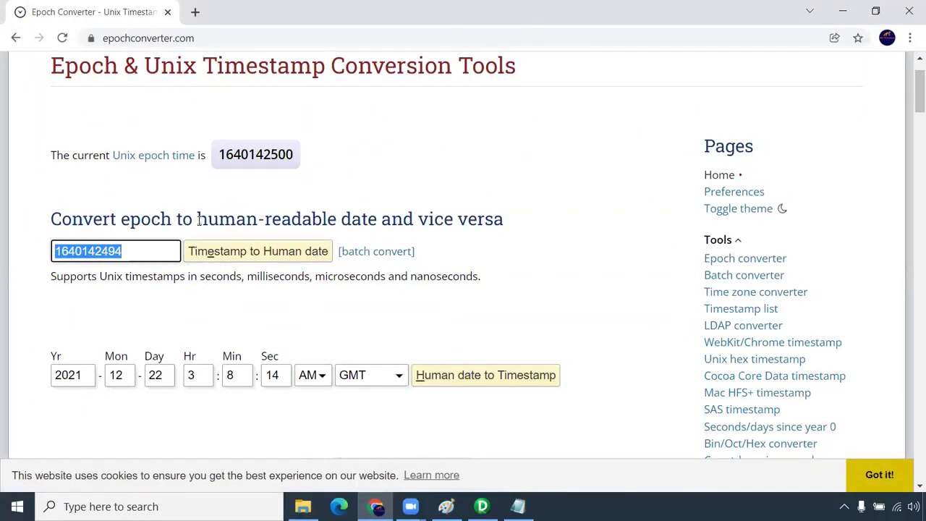
pyautogui.moveTo(197, 219); pyautogui.dragTo(503, 218)
pyautogui.scroll(-2, 384, 342)
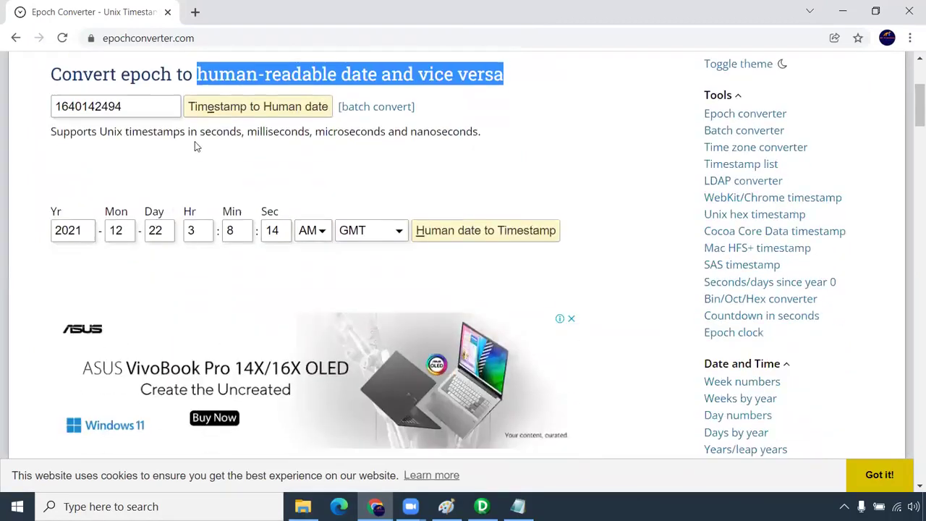
pyautogui.moveTo(121, 106); pyautogui.dragTo(94, 107)
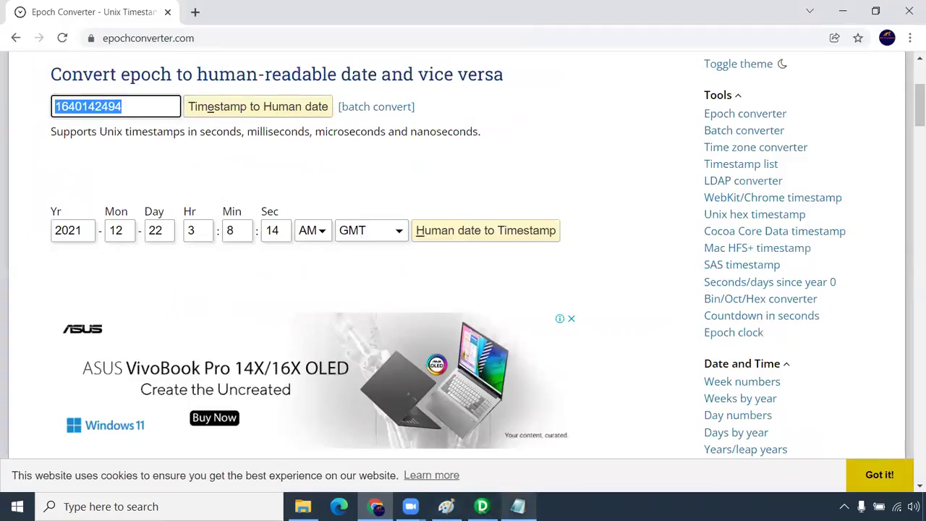
pyautogui.click(303, 507)
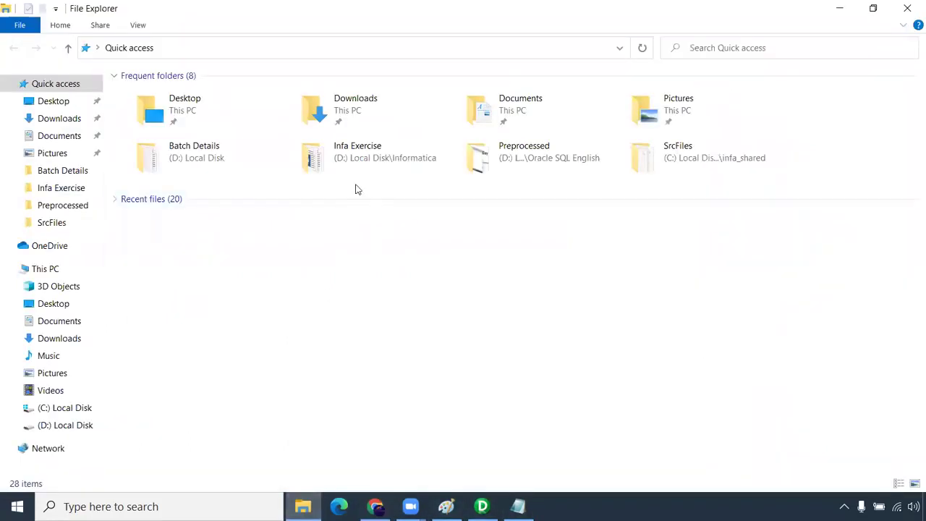
# - Open '4. Expression - 1' from Infa Exercise and its embedded Exp_exercise.xlsx worksheet
pyautogui.click(355, 167)
pyautogui.doubleClick(354, 167)
pyautogui.doubleClick(212, 148)
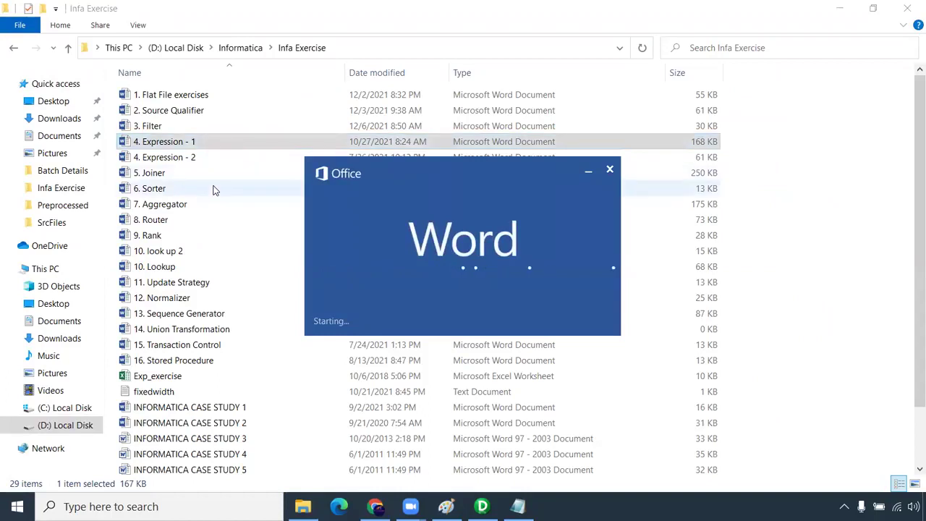
pyautogui.scroll(-5, 319, 279)
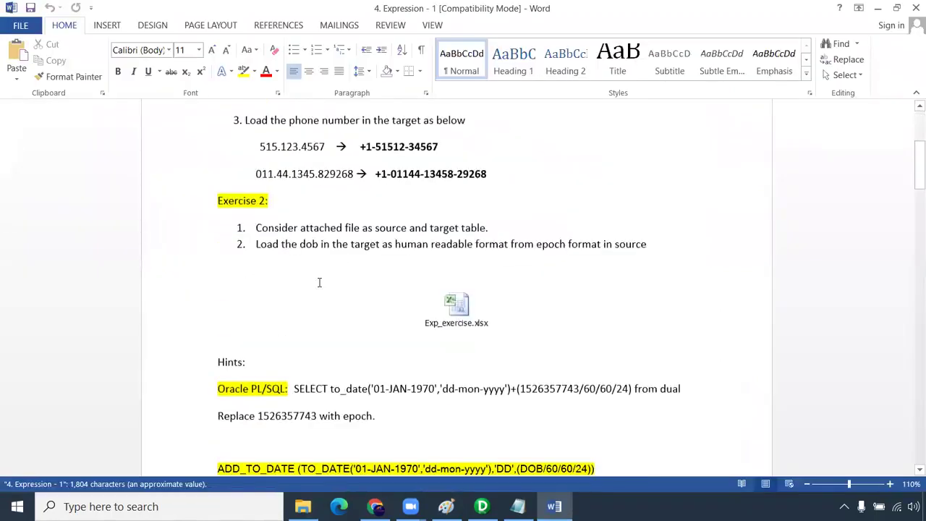
pyautogui.doubleClick(463, 304)
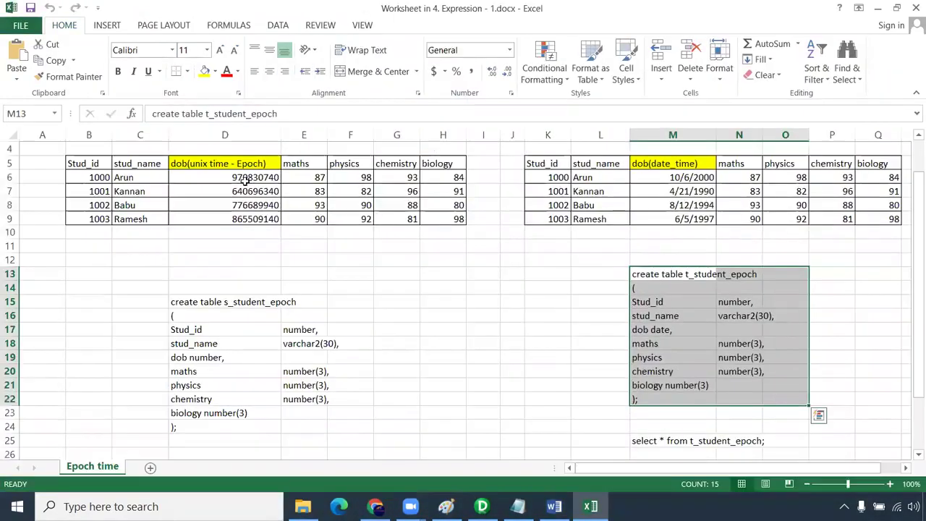
# - Compare the epoch values in D5:D10 with the converted dates in M5:M10
pyautogui.click(263, 234)
pyautogui.moveTo(263, 260); pyautogui.dragTo(279, 168)
pyautogui.moveTo(673, 150); pyautogui.dragTo(667, 243)
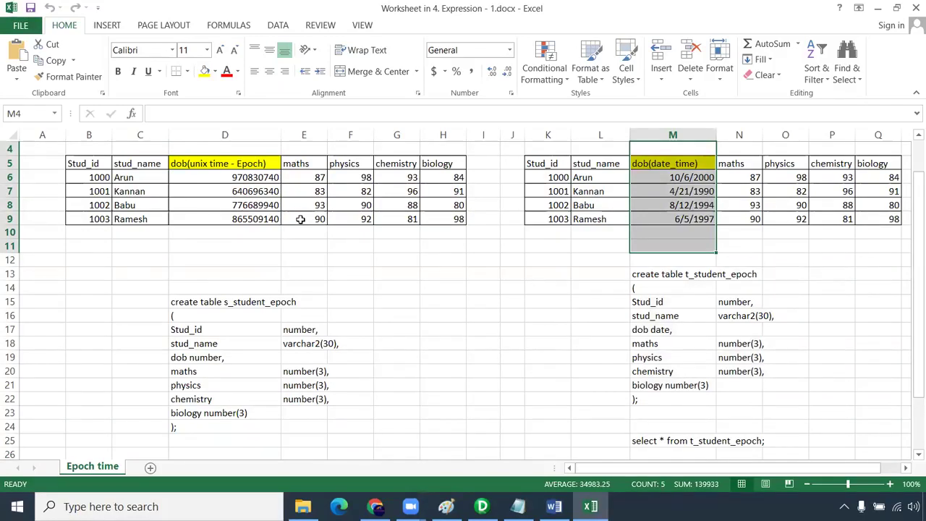
pyautogui.moveTo(258, 165); pyautogui.dragTo(249, 238)
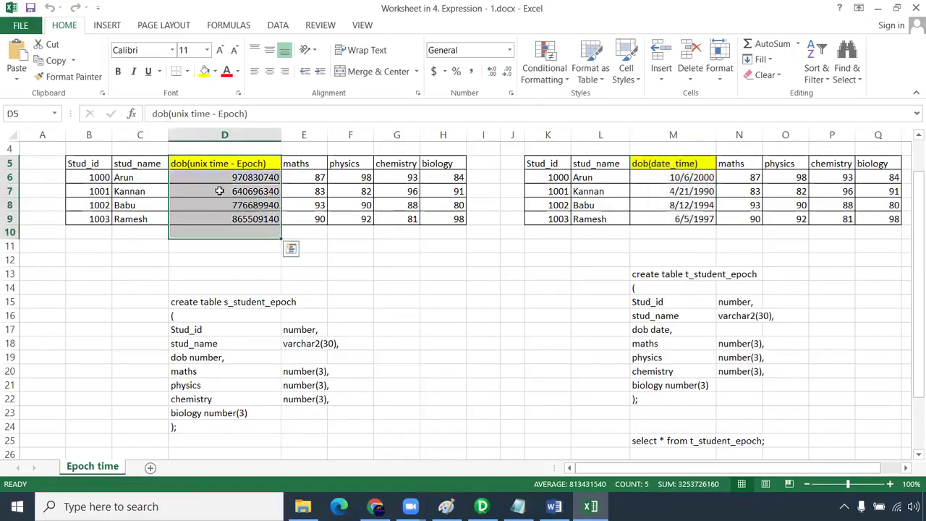
pyautogui.moveTo(679, 162); pyautogui.dragTo(682, 246)
pyautogui.moveTo(235, 166); pyautogui.dragTo(242, 241)
pyautogui.moveTo(702, 164); pyautogui.dragTo(711, 233)
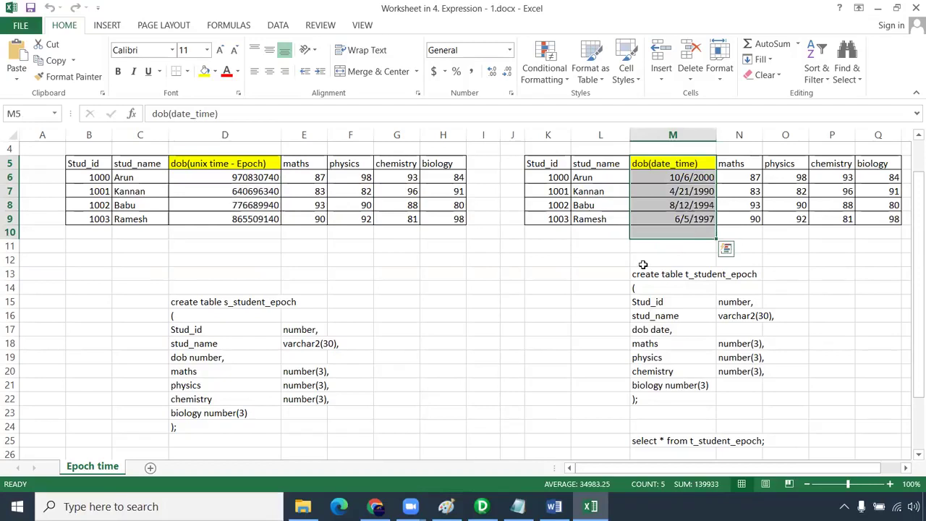
# - Copy the ADD_TO_DATE epoch-to-date expression from cell D30
pyautogui.scroll(-4, 641, 278)
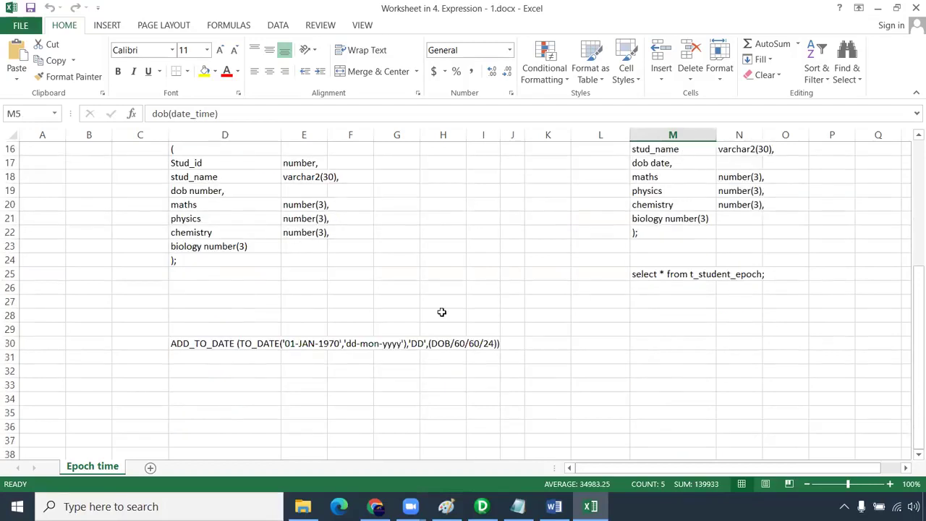
pyautogui.click(178, 344)
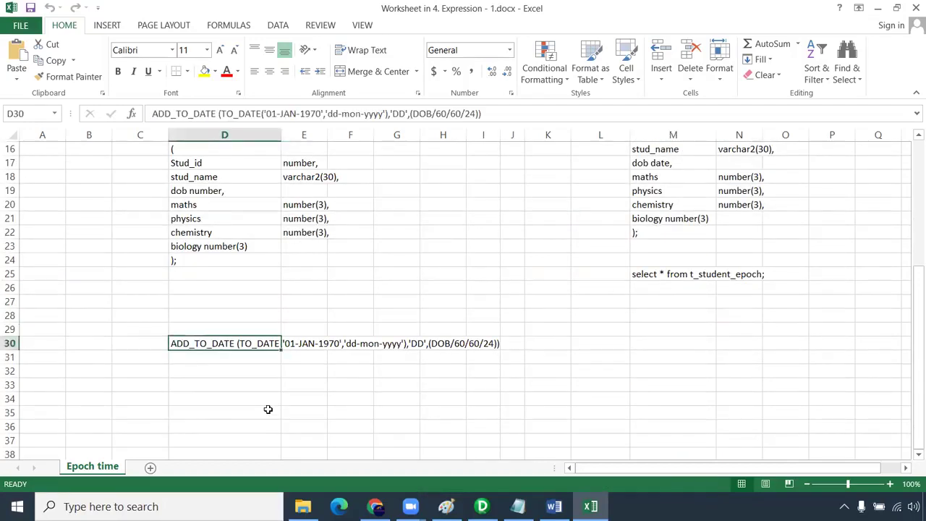
pyautogui.hotkey('ctrl', 'c')
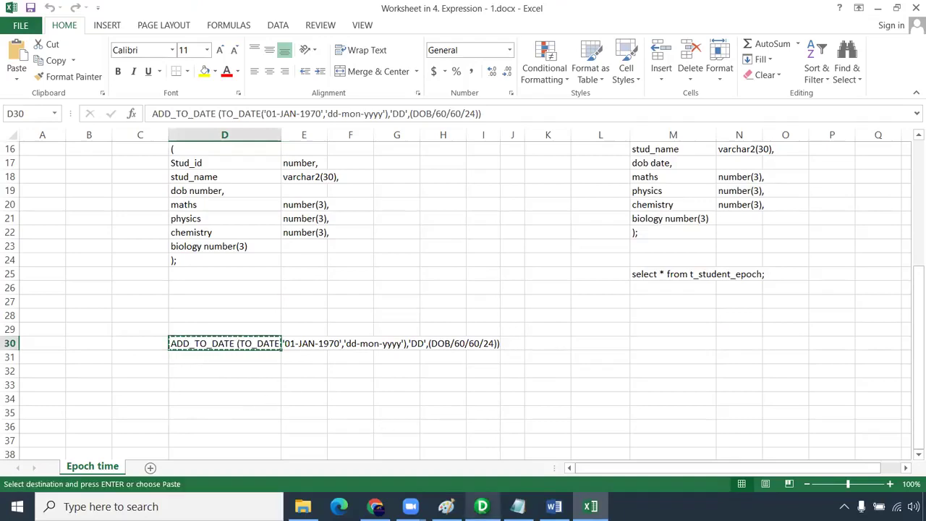
pyautogui.click(482, 506)
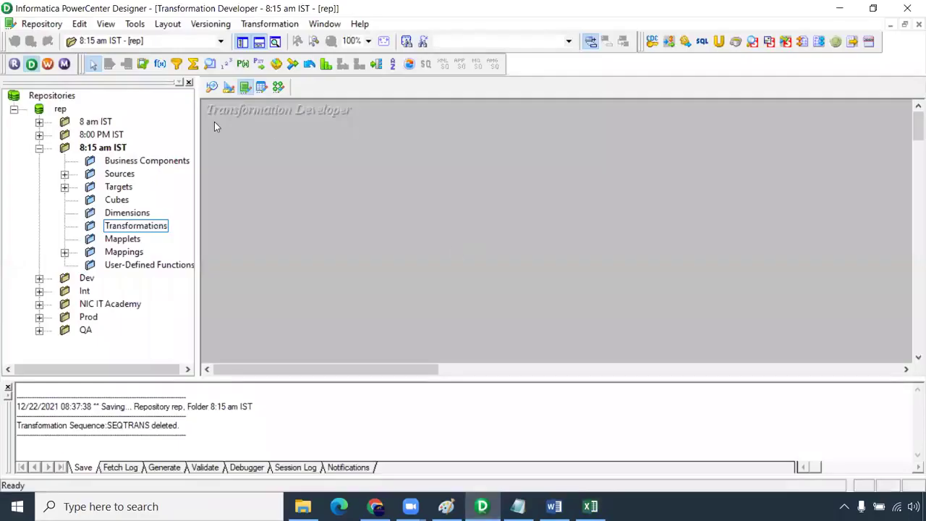
# - Create a new Expression transformation named Epoch_time_Human
pyautogui.click(161, 64)
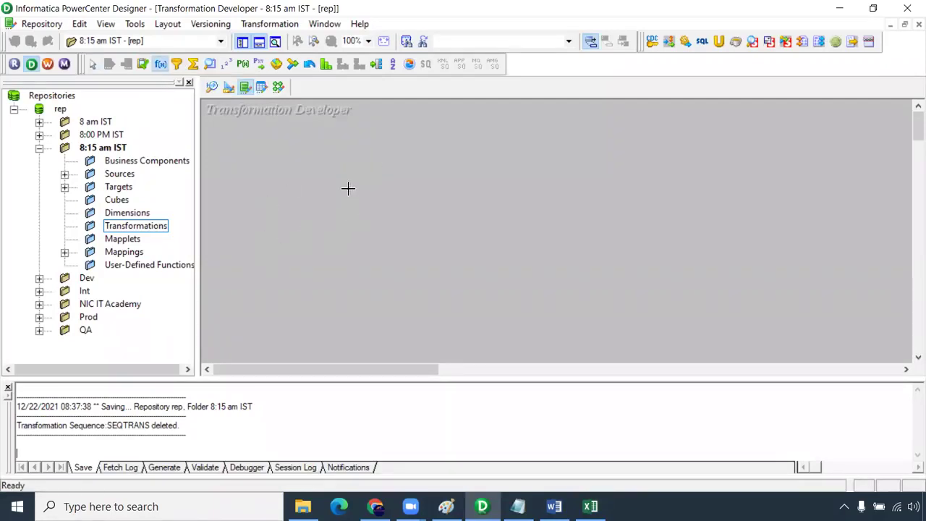
pyautogui.click(341, 161)
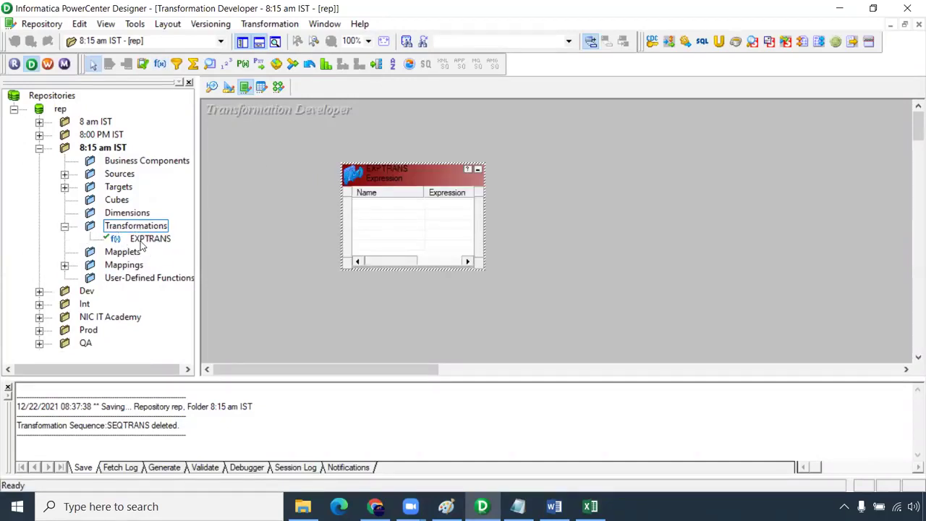
pyautogui.doubleClick(424, 173)
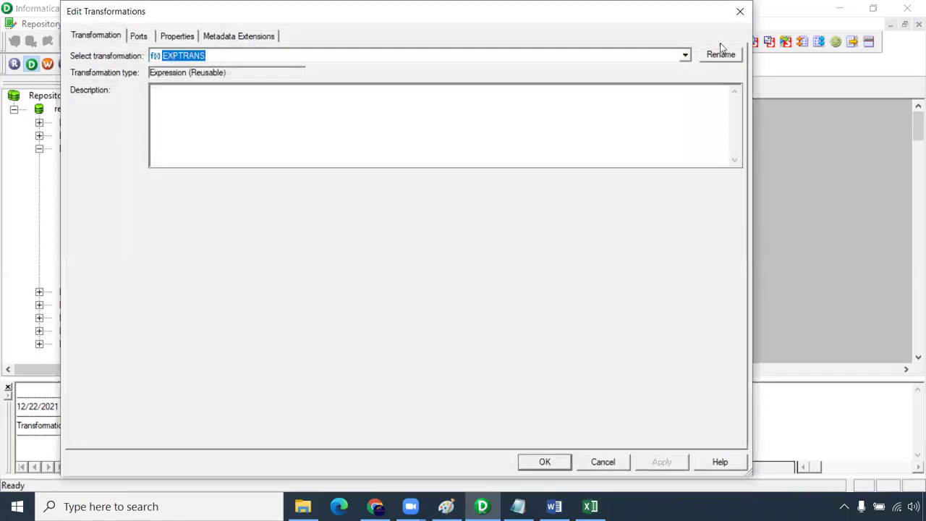
pyautogui.click(730, 56)
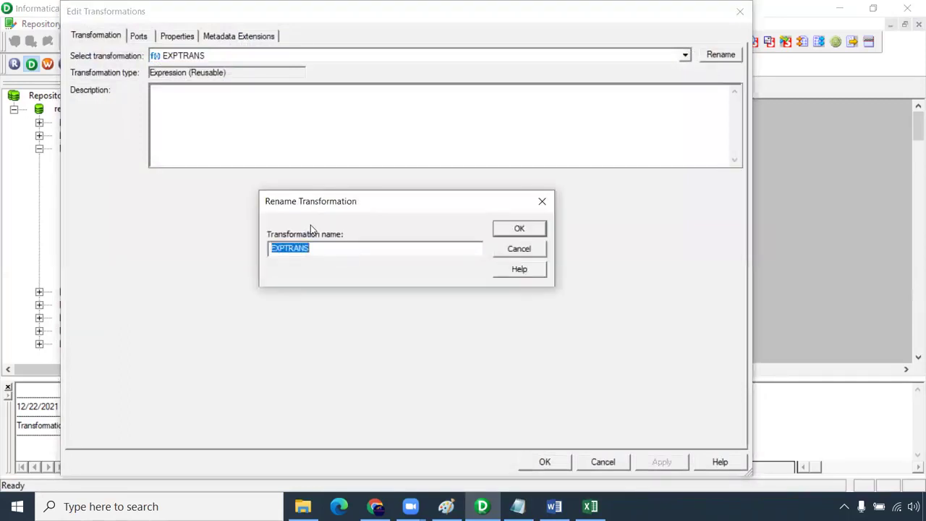
pyautogui.write('Epo')
pyautogui.write('ch_time_Human')
pyautogui.press('Return')
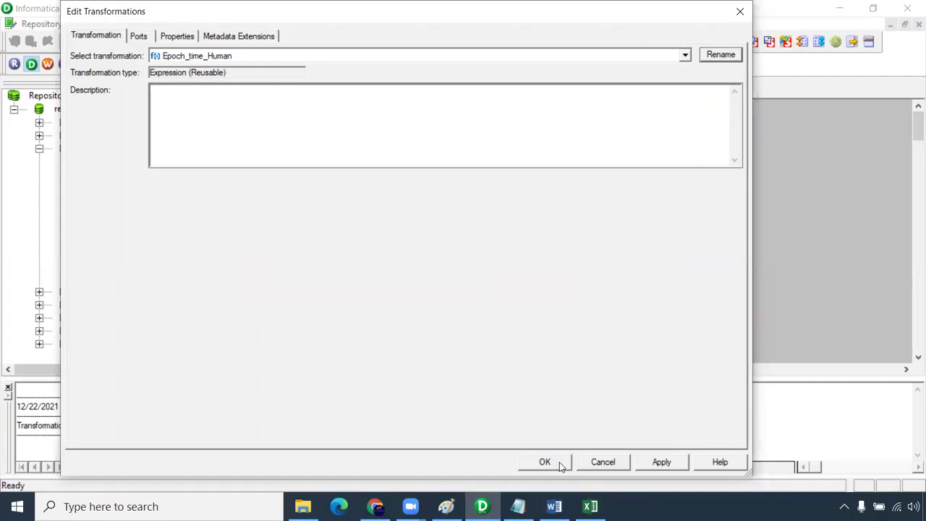
# - Add an input-only port epoch with decimal datatype
pyautogui.click(139, 36)
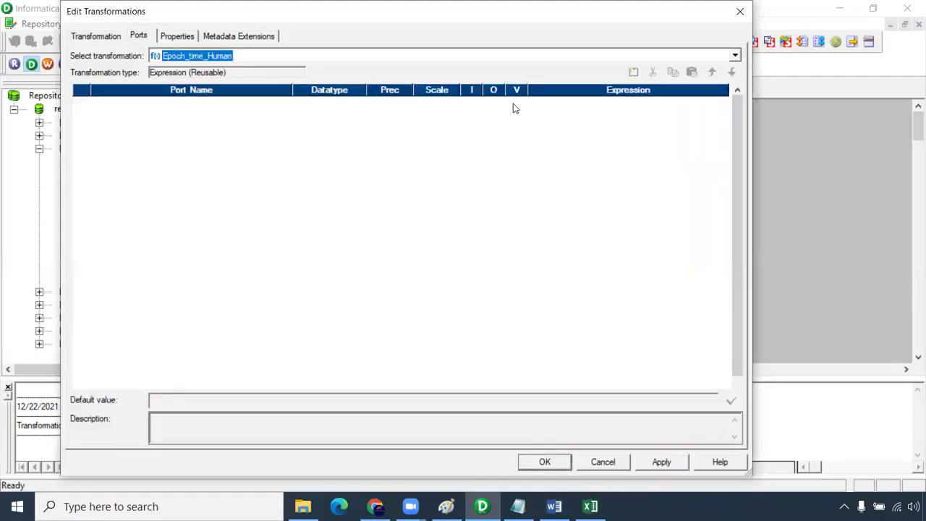
pyautogui.click(634, 72)
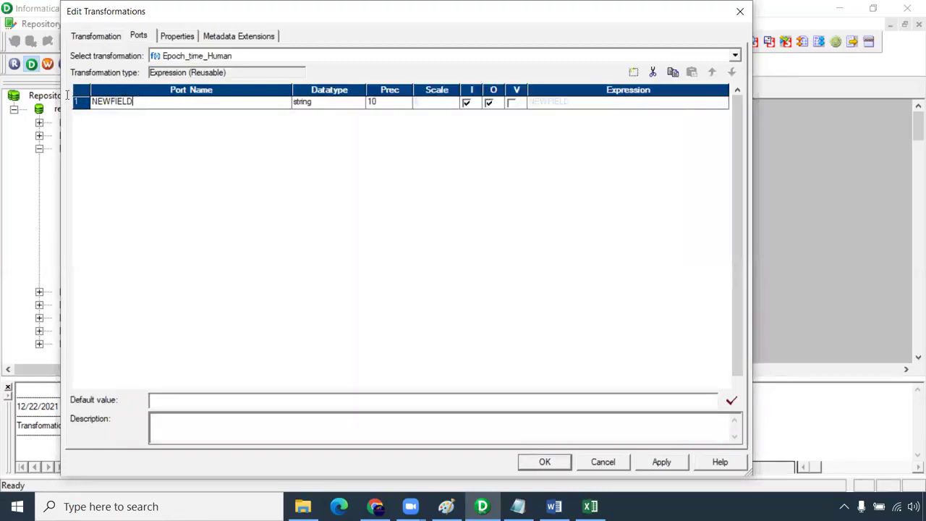
pyautogui.write('epoch')
pyautogui.click(316, 105)
pyautogui.click(338, 107)
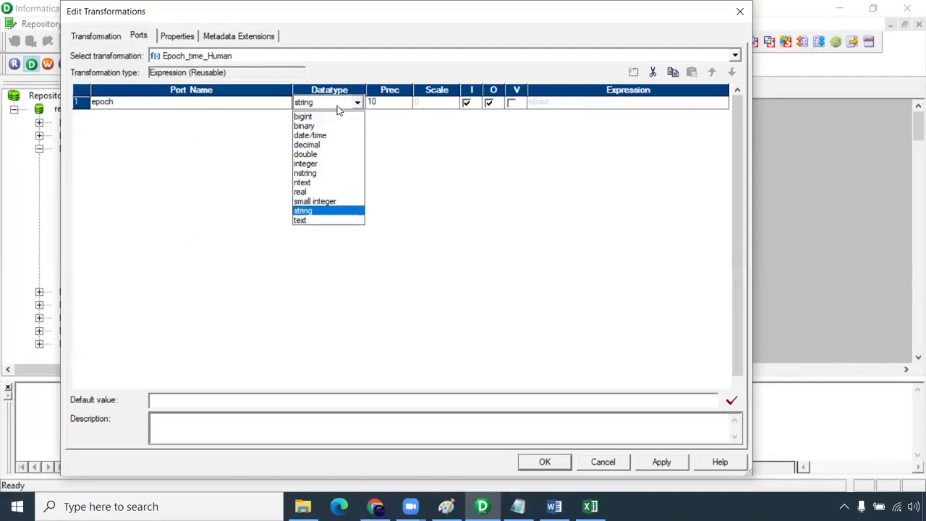
pyautogui.click(331, 145)
pyautogui.click(335, 108)
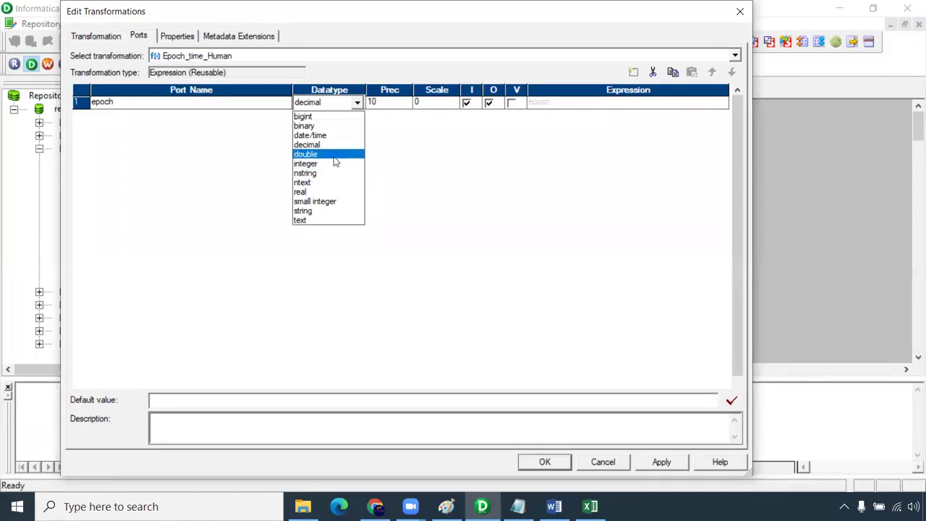
pyautogui.click(335, 144)
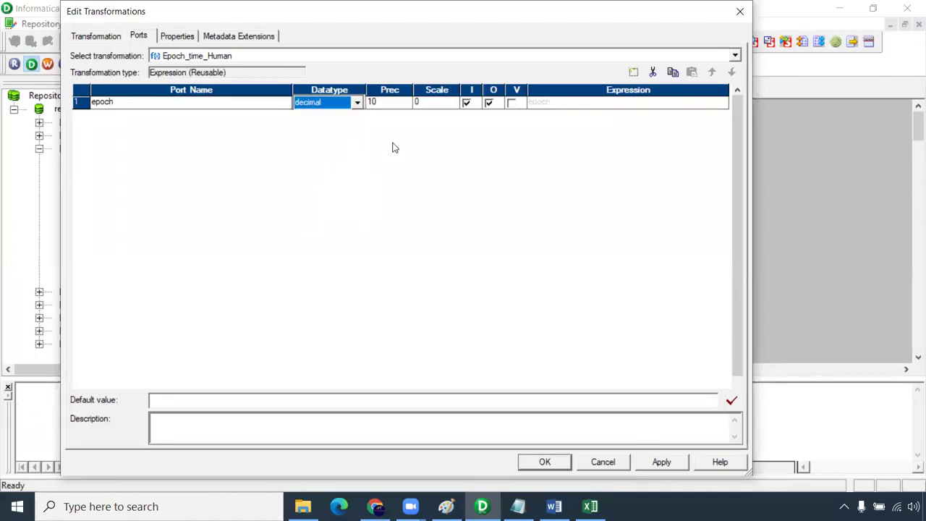
pyautogui.click(489, 104)
pyautogui.click(205, 107)
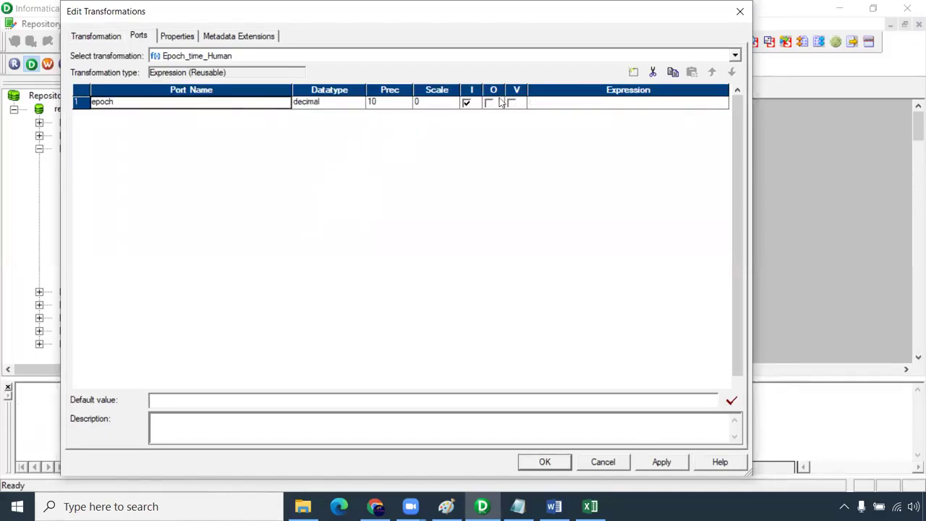
# - Add an output-only date/time port human_date and open its expression editor
pyautogui.click(632, 72)
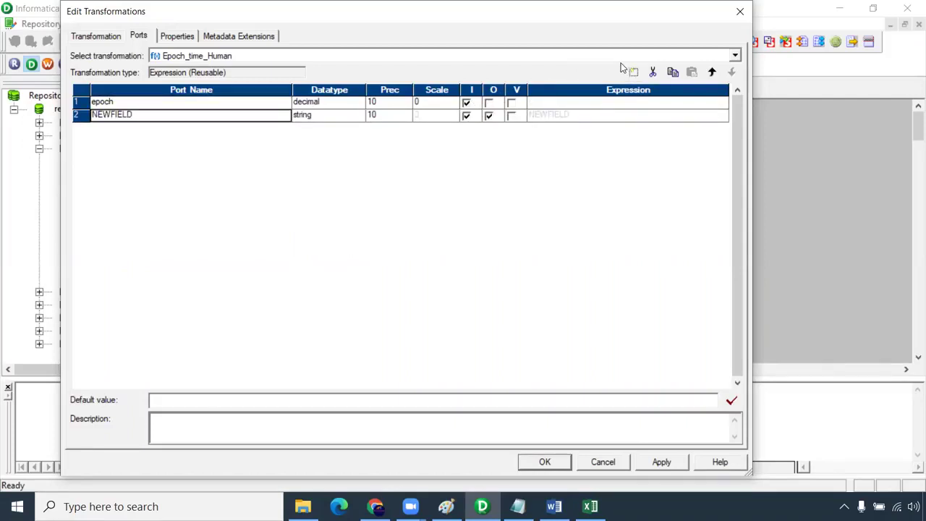
pyautogui.click(143, 114)
pyautogui.moveTo(136, 114); pyautogui.dragTo(20, 112)
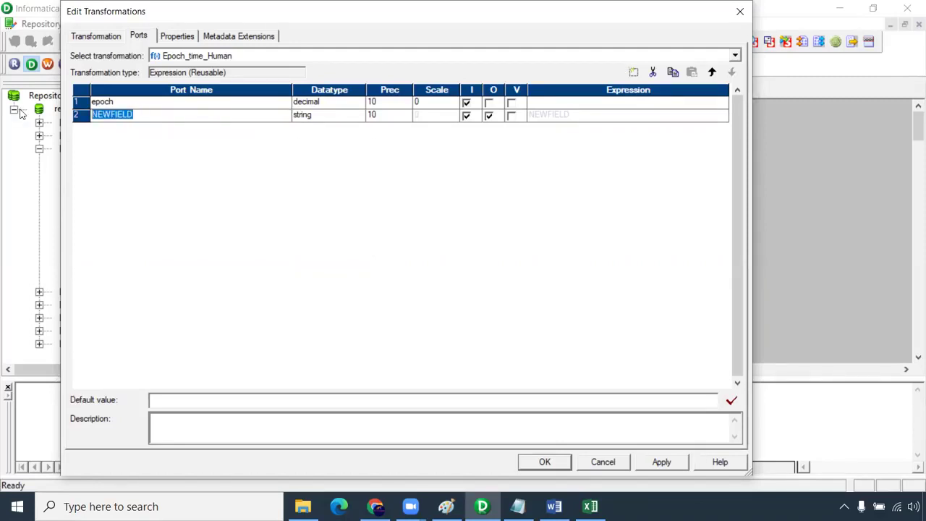
pyautogui.write('h')
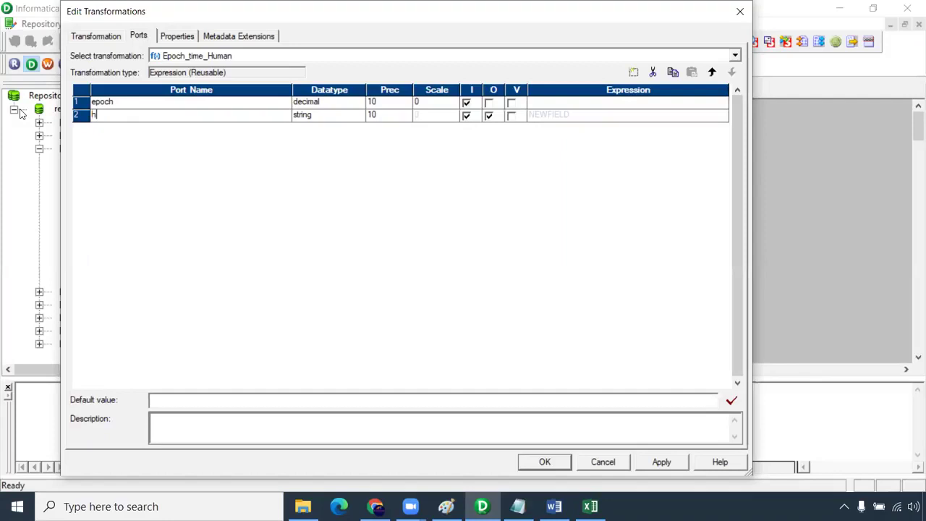
pyautogui.write('uman_date')
pyautogui.click(316, 116)
pyautogui.click(335, 150)
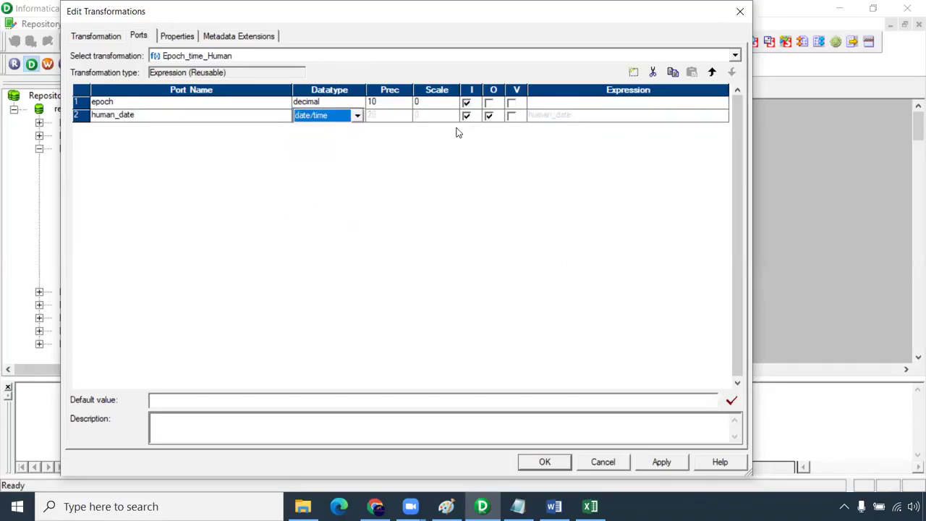
pyautogui.click(467, 116)
pyautogui.click(726, 118)
pyautogui.click(726, 119)
# - Paste the ADD_TO_DATE expression and replace DOB with the epoch port
pyautogui.hotkey('ctrl', 'a')
pyautogui.keyDown('ctrl'); pyautogui.scroll(3, 299, 184); pyautogui.keyUp('ctrl')
pyautogui.hotkey('ctrl', 'v')
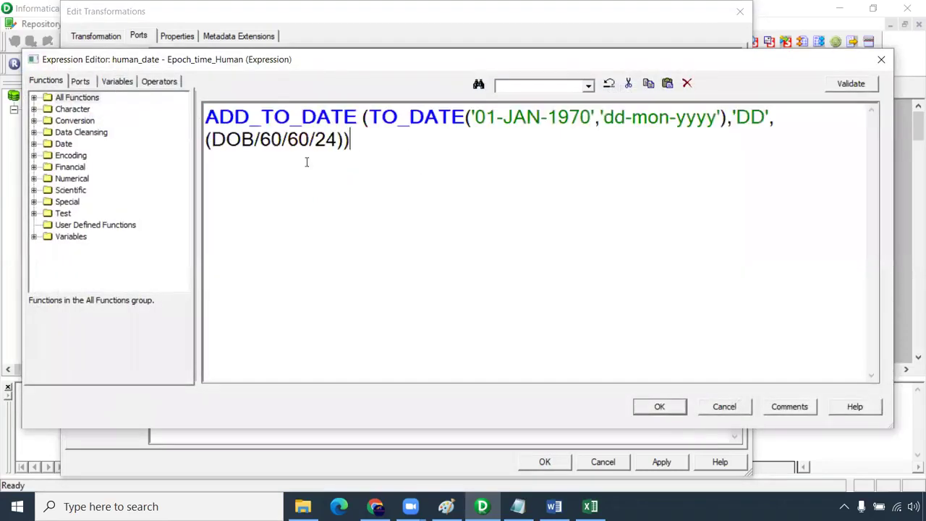
pyautogui.moveTo(370, 118); pyautogui.dragTo(467, 118)
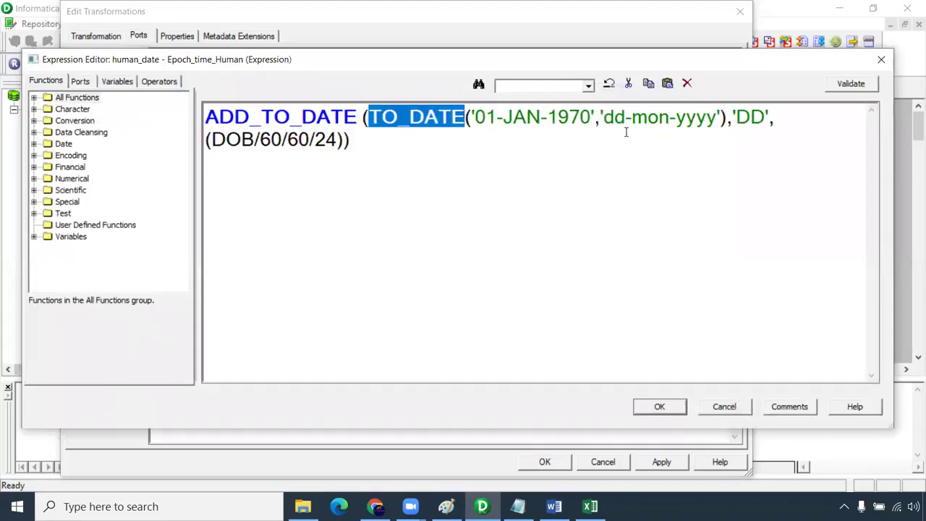
pyautogui.moveTo(728, 118); pyautogui.dragTo(370, 116)
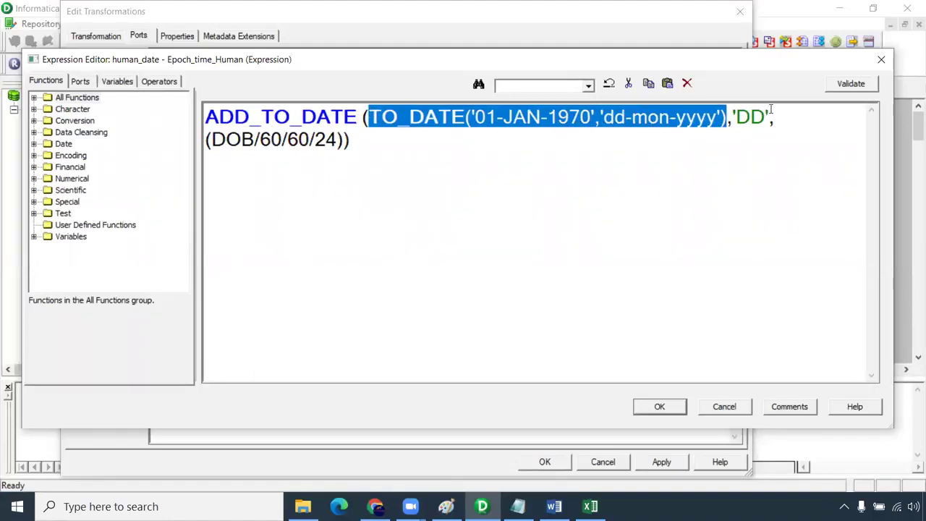
pyautogui.scroll(-1, 769, 142)
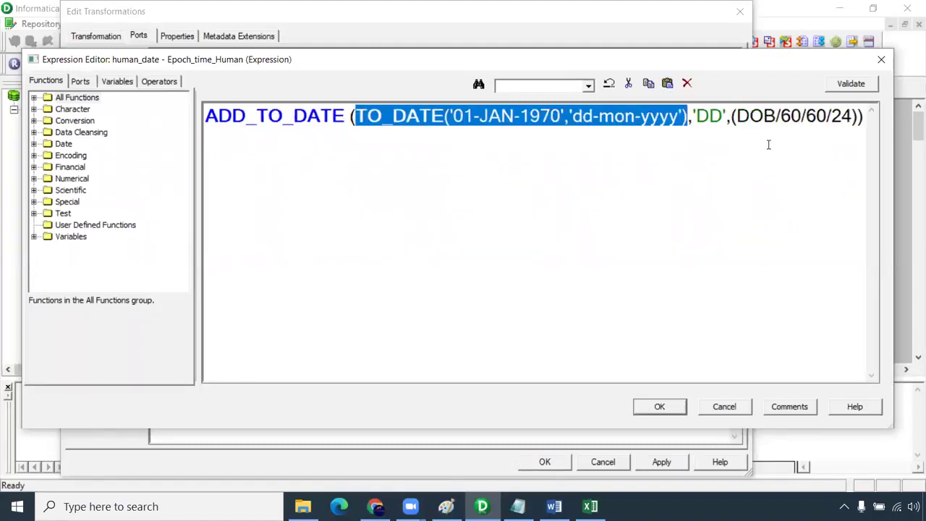
pyautogui.scroll(-2, 769, 145)
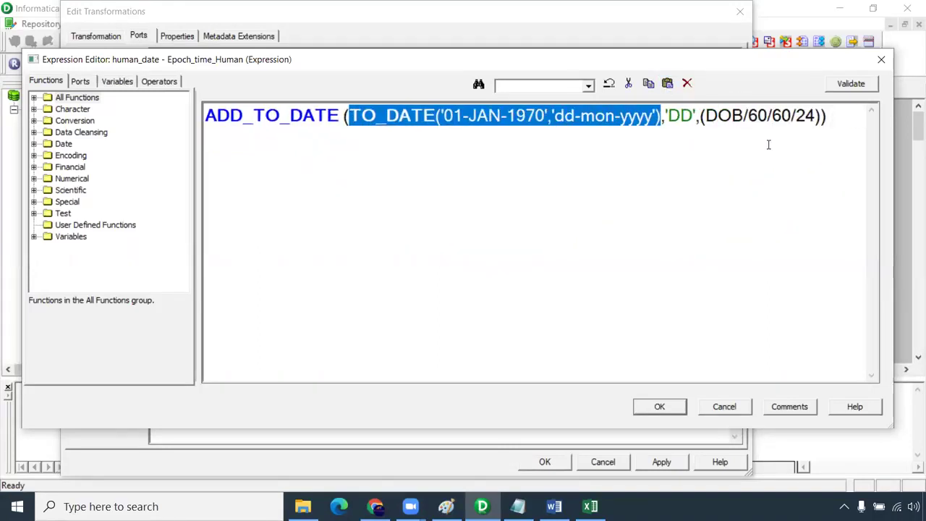
pyautogui.click(683, 126)
pyautogui.moveTo(742, 116); pyautogui.dragTo(705, 116)
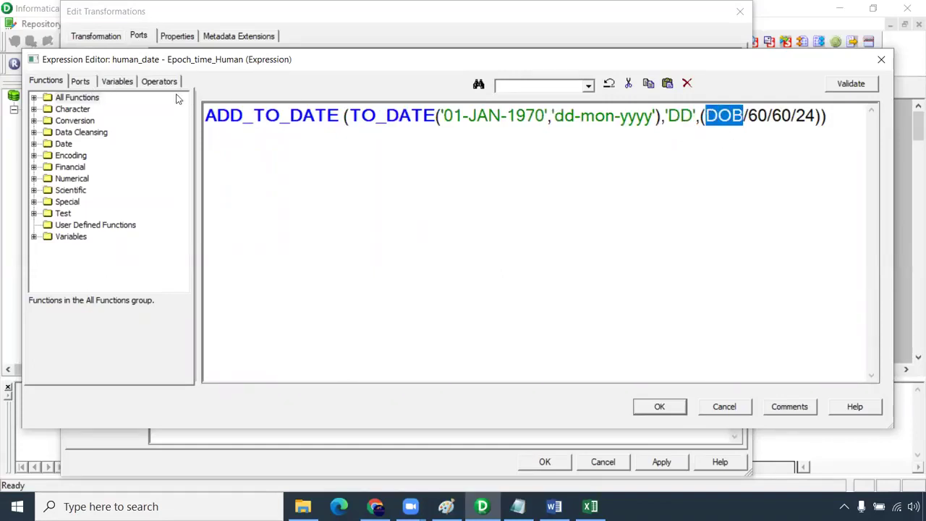
pyautogui.click(80, 81)
pyautogui.doubleClick(79, 109)
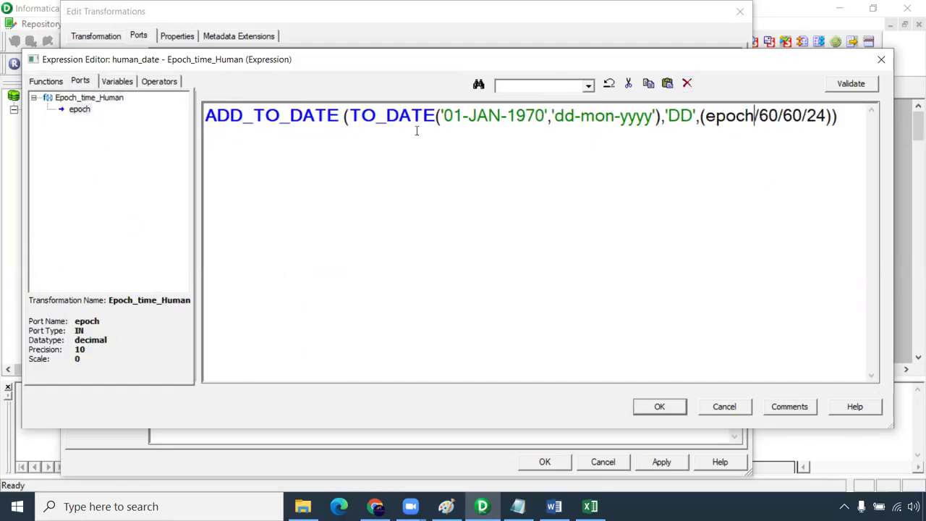
# - Validate the expression adding epoch/60/60/24 days to 01-JAN-1970 and accept it
pyautogui.moveTo(694, 116); pyautogui.dragTo(829, 117)
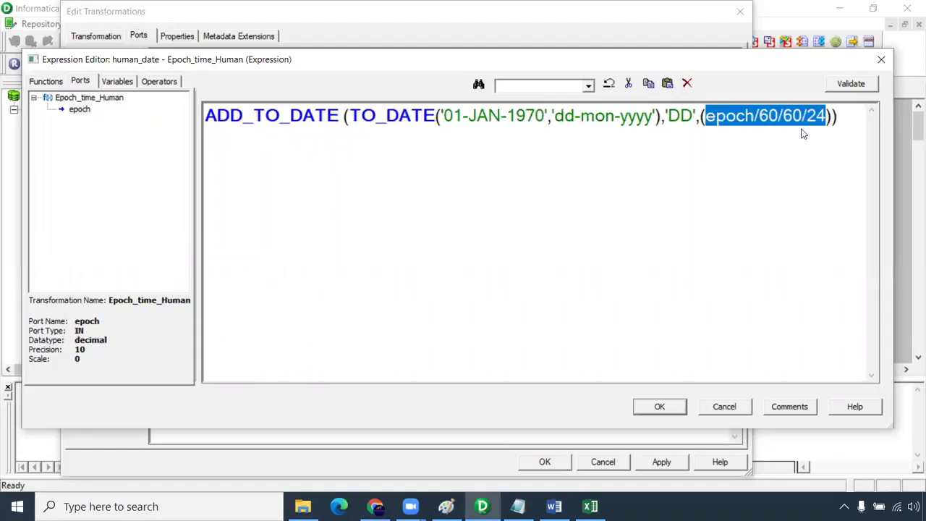
pyautogui.moveTo(546, 116); pyautogui.dragTo(507, 115)
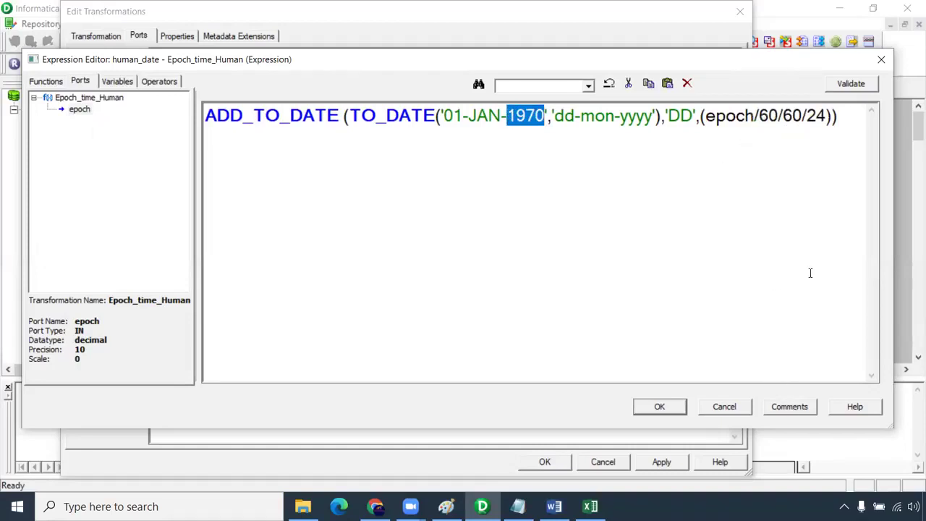
pyautogui.click(851, 84)
pyautogui.click(508, 277)
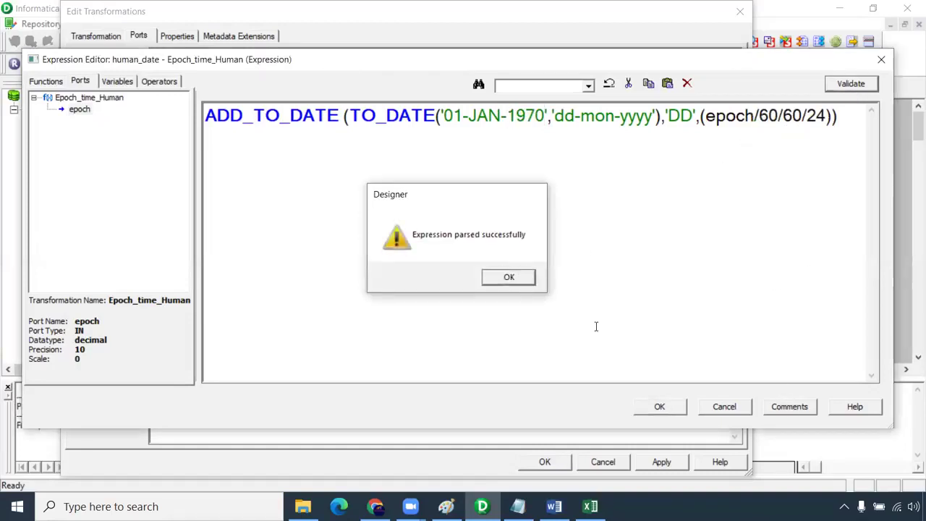
pyautogui.click(658, 406)
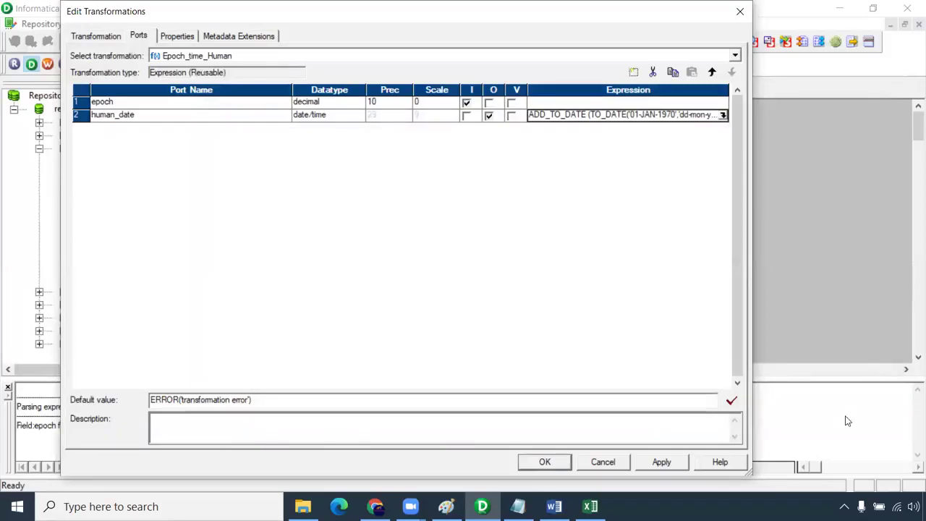
# - Apply the port changes and drag Epoch_time_Human into the open mapping
pyautogui.click(664, 463)
pyautogui.click(544, 463)
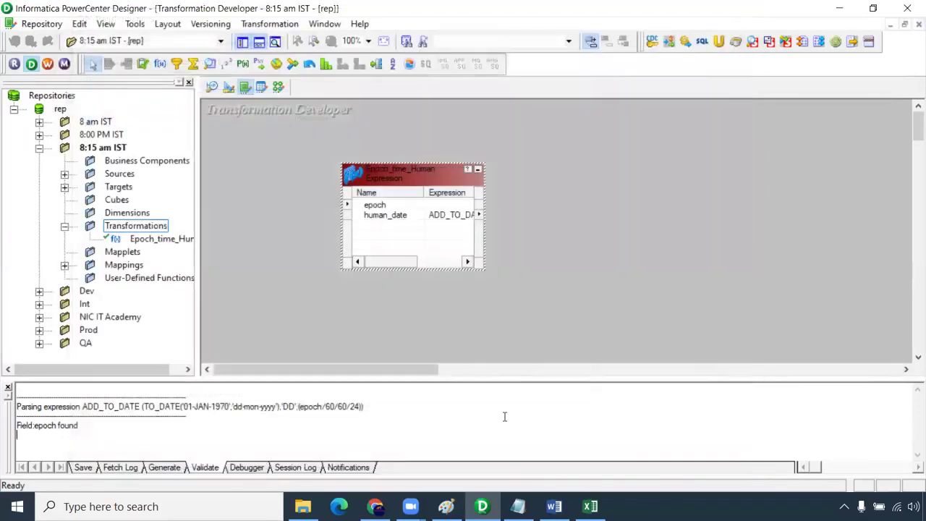
pyautogui.moveTo(196, 186); pyautogui.dragTo(212, 185)
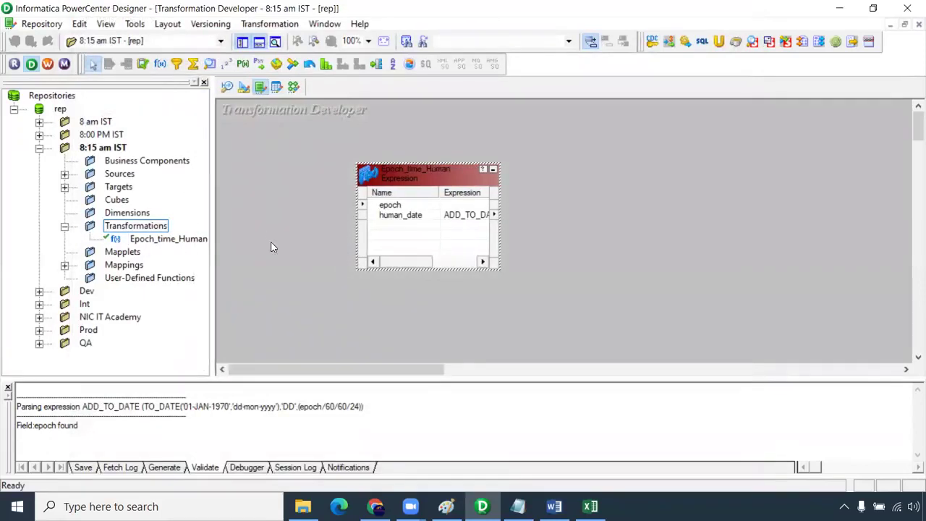
pyautogui.click(181, 240)
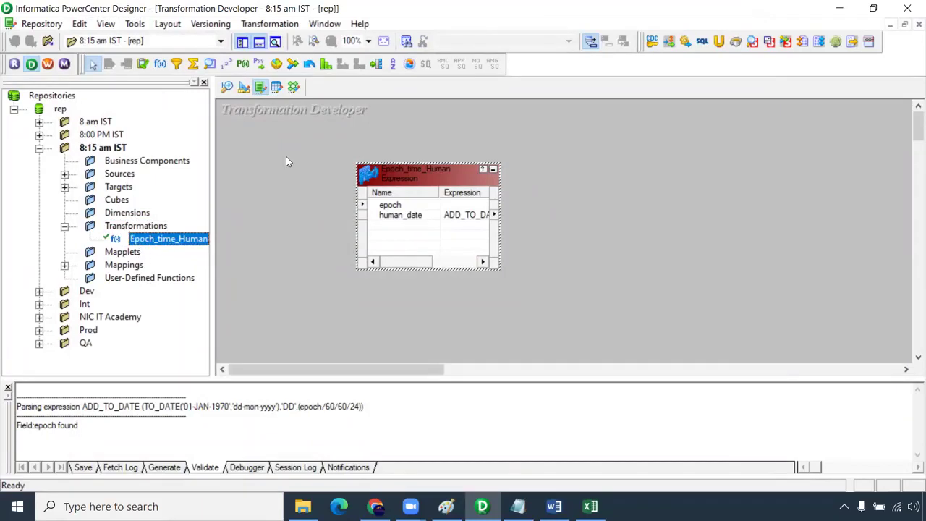
pyautogui.click(293, 86)
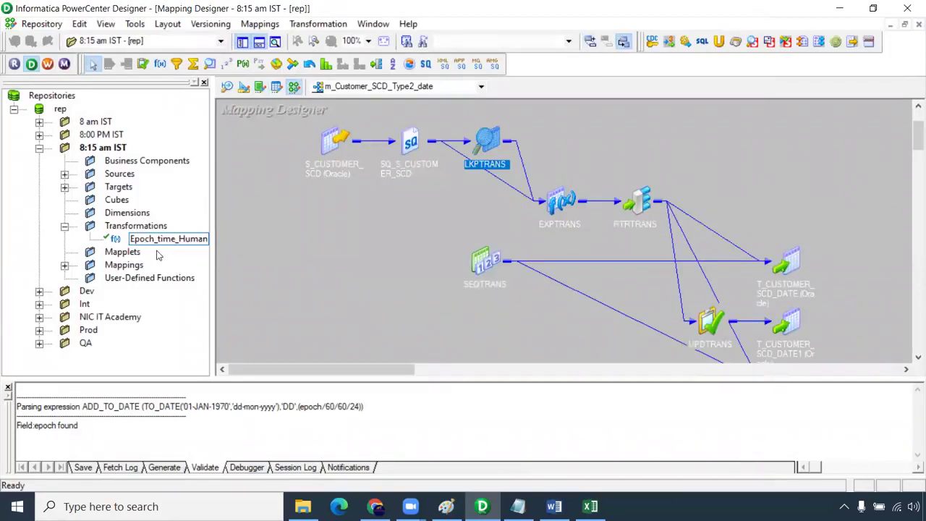
pyautogui.moveTo(177, 240); pyautogui.dragTo(309, 209)
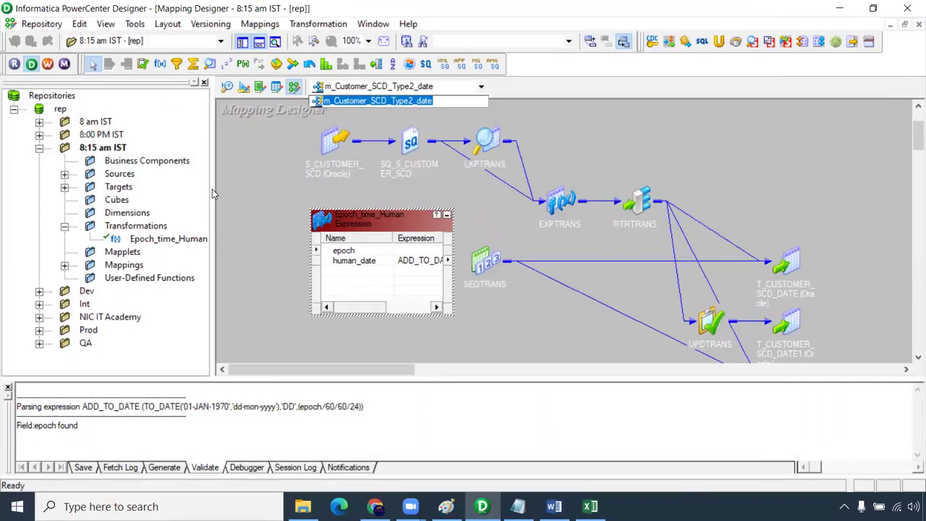
# - Open the m_Joiner mapping, add Epoch_time_Human to it, then delete it
pyautogui.click(39, 291)
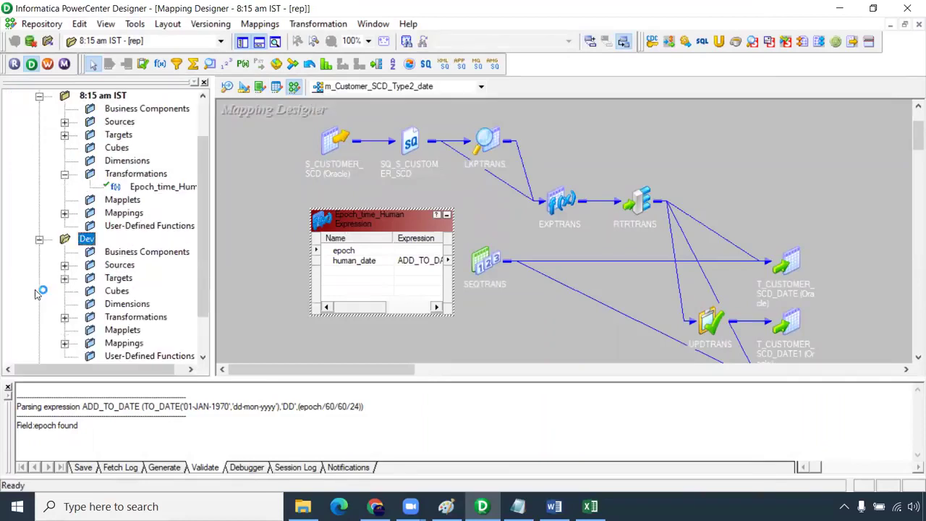
pyautogui.click(39, 243)
pyautogui.click(65, 265)
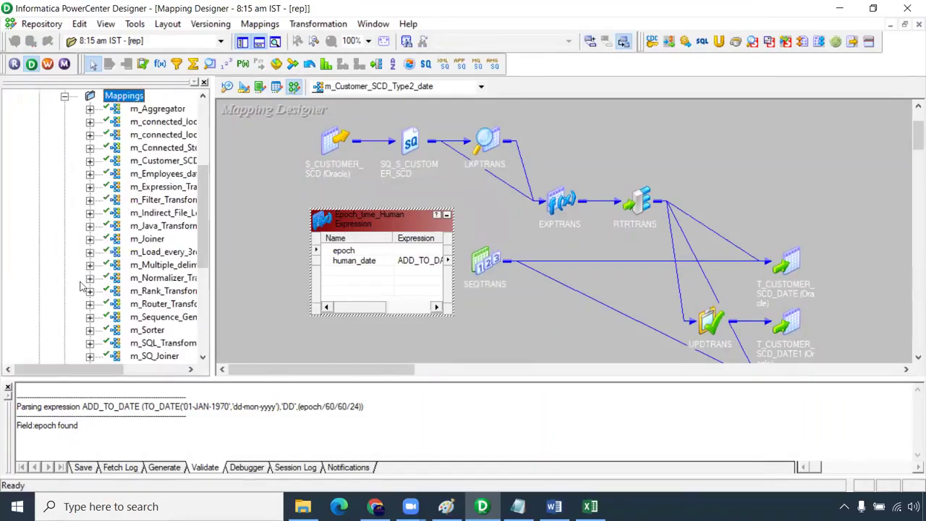
pyautogui.moveTo(97, 370); pyautogui.dragTo(127, 370)
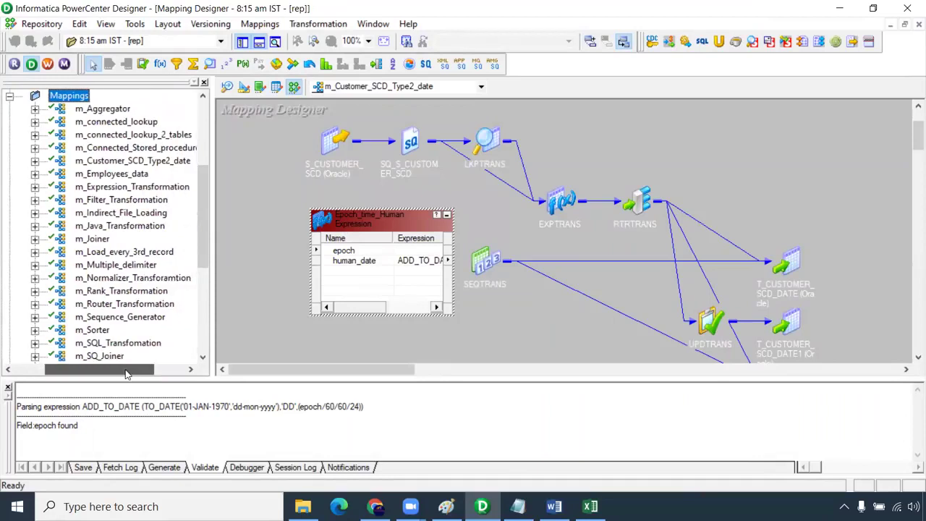
pyautogui.doubleClick(92, 239)
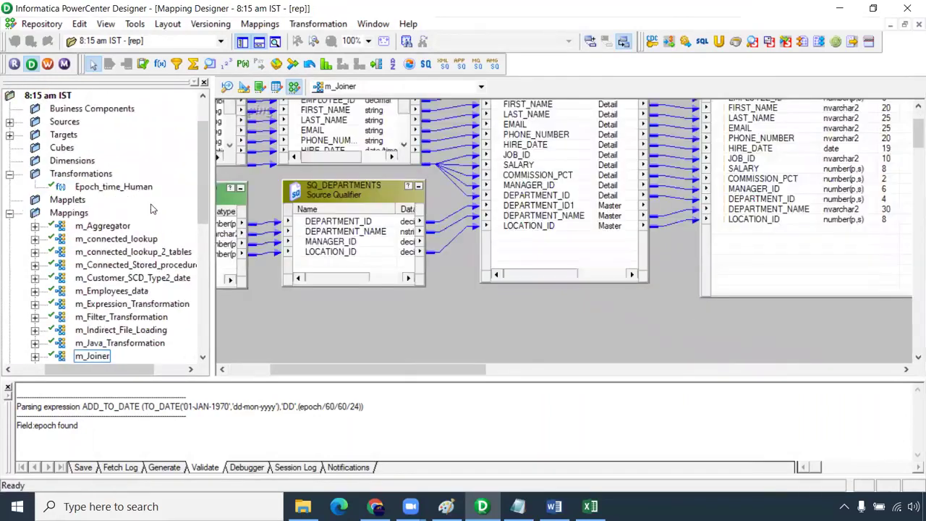
pyautogui.moveTo(113, 190); pyautogui.dragTo(347, 288)
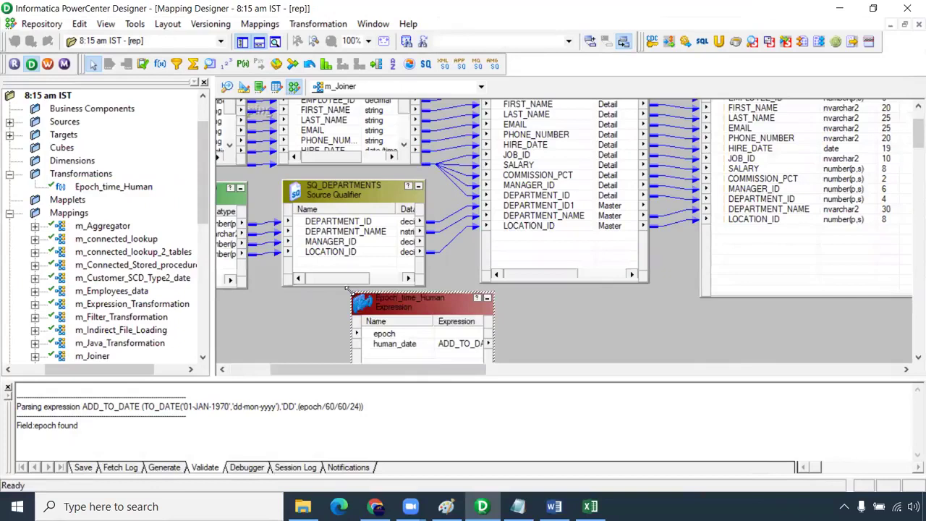
pyautogui.press('Delete')
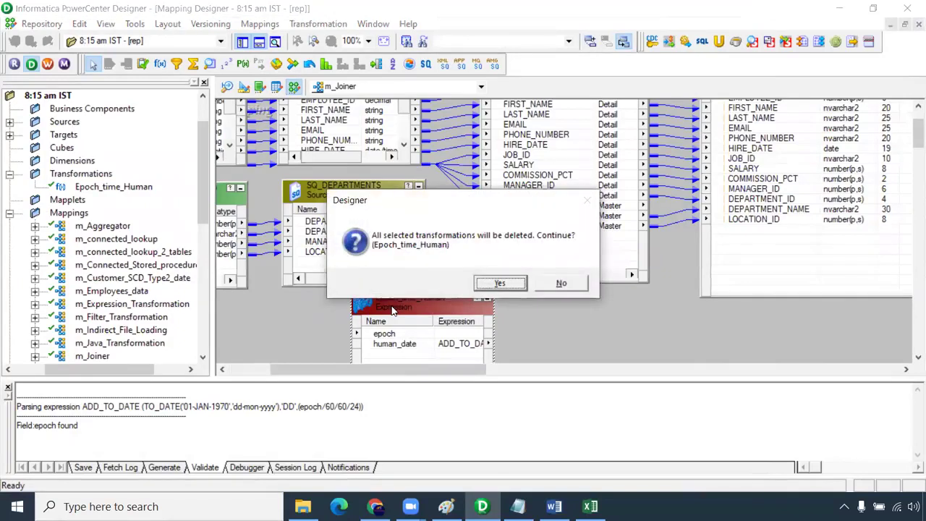
pyautogui.press('Return')
# - Remove Epoch_time_Human from m_Customer_SCD_Type2_date and save the mapping
pyautogui.click(356, 87)
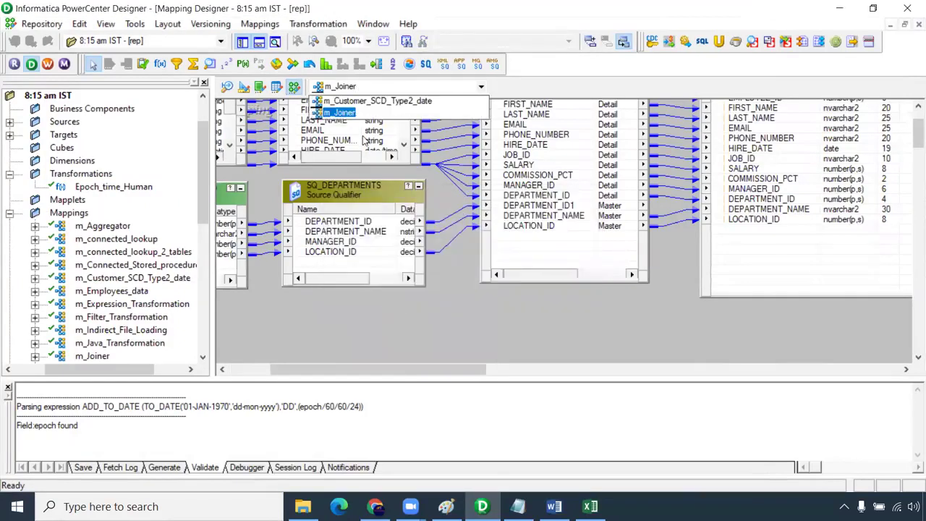
pyautogui.click(347, 97)
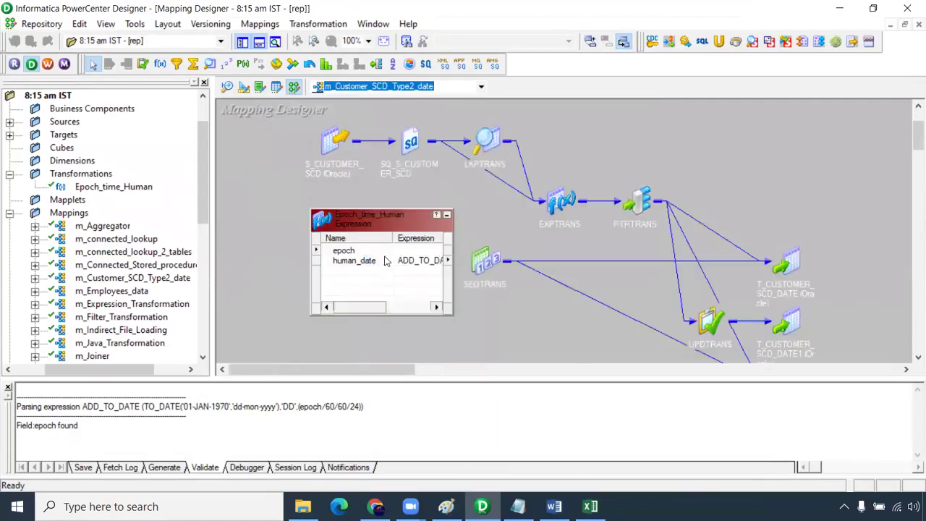
pyautogui.click(395, 233)
pyautogui.press('Delete')
pyautogui.press('Return')
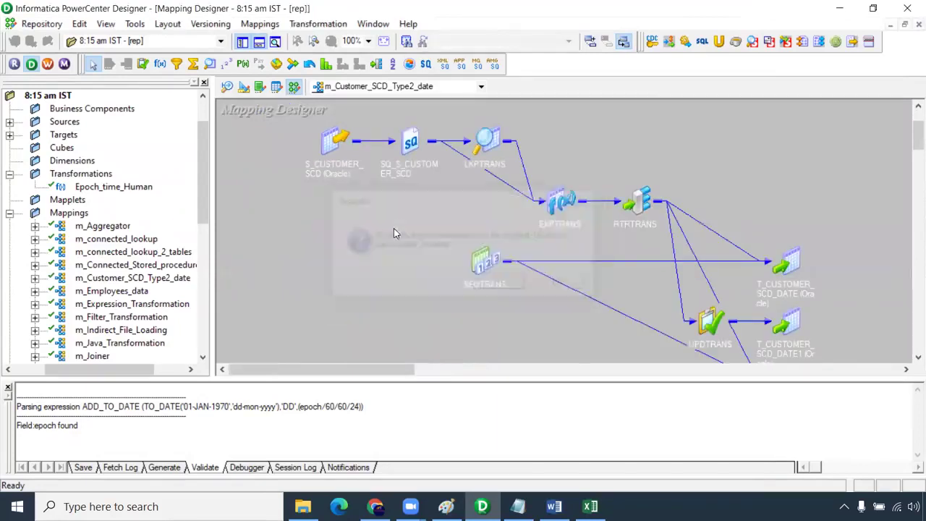
pyautogui.hotkey('ctrl', 's')
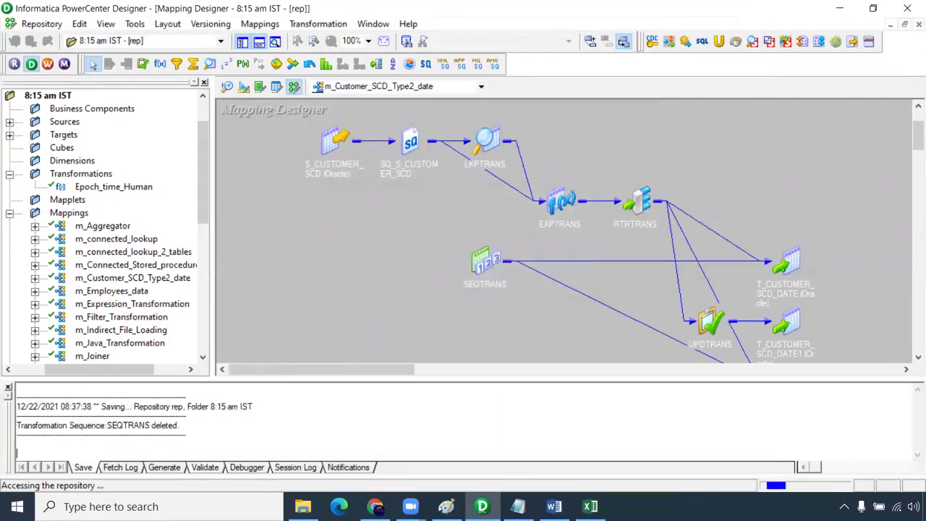
pyautogui.click(260, 24)
# - Create the new mapping m_epoch_time_converter and expand Sources > Oracle_Src in the Navigator
pyautogui.click(262, 42)
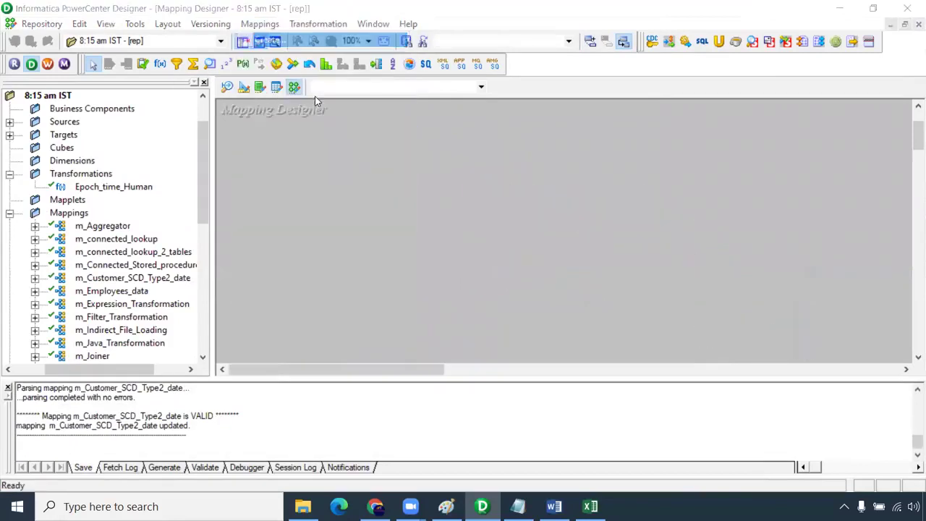
pyautogui.write('m')
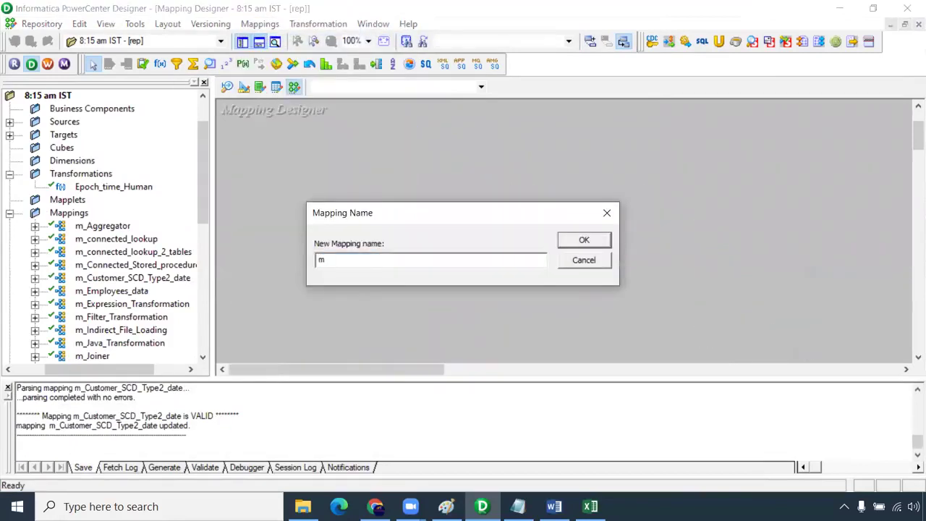
pyautogui.write('_epoch_time_converter')
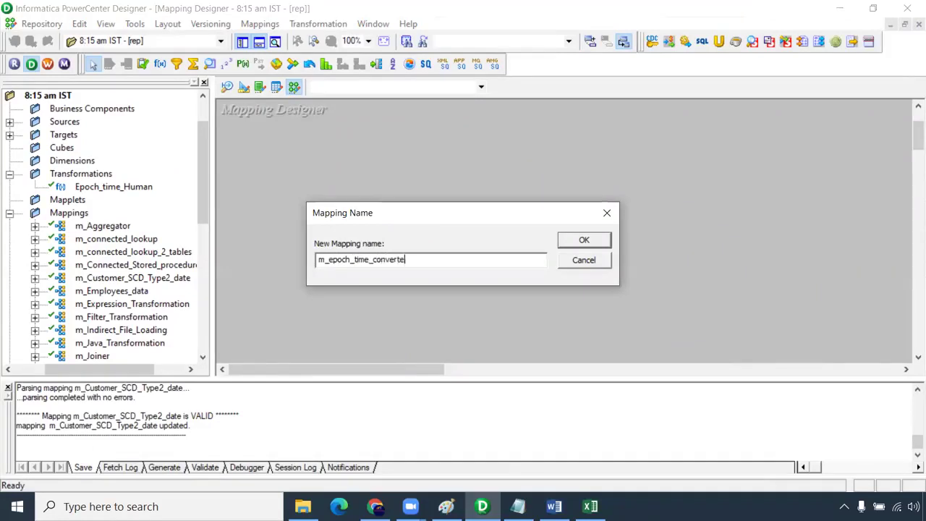
pyautogui.press('Return')
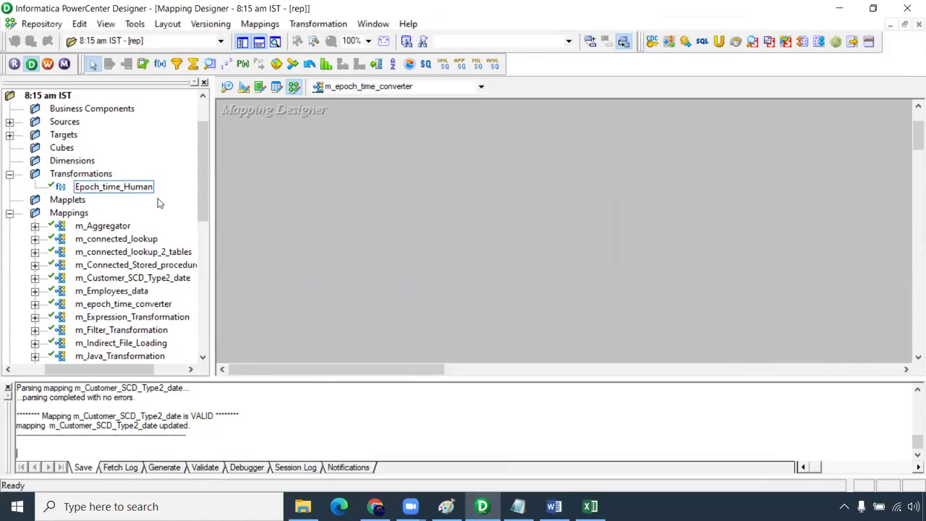
pyautogui.click(10, 121)
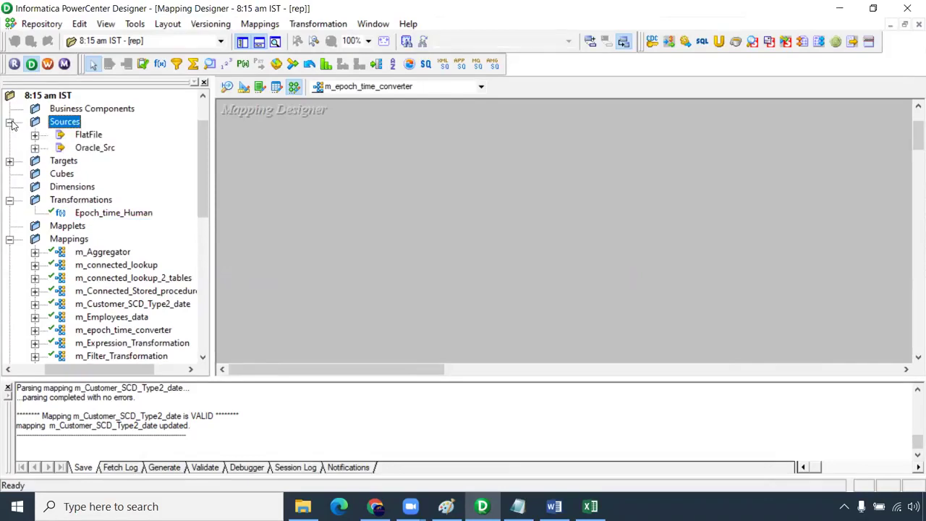
pyautogui.click(35, 148)
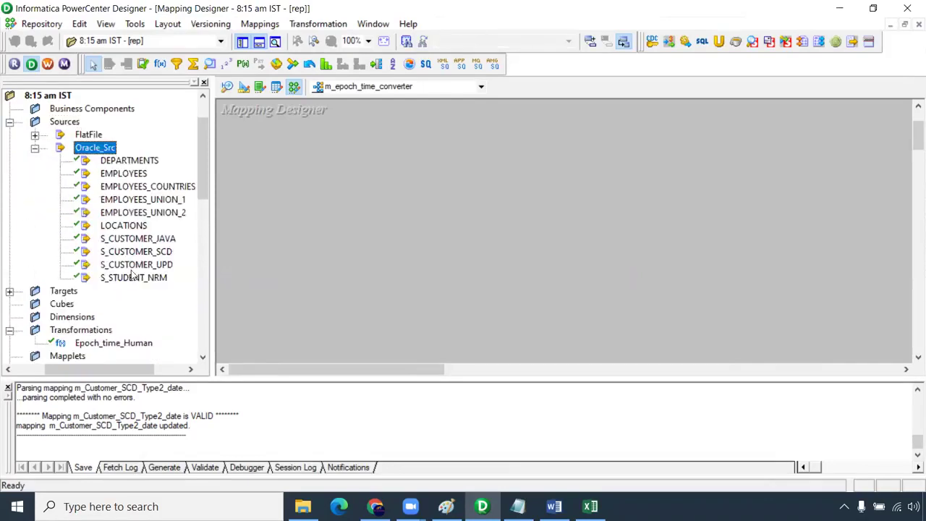
# - In Source Analyzer, start Import from Database and connect to the HR database with its password
pyautogui.click(229, 87)
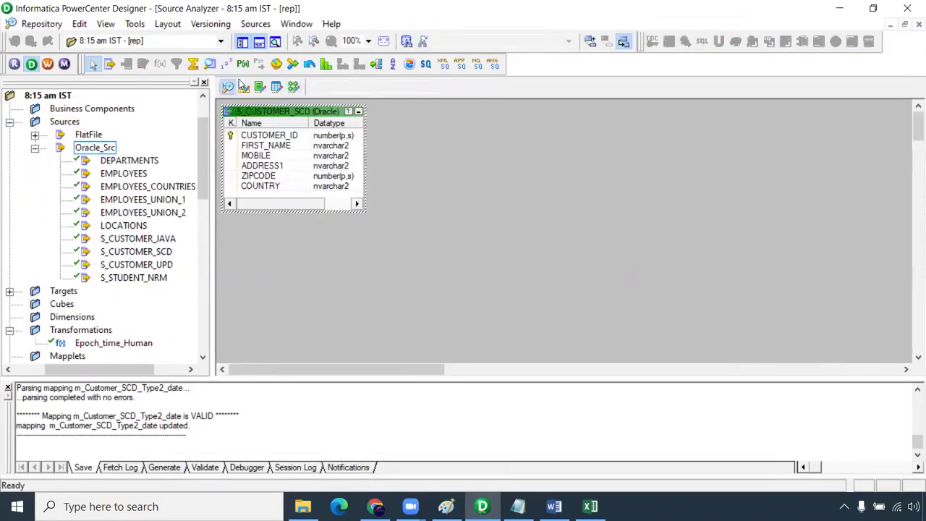
pyautogui.click(256, 23)
pyautogui.click(297, 39)
pyautogui.click(388, 211)
pyautogui.write('hr')
pyautogui.click(533, 194)
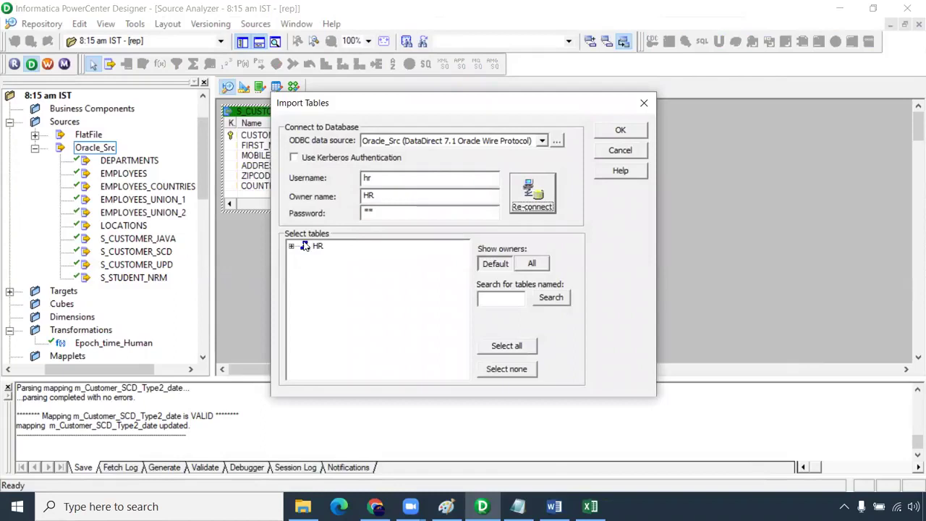
# - Import the S_STUDENT_EPOCH table from HR > TABLES, then place and enlarge it beside S_CUSTOMER_SCD
pyautogui.doubleClick(306, 246)
pyautogui.click(304, 258)
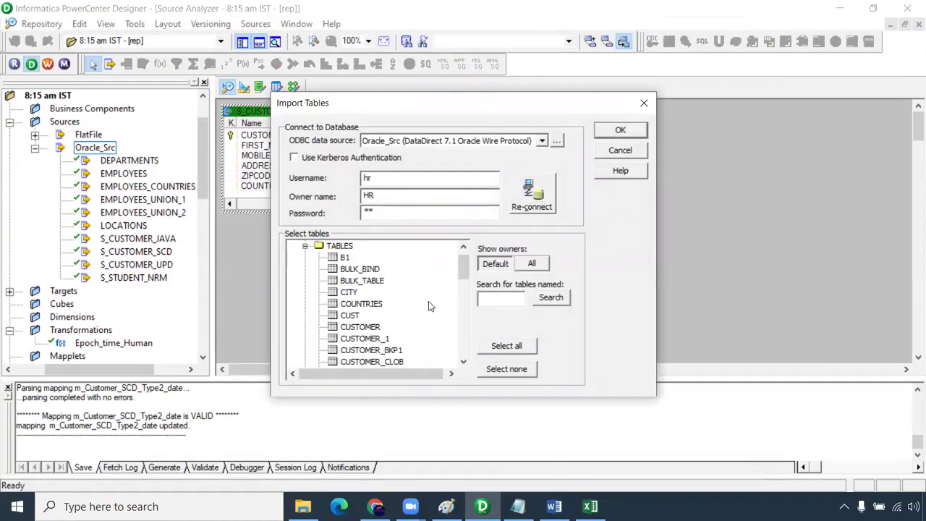
pyautogui.scroll(-2, 428, 300)
pyautogui.scroll(-5, 407, 304)
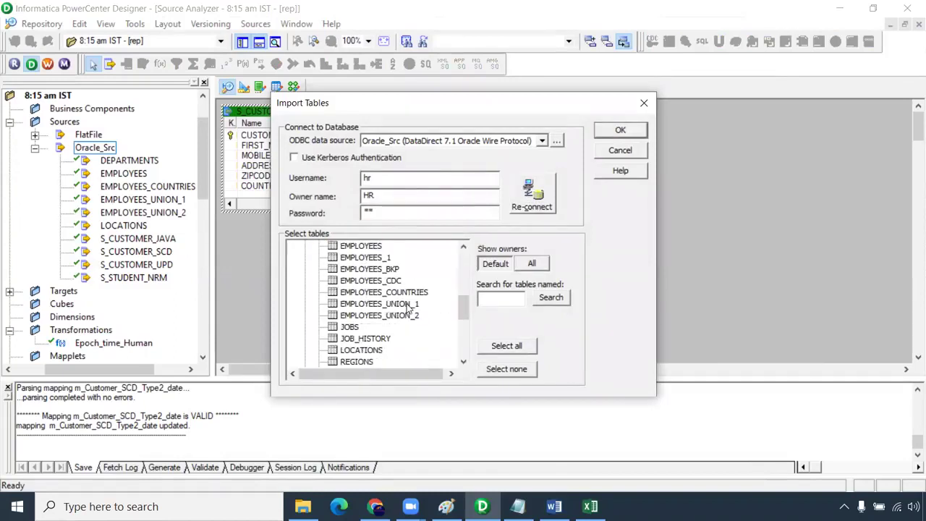
pyautogui.scroll(-3, 409, 340)
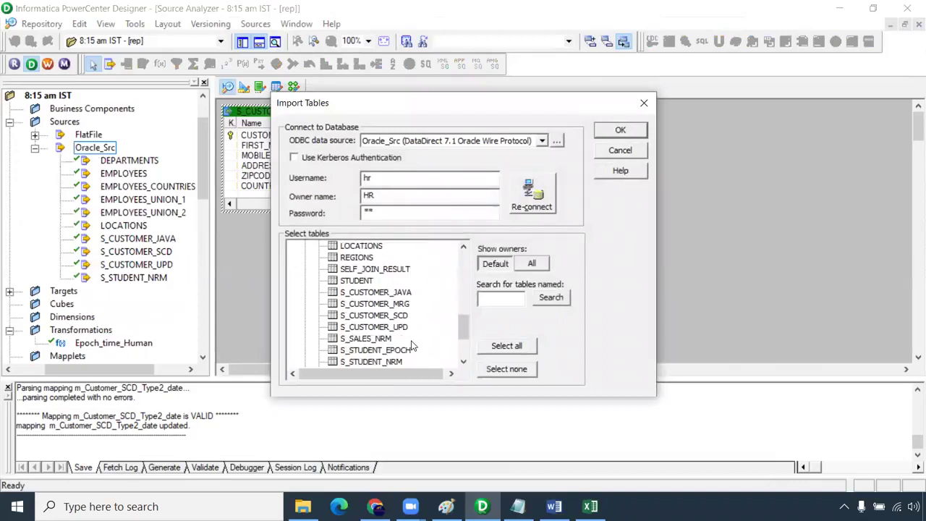
pyautogui.click(394, 318)
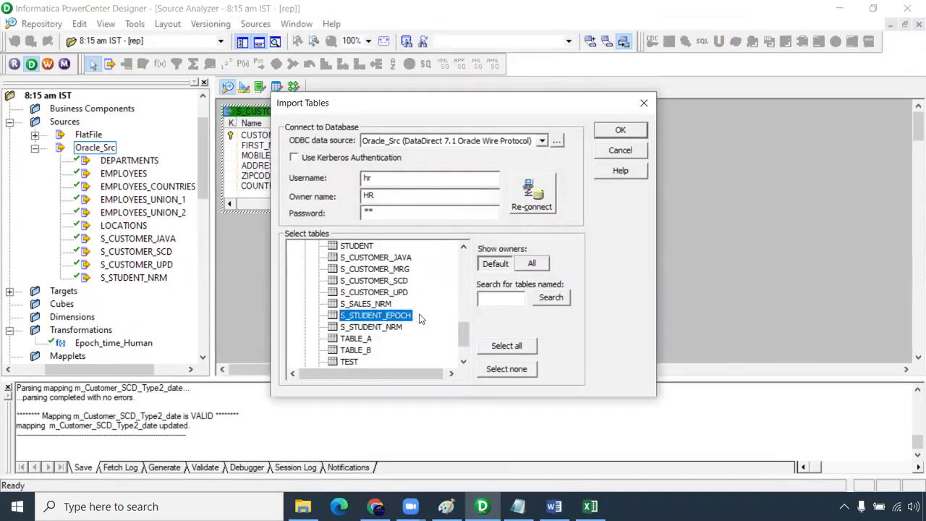
pyautogui.click(620, 131)
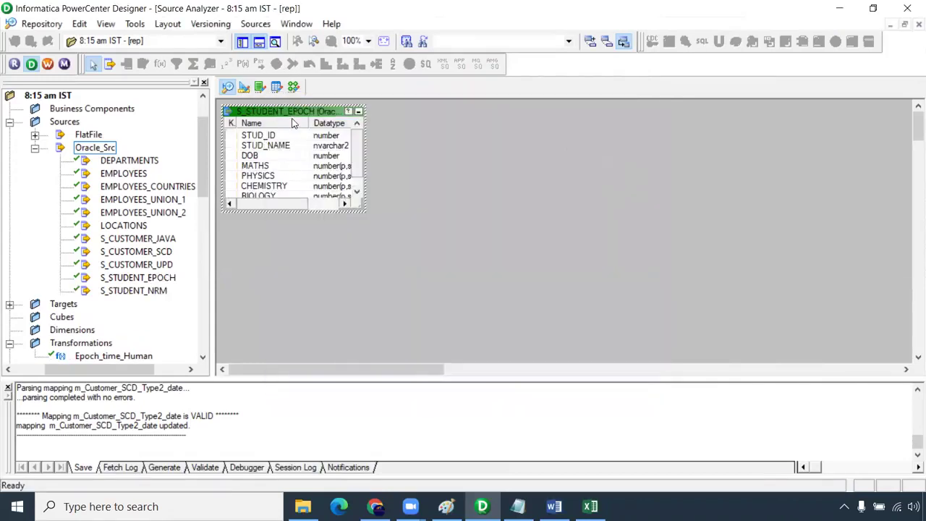
pyautogui.moveTo(294, 118); pyautogui.dragTo(460, 136)
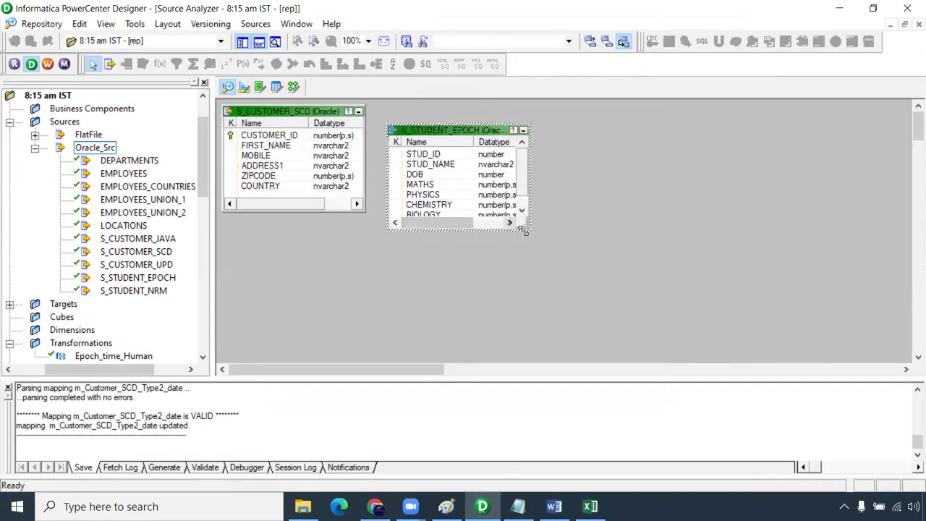
pyautogui.moveTo(530, 231); pyautogui.dragTo(614, 330)
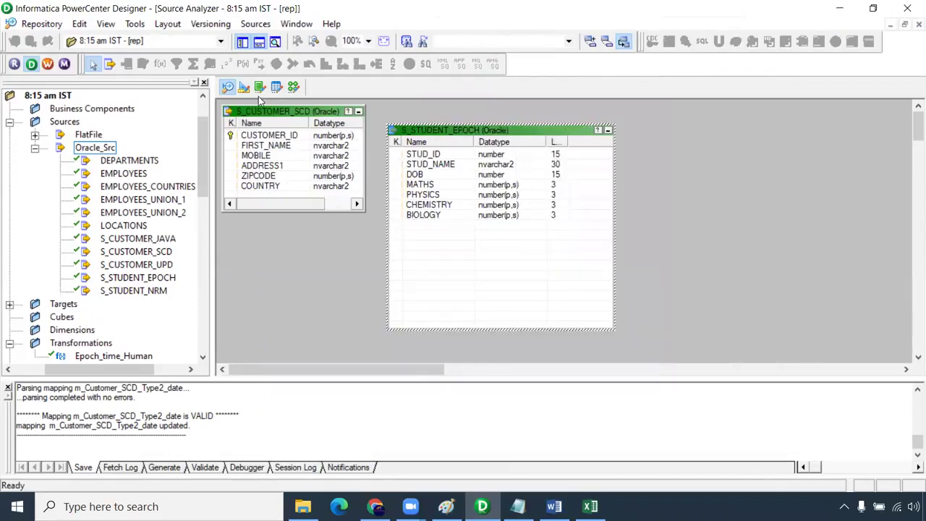
# - Clear all objects from the Target Designer workspace and connect to the CORE database for import
pyautogui.click(244, 87)
pyautogui.rightClick(552, 150)
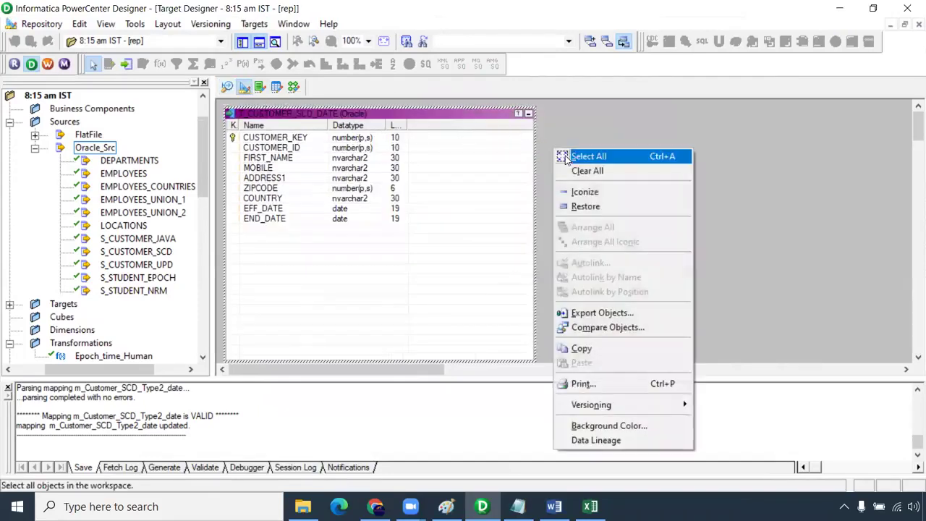
pyautogui.click(585, 170)
pyautogui.click(254, 24)
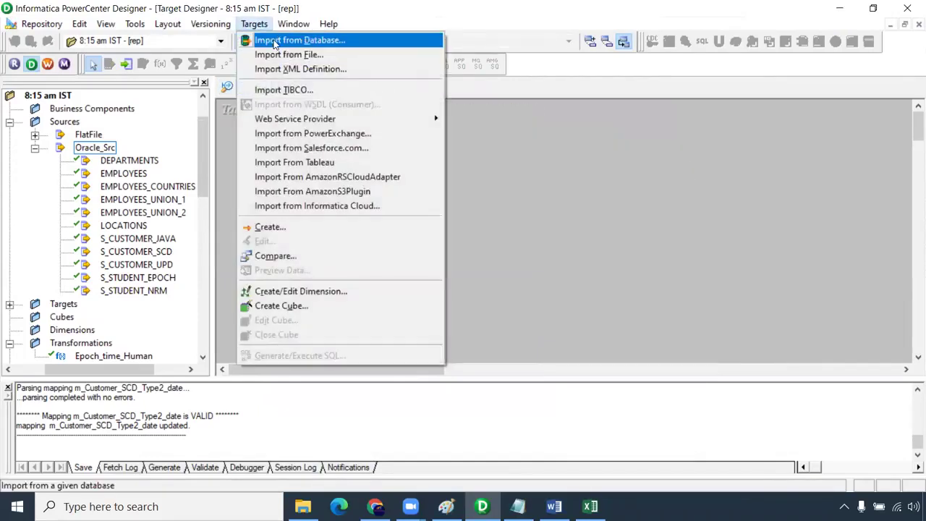
pyautogui.click(275, 37)
pyautogui.click(385, 212)
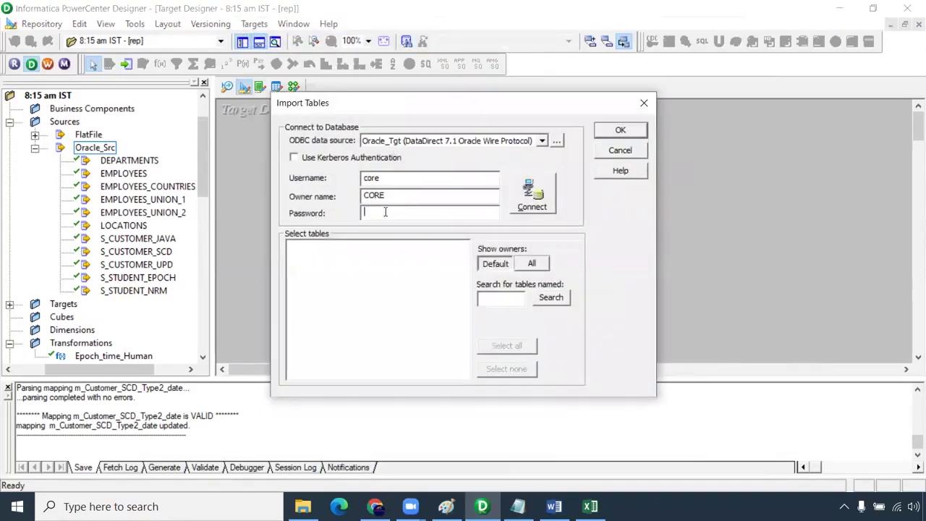
pyautogui.press('Return')
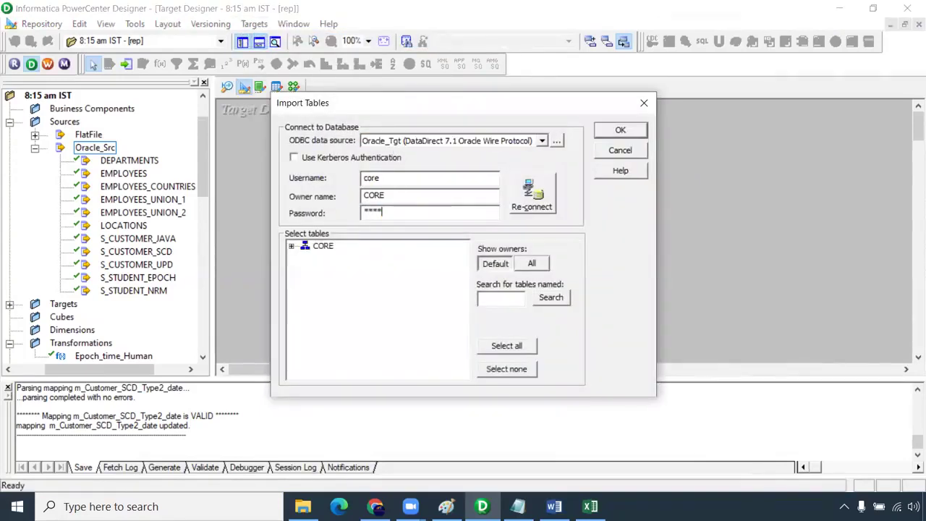
# - Import T_STUDENT_EPOCH from the CORE schema as a target and enlarge it to show all columns
pyautogui.click(292, 247)
pyautogui.click(304, 257)
pyautogui.scroll(-10, 460, 331)
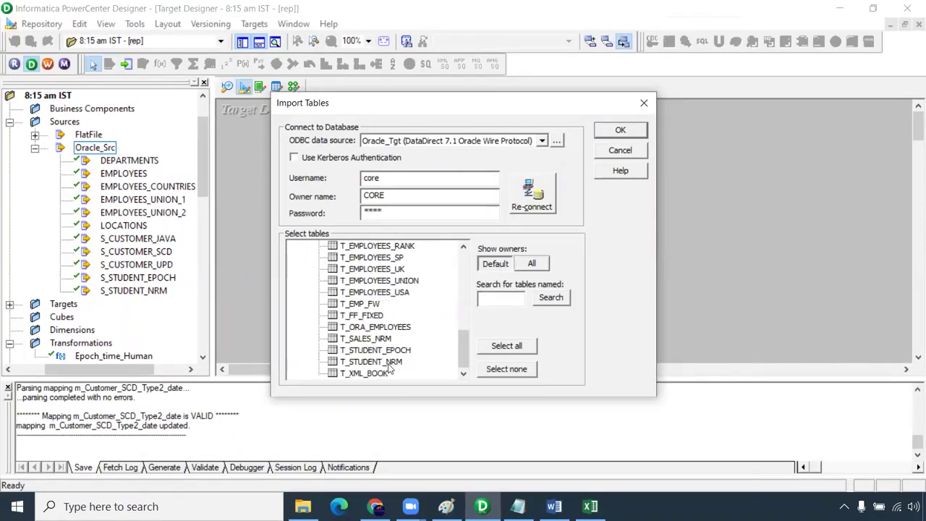
pyautogui.click(389, 350)
pyautogui.click(612, 136)
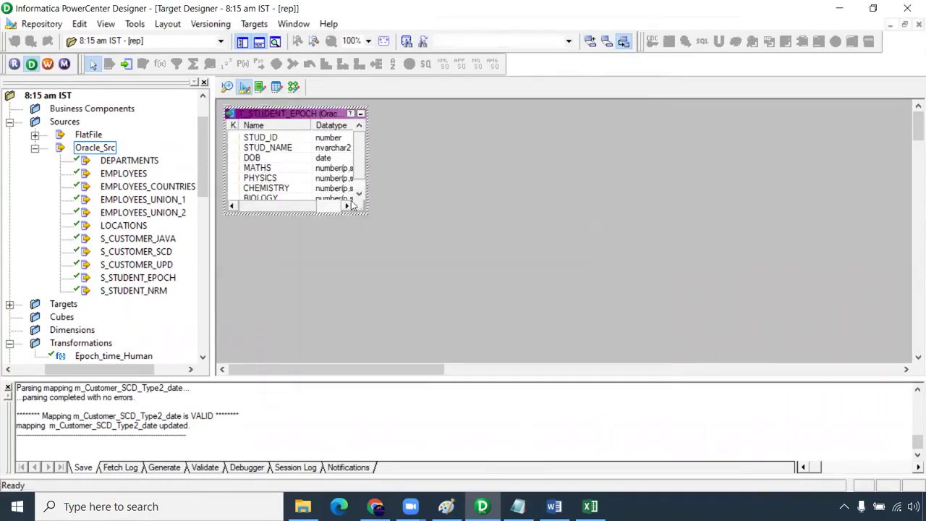
pyautogui.moveTo(368, 214); pyautogui.dragTo(455, 291)
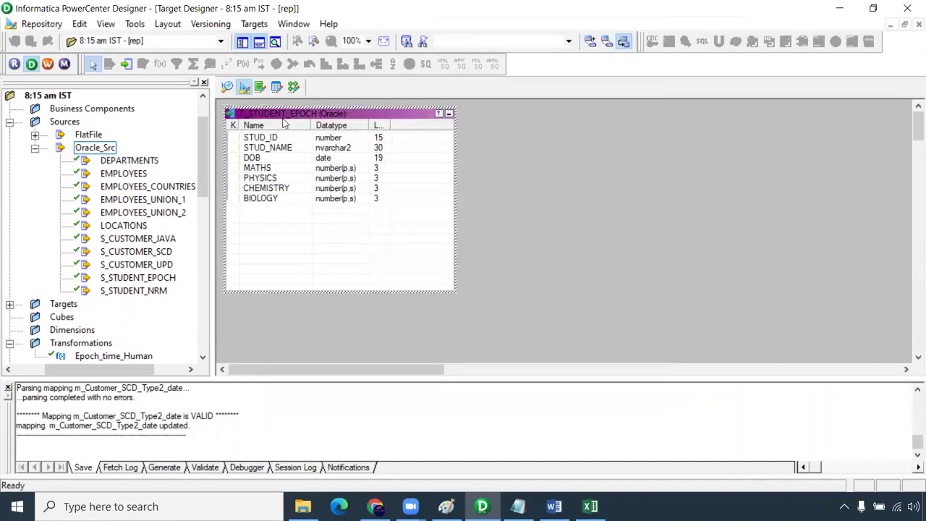
# - Add S_STUDENT_EPOCH and T_STUDENT_EPOCH to the mapping and link all Source Qualifier ports to the target
pyautogui.click(290, 91)
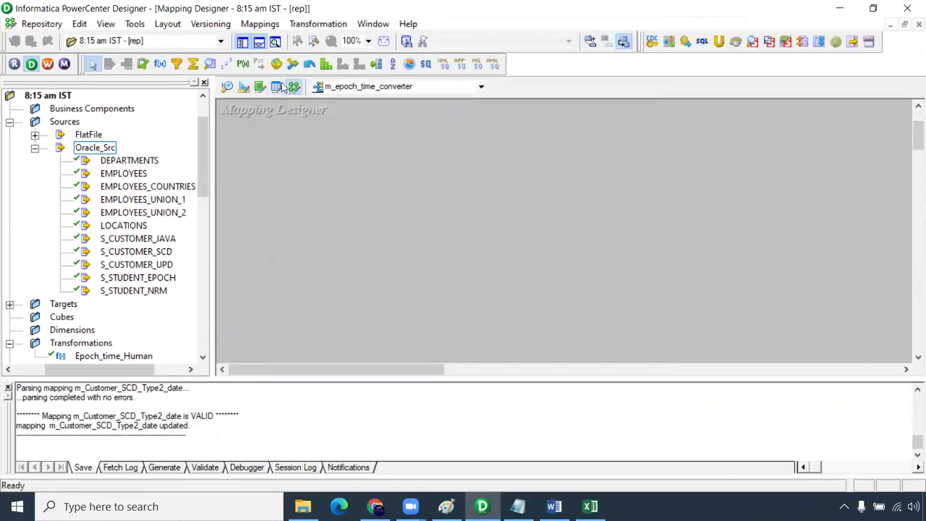
pyautogui.moveTo(167, 278); pyautogui.dragTo(311, 173)
pyautogui.doubleClick(64, 304)
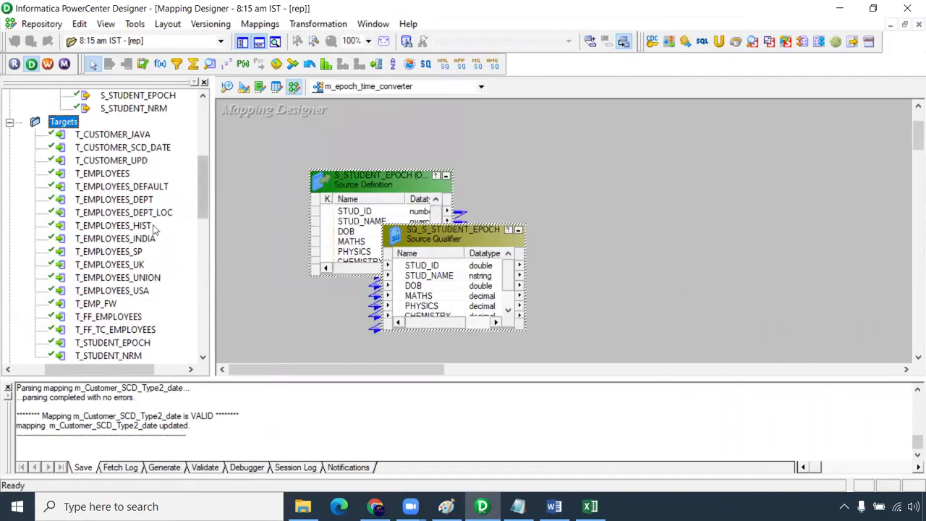
pyautogui.scroll(-2, 154, 230)
pyautogui.moveTo(141, 266); pyautogui.dragTo(689, 164)
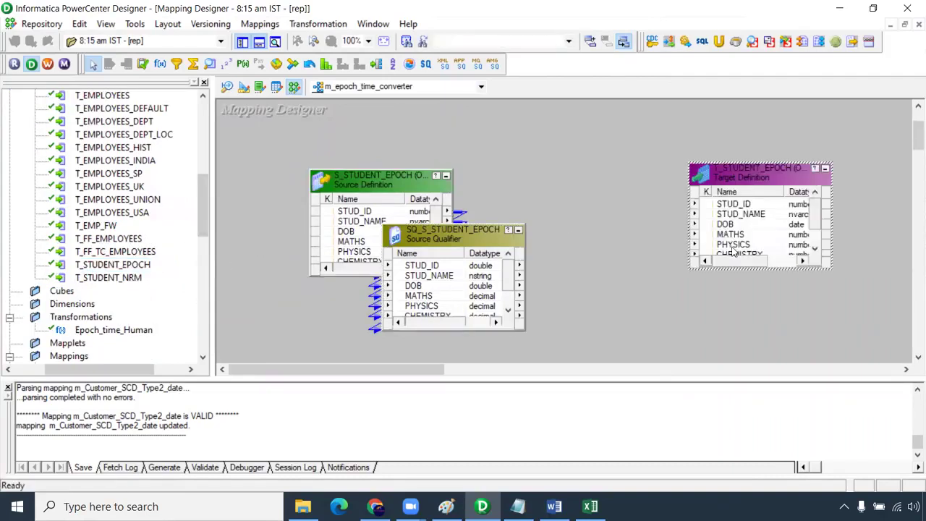
pyautogui.moveTo(493, 224); pyautogui.dragTo(493, 143)
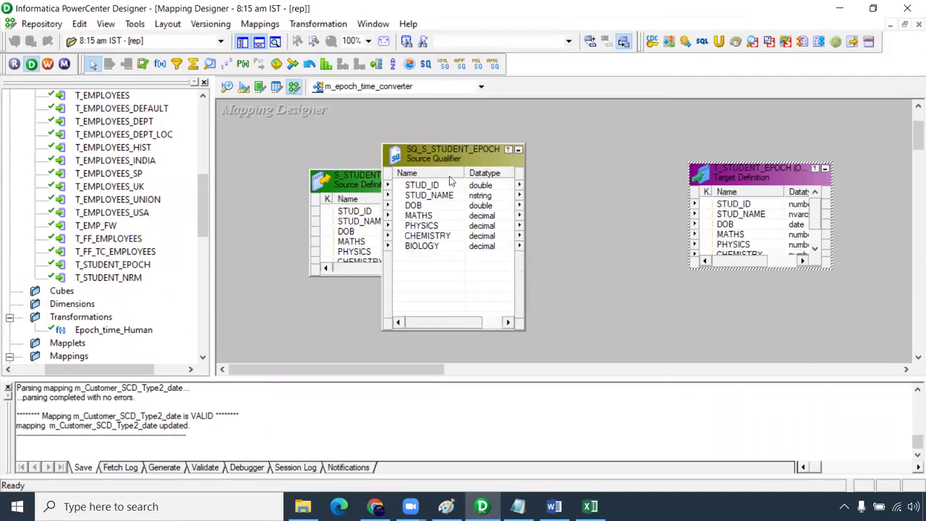
pyautogui.rightClick(464, 185)
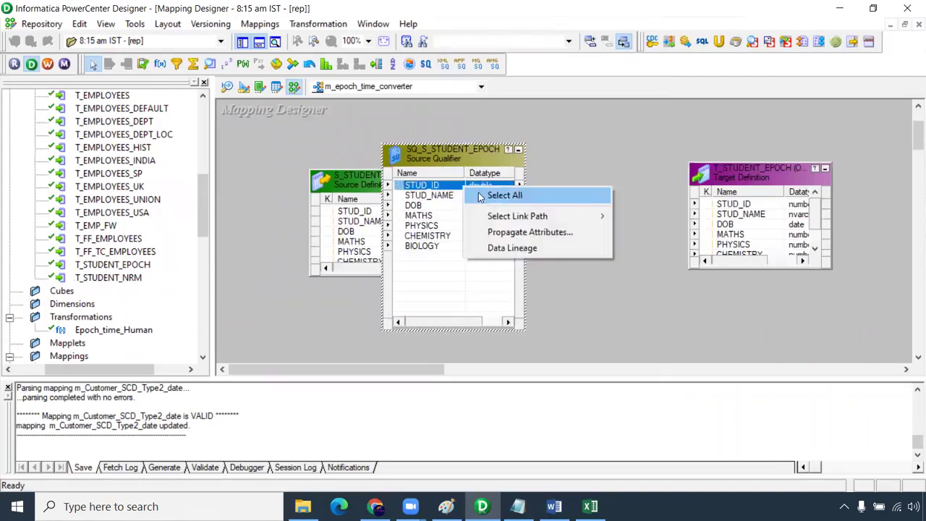
pyautogui.click(492, 196)
pyautogui.moveTo(747, 206); pyautogui.dragTo(749, 208)
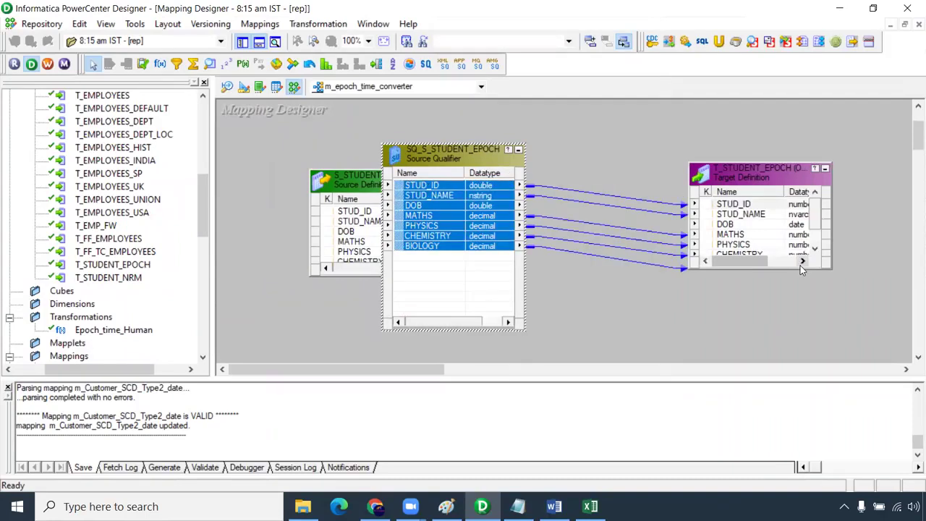
# - Enlarge and rearrange the target, Source Qualifier and source, and compare the DOB port datatypes
pyautogui.click(795, 268)
pyautogui.moveTo(795, 268); pyautogui.dragTo(795, 360)
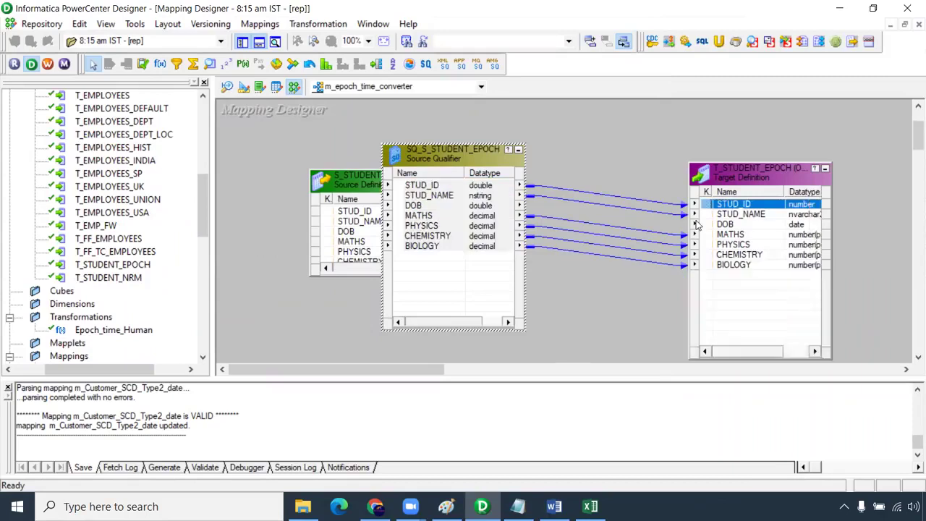
pyautogui.moveTo(753, 168); pyautogui.dragTo(806, 137)
pyautogui.moveTo(484, 165); pyautogui.dragTo(505, 161)
pyautogui.moveTo(357, 191); pyautogui.dragTo(263, 170)
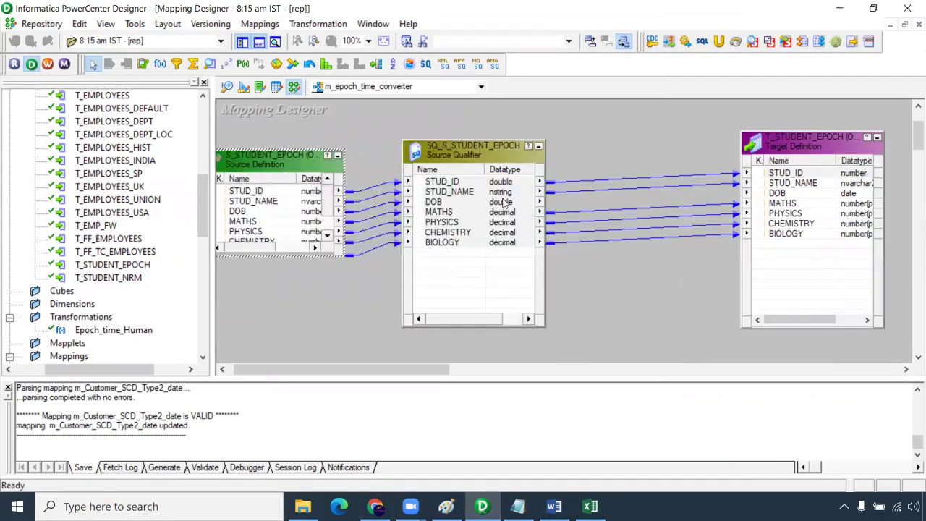
pyautogui.click(504, 203)
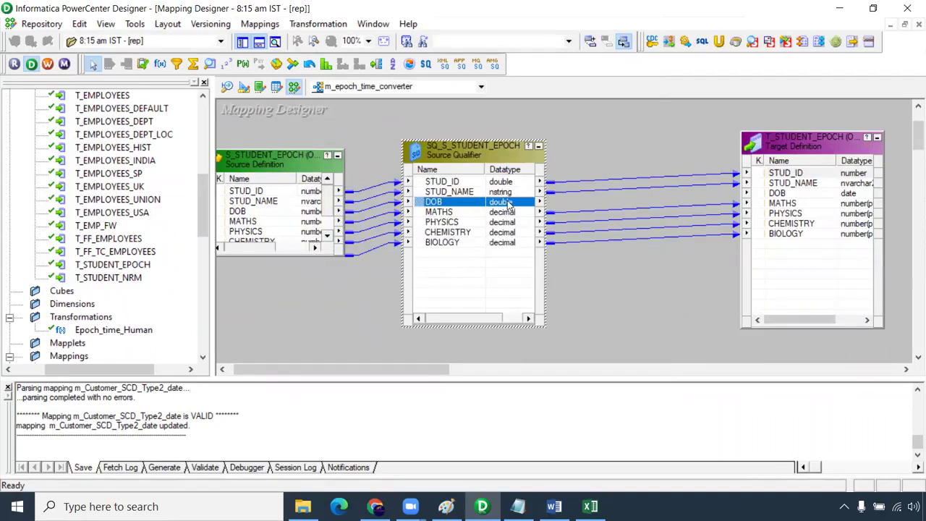
pyautogui.click(813, 197)
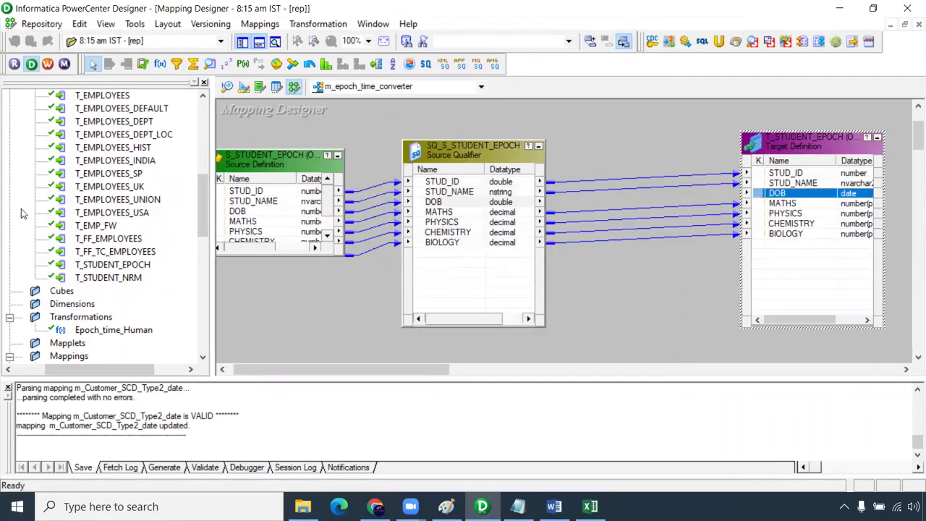
# - Collapse the Targets and Oracle_Src folders and select the reusable Epoch_time_Human transformation
pyautogui.scroll(3, 49, 192)
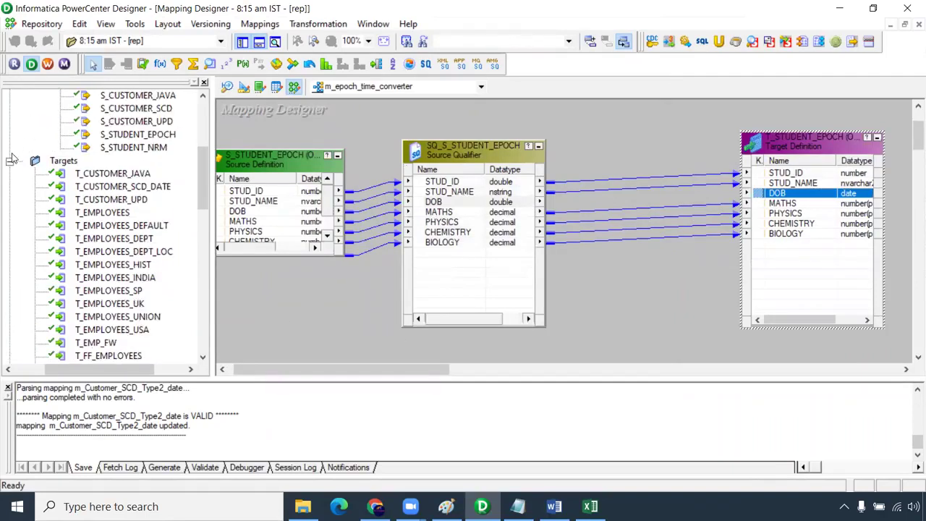
pyautogui.click(10, 160)
pyautogui.scroll(6, 36, 188)
pyautogui.click(34, 200)
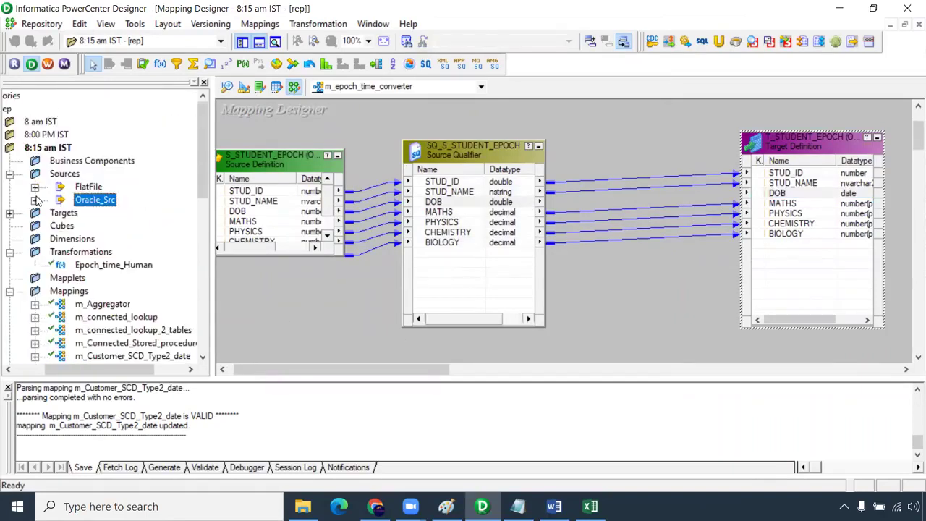
pyautogui.scroll(-2, 44, 207)
pyautogui.click(107, 190)
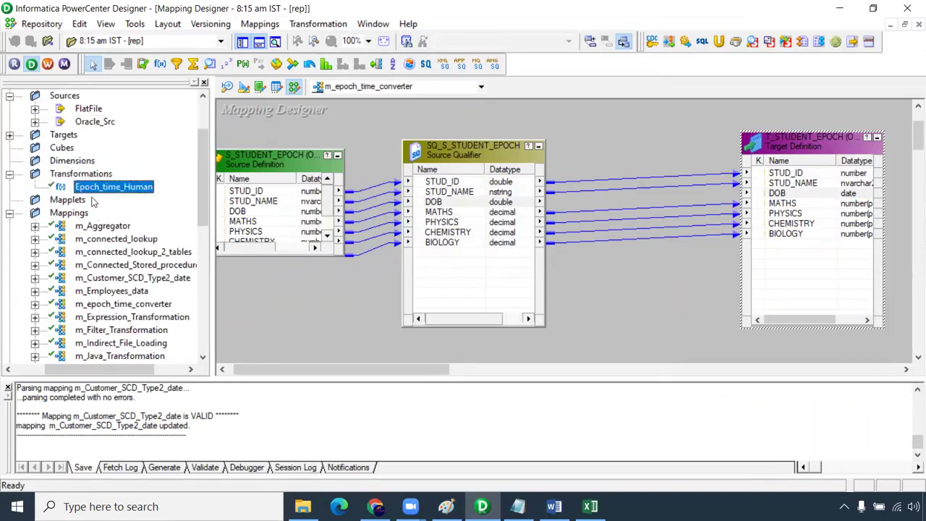
# - Place Epoch_time_Human on the canvas between the Source Qualifier and the target
pyautogui.moveTo(102, 190); pyautogui.dragTo(594, 138)
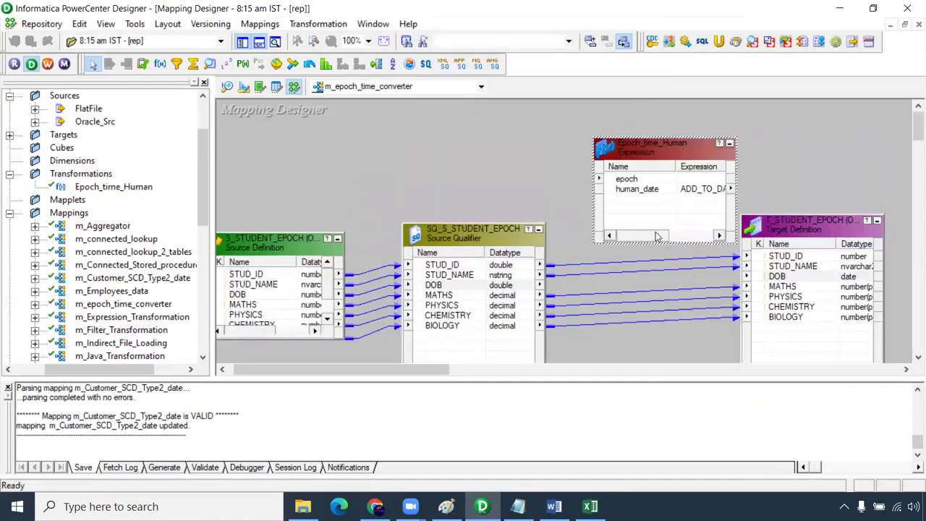
pyautogui.moveTo(657, 164); pyautogui.dragTo(630, 156)
pyautogui.scroll(-2, 910, 132)
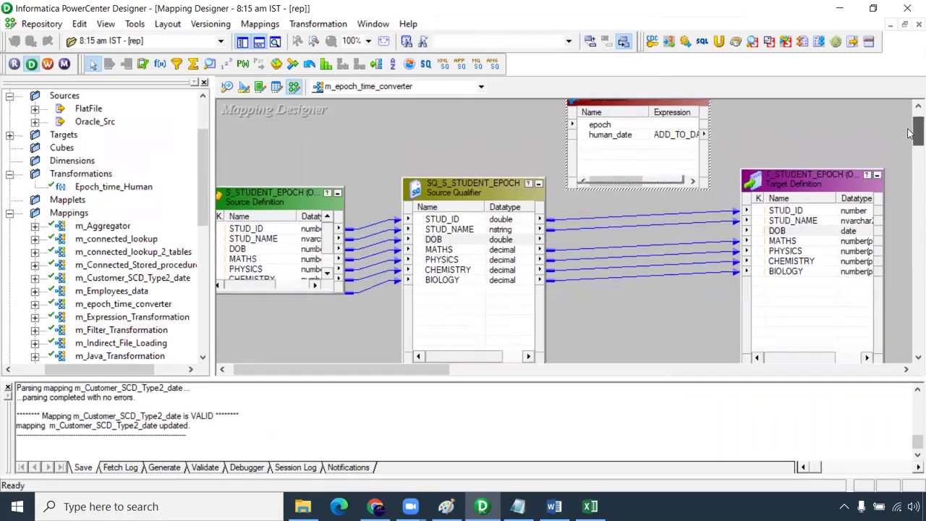
pyautogui.scroll(2, 910, 132)
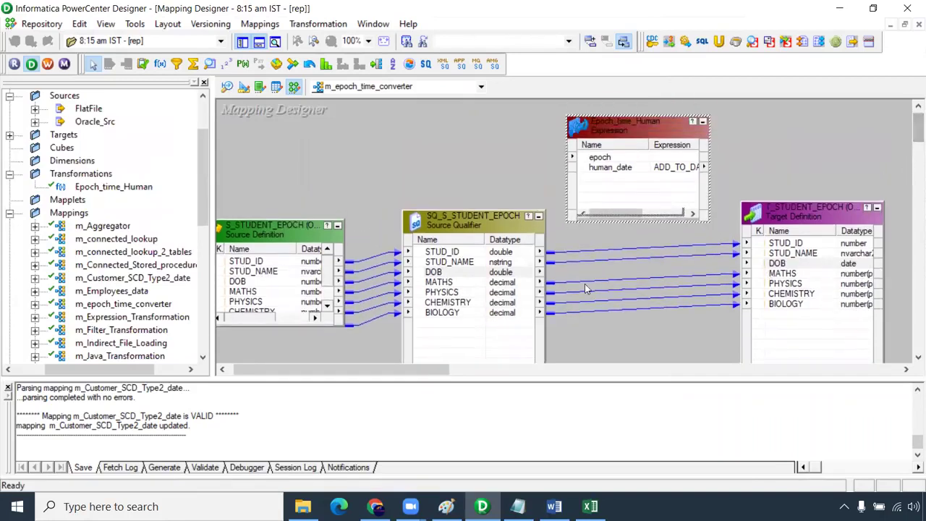
# - Link the Source Qualifier's DOB port to the epoch input and save the mapping
pyautogui.click(465, 275)
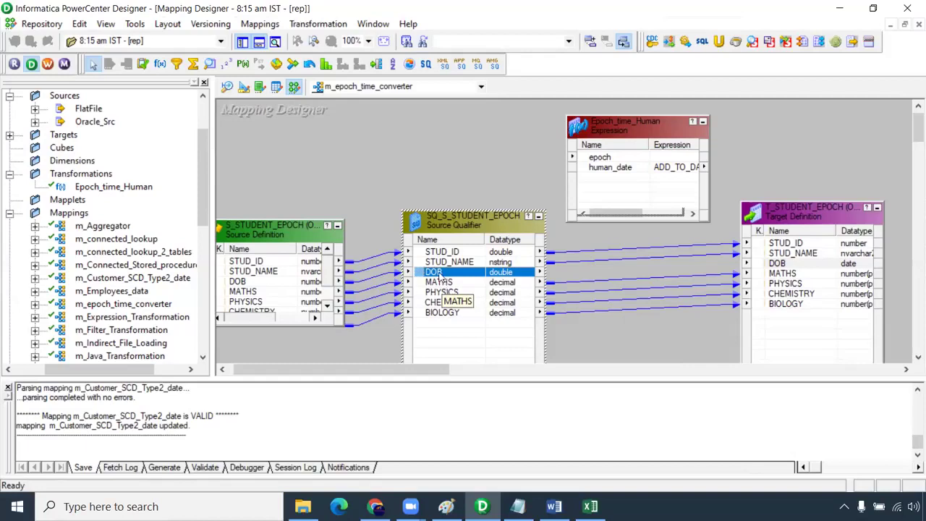
pyautogui.moveTo(425, 277); pyautogui.dragTo(796, 267)
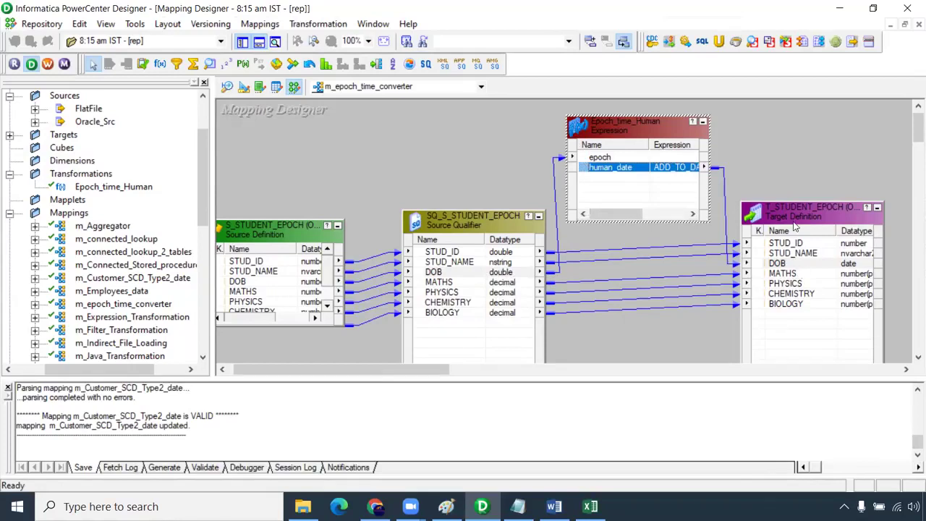
pyautogui.click(789, 171)
pyautogui.hotkey('ctrl', 's')
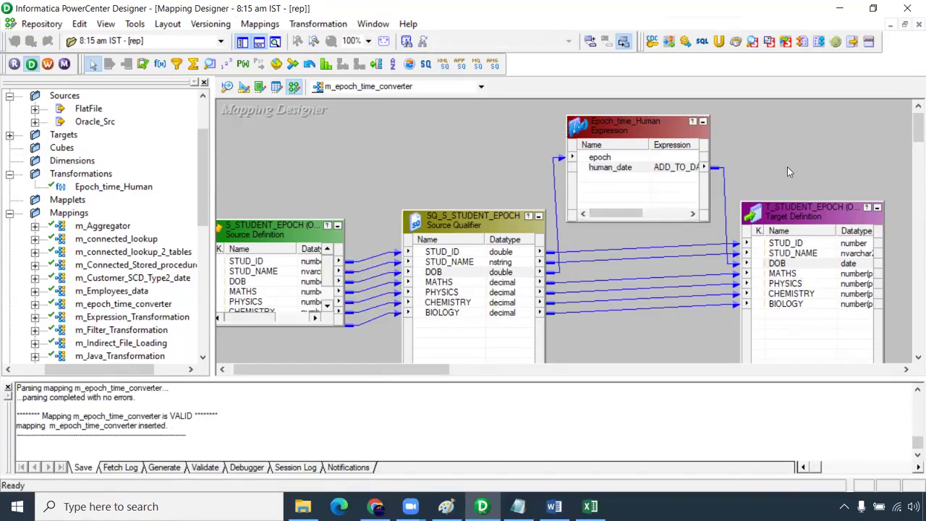
# - Review Epoch_time_Human's ports and the human_date ADD_TO_DATE expression, closing without changes
pyautogui.doubleClick(651, 123)
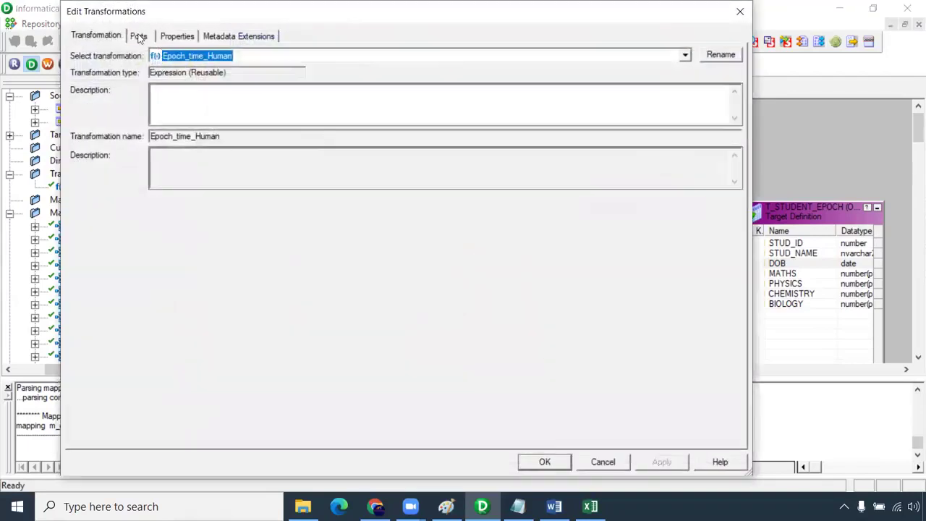
pyautogui.click(139, 37)
pyautogui.click(607, 116)
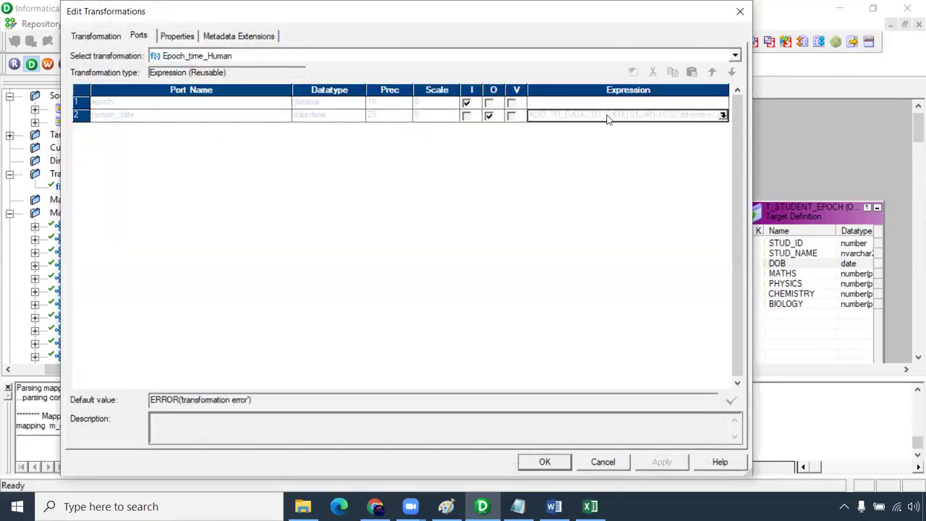
pyautogui.click(723, 116)
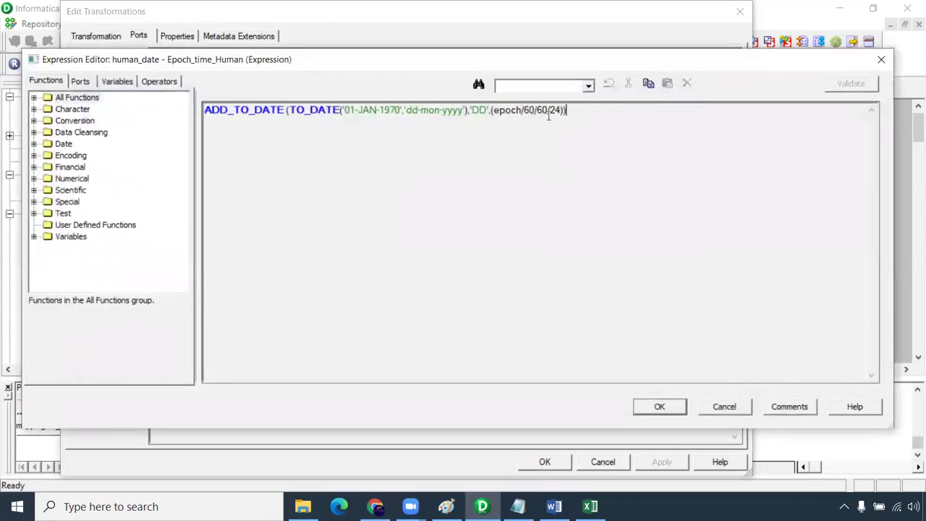
pyautogui.hotkey('ctrl', 'a')
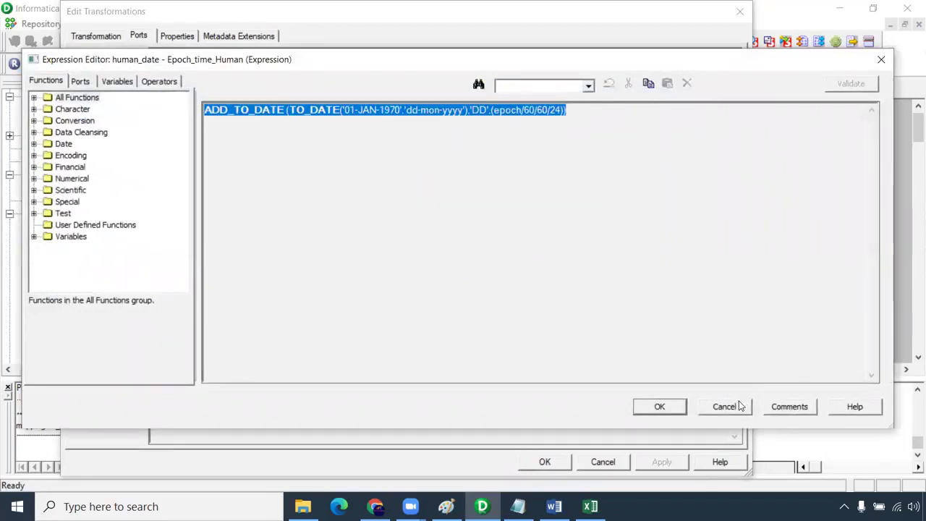
pyautogui.click(739, 406)
pyautogui.click(610, 461)
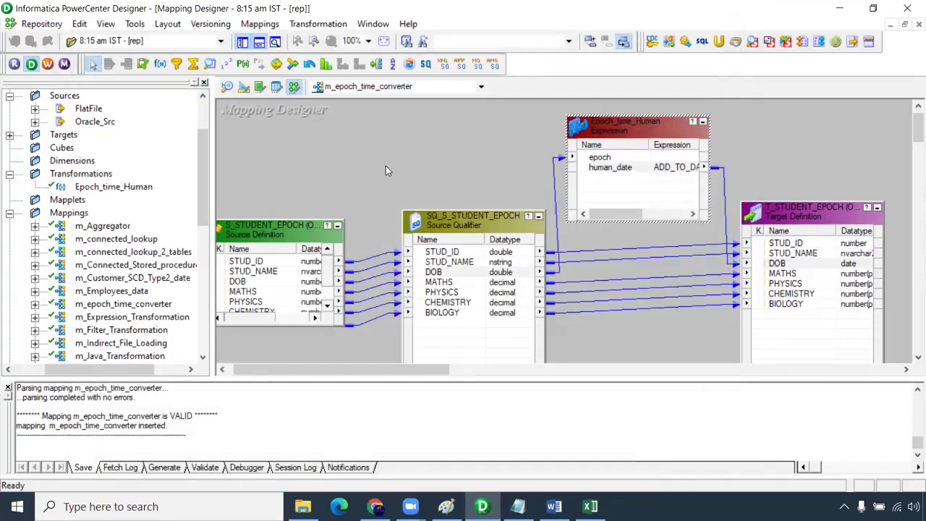
# - Check the SQ_S_STUDENT_EPOCH properties, shift the target further right, and re-examine Epoch_time_Human
pyautogui.doubleClick(510, 265)
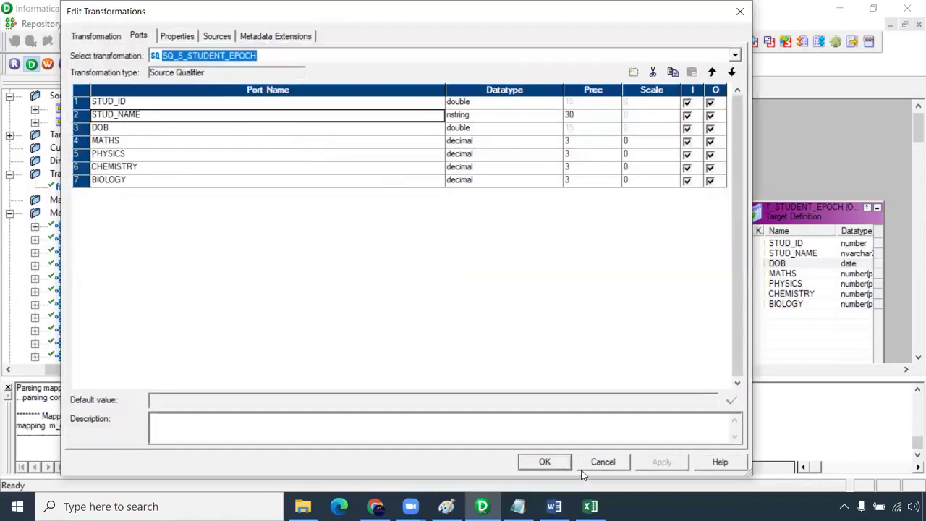
pyautogui.click(610, 463)
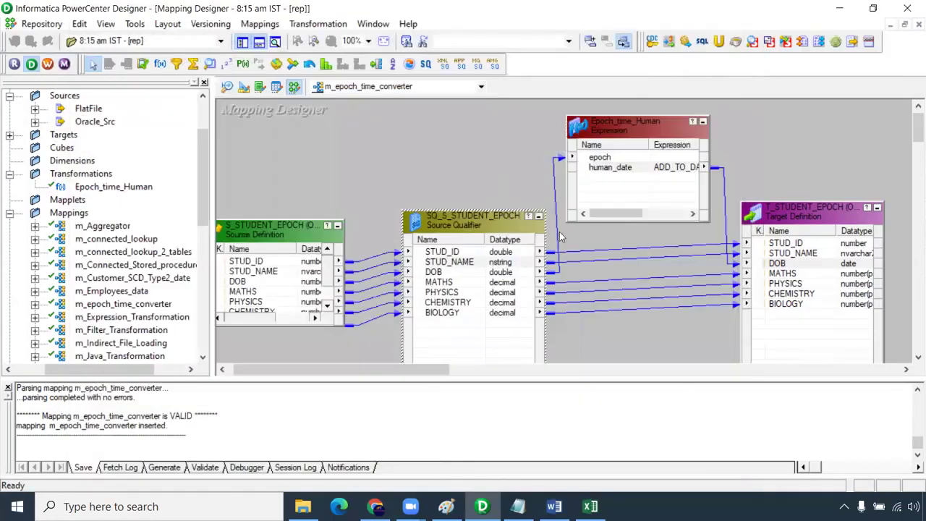
pyautogui.moveTo(435, 371); pyautogui.dragTo(487, 373)
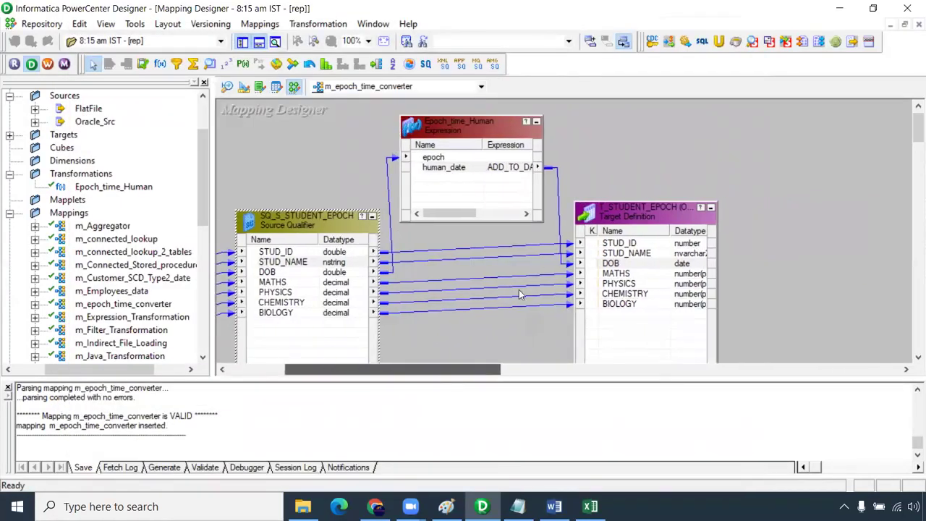
pyautogui.moveTo(601, 217); pyautogui.dragTo(661, 209)
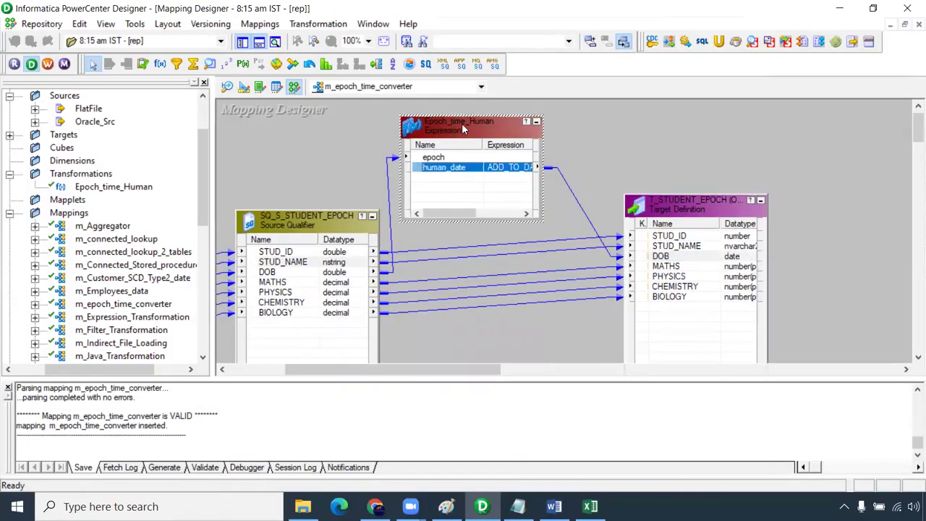
pyautogui.doubleClick(461, 123)
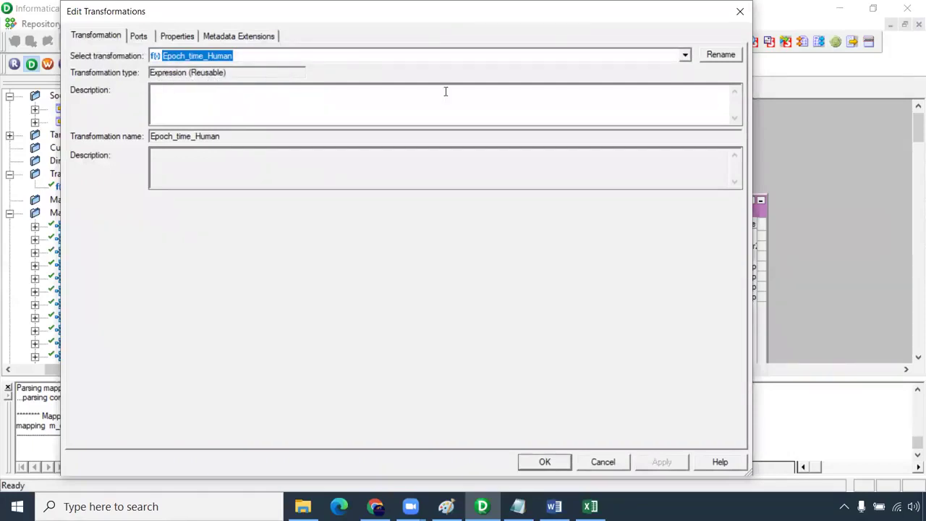
pyautogui.click(740, 12)
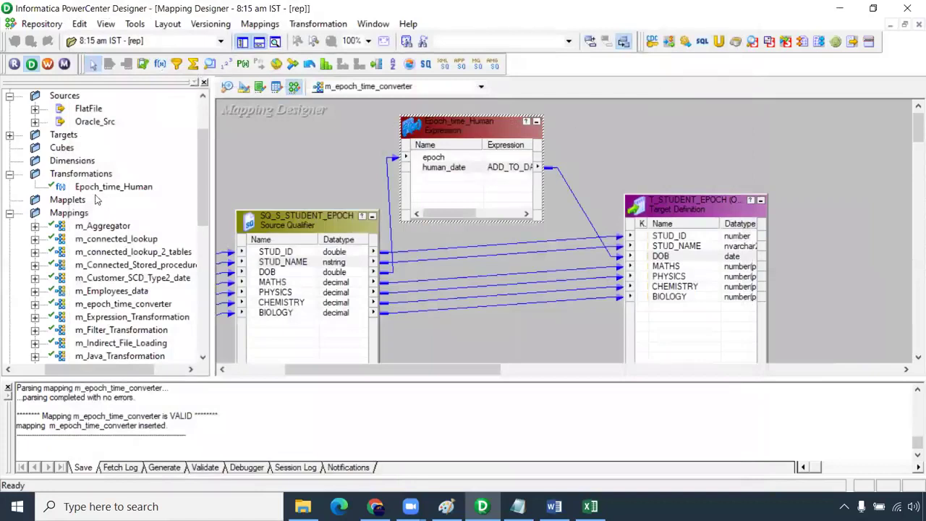
pyautogui.click(63, 177)
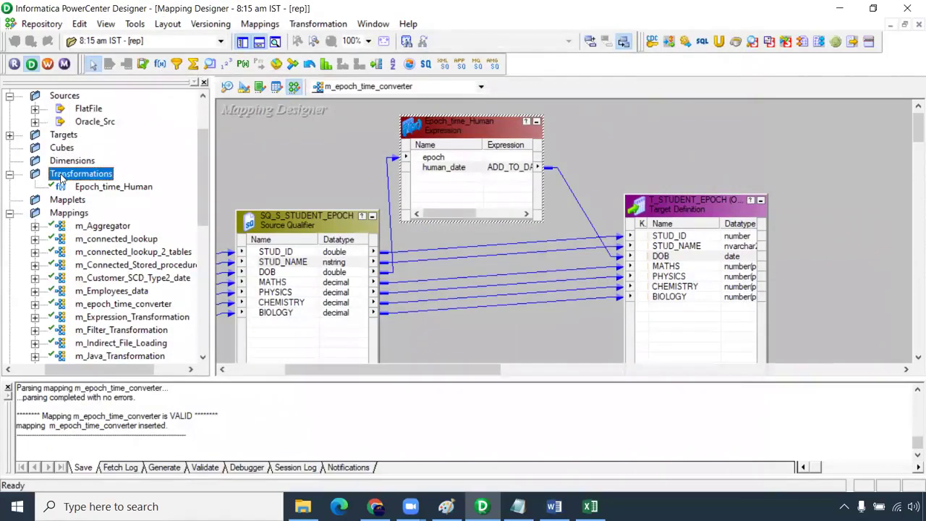
# - Open Epoch_time_Human in the Transformation Developer and check its ports
pyautogui.click(259, 86)
pyautogui.moveTo(103, 185); pyautogui.dragTo(229, 187)
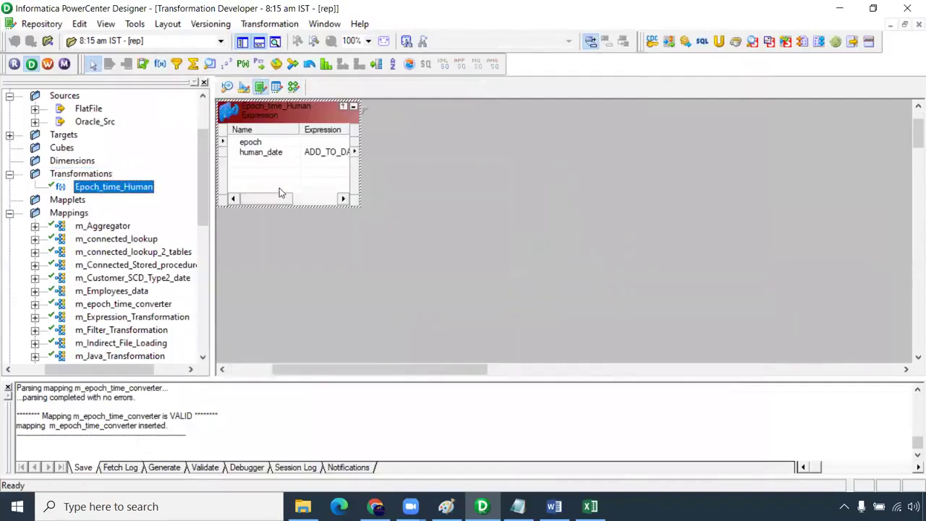
pyautogui.moveTo(300, 120); pyautogui.dragTo(341, 143)
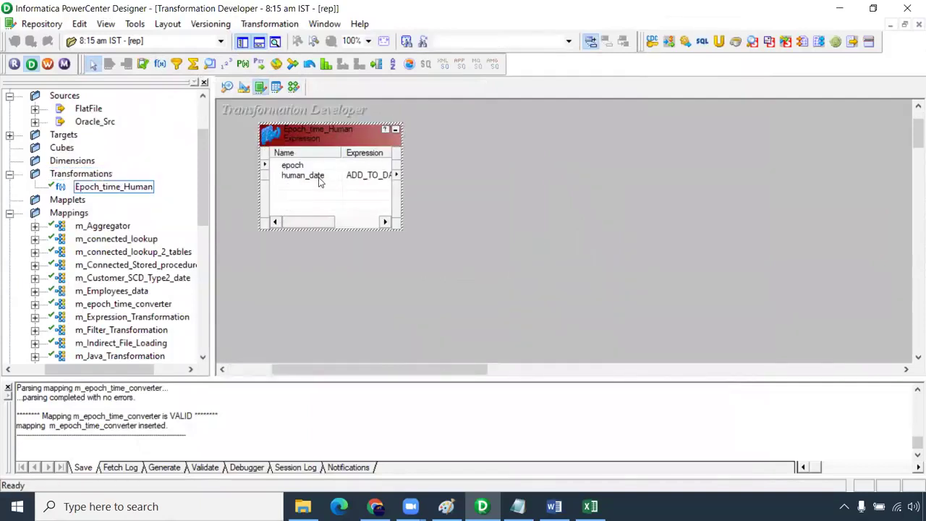
pyautogui.doubleClick(315, 200)
pyautogui.click(741, 12)
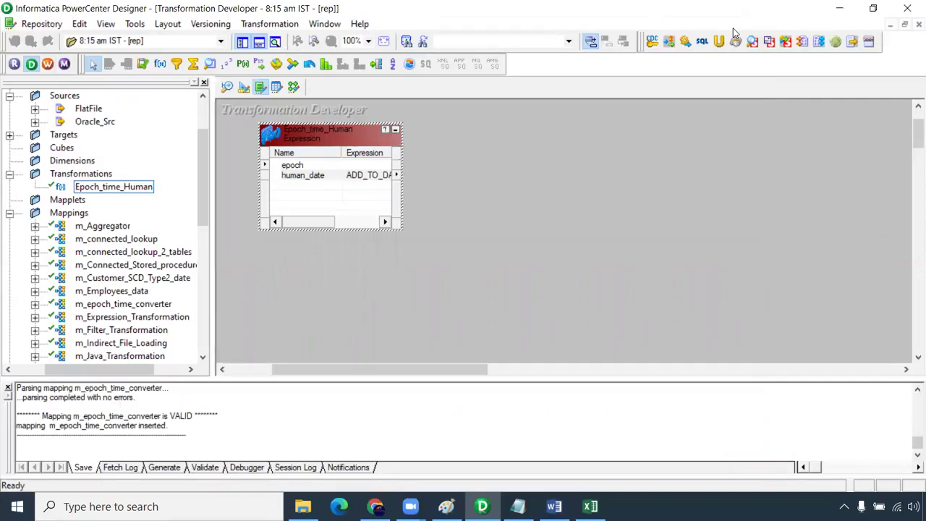
# - Back in the epoch mapping, move the target up-right and Epoch_time_Human slightly right
pyautogui.click(293, 87)
pyautogui.moveTo(662, 225); pyautogui.dragTo(702, 203)
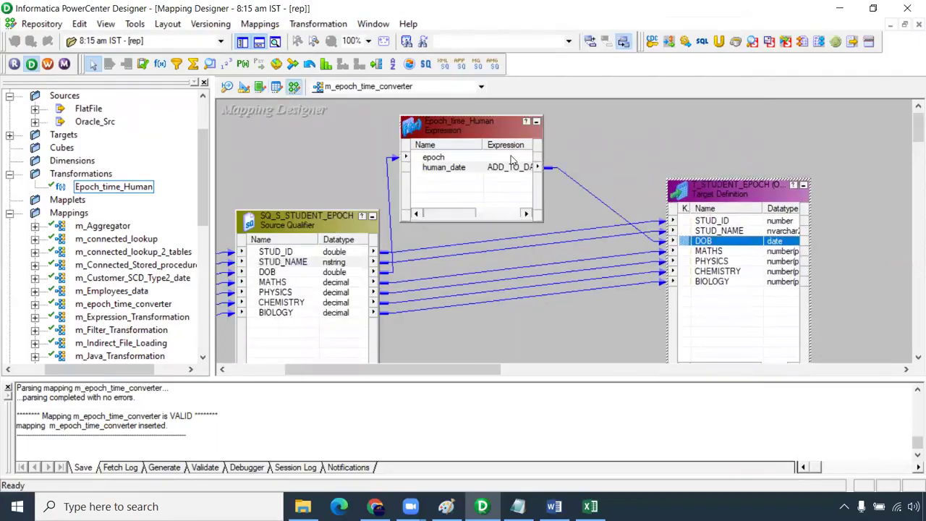
pyautogui.click(511, 165)
pyautogui.moveTo(452, 121); pyautogui.dragTo(492, 116)
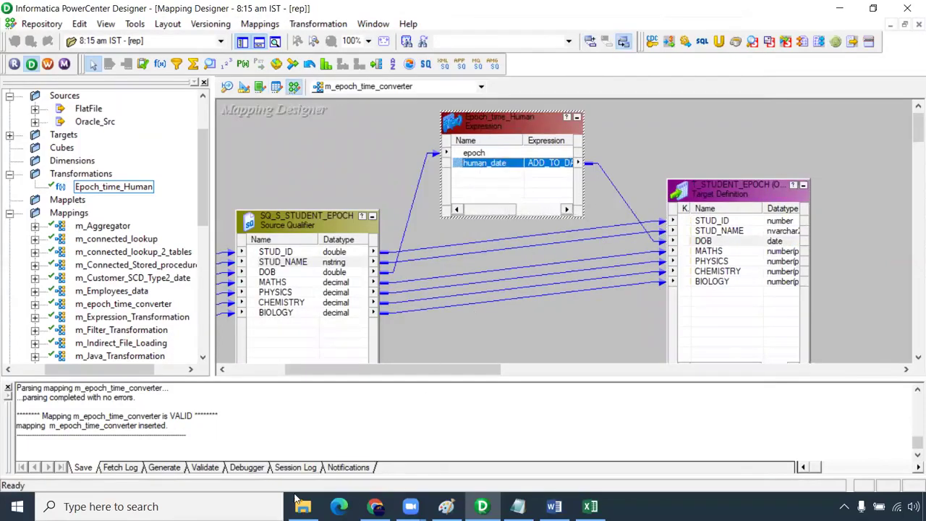
pyautogui.press('super')
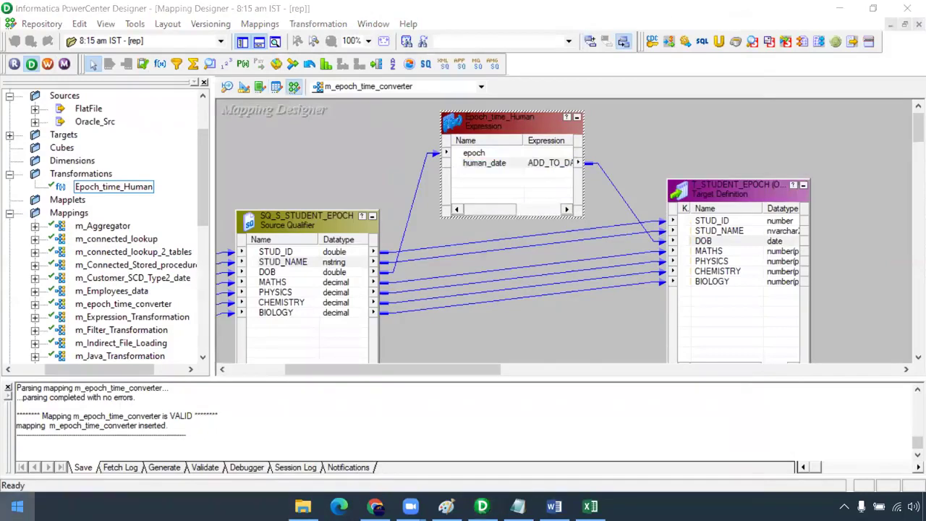
pyautogui.click(605, 182)
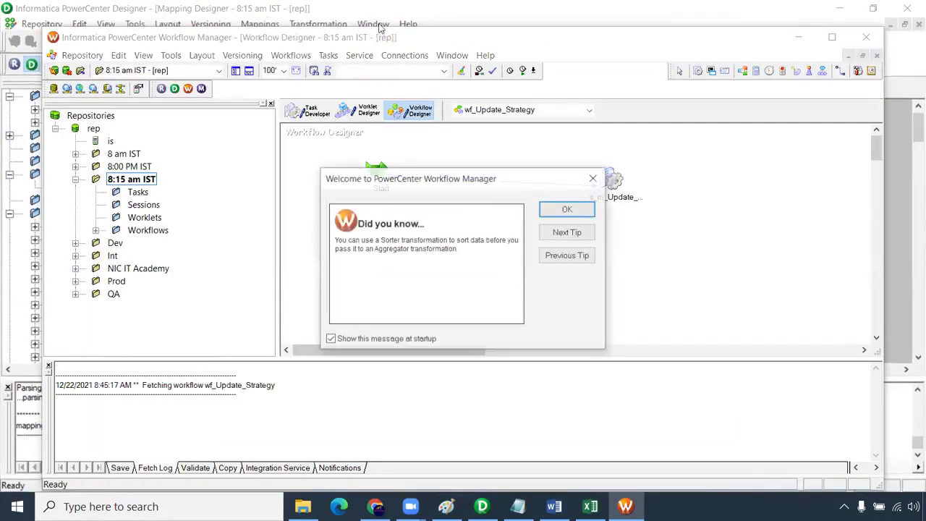
# - Maximize Workflow Manager and create the workflow wf_reusable_transformation
pyautogui.click(556, 209)
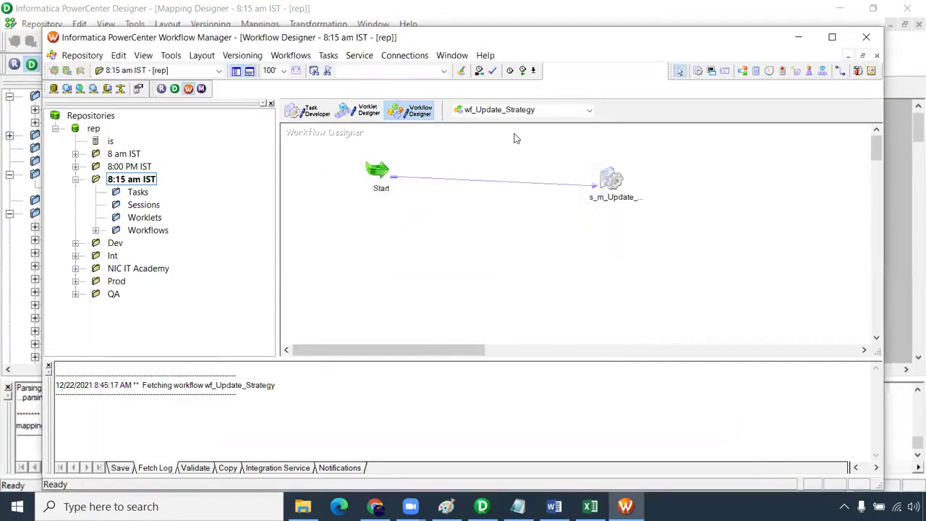
pyautogui.doubleClick(480, 46)
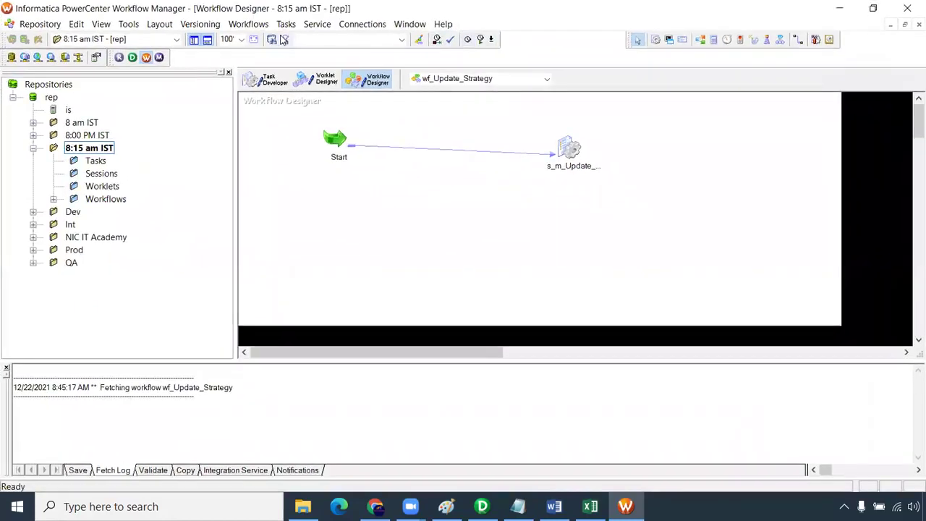
pyautogui.click(248, 24)
pyautogui.click(253, 40)
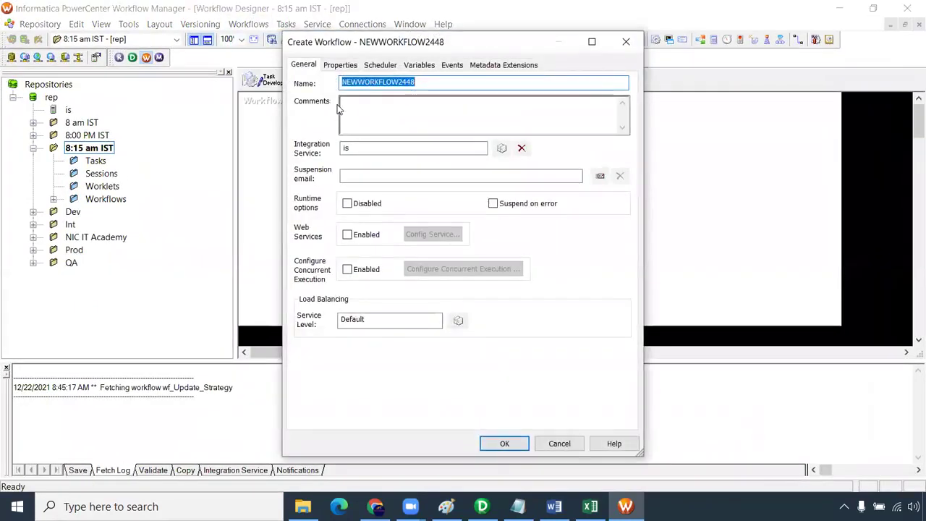
pyautogui.write('wf_')
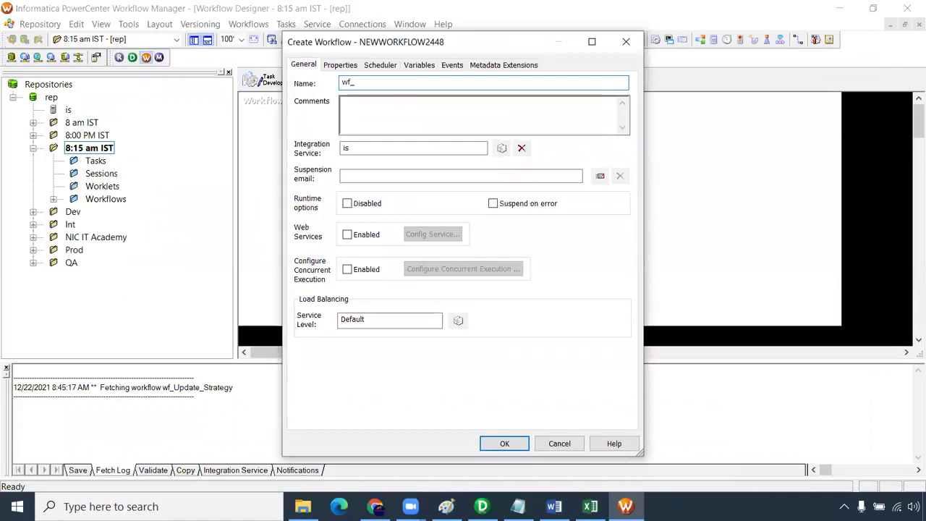
pyautogui.write('reusable_transformation')
pyautogui.press('Return')
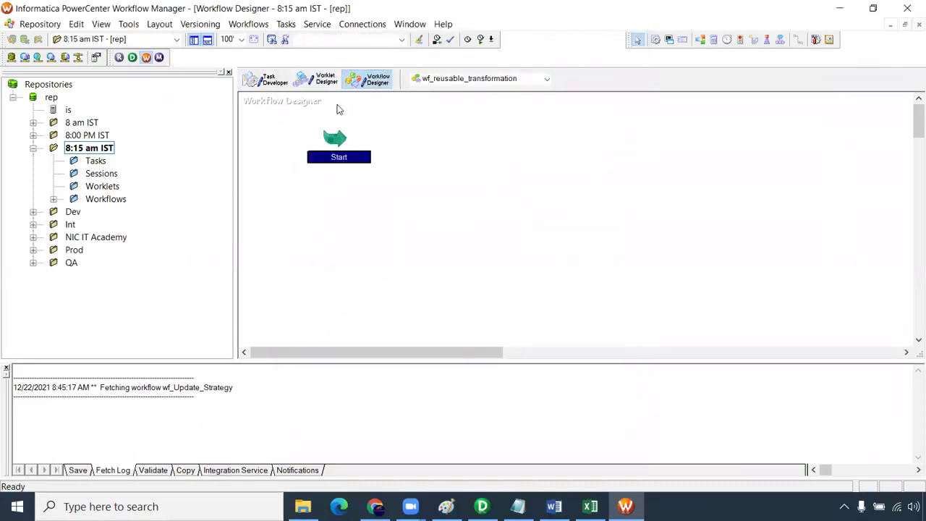
# - Add a session task to the workflow and choose the m_epoch_time_converter mapping for it
pyautogui.click(655, 39)
pyautogui.click(565, 125)
pyautogui.scroll(-7, 428, 239)
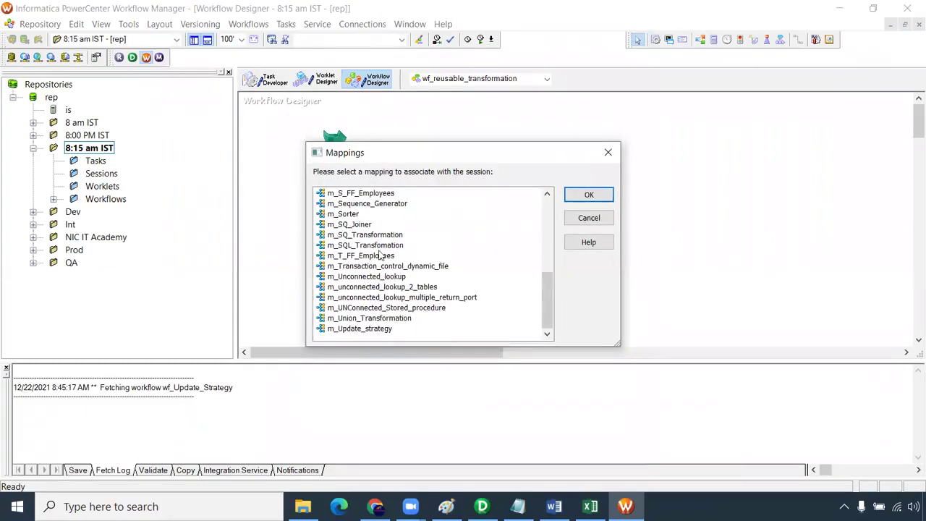
pyautogui.scroll(1, 384, 253)
pyautogui.scroll(1, 385, 210)
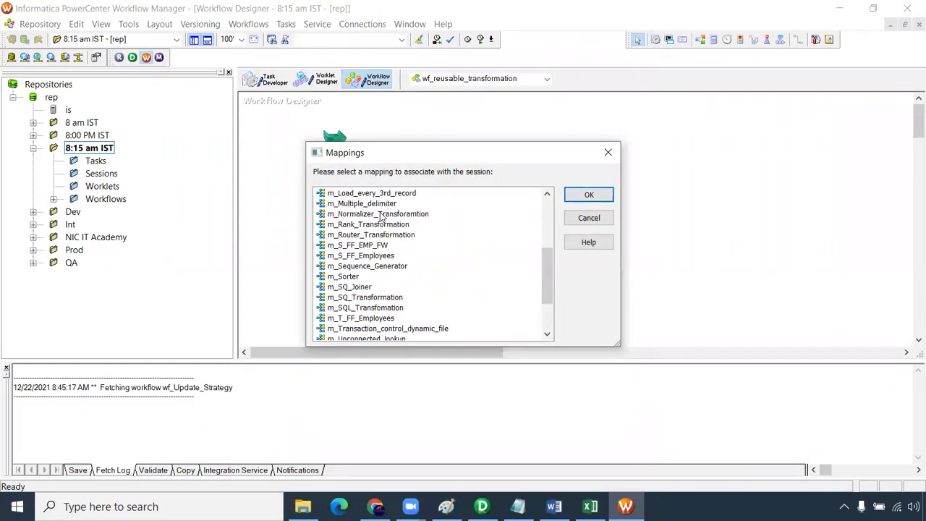
pyautogui.scroll(1, 389, 268)
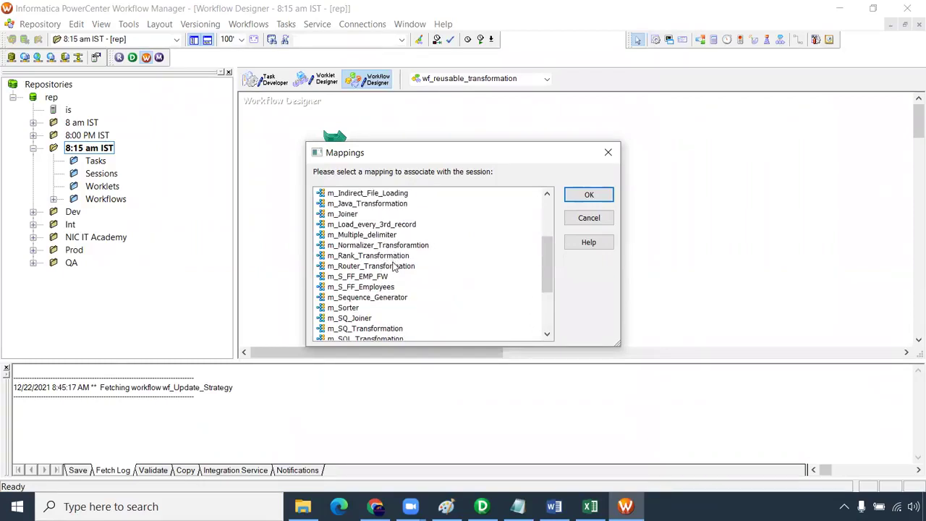
pyautogui.scroll(1, 396, 309)
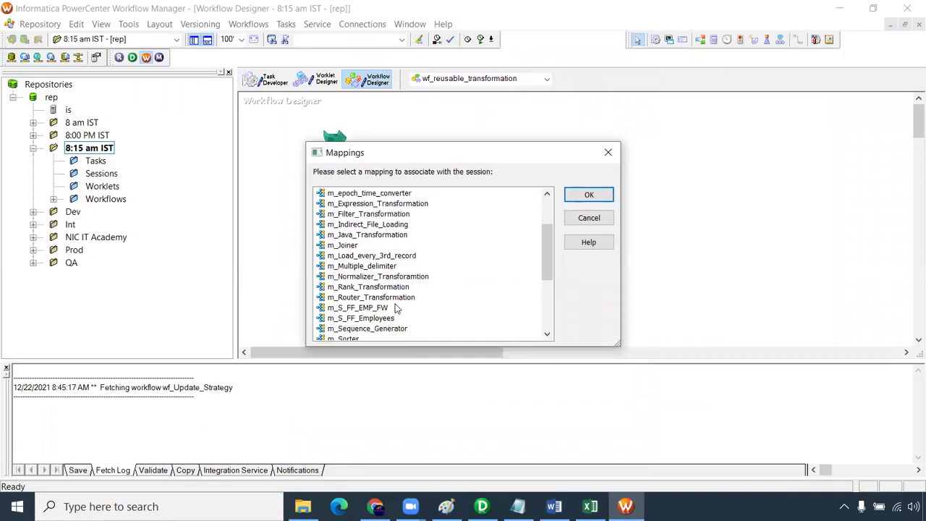
pyautogui.scroll(2, 396, 309)
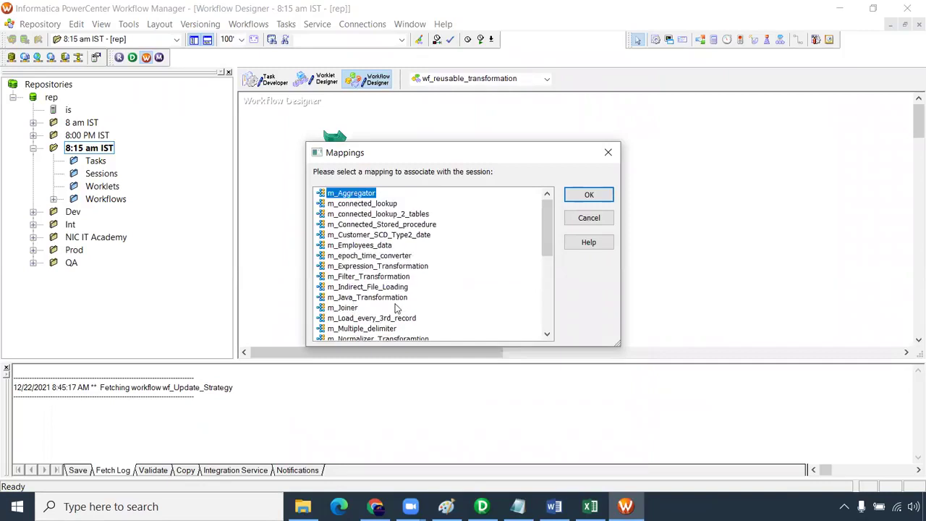
pyautogui.click(389, 257)
# - Confirm the session s_m_epoch_time_converter, link Start to it, and review its mapping source and target settings
pyautogui.click(589, 196)
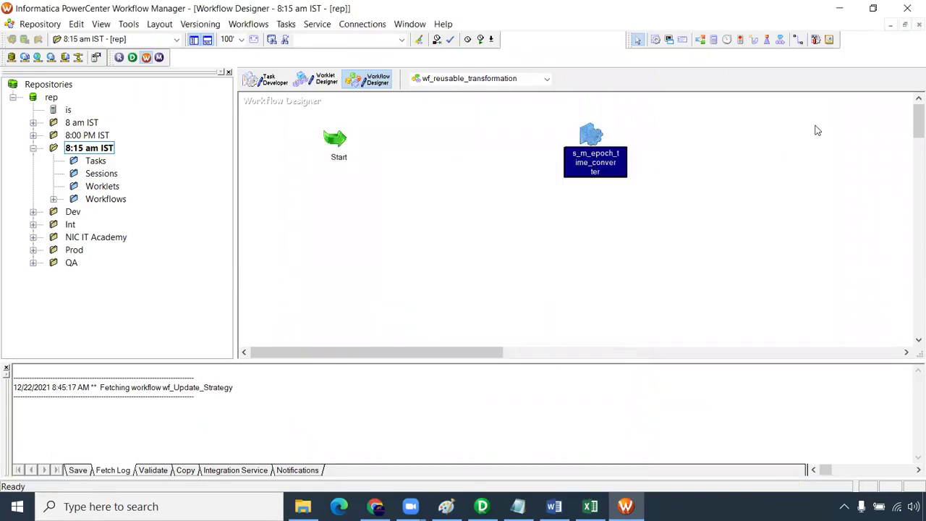
pyautogui.click(799, 39)
pyautogui.moveTo(514, 137); pyautogui.dragTo(587, 136)
pyautogui.doubleClick(595, 159)
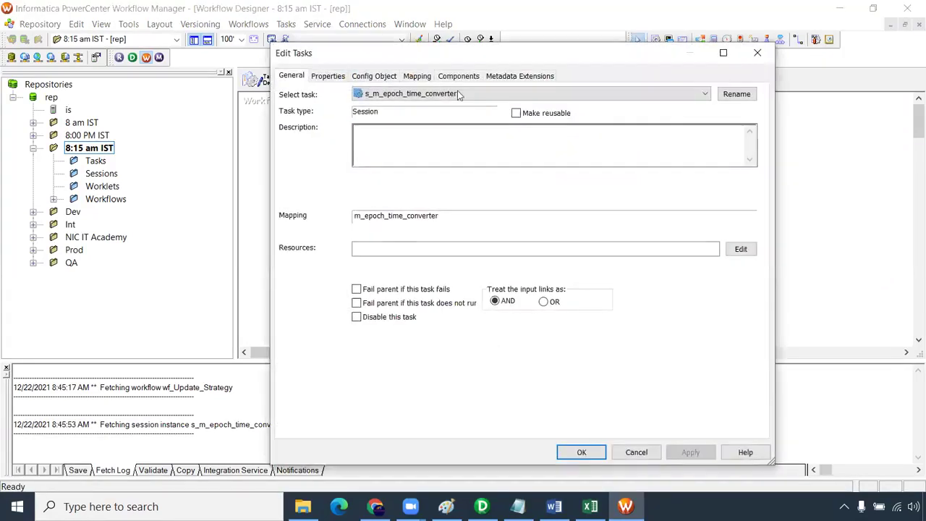
pyautogui.click(416, 77)
pyautogui.click(351, 181)
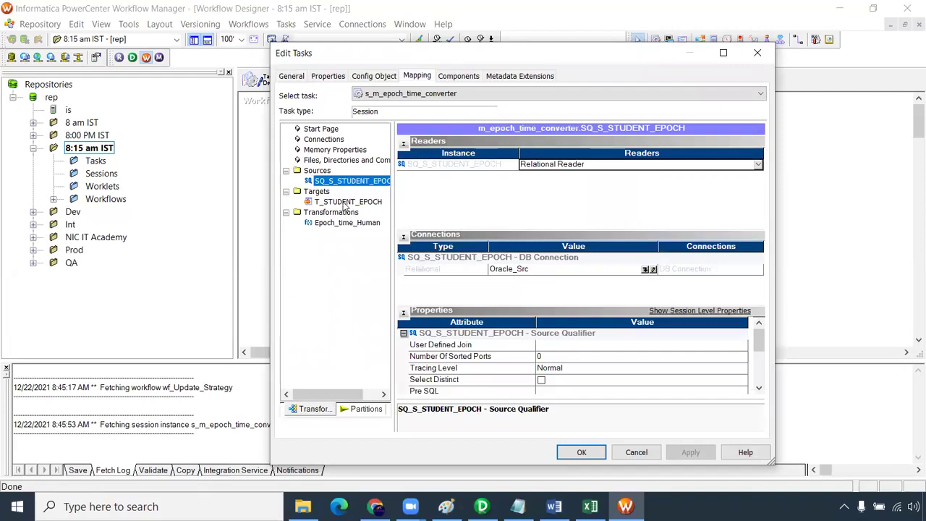
pyautogui.click(347, 202)
# - Set the T_STUDENT_EPOCH target connection to Oracle_Tgt and enable Truncate target table
pyautogui.click(652, 257)
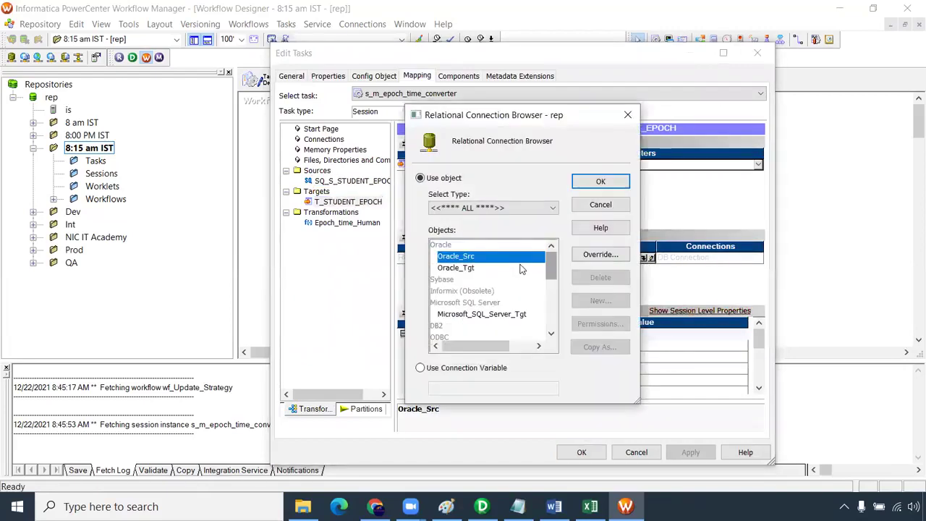
pyautogui.click(456, 268)
pyautogui.click(600, 181)
pyautogui.click(759, 389)
pyautogui.click(759, 389)
pyautogui.click(759, 390)
pyautogui.click(546, 369)
pyautogui.click(543, 369)
pyautogui.click(687, 452)
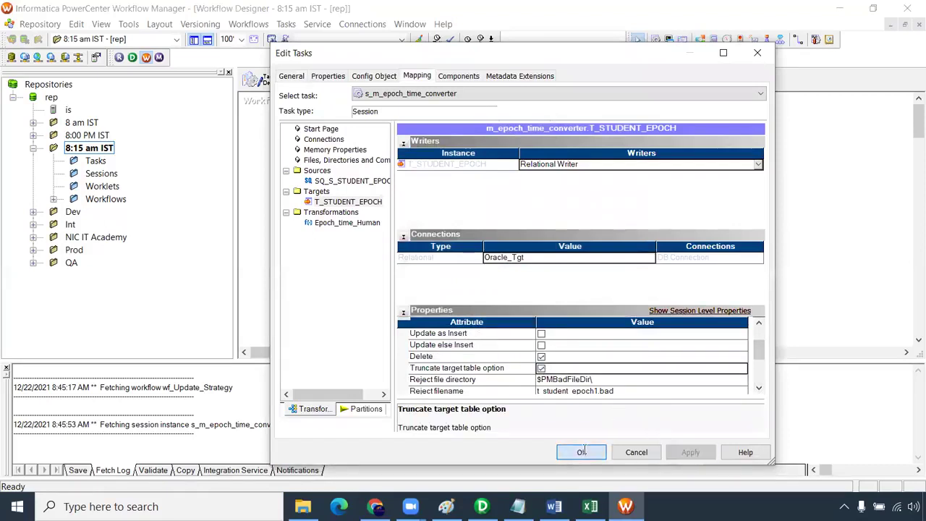
pyautogui.click(583, 451)
# - Save wf_reusable_transformation and start the workflow
pyautogui.hotkey('ctrl', 's')
pyautogui.rightClick(438, 220)
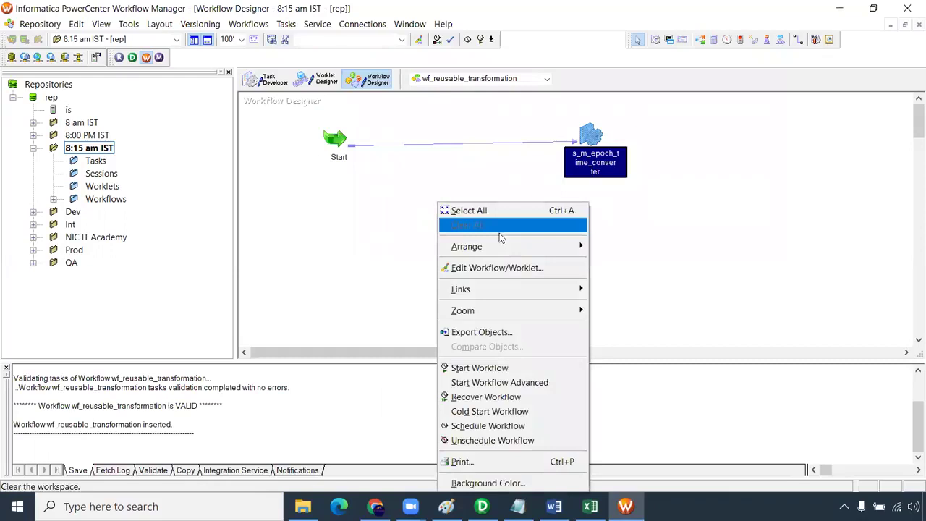
pyautogui.click(500, 368)
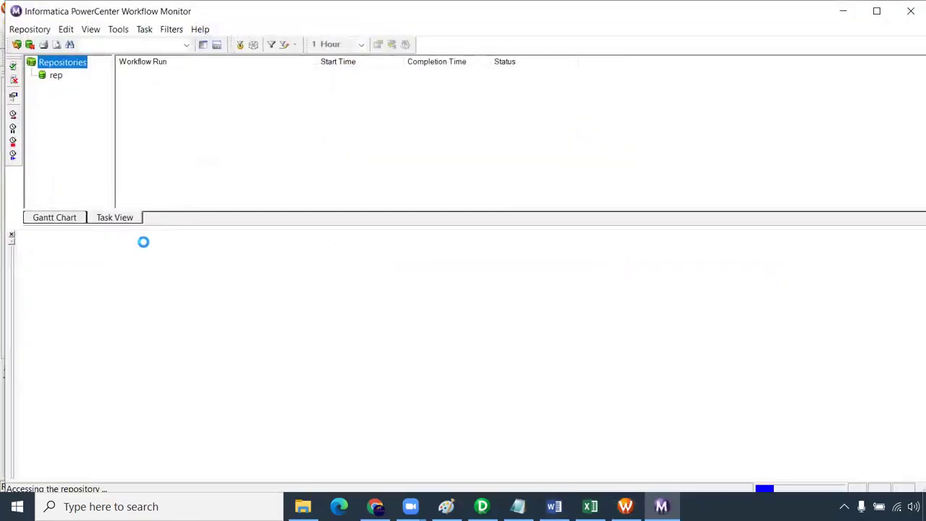
# - Close the Word exercise document and launch SQL Developer from the desktop
pyautogui.moveTo(555, 507)
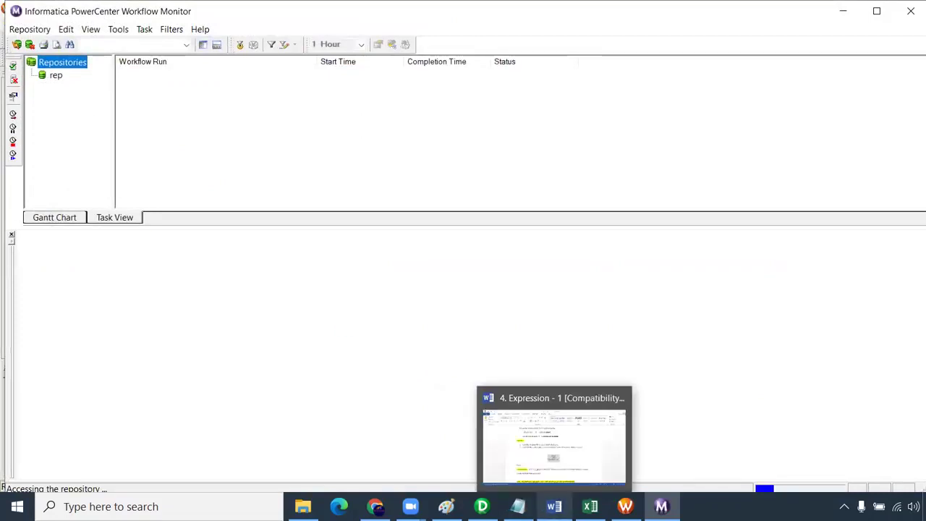
pyautogui.click(554, 438)
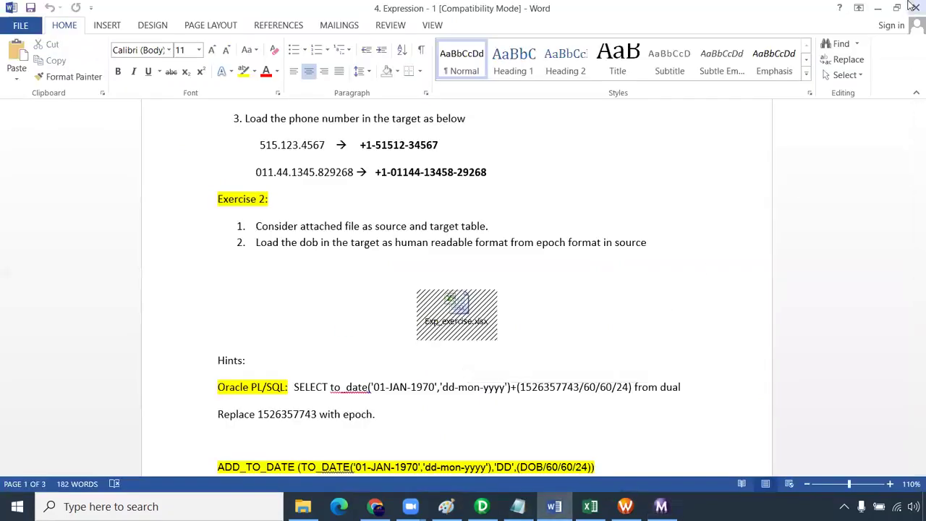
pyautogui.click(913, 6)
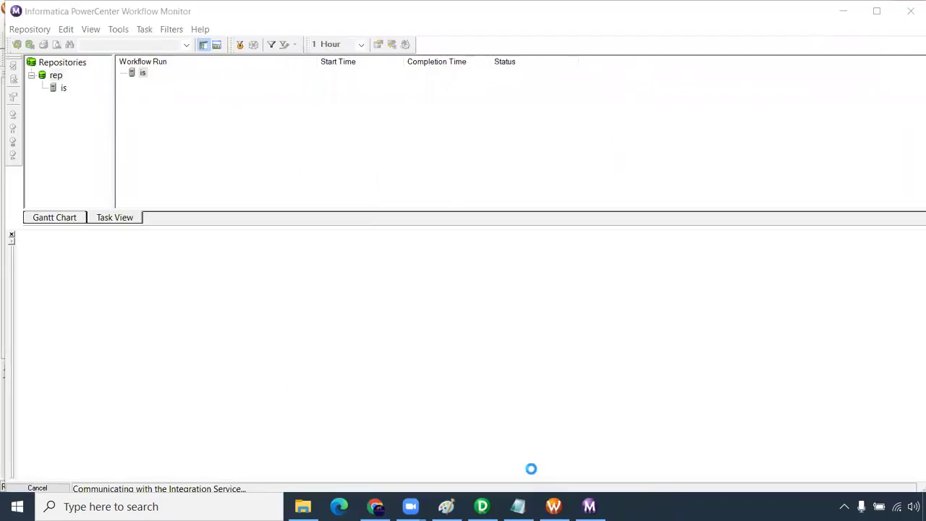
pyautogui.press('super+d')
pyautogui.click(187, 27)
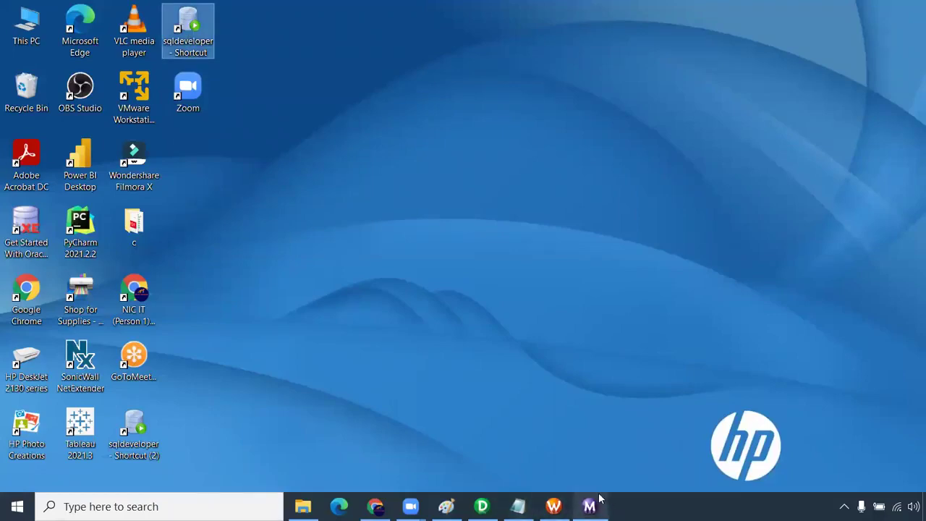
# - Open the s_m_epoch_time_converter run properties and show its source and target row statistics
pyautogui.click(600, 503)
pyautogui.click(241, 97)
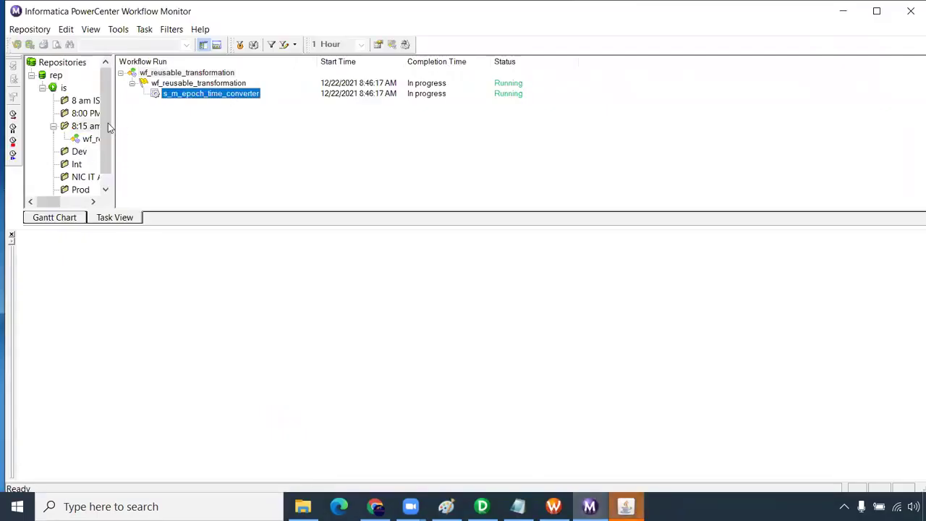
pyautogui.moveTo(114, 125); pyautogui.dragTo(166, 124)
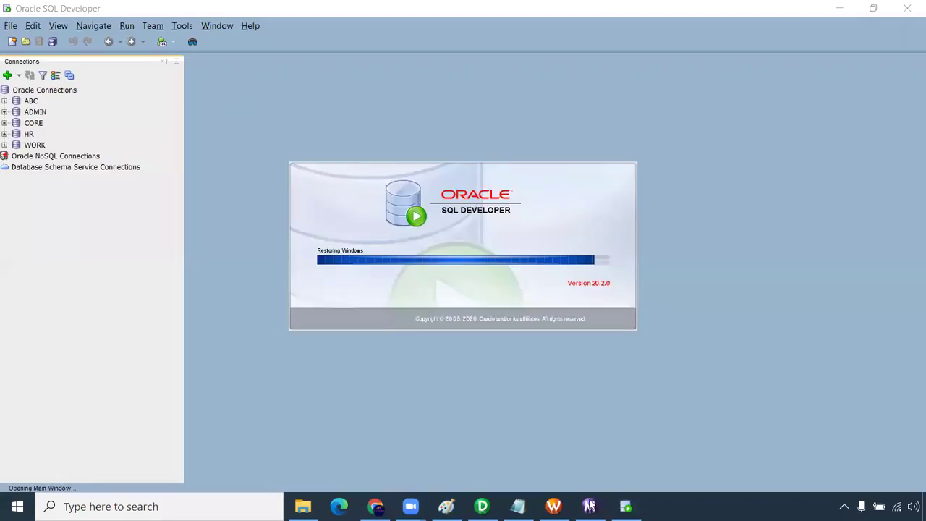
pyautogui.click(590, 504)
pyautogui.rightClick(258, 93)
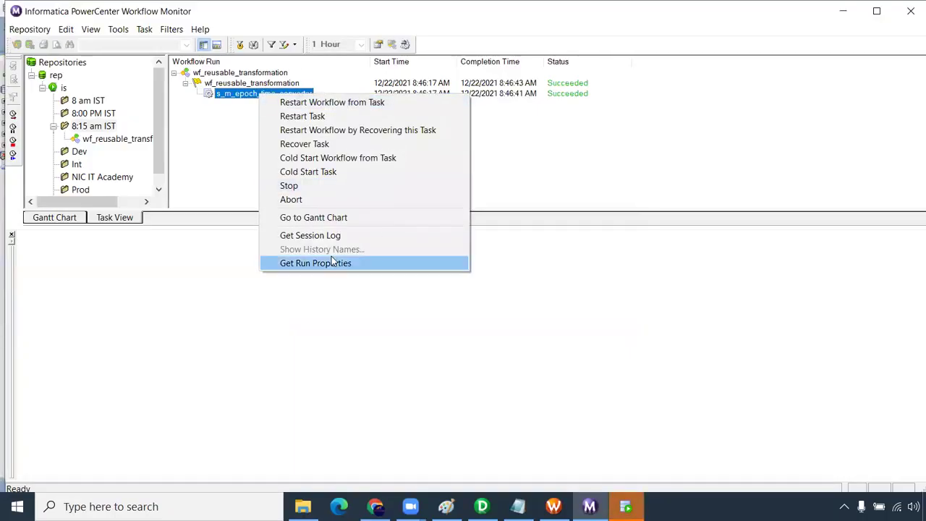
pyautogui.click(333, 263)
pyautogui.click(24, 248)
pyautogui.click(24, 261)
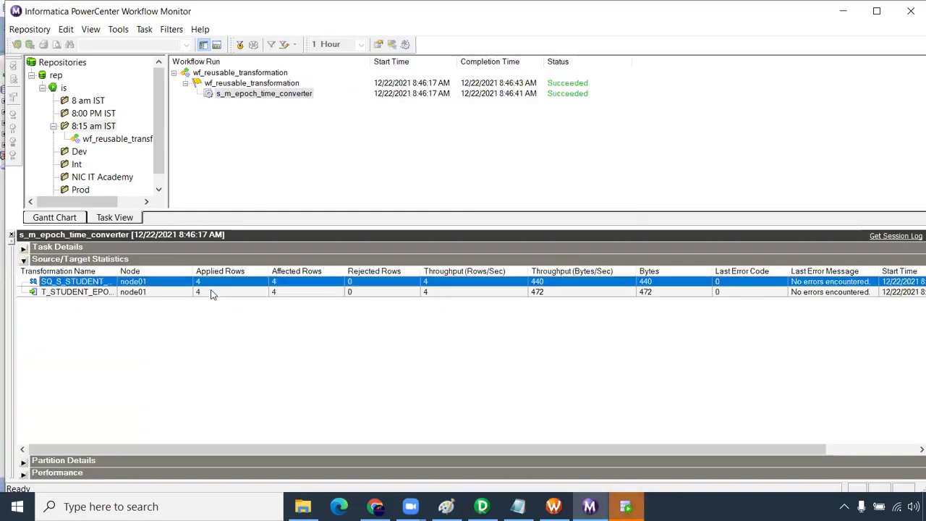
pyautogui.click(629, 504)
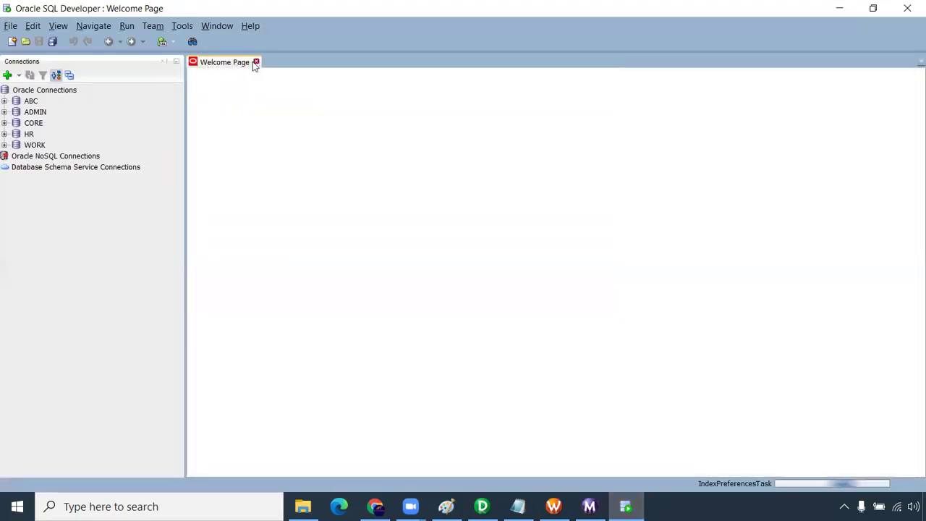
# - Close the Welcome Page and log in to the HR and CORE connections
pyautogui.click(253, 62)
pyautogui.click(4, 134)
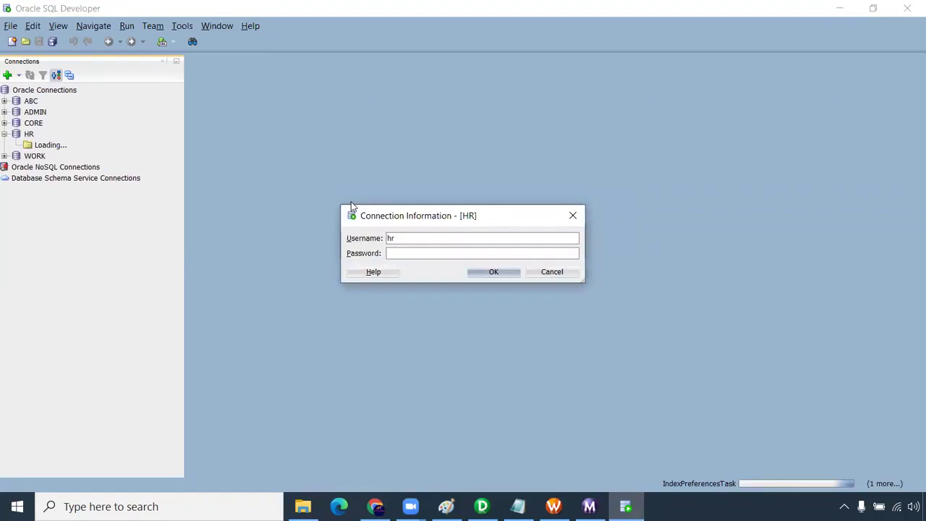
pyautogui.press('Escape')
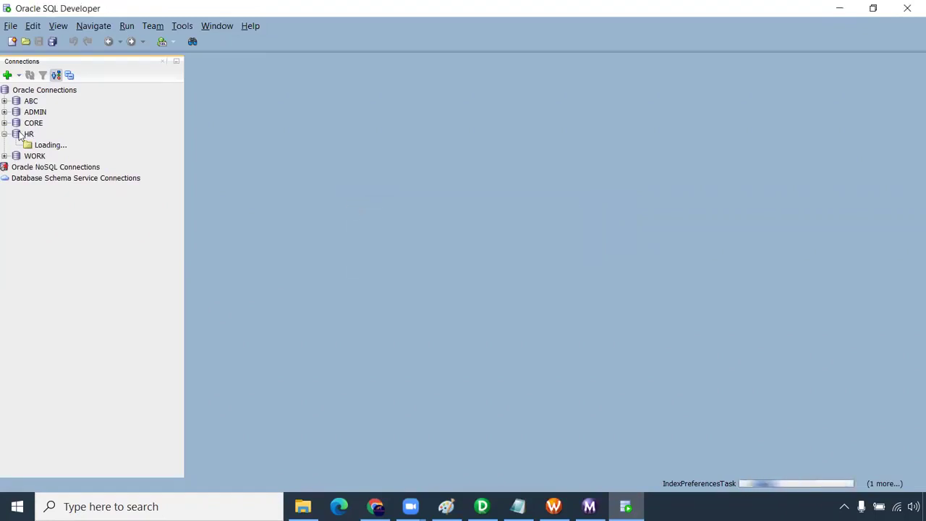
pyautogui.click(5, 123)
pyautogui.write('core')
pyautogui.press('Return')
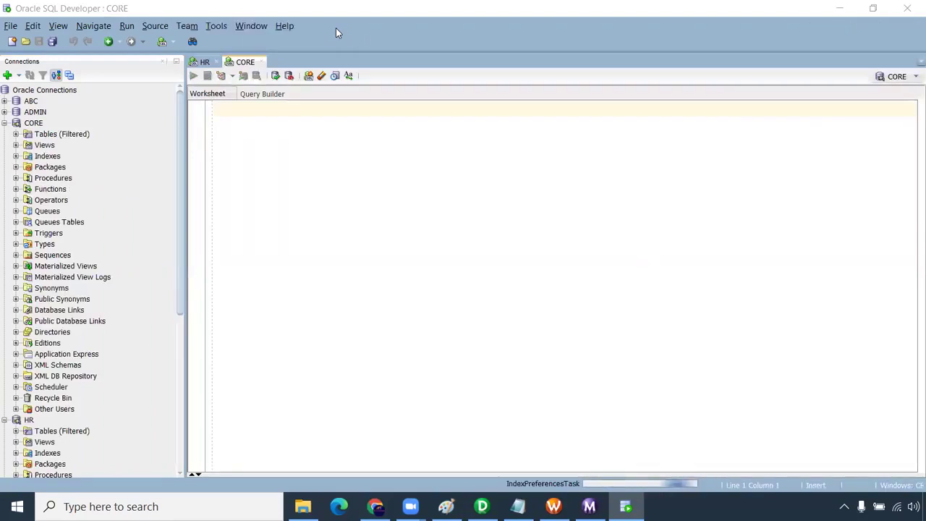
pyautogui.click(5, 124)
# - Run 'select * from s_student_epoc' in the HR worksheet and inspect the epoch DOB values
pyautogui.click(207, 63)
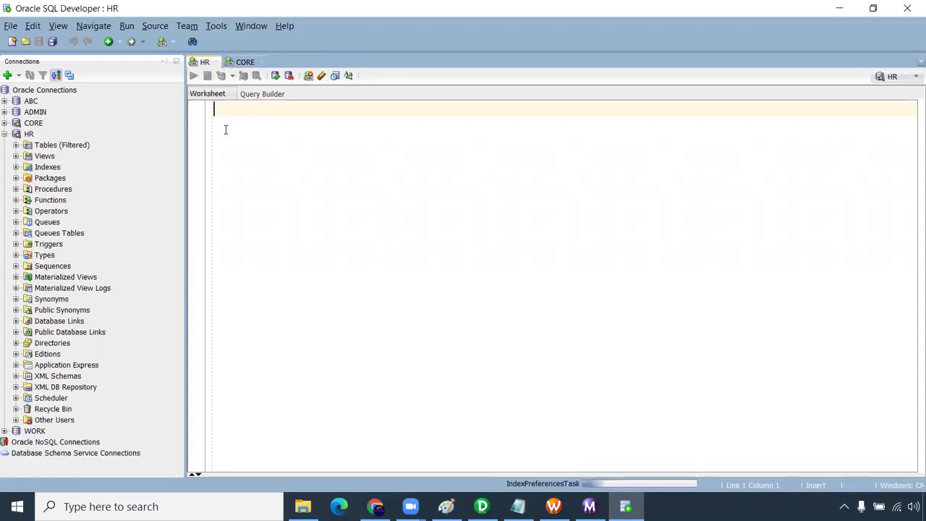
pyautogui.write('select * from')
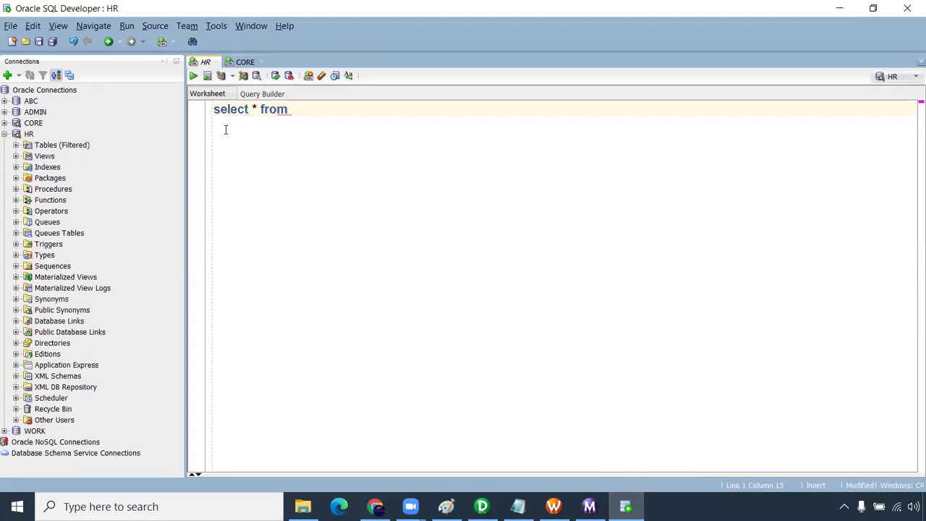
pyautogui.write(' s_student_ep')
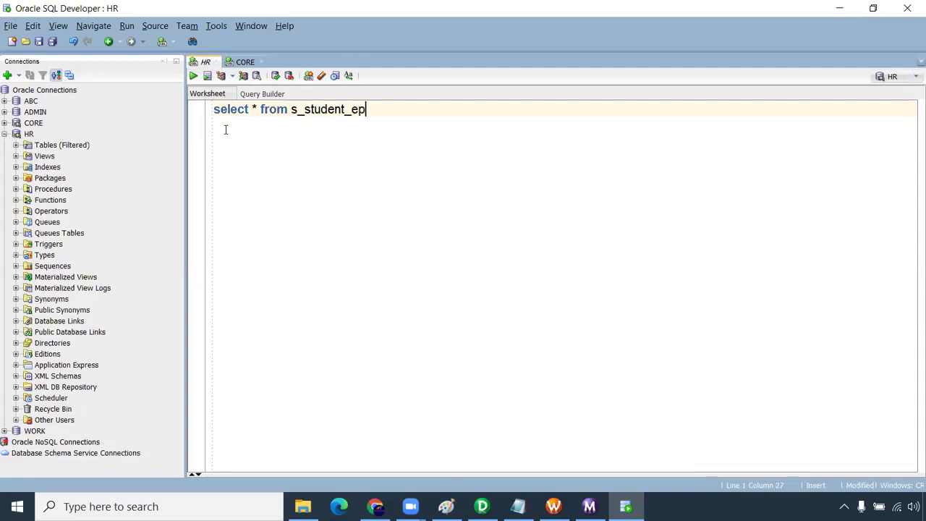
pyautogui.write('och;')
pyautogui.hotkey('ctrl', 'Return')
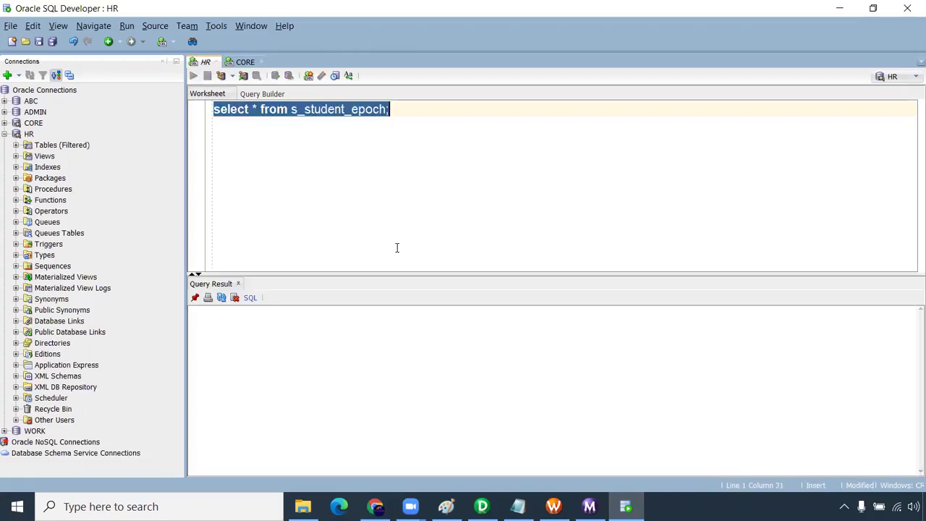
pyautogui.moveTo(351, 326); pyautogui.dragTo(344, 367)
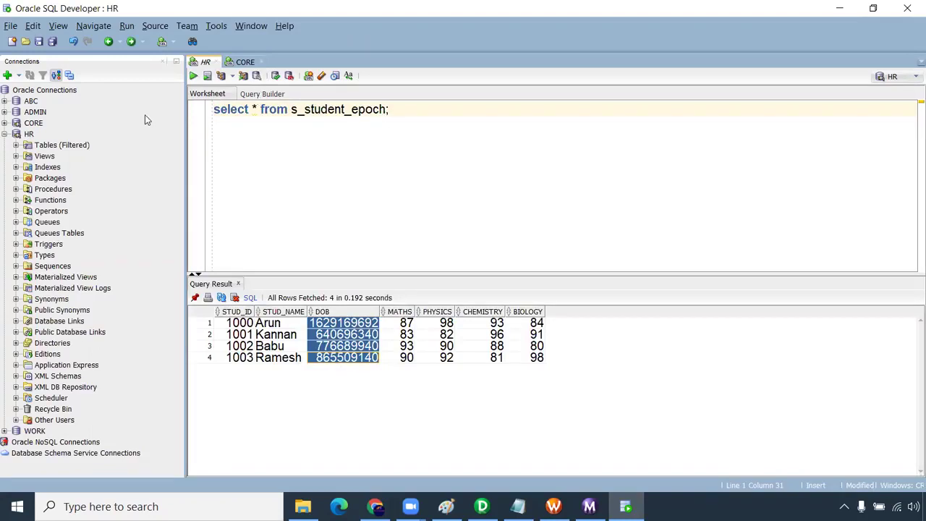
# - Copy the query into the CORE worksheet, change the table to t_student_epoch, and run it
pyautogui.hotkey('ctrl', 'a')
pyautogui.click(232, 62)
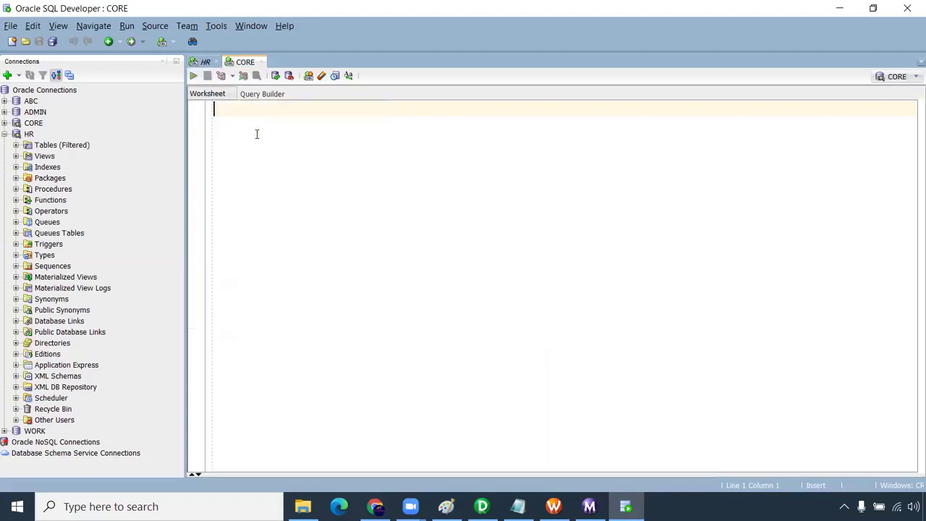
pyautogui.write('select * from s student_epoch;')
pyautogui.click(299, 109)
pyautogui.press('BackSpace')
pyautogui.write('t')
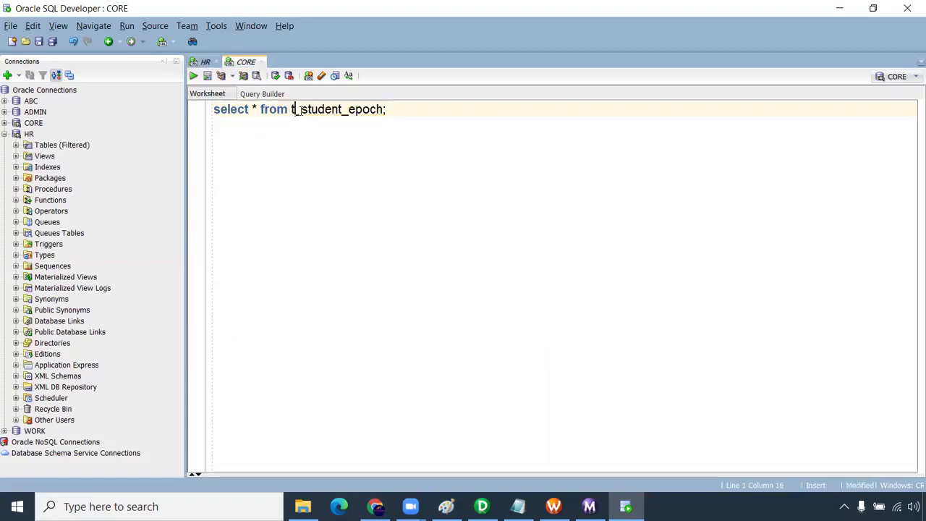
pyautogui.hotkey('ctrl', 'Return')
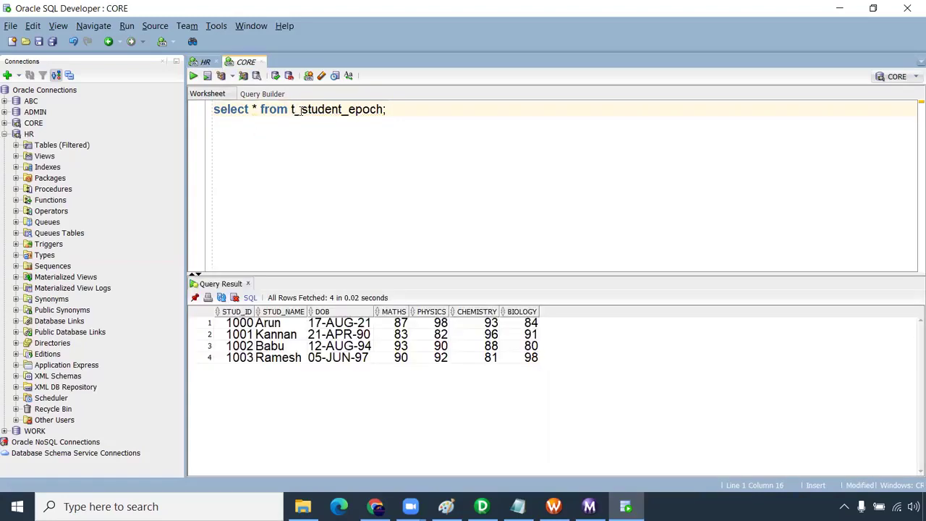
pyautogui.moveTo(345, 322); pyautogui.dragTo(338, 360)
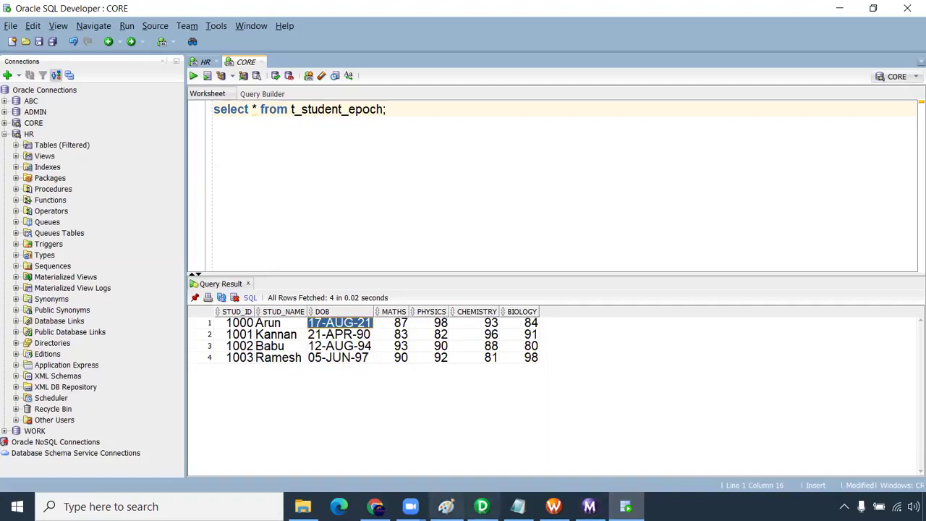
# - Return to PowerCenter Designer and scroll the m_epoch_time_converter mapping left to show its source
pyautogui.hotkey('alt', 'Tab')
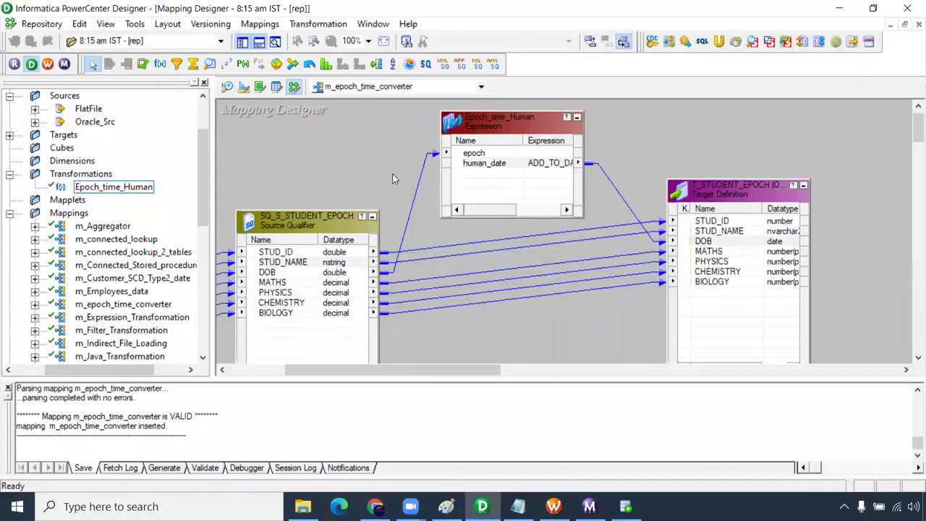
pyautogui.hscroll(-3, 391, 379)
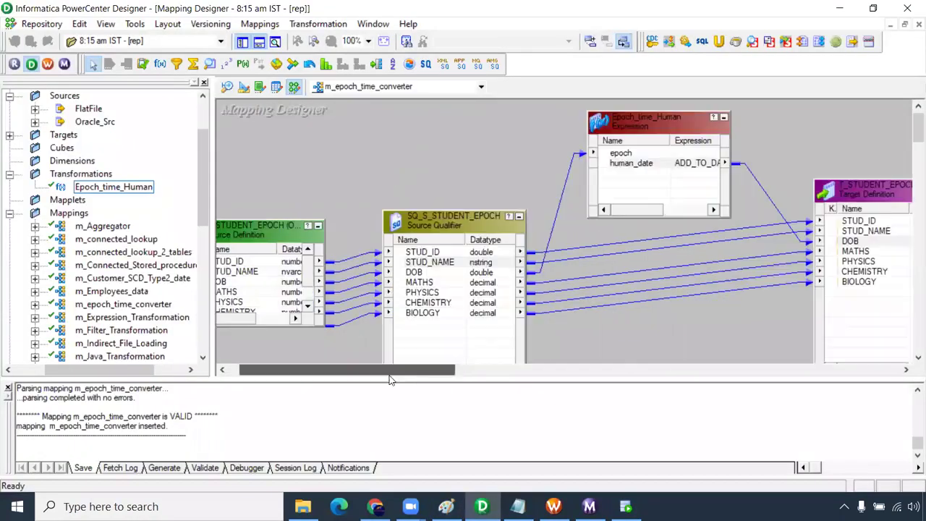
pyautogui.moveTo(404, 381); pyautogui.dragTo(402, 377)
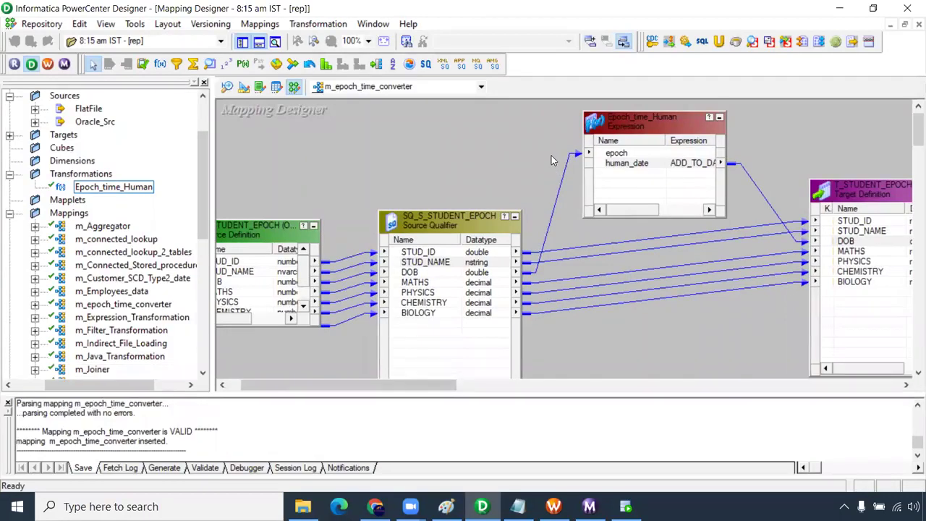
# - Replace the old Re-usable Transformation heading lines with 'Mapplet:' underlined by '========'
pyautogui.moveTo(518, 507)
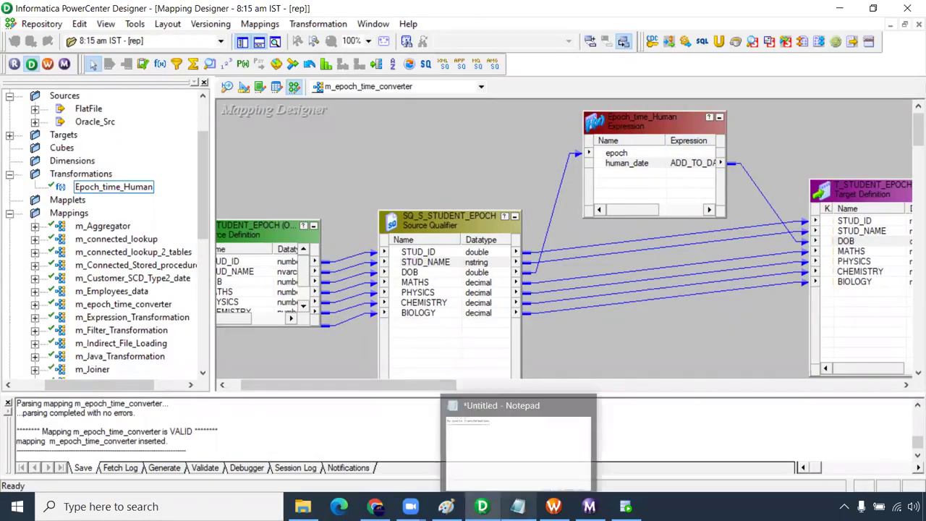
pyautogui.hotkey('alt', 'Tab')
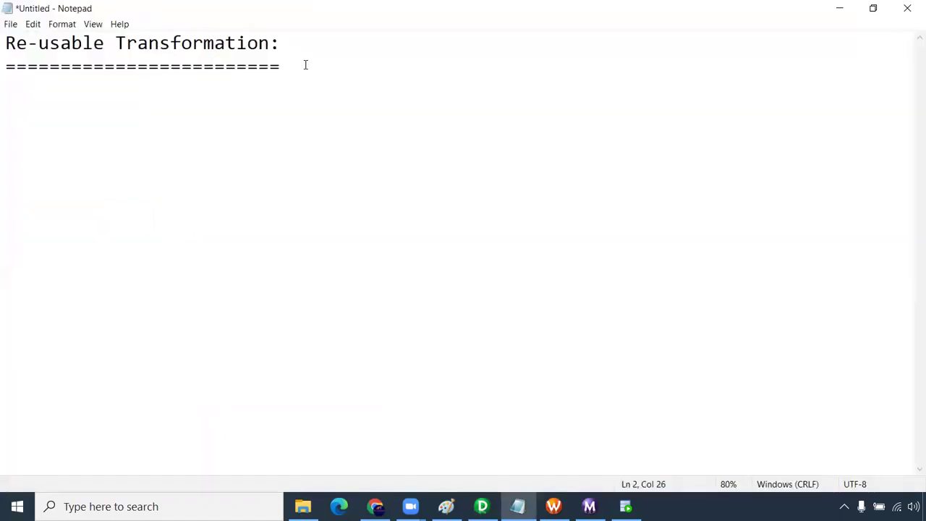
pyautogui.press('Return')
pyautogui.press('Return')
pyautogui.write('Mapplete')
pyautogui.press('BackSpace')
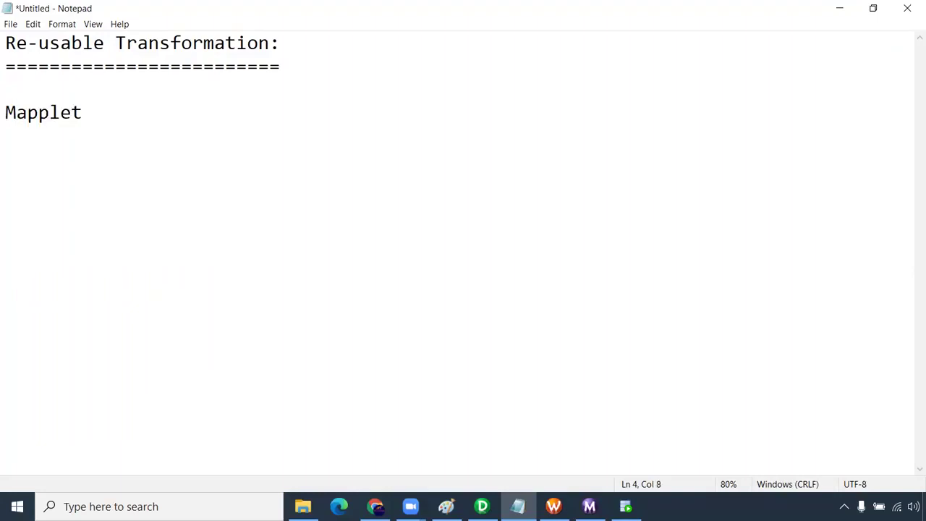
pyautogui.write(':')
pyautogui.moveTo(121, 89); pyautogui.dragTo(6, 36)
pyautogui.press('Delete')
pyautogui.press('Delete')
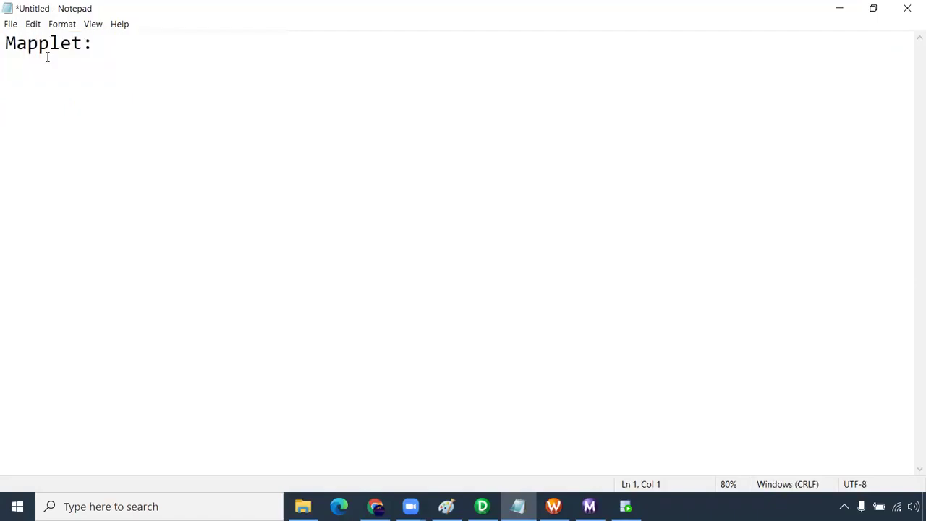
pyautogui.press('Down')
pyautogui.write('========')
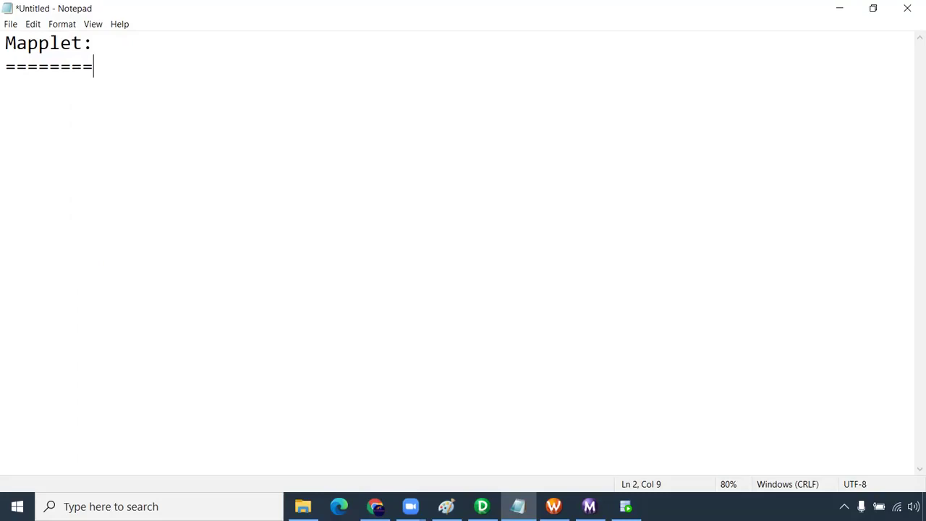
# - Add notes '-- Reusable component' and '-- Set of trasnformations can be re-used in multiple mapping'
pyautogui.press('Return')
pyautogui.press('Return')
pyautogui.write('-- Reusa')
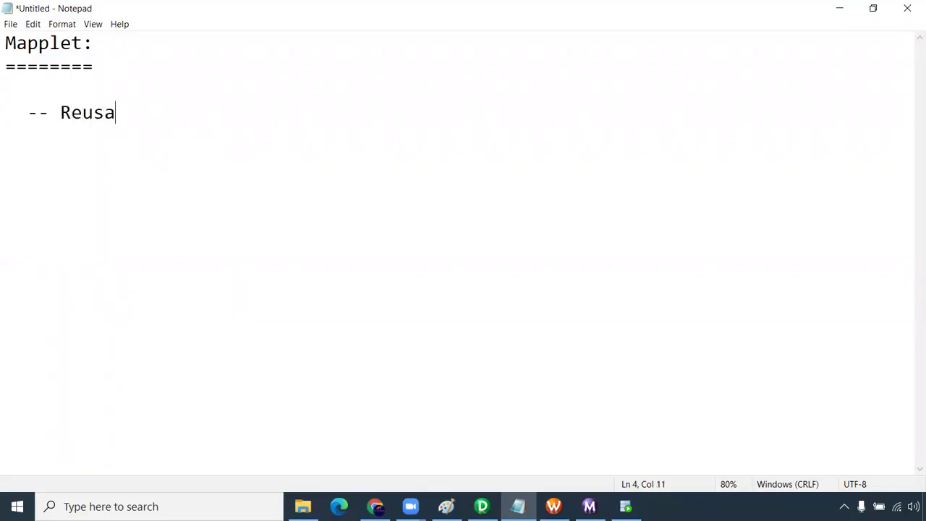
pyautogui.write('ble component')
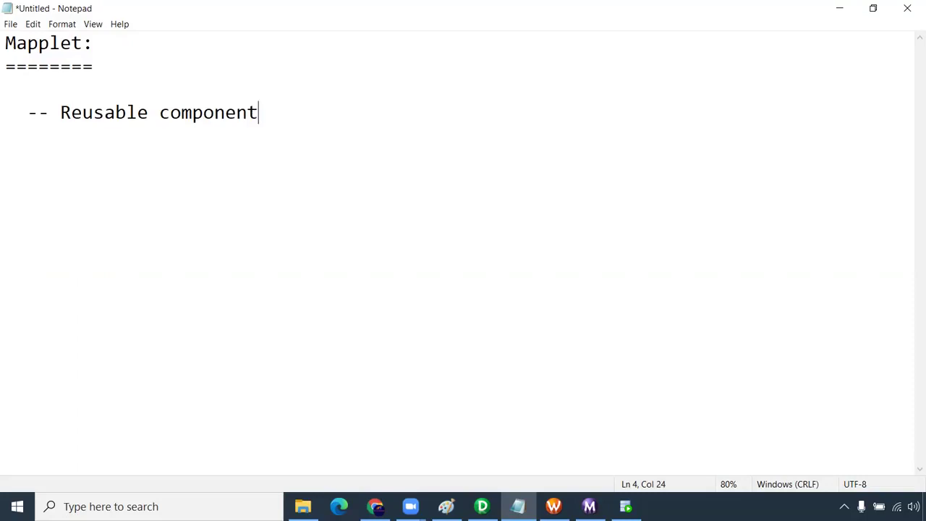
pyautogui.press('Return')
pyautogui.write('--')
pyautogui.write('Co')
pyautogui.press('BackSpace')
pyautogui.press('BackSpace')
pyautogui.write('Set of tras')
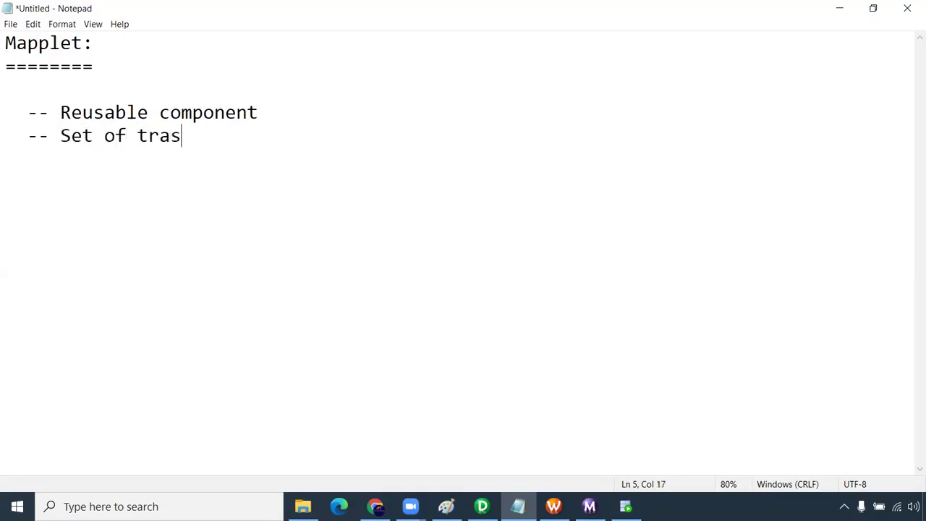
pyautogui.write('nformation can')
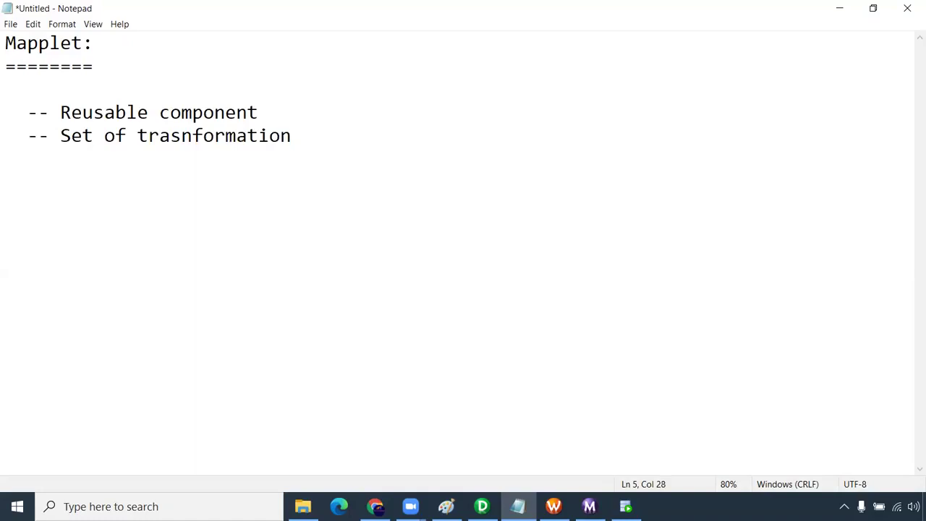
pyautogui.press('BackSpace')
pyautogui.press('BackSpace')
pyautogui.press('BackSpace')
pyautogui.press('BackSpace')
pyautogui.press('BackSpace')
pyautogui.write('s can be ')
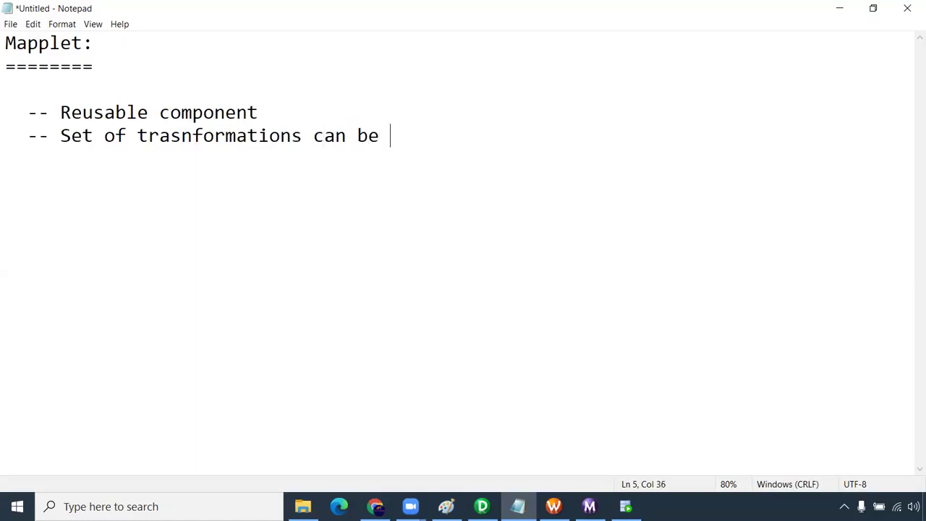
pyautogui.write('re-used ')
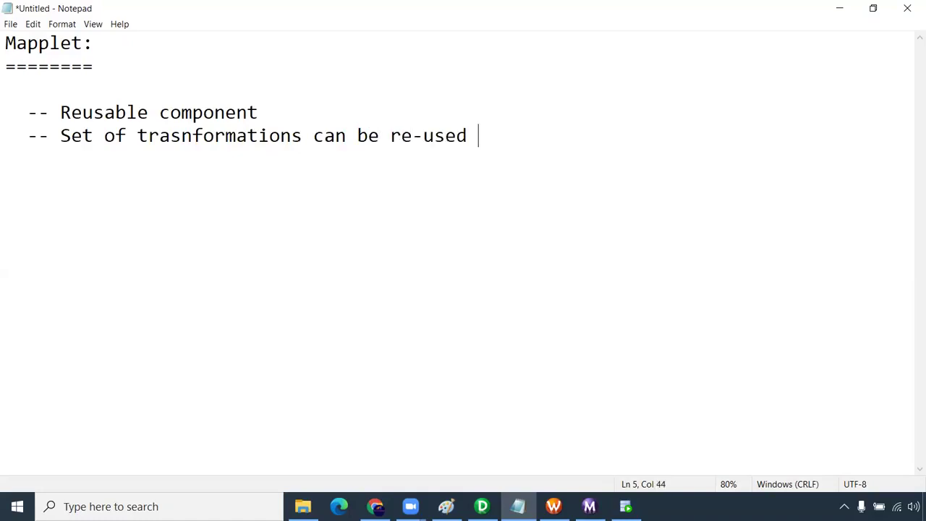
pyautogui.write('in mul')
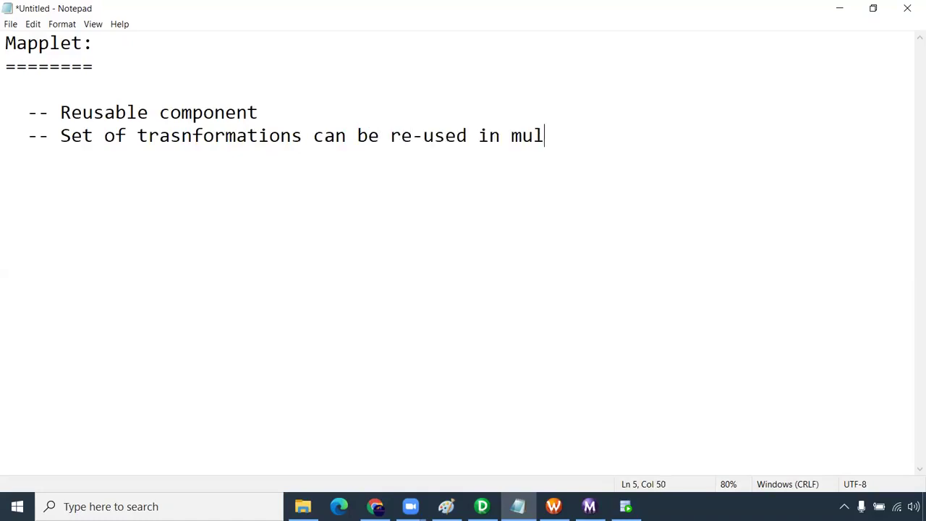
pyautogui.write('tiple mapping')
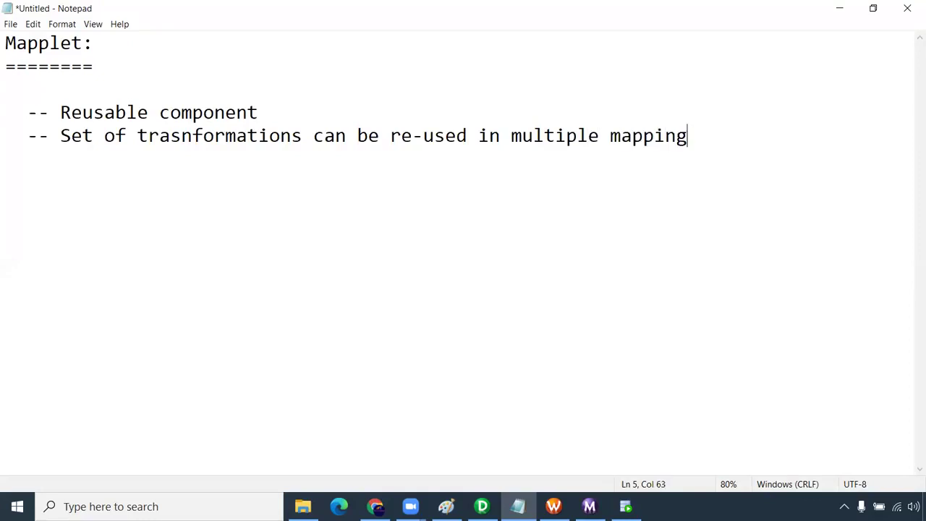
pyautogui.press('Return')
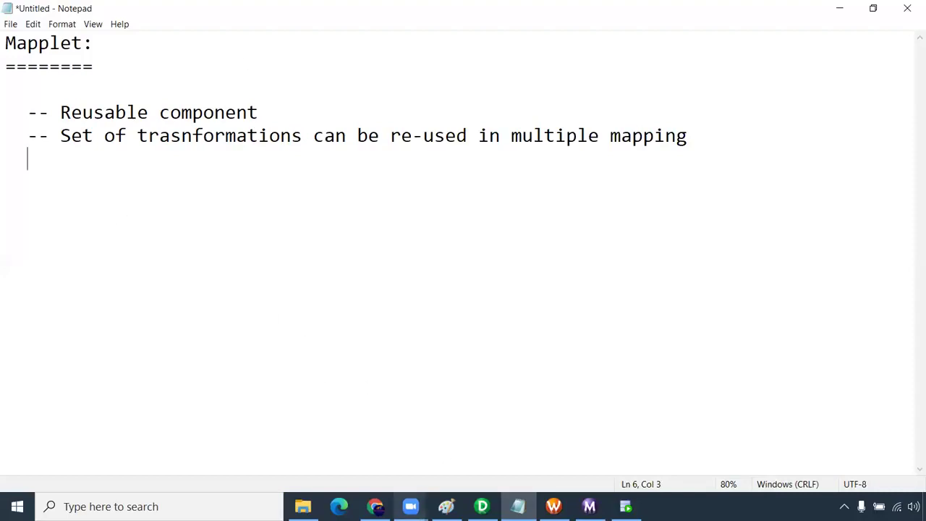
pyautogui.click(482, 506)
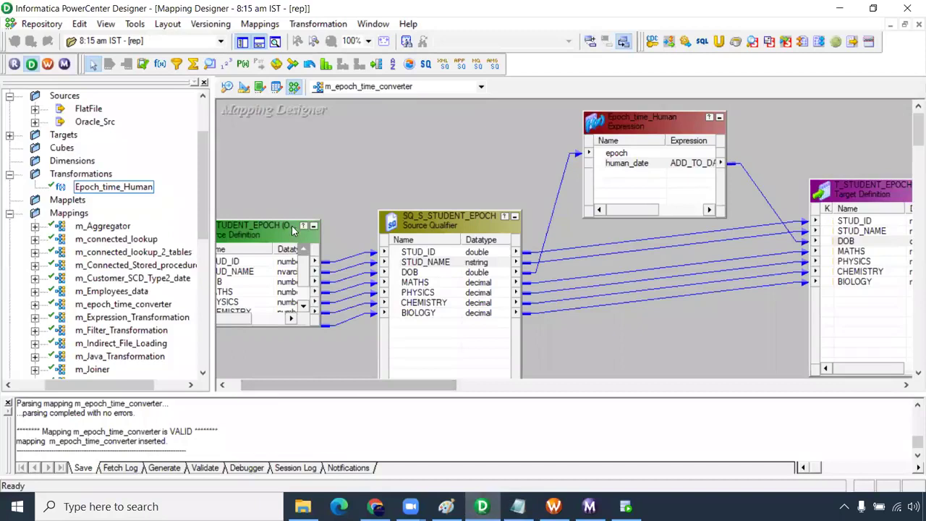
# - Close the m_epoch_time_converter mapping and switch to the Mapplet Designer
pyautogui.click(259, 24)
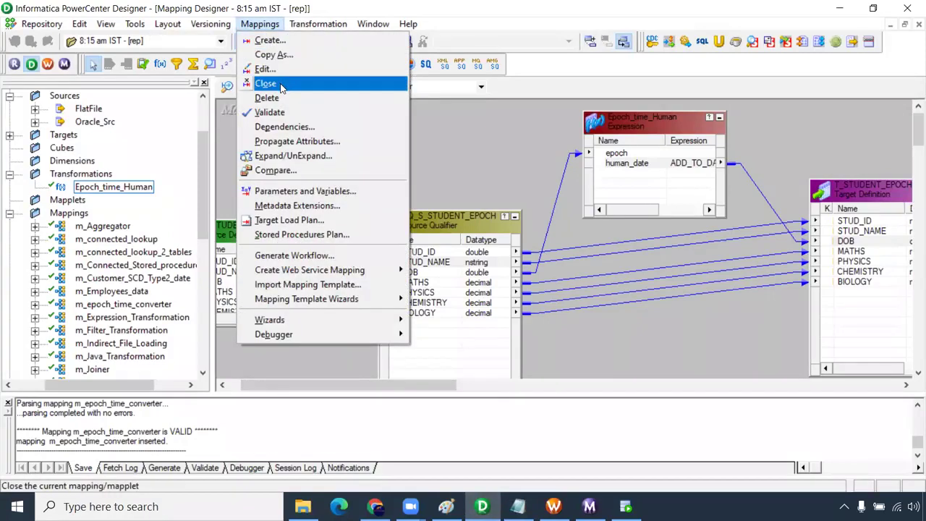
pyautogui.click(282, 83)
pyautogui.moveTo(204, 174); pyautogui.dragTo(204, 141)
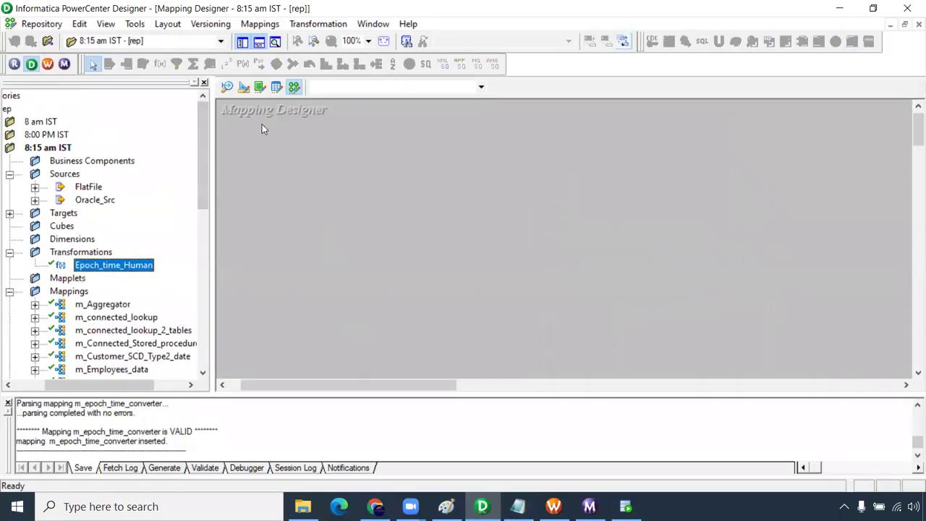
pyautogui.click(276, 87)
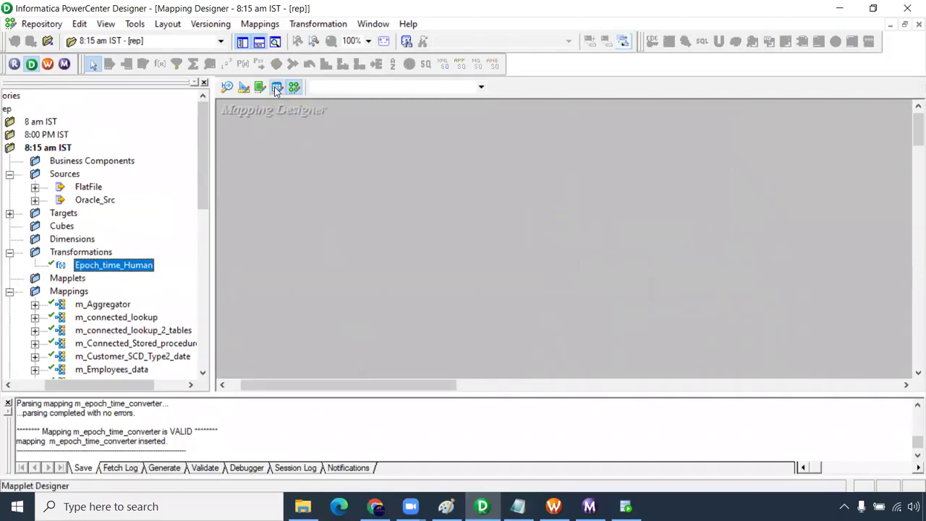
pyautogui.click(203, 171)
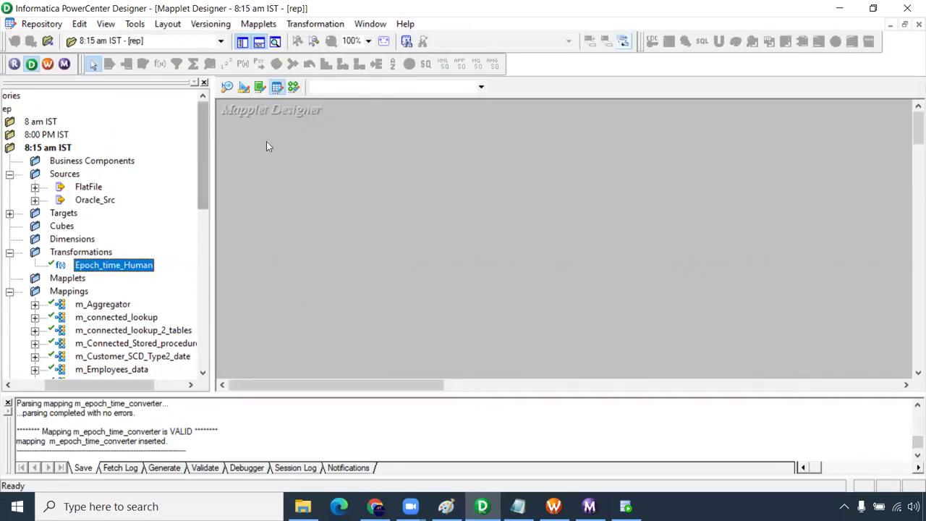
# - Expand Oracle_Src and Targets, then drag T_CUSTOMER_JAVA onto the mapplet workspace
pyautogui.click(35, 200)
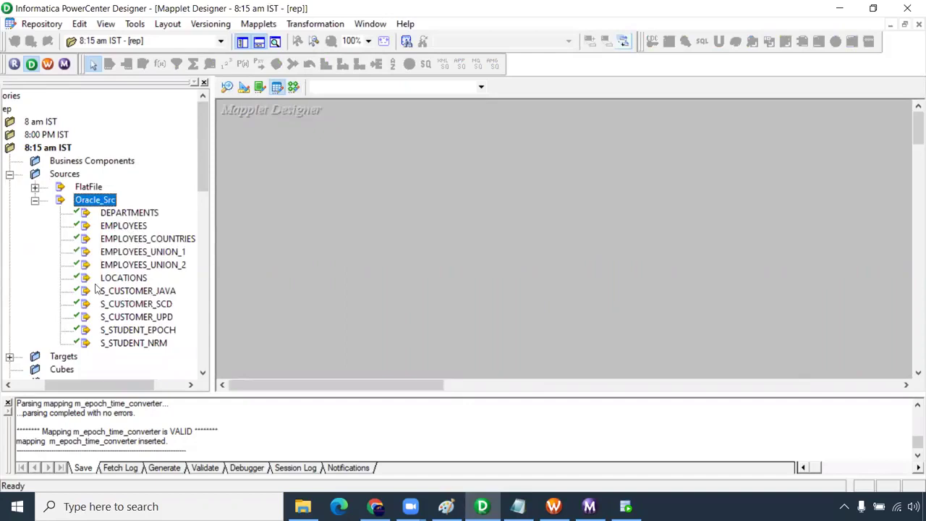
pyautogui.click(10, 356)
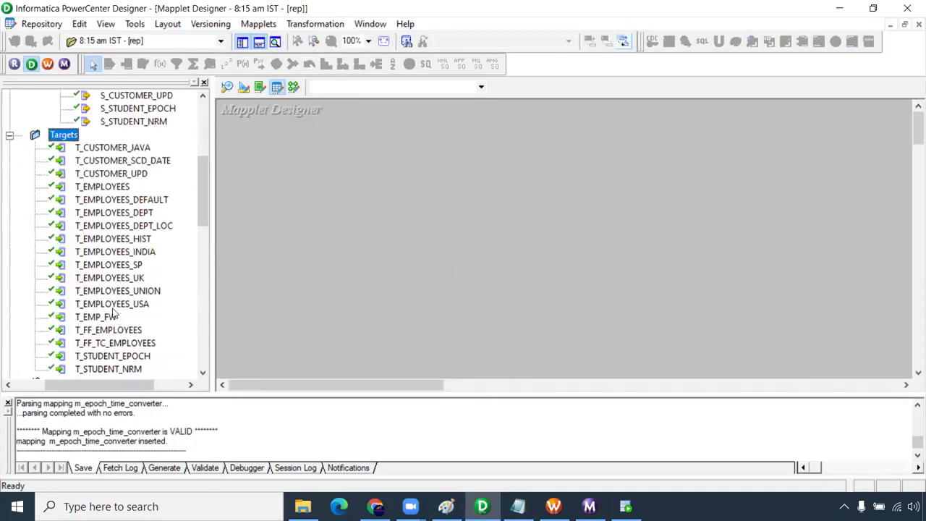
pyautogui.moveTo(204, 177); pyautogui.dragTo(205, 160)
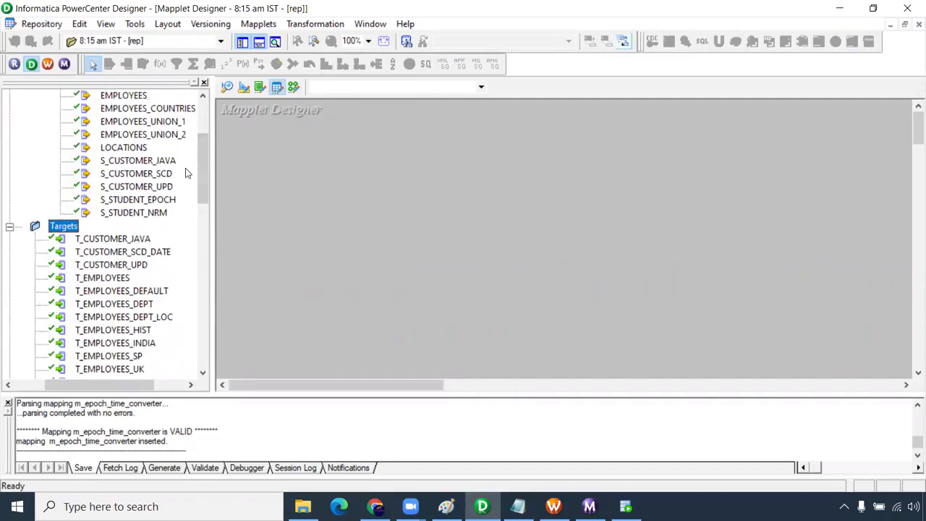
pyautogui.moveTo(203, 151); pyautogui.dragTo(202, 145)
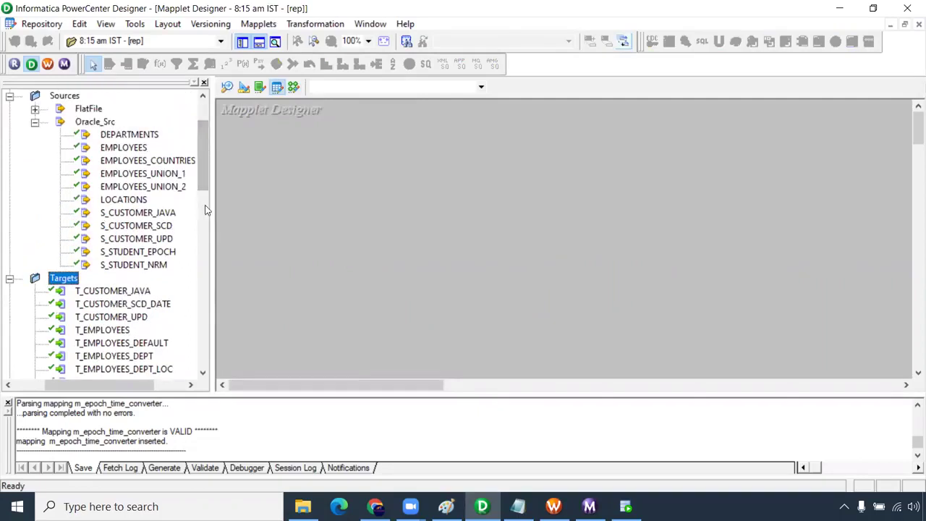
pyautogui.scroll(-1, 145, 304)
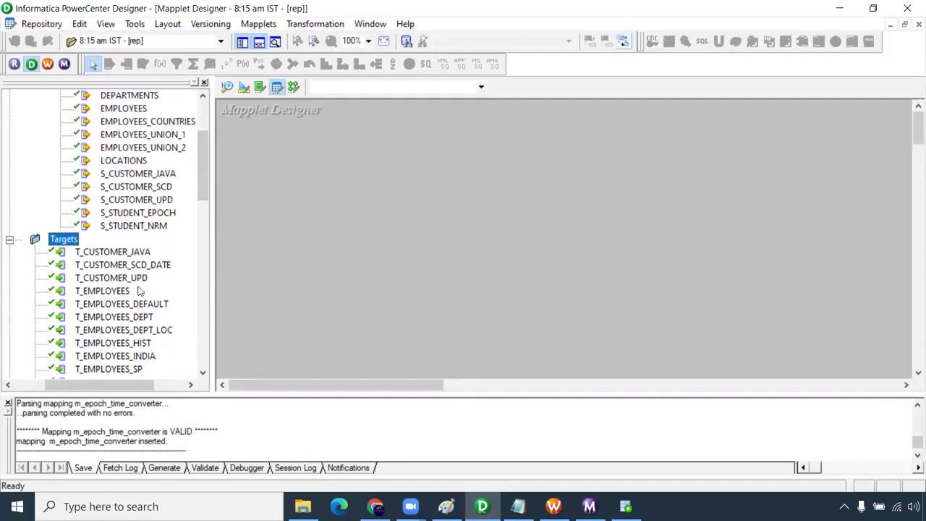
pyautogui.moveTo(116, 252); pyautogui.dragTo(454, 194)
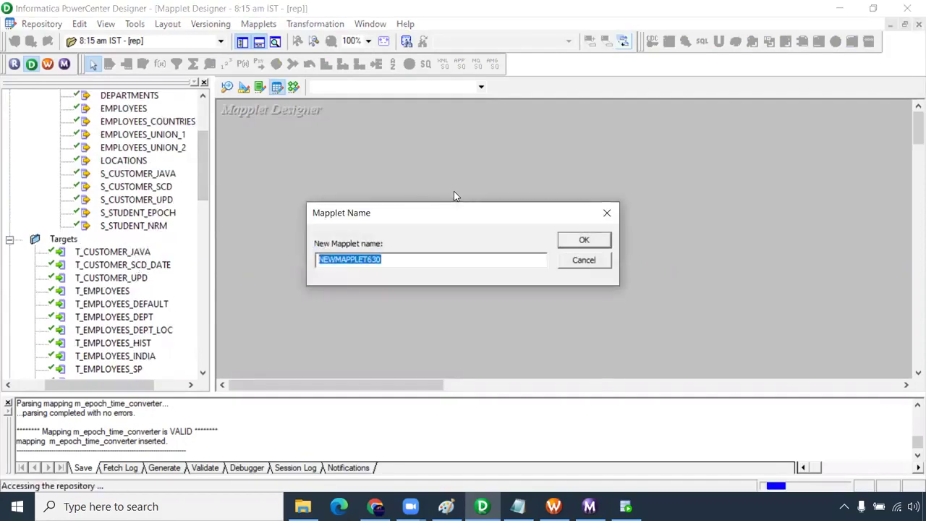
# - Cancel the NEWMAPPLET630 prompt and create a mapplet named mplt_bonus_salary_dept_30 via Mapplets > Create
pyautogui.click(586, 264)
pyautogui.click(258, 24)
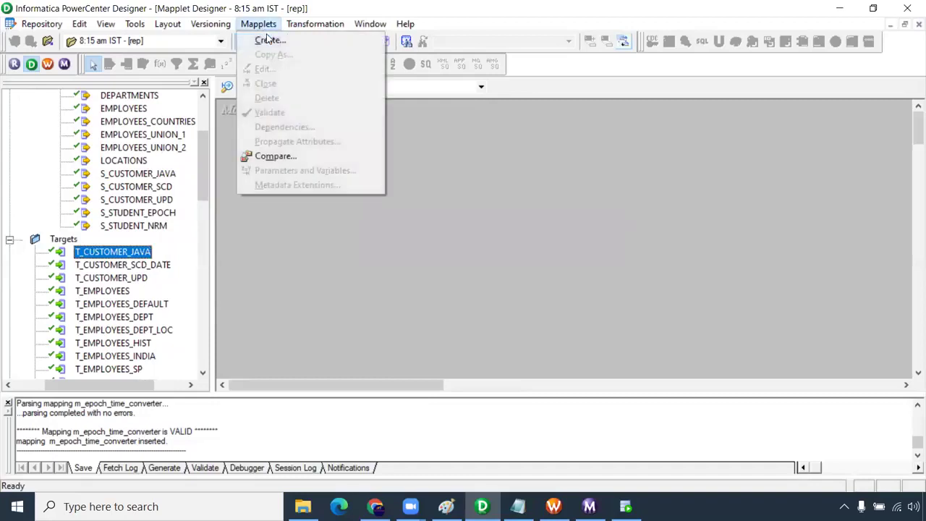
pyautogui.click(264, 37)
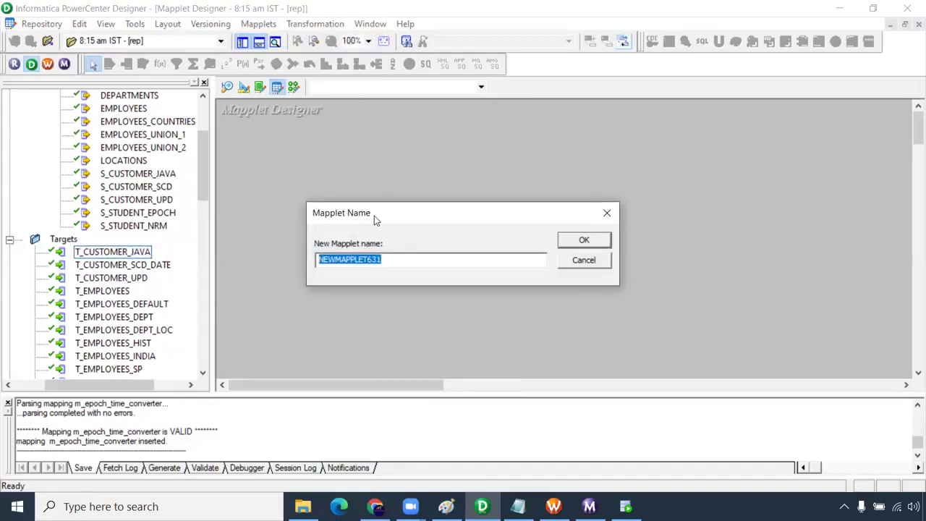
pyautogui.write('mplt_')
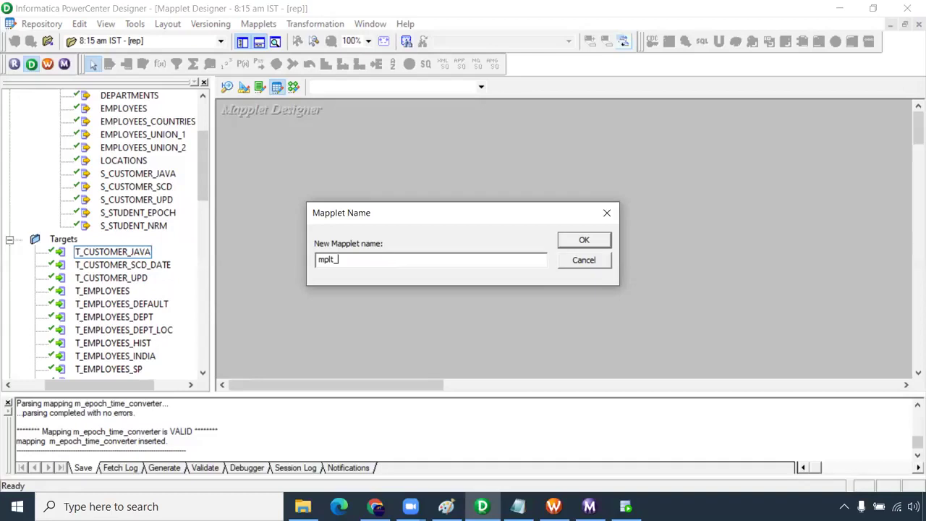
pyautogui.write('bonus_salary_dept_30')
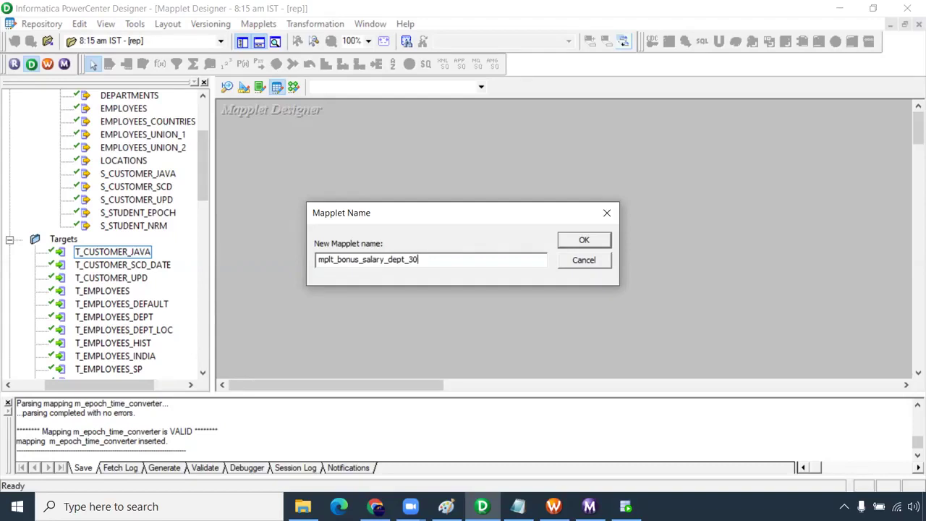
pyautogui.click(584, 241)
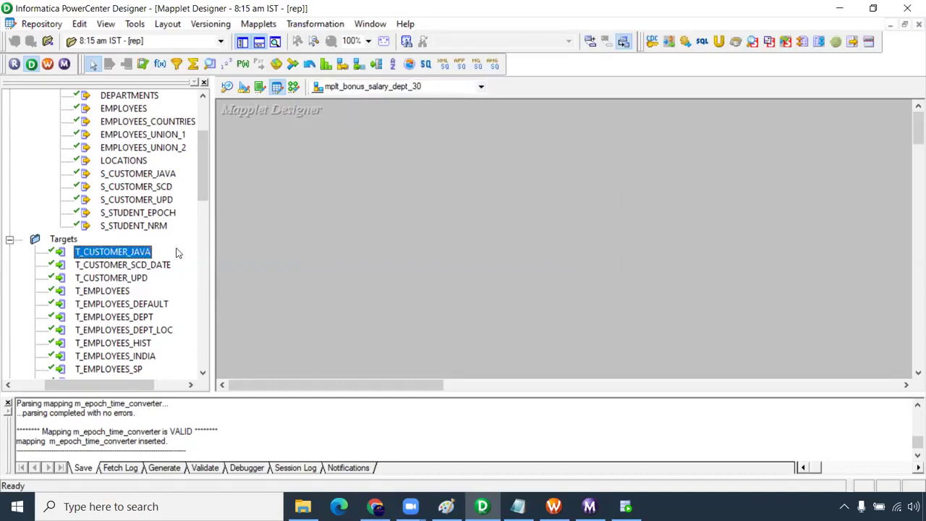
# - Drag the EMPLOYEES source into the mapplet and place SQ_EMPLOYEES beside it
pyautogui.scroll(1, 178, 252)
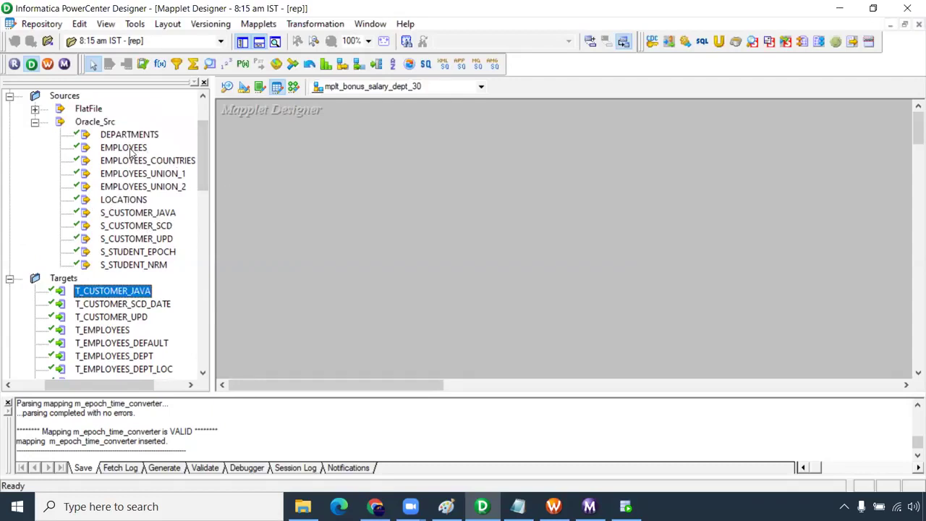
pyautogui.moveTo(132, 150); pyautogui.dragTo(244, 155)
pyautogui.moveTo(351, 226); pyautogui.dragTo(441, 180)
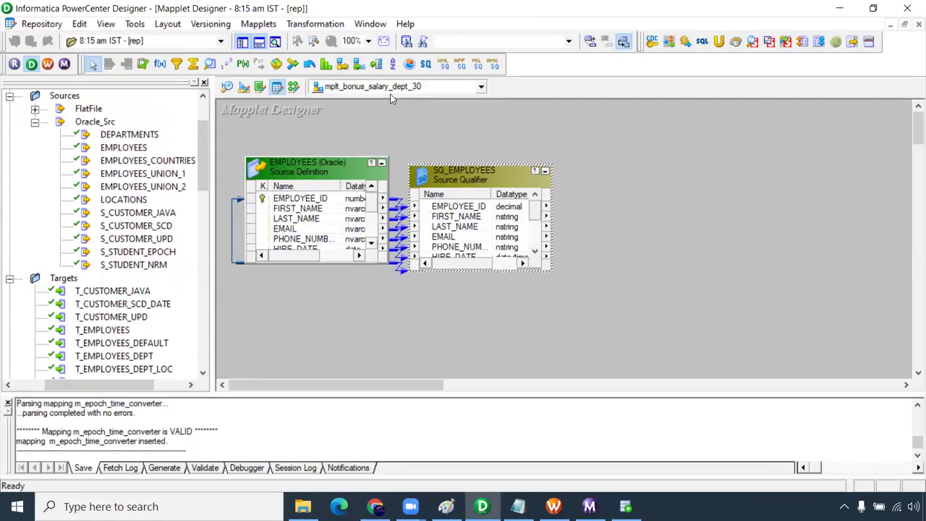
# - Add an INPUT transformation and copy all SQ_EMPLOYEES ports into it
pyautogui.click(345, 67)
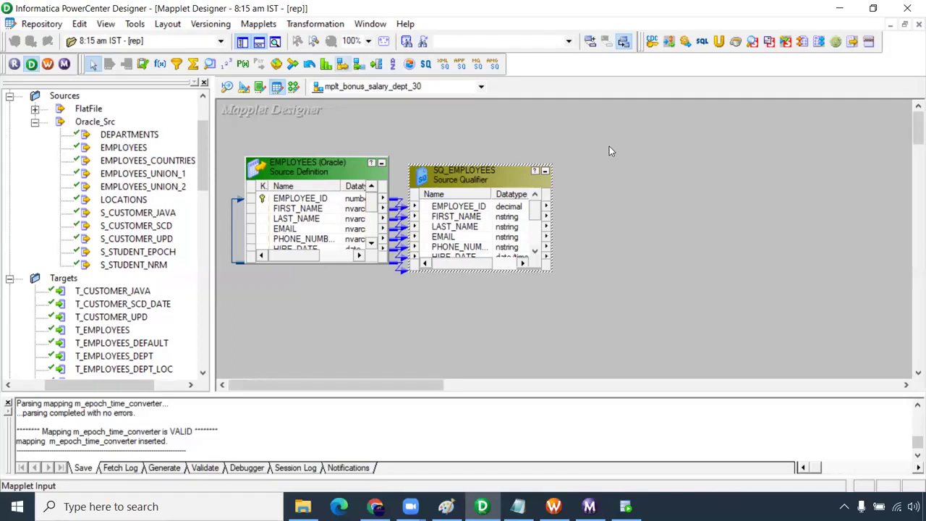
pyautogui.click(621, 177)
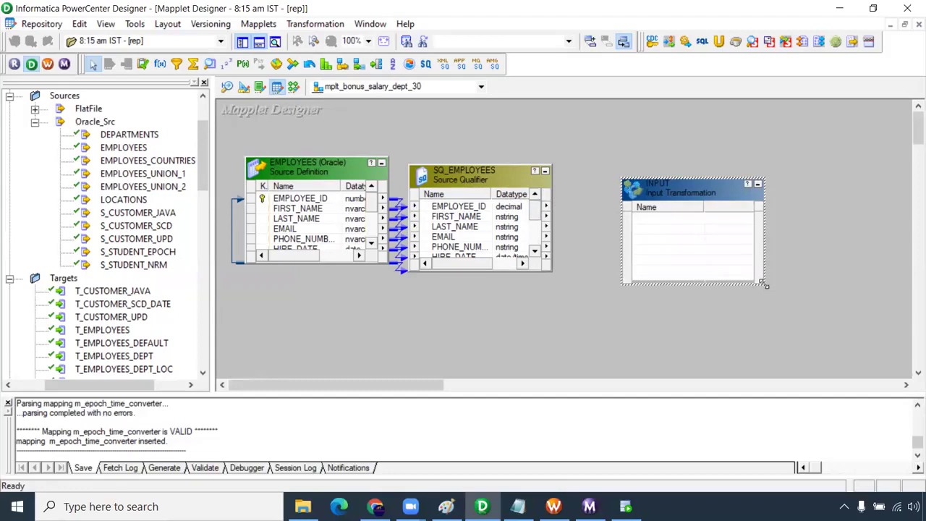
pyautogui.moveTo(765, 284); pyautogui.dragTo(815, 359)
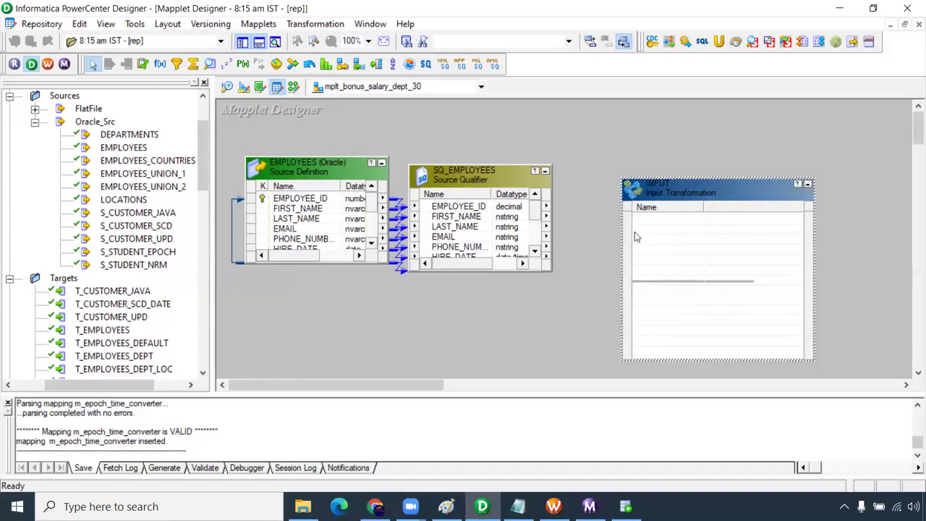
pyautogui.rightClick(499, 210)
pyautogui.click(531, 213)
pyautogui.moveTo(527, 218); pyautogui.dragTo(669, 243)
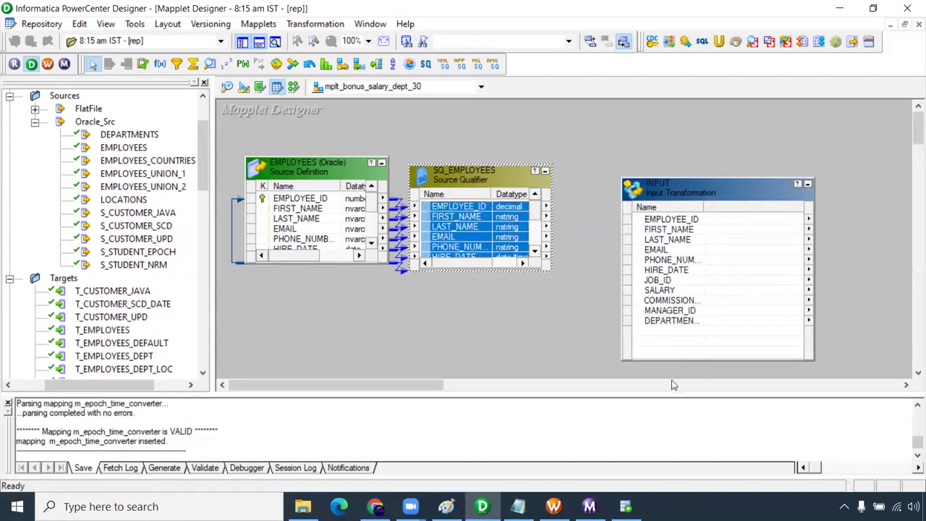
# - Delete the EMPLOYEES source and SQ_EMPLOYEES qualifier, then move INPUT to the left
pyautogui.click(233, 130)
pyautogui.moveTo(233, 129); pyautogui.dragTo(550, 309)
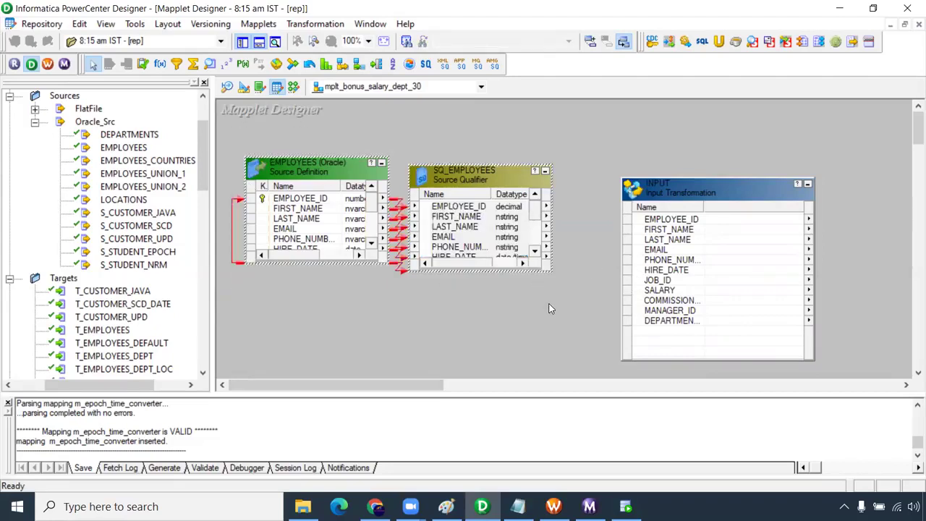
pyautogui.press('Delete')
pyautogui.press('Return')
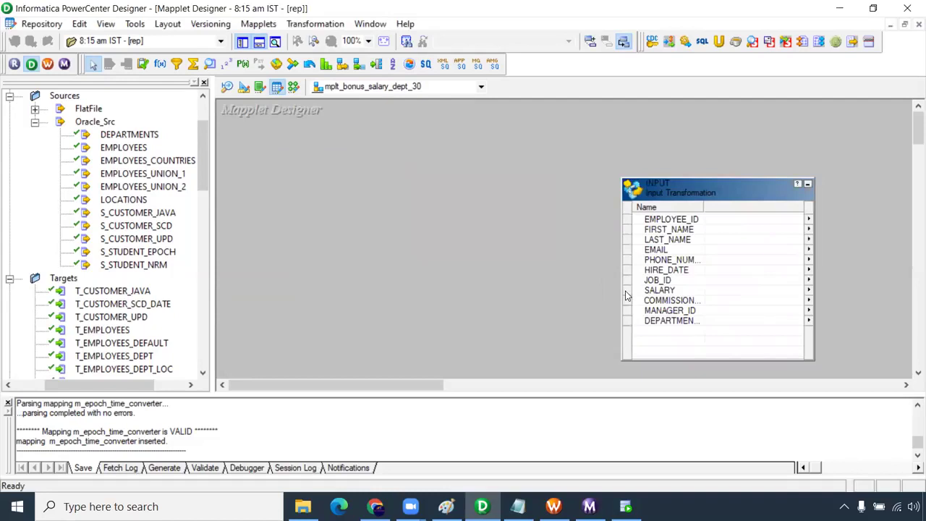
pyautogui.moveTo(668, 199); pyautogui.dragTo(298, 169)
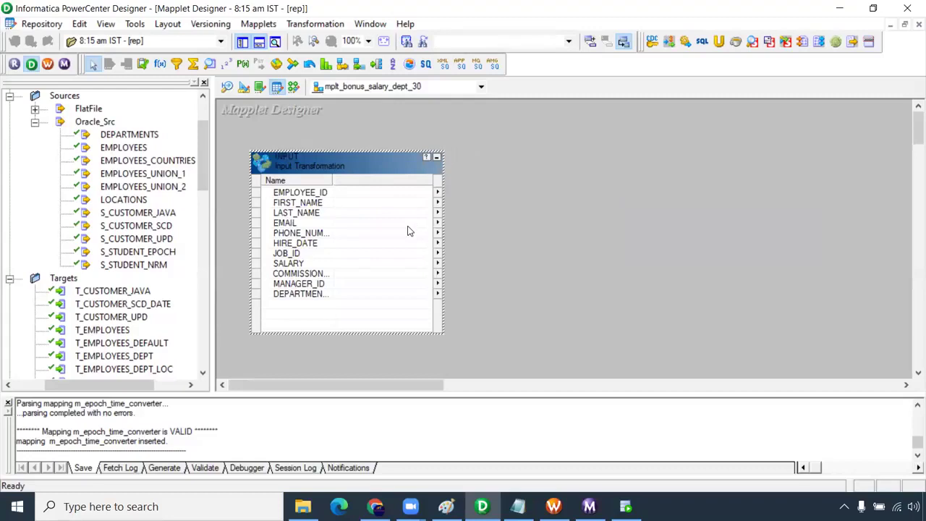
# - Draw an OUTPUT transformation right of INPUT and dismiss the error from dragging in T_EMPLOYEES
pyautogui.click(356, 124)
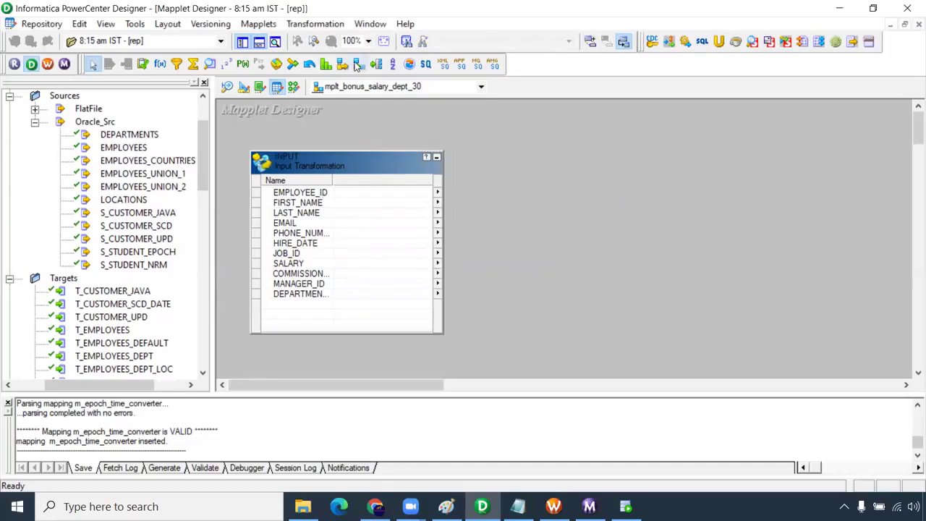
pyautogui.click(357, 66)
pyautogui.moveTo(697, 131); pyautogui.dragTo(883, 357)
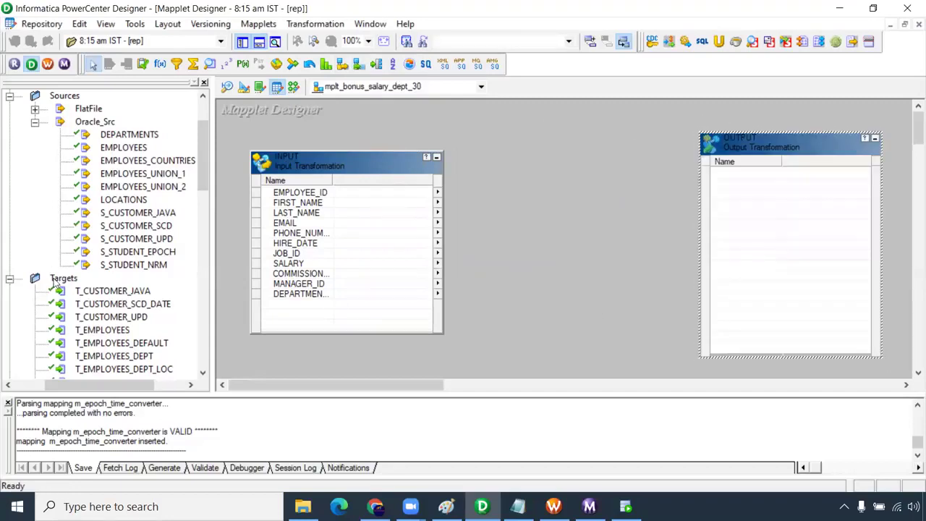
pyautogui.scroll(-1, 106, 295)
pyautogui.moveTo(106, 292); pyautogui.dragTo(518, 200)
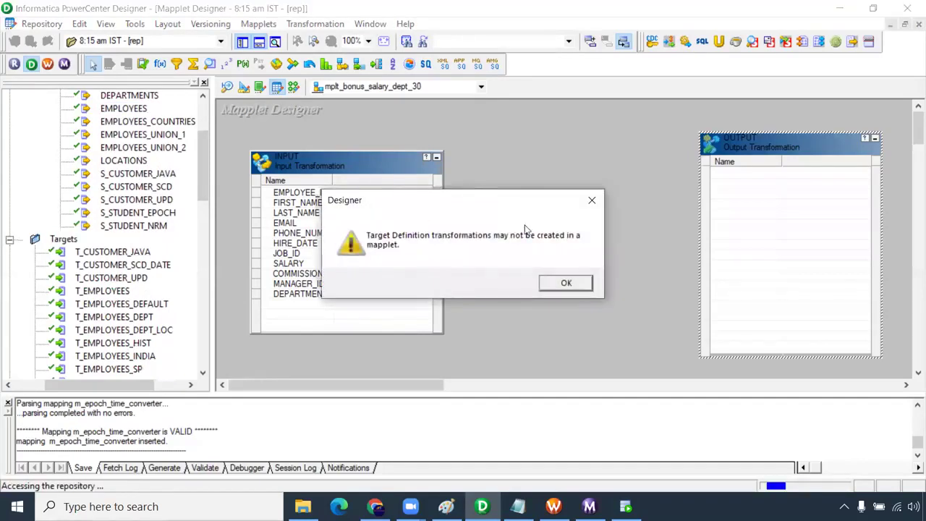
pyautogui.click(566, 284)
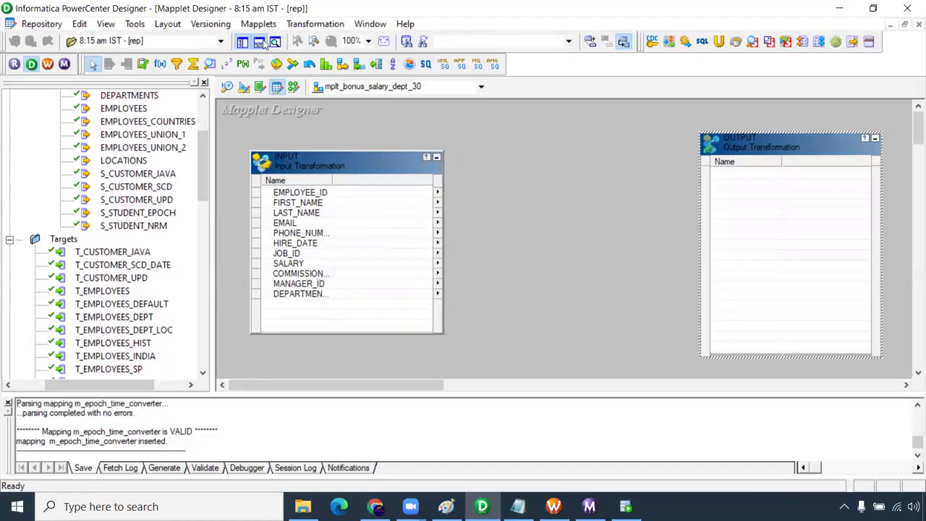
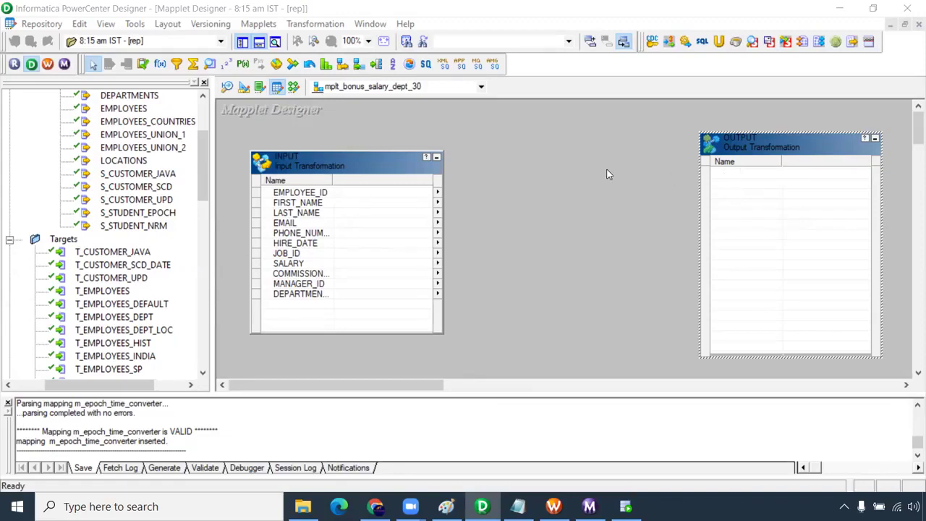
# - Nudge the INPUT transformation slightly left and select T_EMPLOYEES in the Navigator
pyautogui.moveTo(302, 170); pyautogui.dragTo(288, 165)
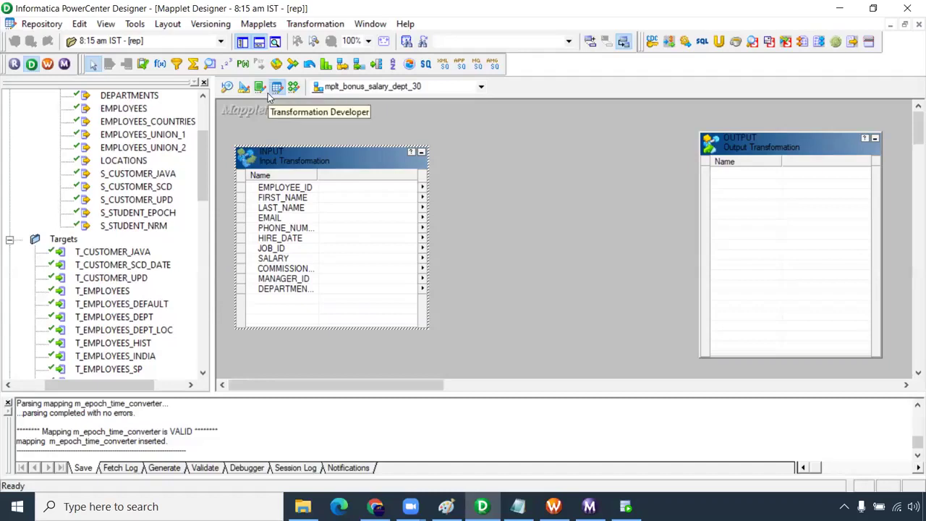
pyautogui.click(102, 290)
pyautogui.scroll(2, 203, 159)
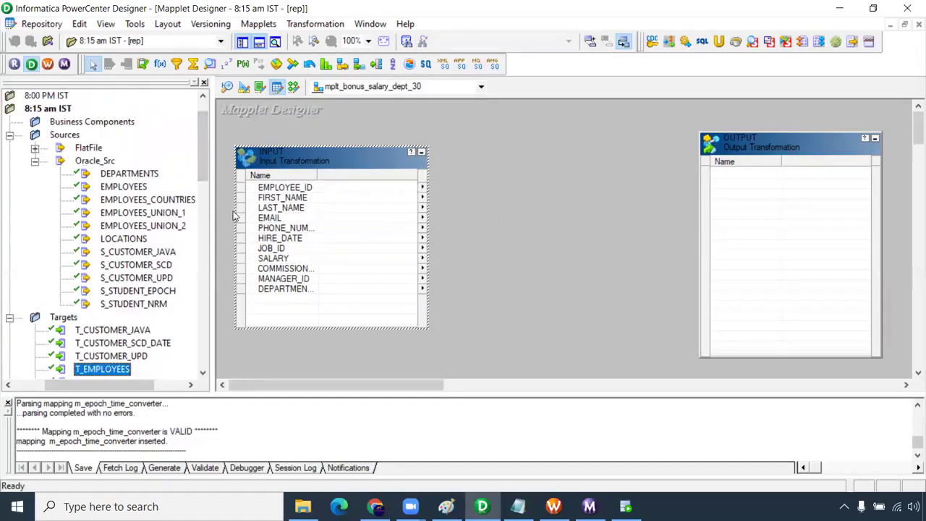
pyautogui.scroll(-2, 207, 172)
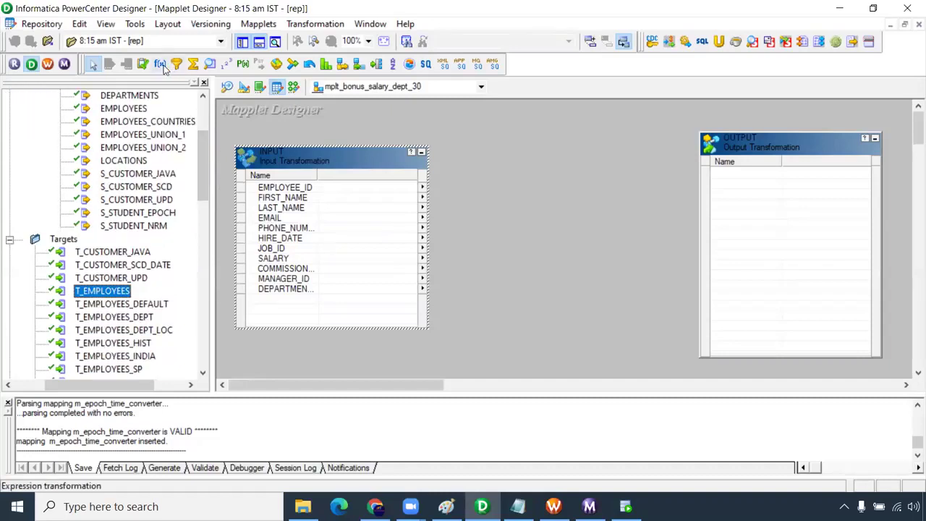
# - Create the FILTRANS filter and link all eleven INPUT ports into it
pyautogui.click(177, 65)
pyautogui.moveTo(438, 128); pyautogui.dragTo(624, 352)
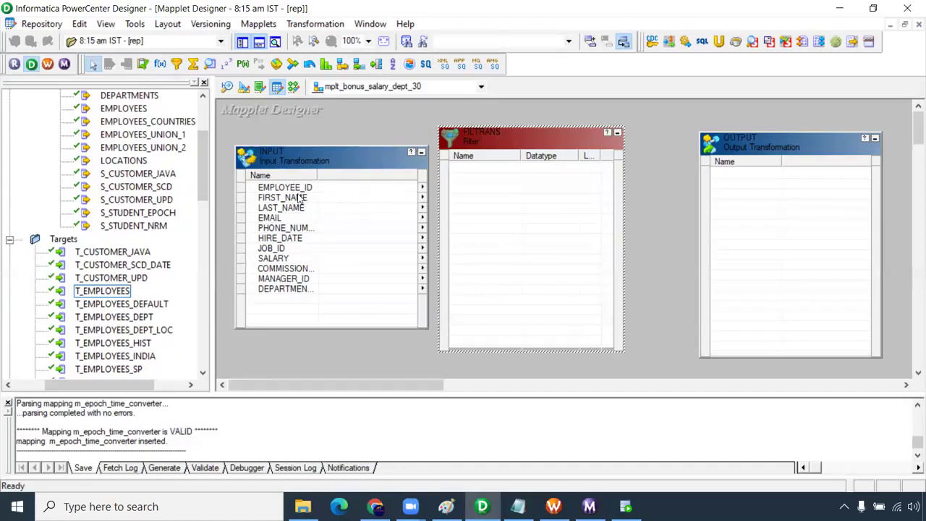
pyautogui.rightClick(303, 189)
pyautogui.click(323, 197)
pyautogui.moveTo(420, 202); pyautogui.dragTo(500, 207)
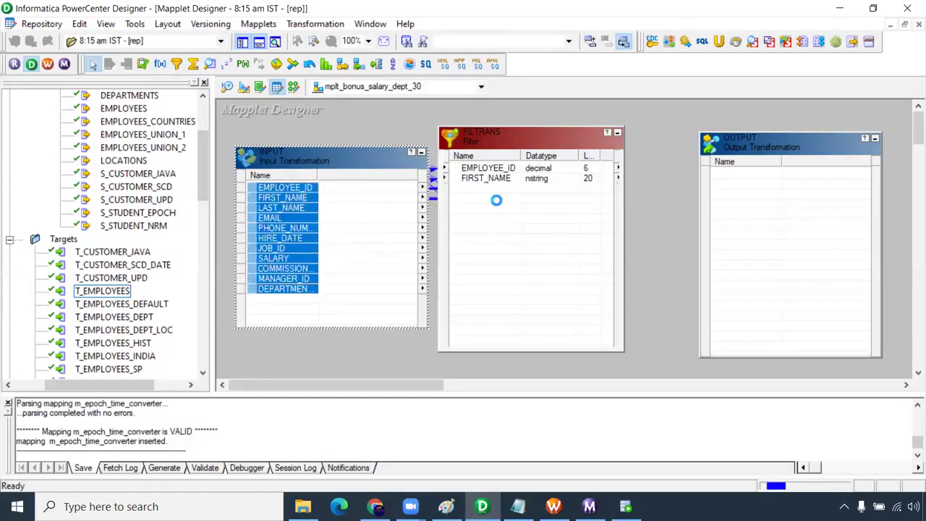
# - Set the FILTRANS filter condition to DEPARTMENT_ID=30
pyautogui.doubleClick(495, 272)
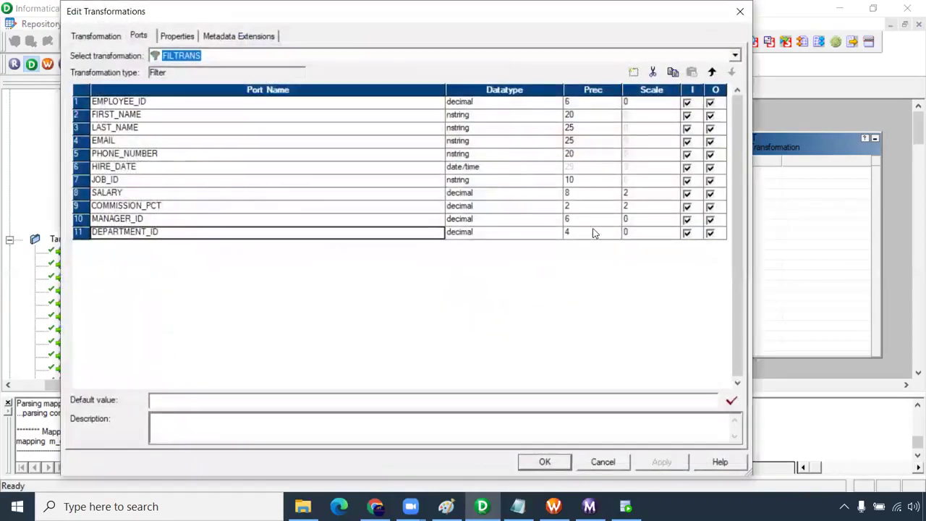
pyautogui.click(187, 37)
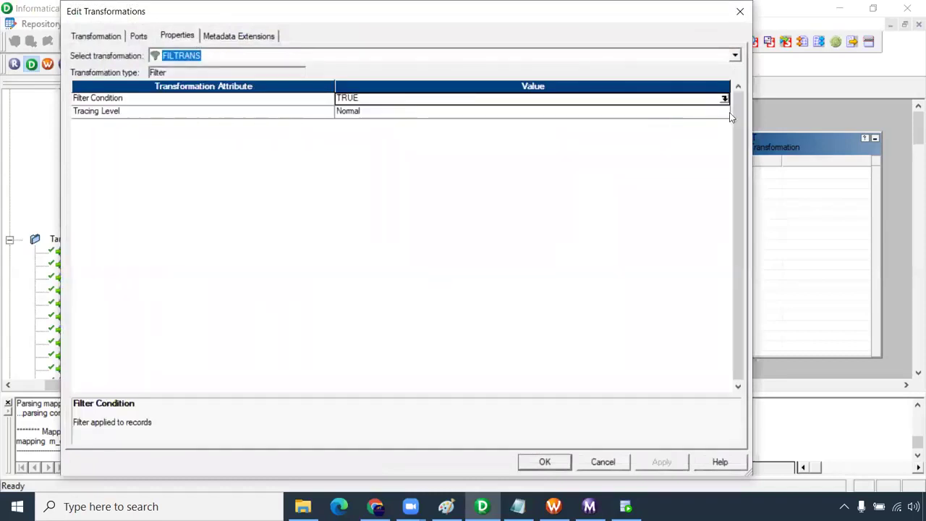
pyautogui.click(725, 98)
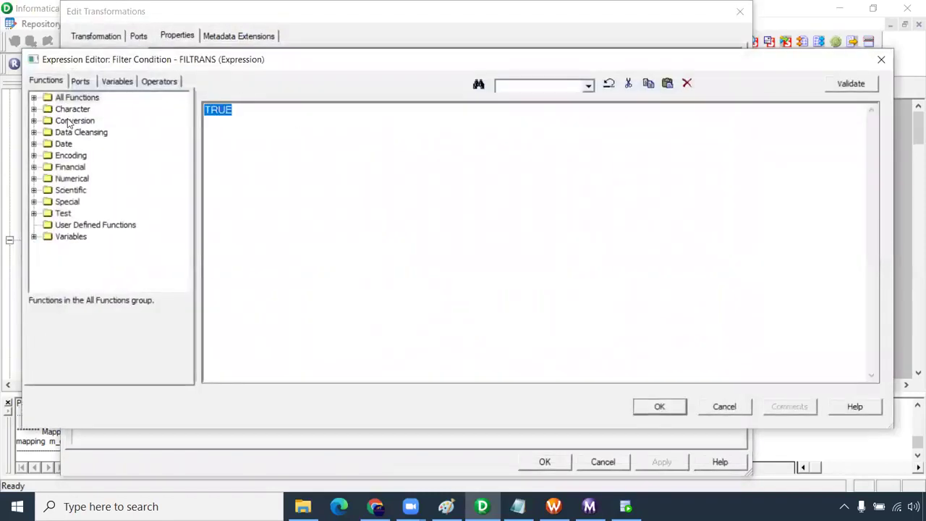
pyautogui.click(81, 82)
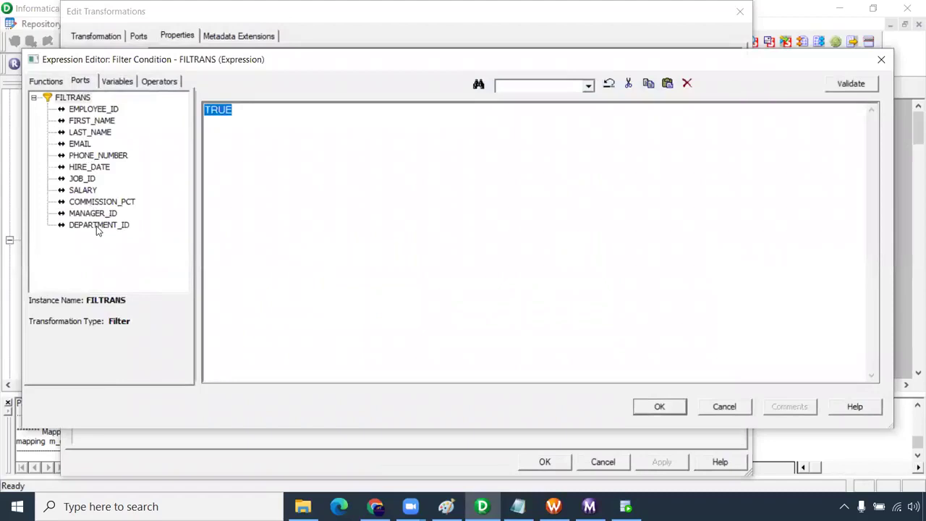
pyautogui.doubleClick(98, 225)
pyautogui.write('=30')
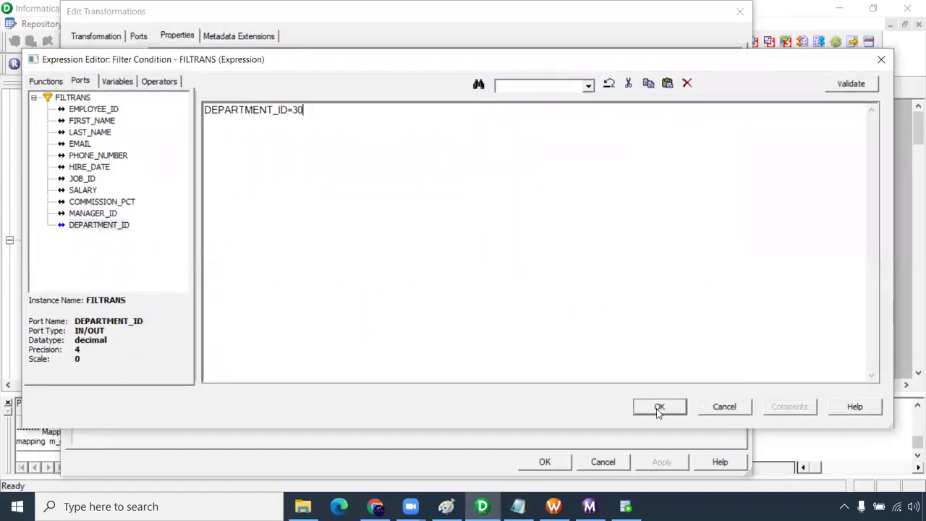
pyautogui.click(659, 406)
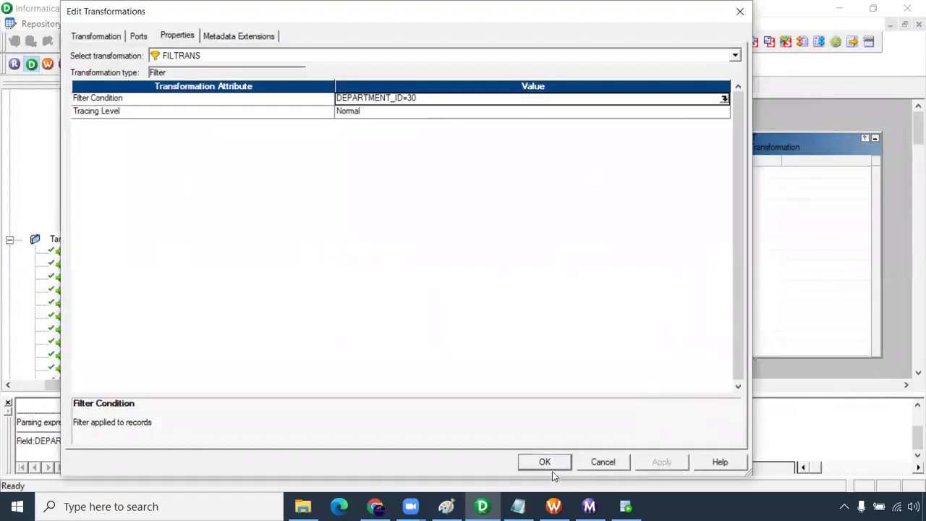
pyautogui.click(548, 465)
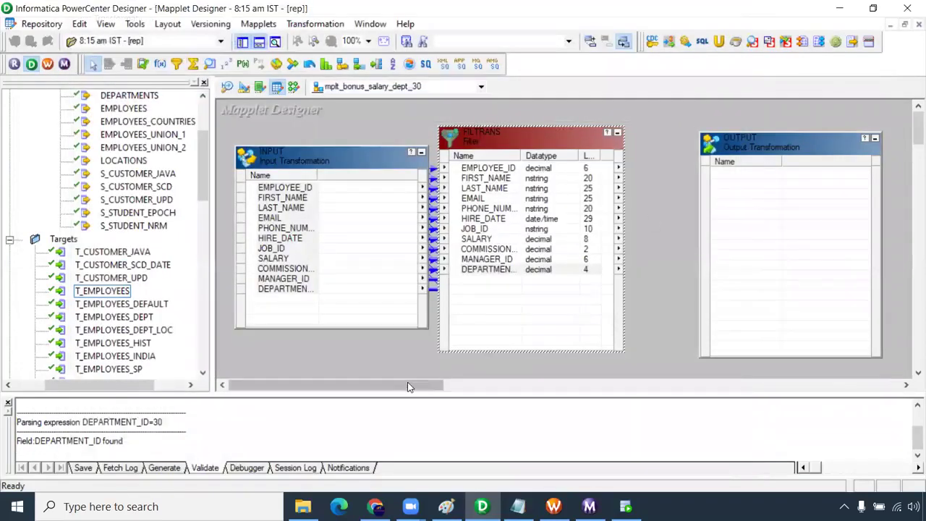
pyautogui.moveTo(326, 384); pyautogui.dragTo(371, 384)
# - Move OUTPUT farther right and FILTRANS slightly right to space out the mapplet
pyautogui.moveTo(603, 143); pyautogui.dragTo(728, 143)
pyautogui.moveTo(388, 147); pyautogui.dragTo(402, 148)
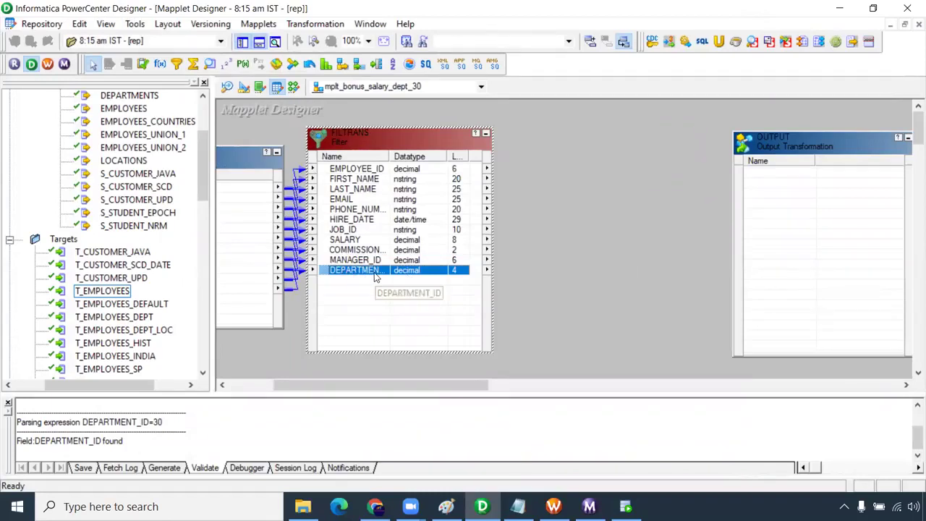
pyautogui.click(259, 24)
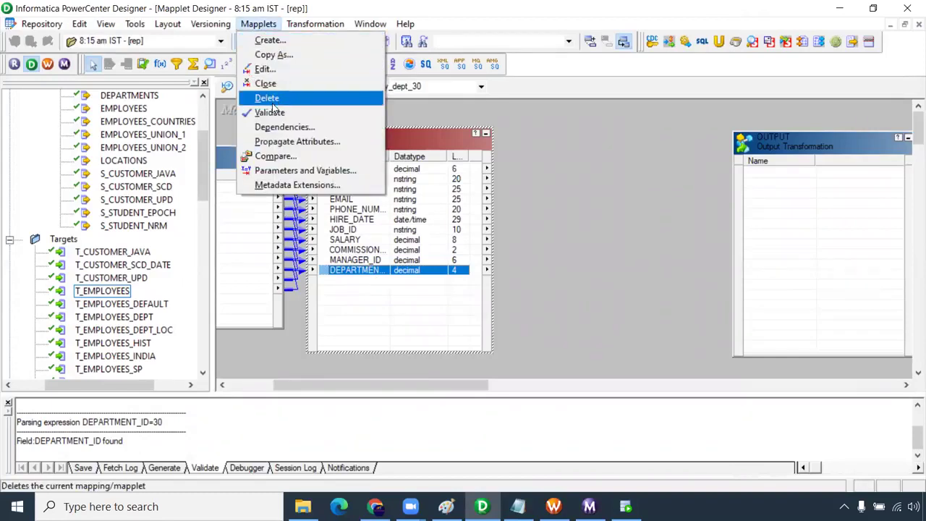
pyautogui.click(534, 168)
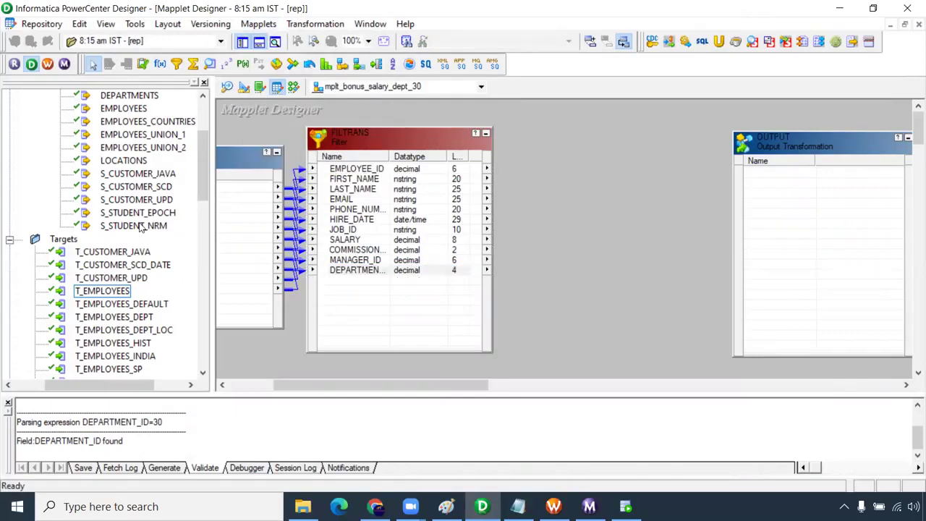
pyautogui.scroll(2, 142, 228)
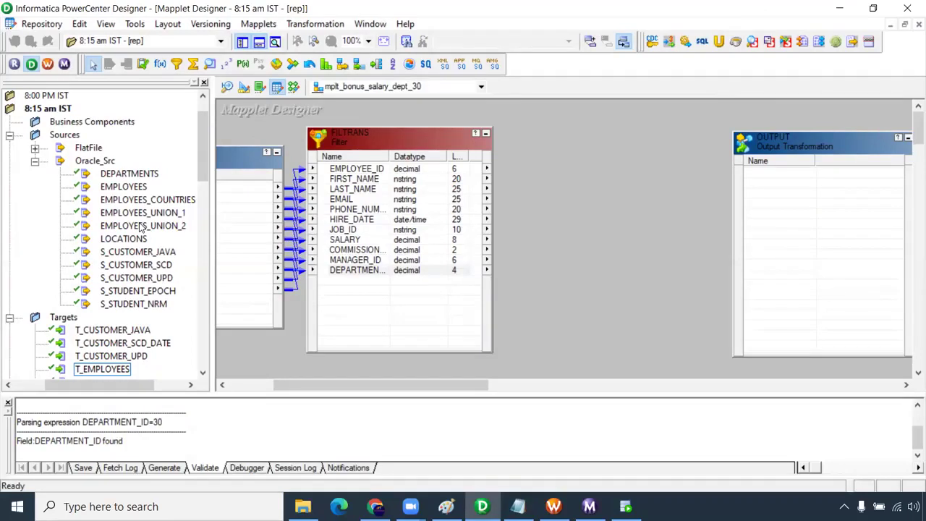
pyautogui.scroll(-3, 142, 228)
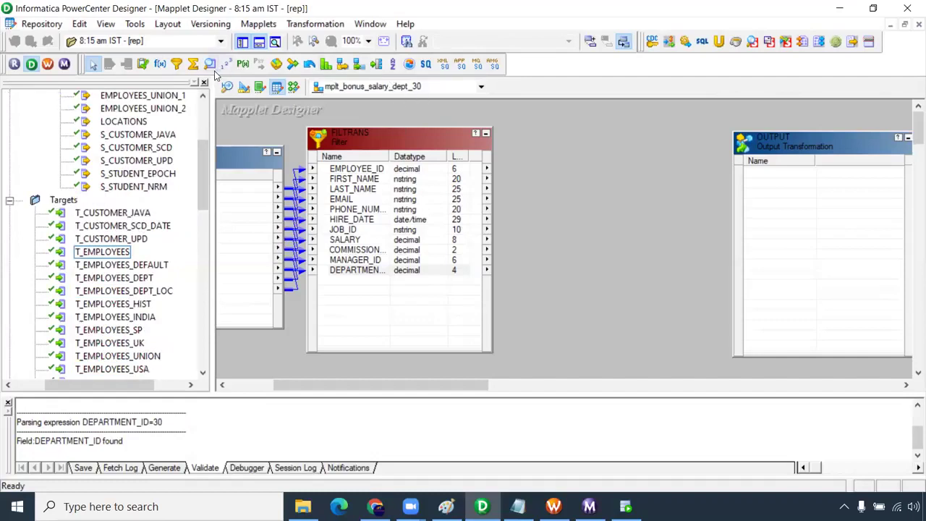
# - Create the EXPTRANS expression and link all FILTRANS ports into it
pyautogui.click(160, 64)
pyautogui.moveTo(523, 118); pyautogui.dragTo(647, 325)
pyautogui.click(358, 170)
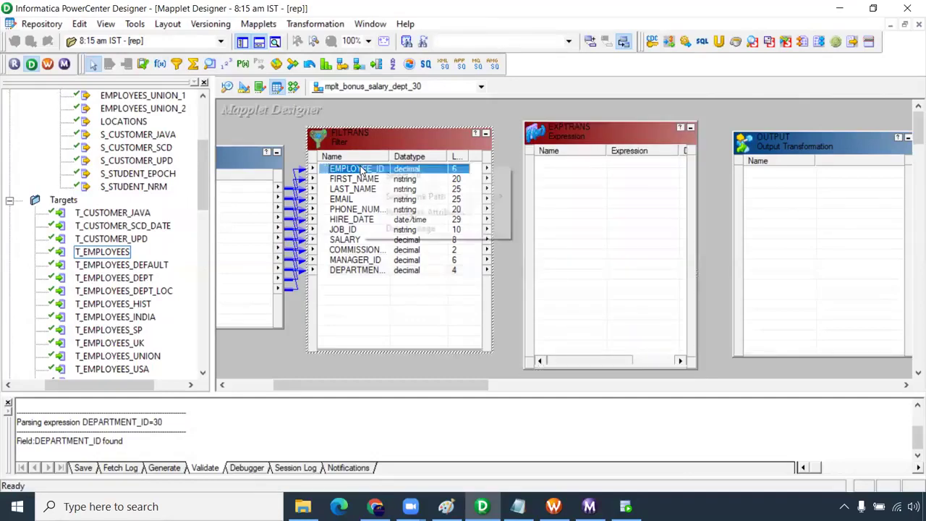
pyautogui.rightClick(358, 173)
pyautogui.click(383, 176)
pyautogui.moveTo(358, 173); pyautogui.dragTo(555, 174)
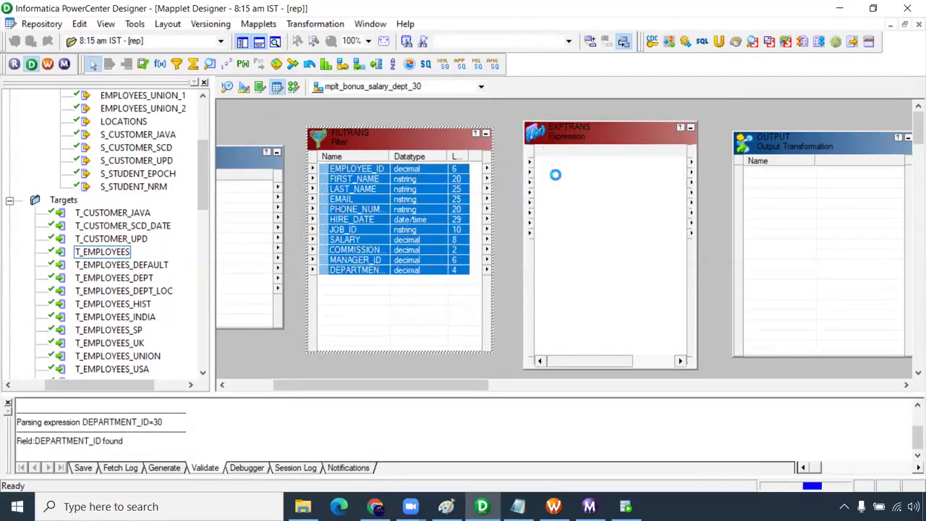
# - Add an output-only decimal port o_bunus_salary below COMMISSION_PCT in EXPTRANS
pyautogui.doubleClick(565, 177)
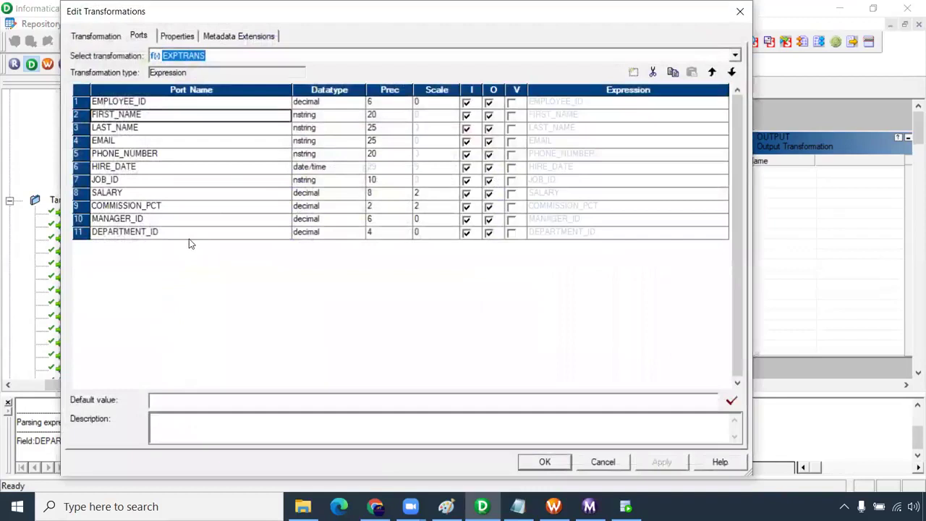
pyautogui.click(157, 219)
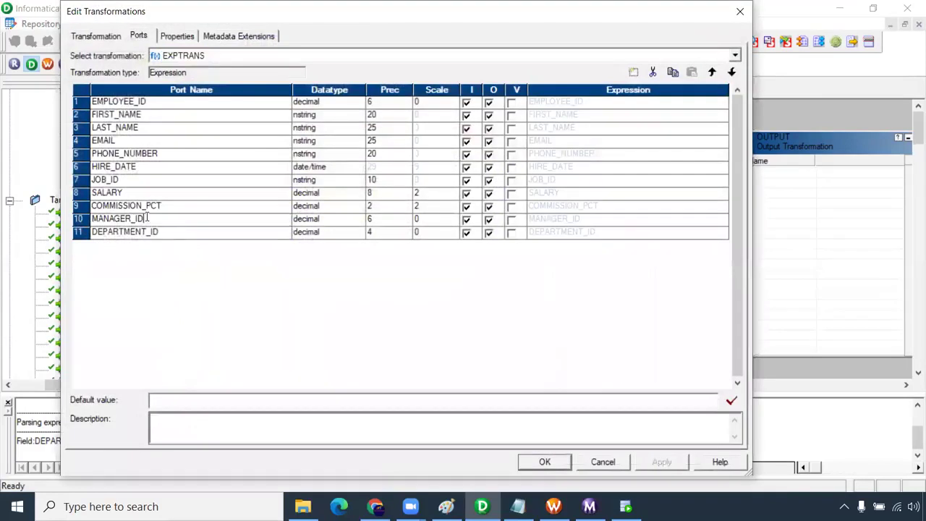
pyautogui.click(160, 194)
pyautogui.click(174, 209)
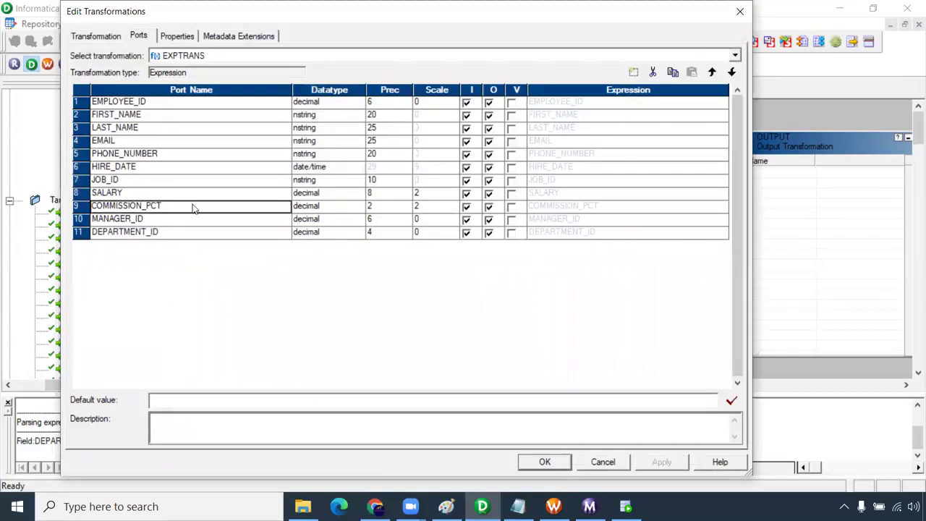
pyautogui.click(633, 72)
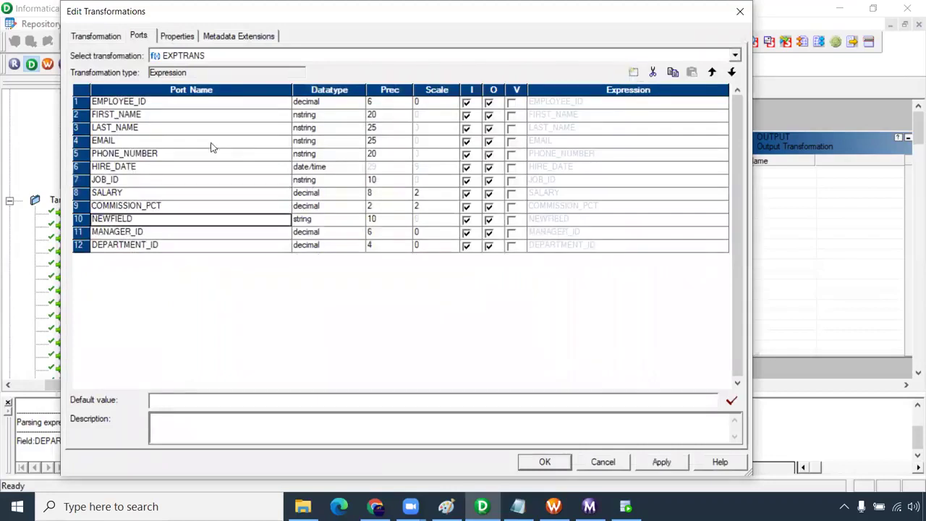
pyautogui.doubleClick(142, 220)
pyautogui.write('t')
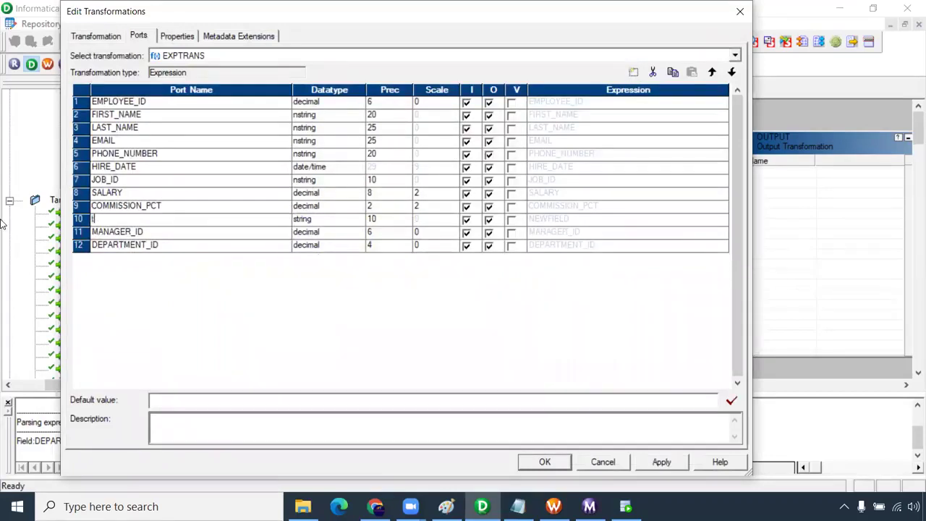
pyautogui.write('o_bunus_salary')
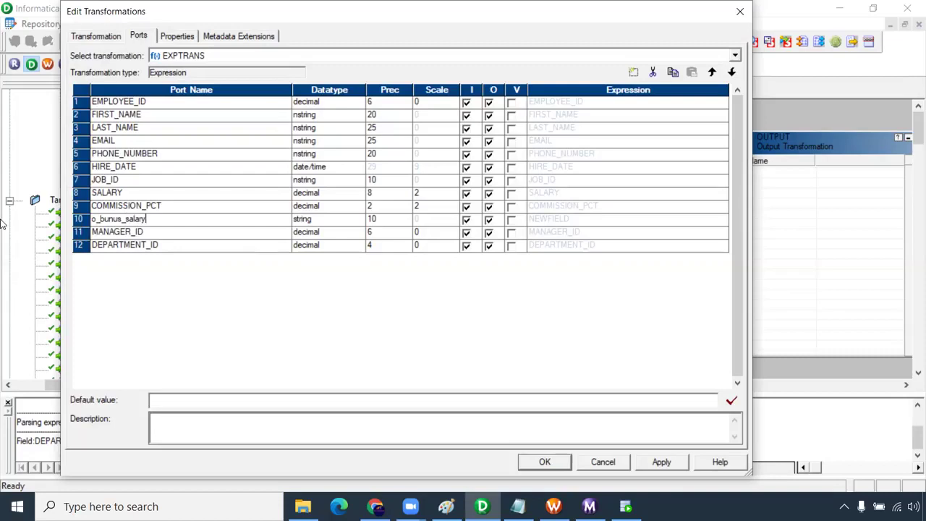
pyautogui.click(300, 219)
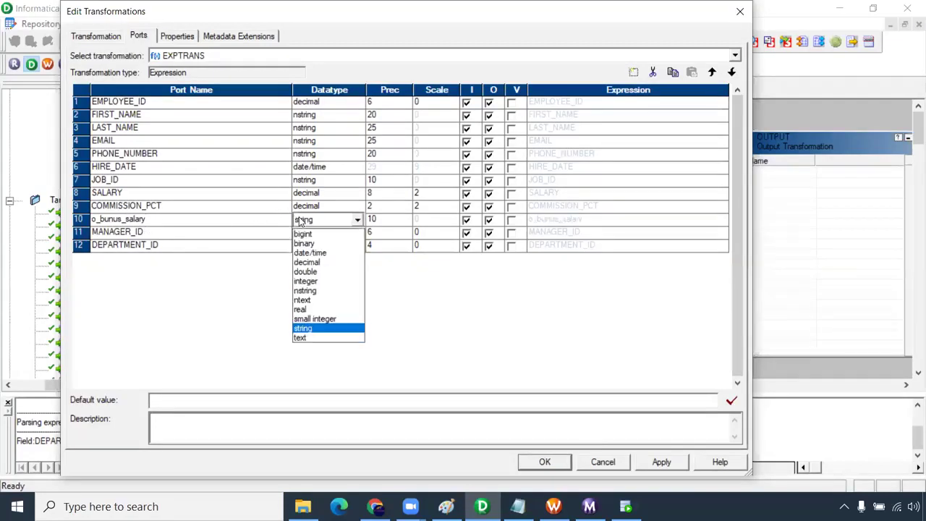
pyautogui.click(314, 262)
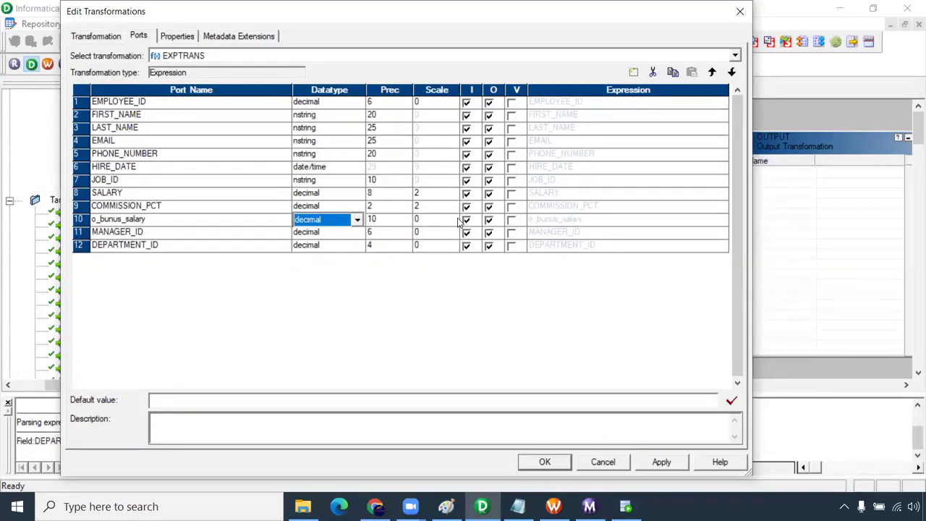
pyautogui.click(466, 219)
# - Open the Expression Editor for o_bunus_salary and select its current text
pyautogui.click(717, 220)
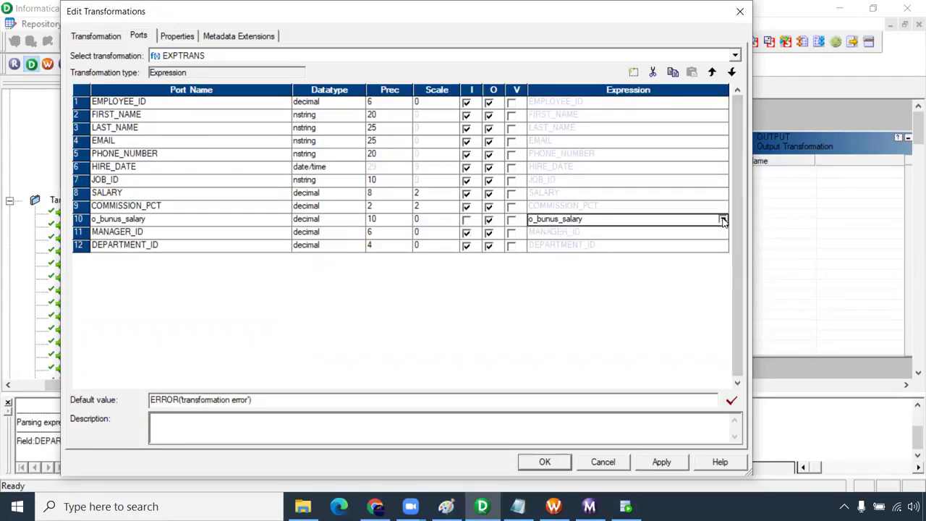
pyautogui.click(724, 219)
pyautogui.hotkey('ctrl', 'a')
# - Enter SALARY+(SALARY*0.2) as the o_bunus_salary expression and validate it
pyautogui.scroll(3, 326, 174)
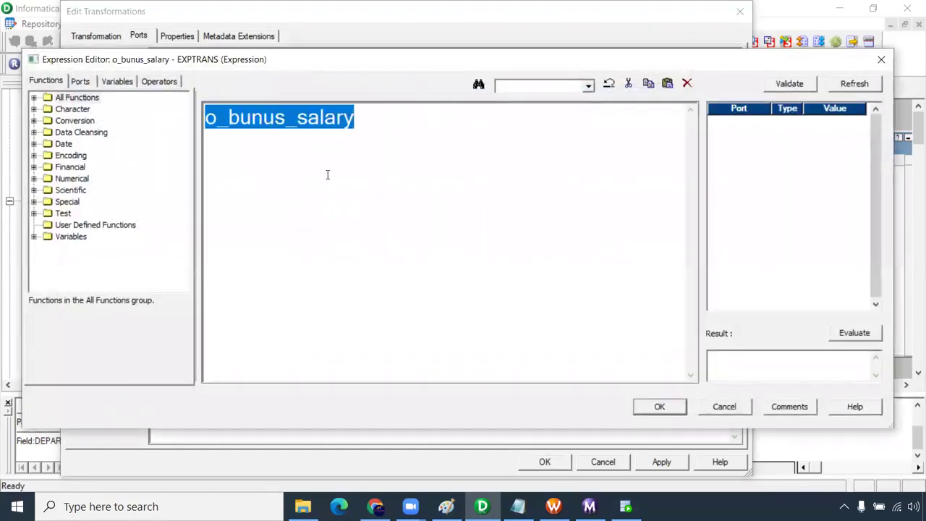
pyautogui.click(85, 81)
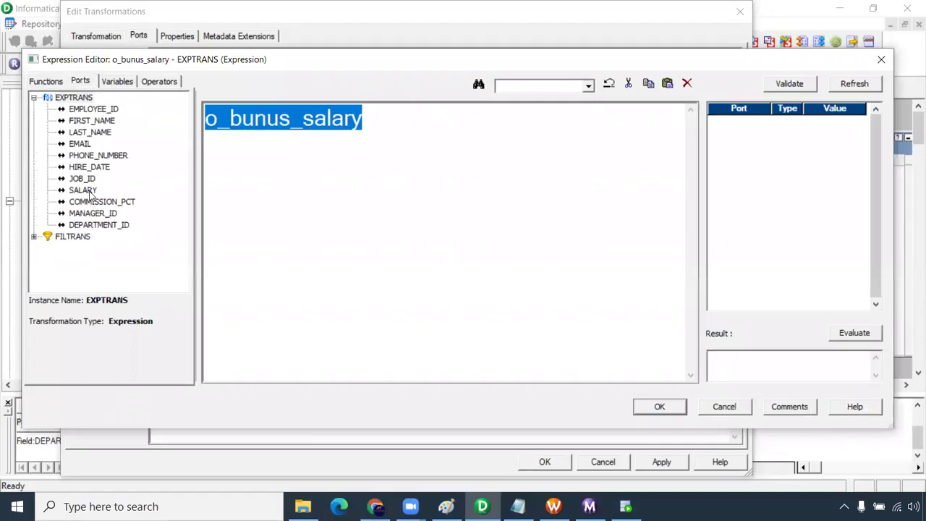
pyautogui.doubleClick(88, 191)
pyautogui.write('(')
pyautogui.doubleClick(93, 190)
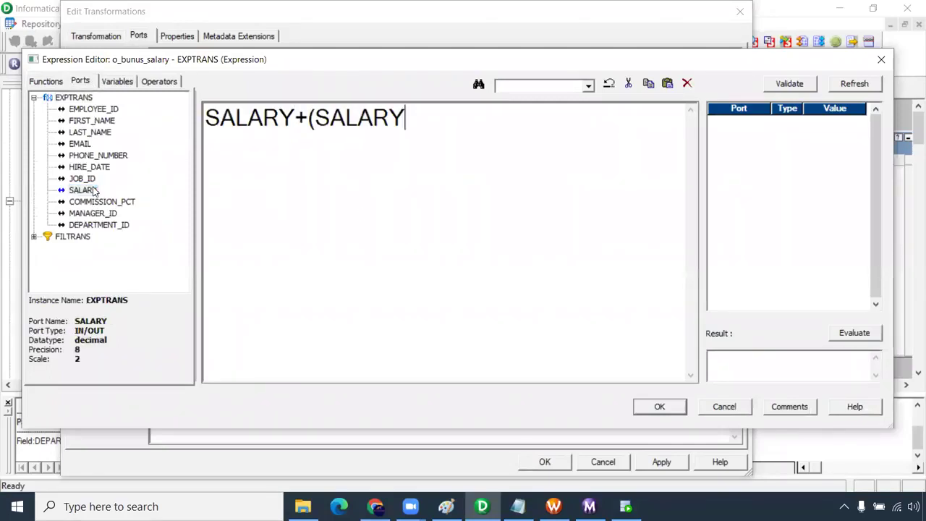
pyautogui.write('*0.2)')
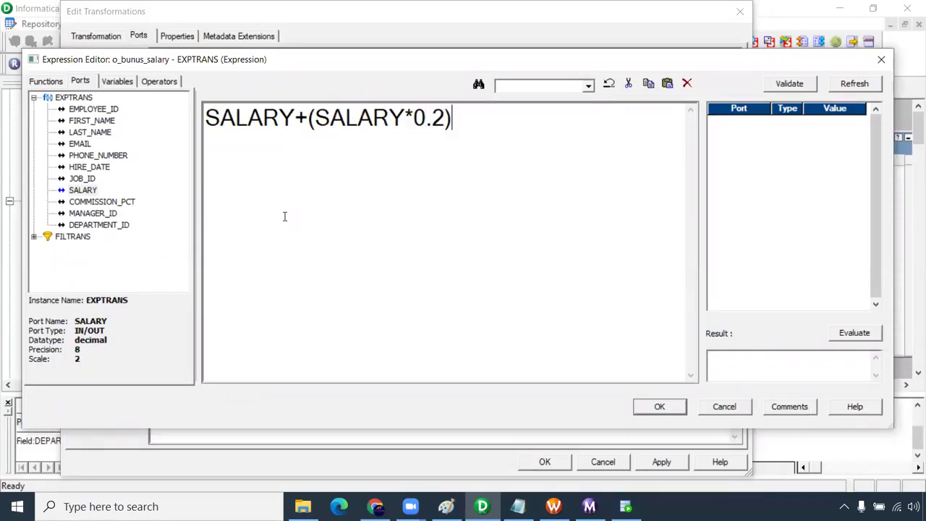
pyautogui.click(804, 87)
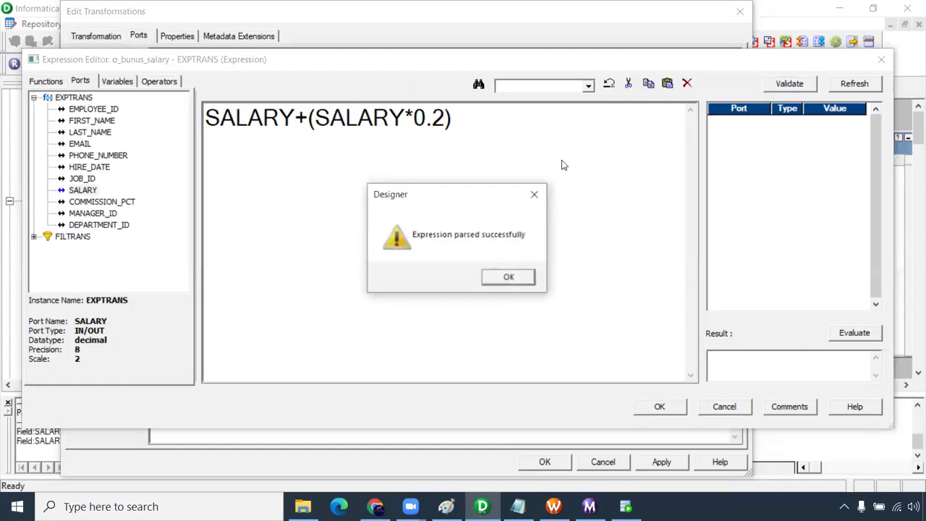
pyautogui.click(509, 278)
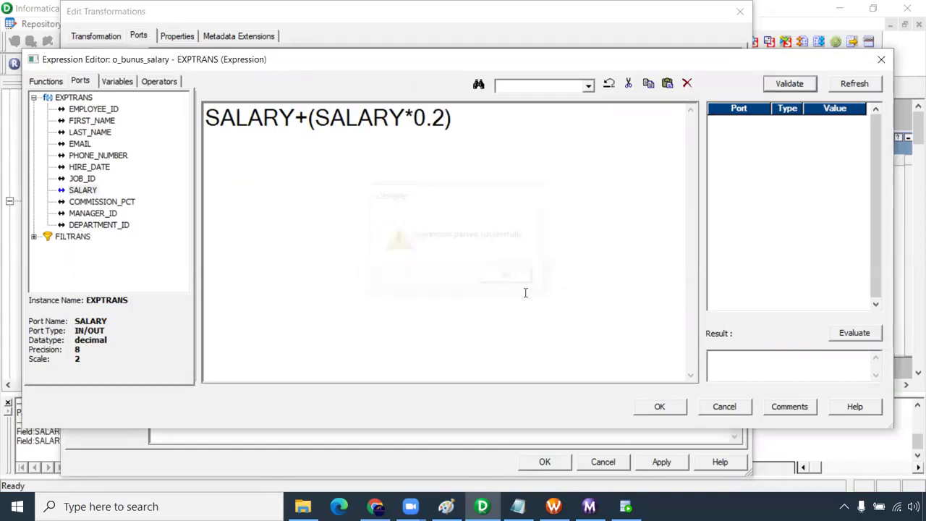
# - Accept the expression and apply the port changes to EXPTRANS
pyautogui.click(659, 407)
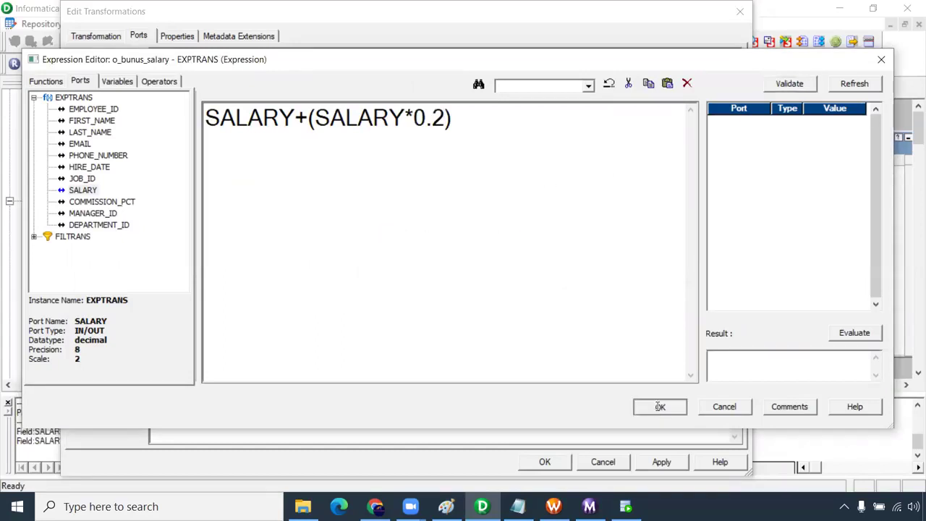
pyautogui.click(655, 463)
pyautogui.click(558, 462)
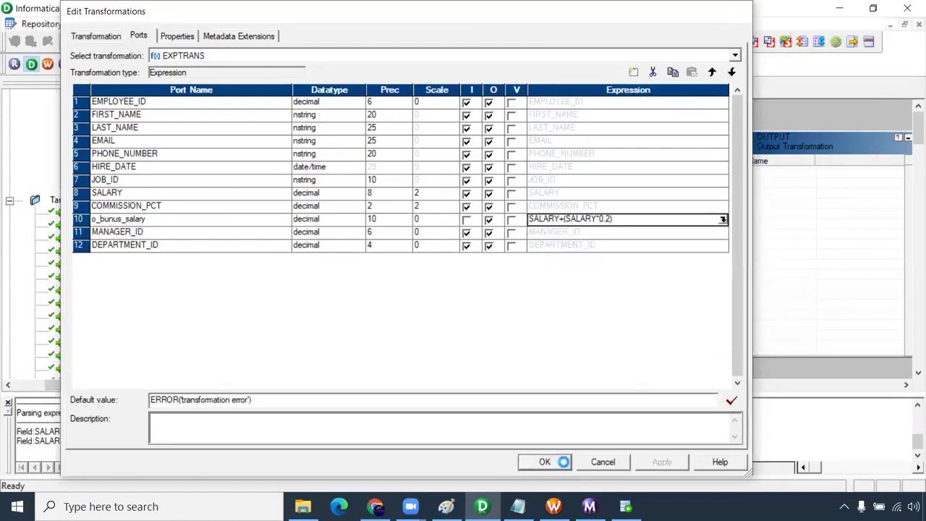
pyautogui.click(583, 166)
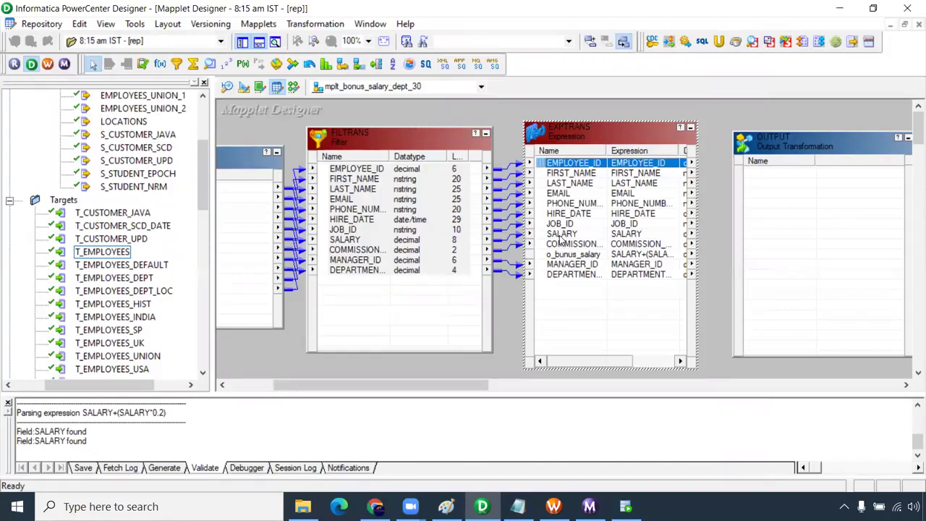
# - Link all EXPTRANS ports, including o_bunus_salary, into the OUTPUT transformation
pyautogui.keyDown('shift'); pyautogui.click(565, 276); pyautogui.keyUp('shift')
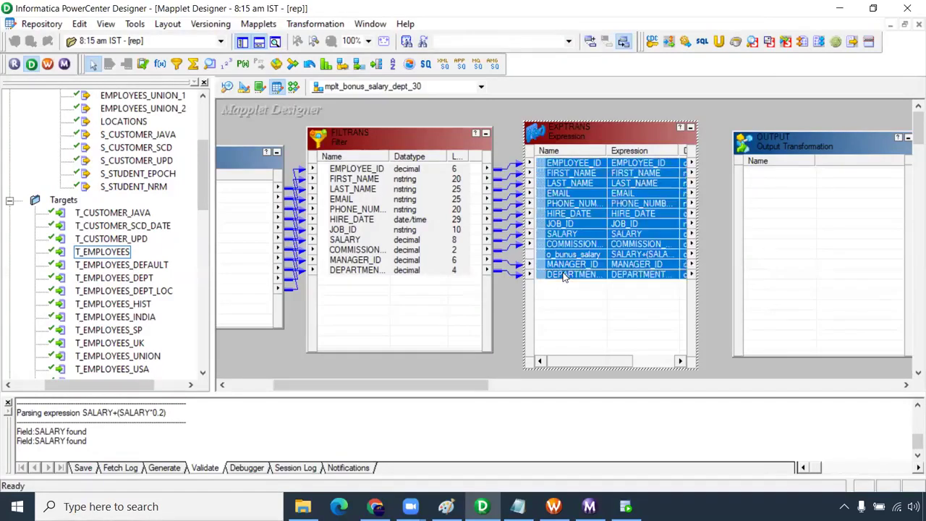
pyautogui.moveTo(571, 168); pyautogui.dragTo(785, 269)
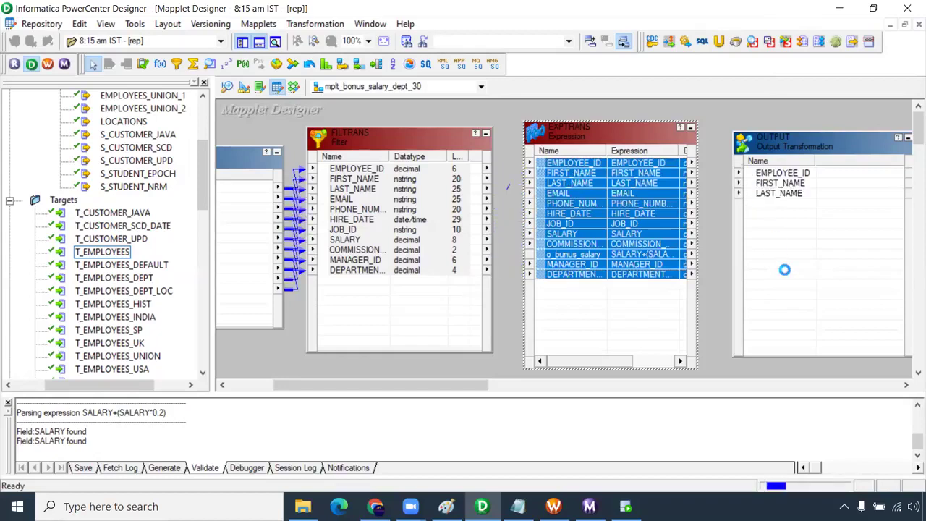
pyautogui.click(619, 203)
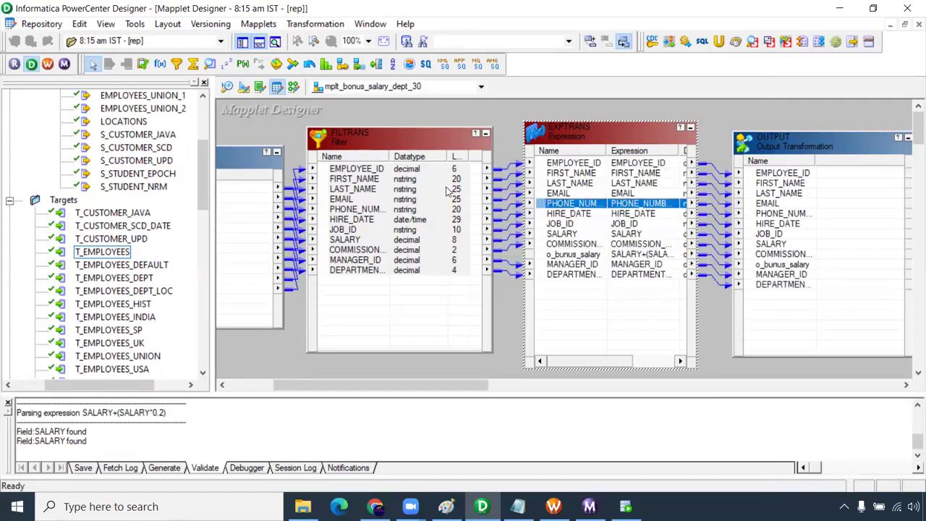
pyautogui.click(376, 202)
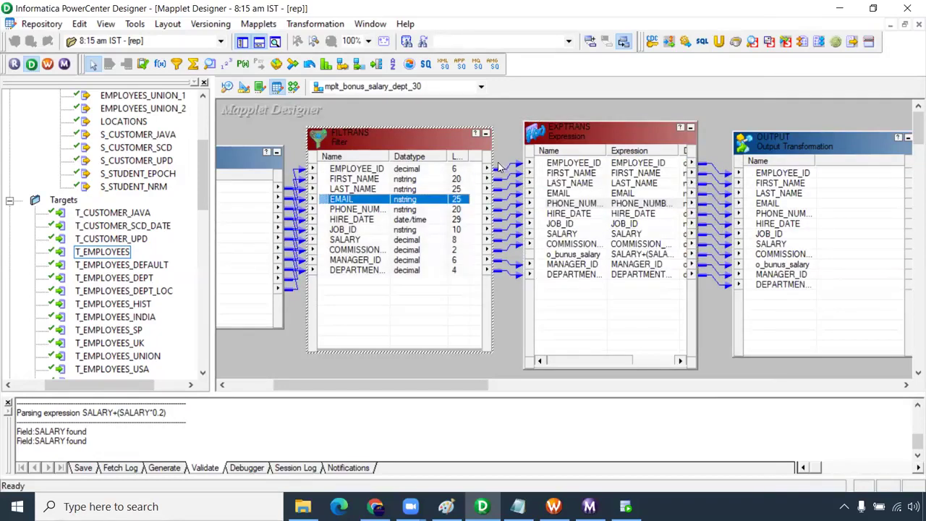
pyautogui.click(494, 118)
# - Save the mplt_bonus_salary_dept_30 mapplet to the repository
pyautogui.hotkey('ctrl', 's')
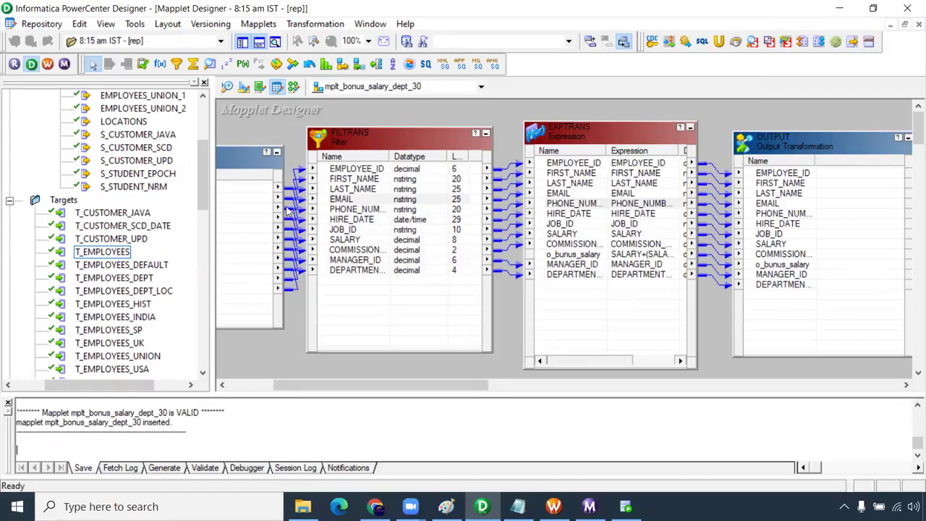
pyautogui.click(204, 171)
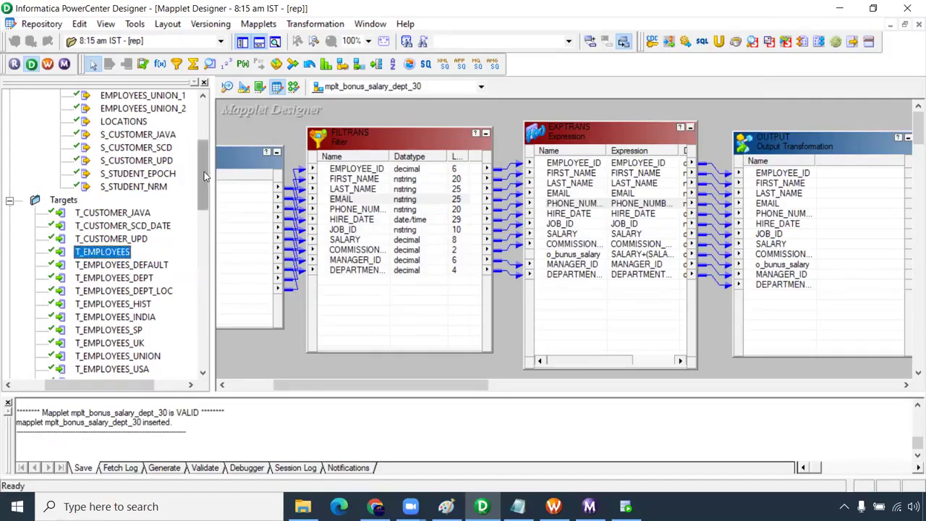
pyautogui.scroll(1, 205, 172)
pyautogui.moveTo(204, 171); pyautogui.dragTo(204, 162)
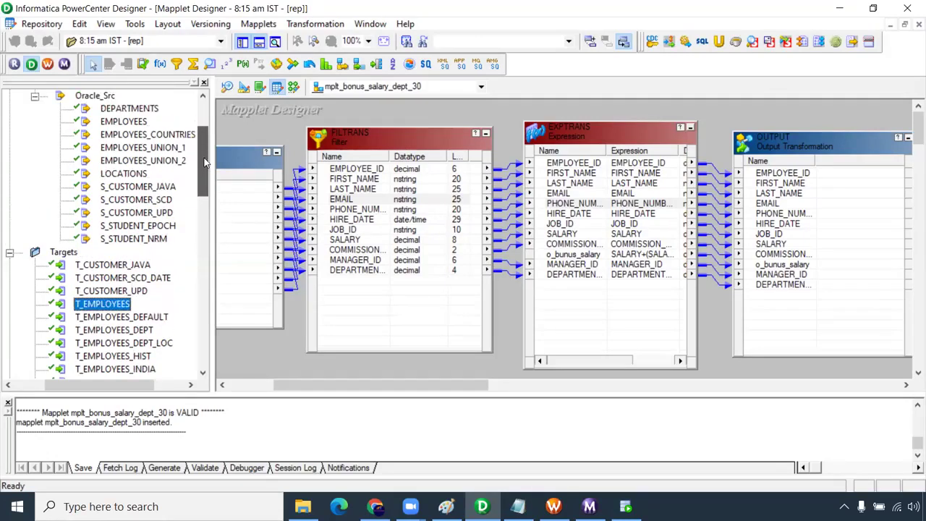
pyautogui.click(309, 65)
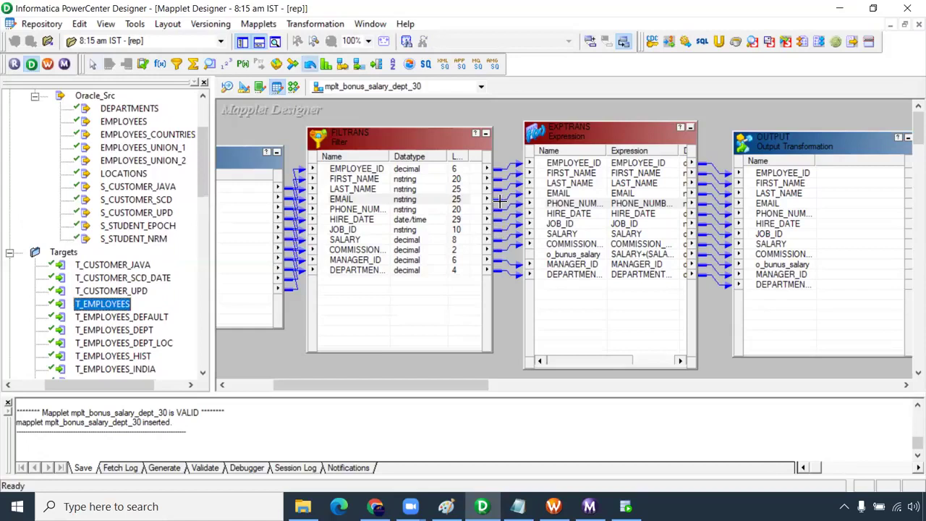
pyautogui.click(503, 143)
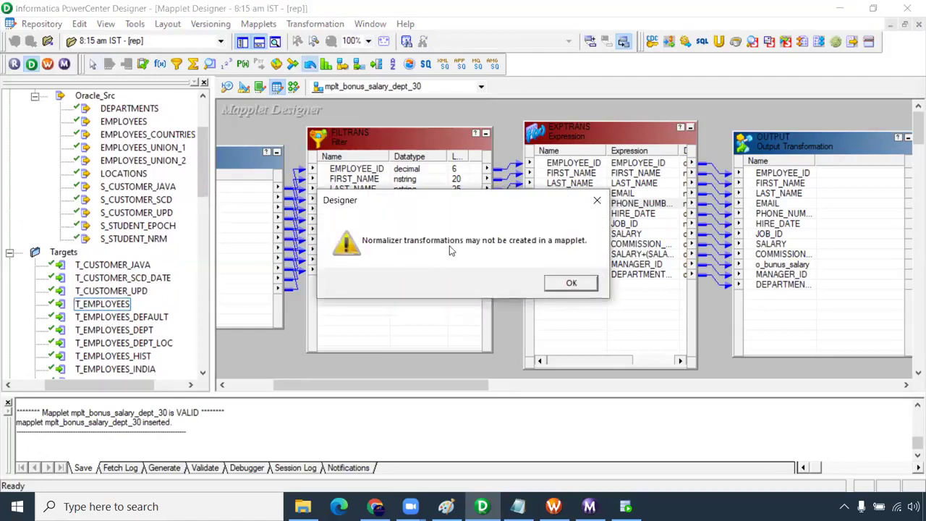
pyautogui.click(571, 282)
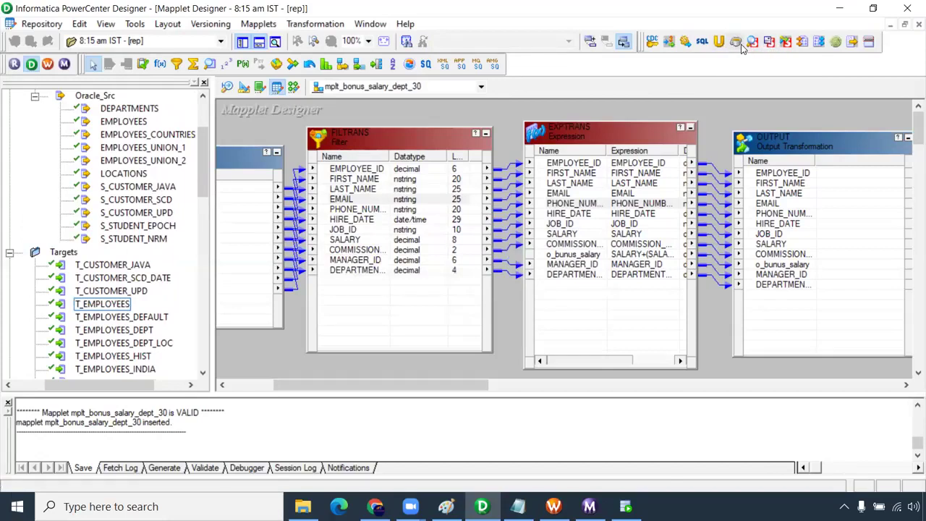
pyautogui.click(819, 41)
pyautogui.click(718, 117)
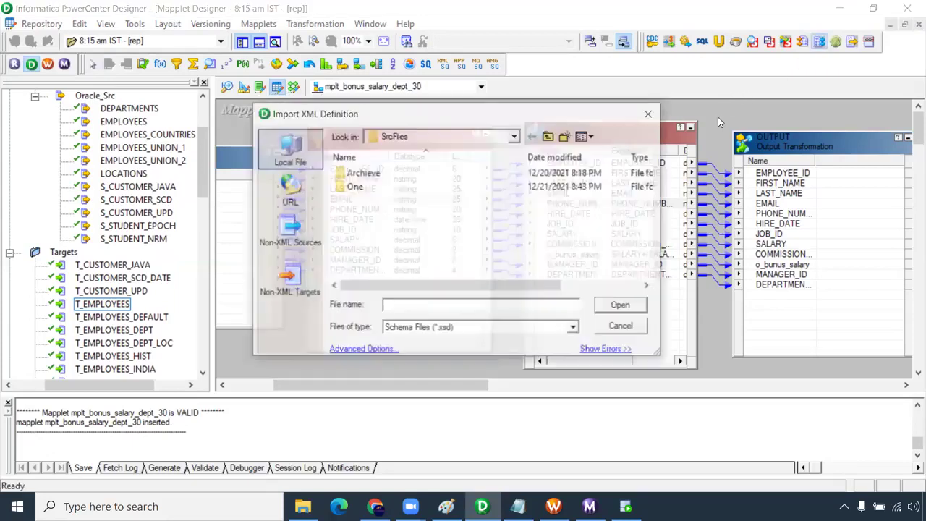
pyautogui.click(623, 327)
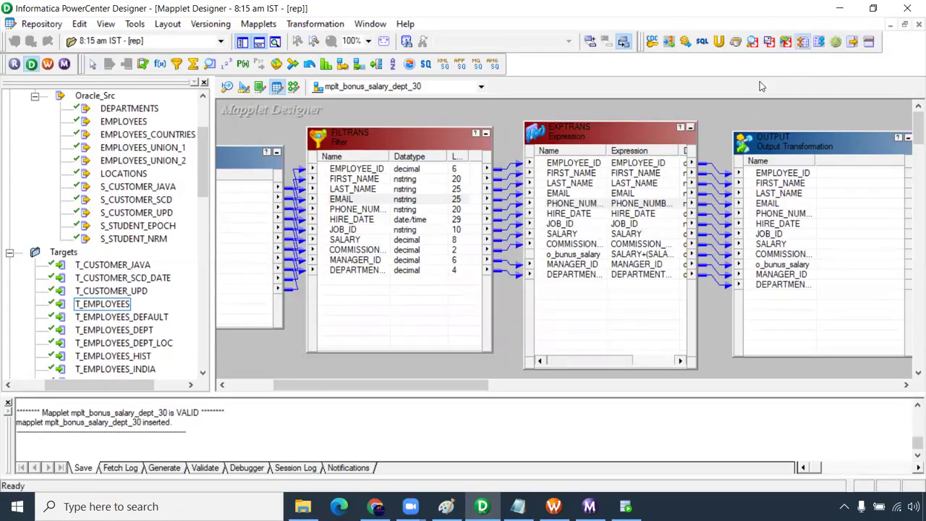
pyautogui.click(803, 42)
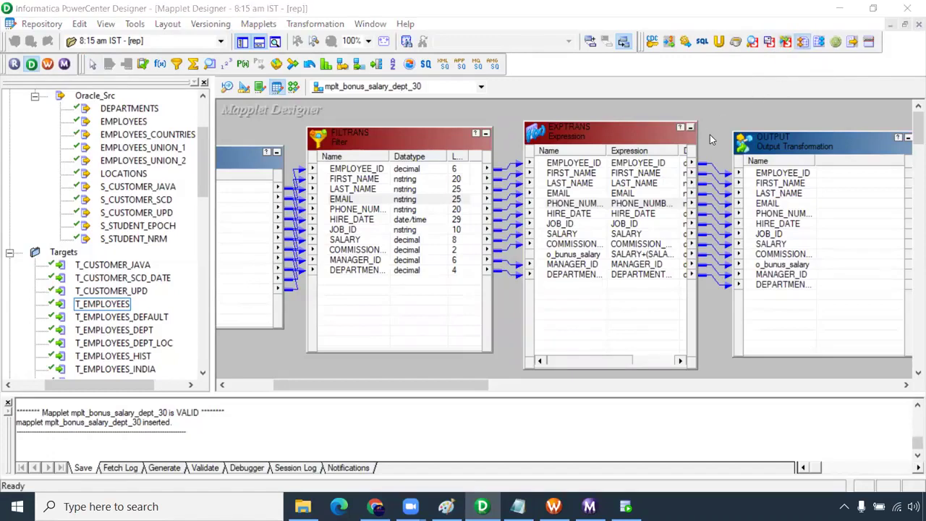
pyautogui.click(710, 134)
pyautogui.click(608, 327)
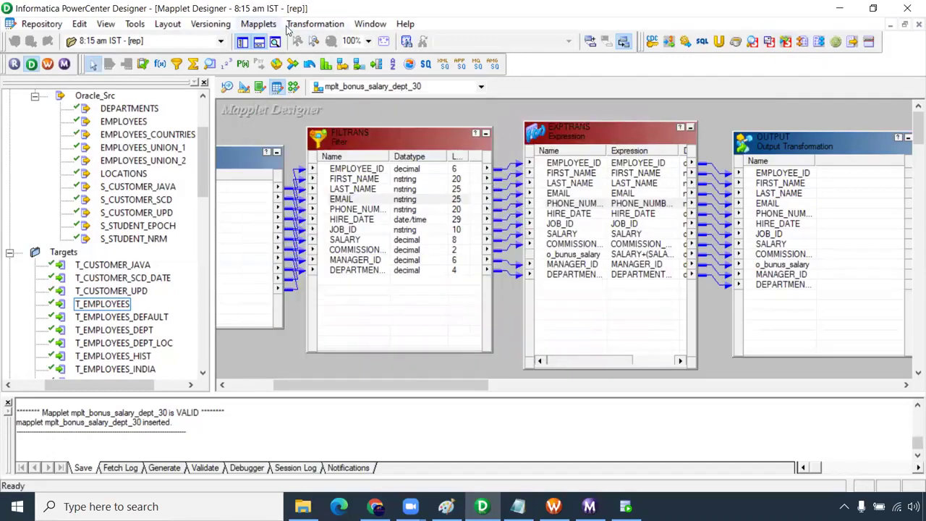
pyautogui.click(258, 24)
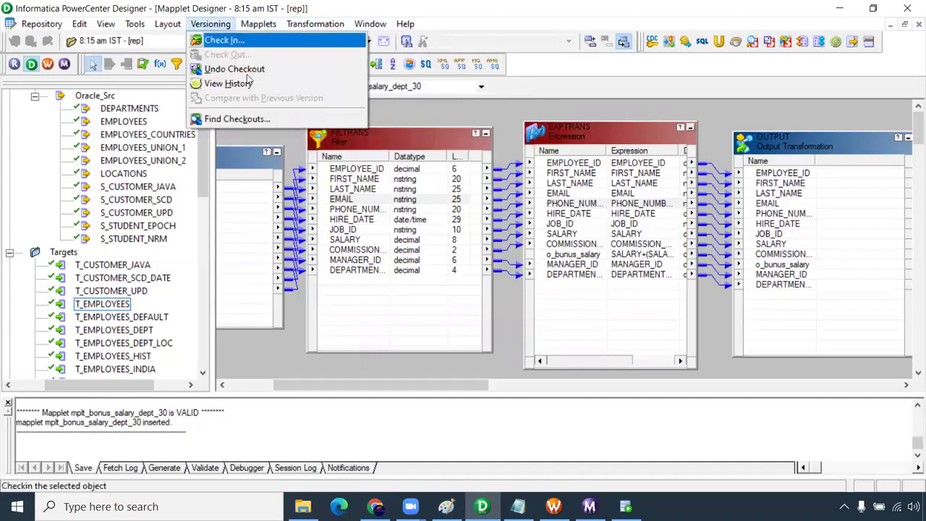
pyautogui.click(211, 23)
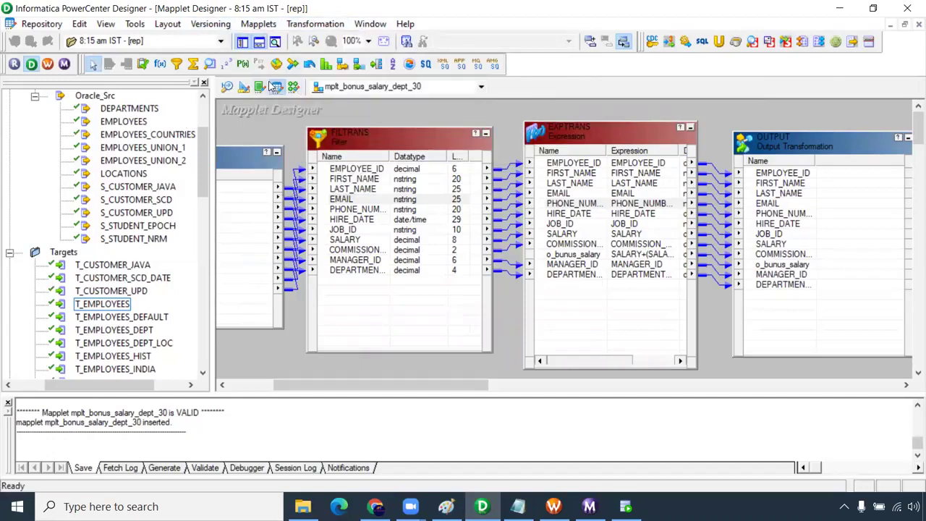
pyautogui.scroll(-4, 143, 257)
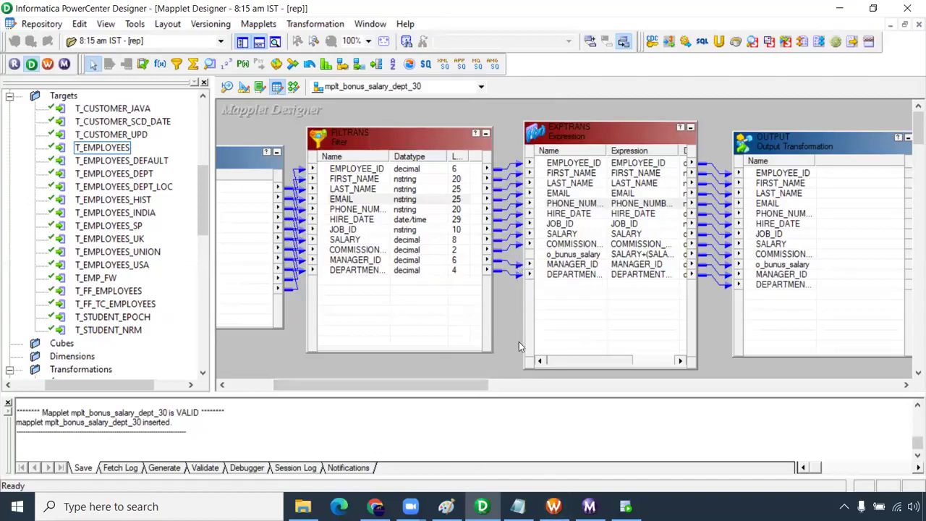
# - In Workflow Manager, create the workflow wf_mapplet_salary_bonus_dept_30
pyautogui.click(553, 506)
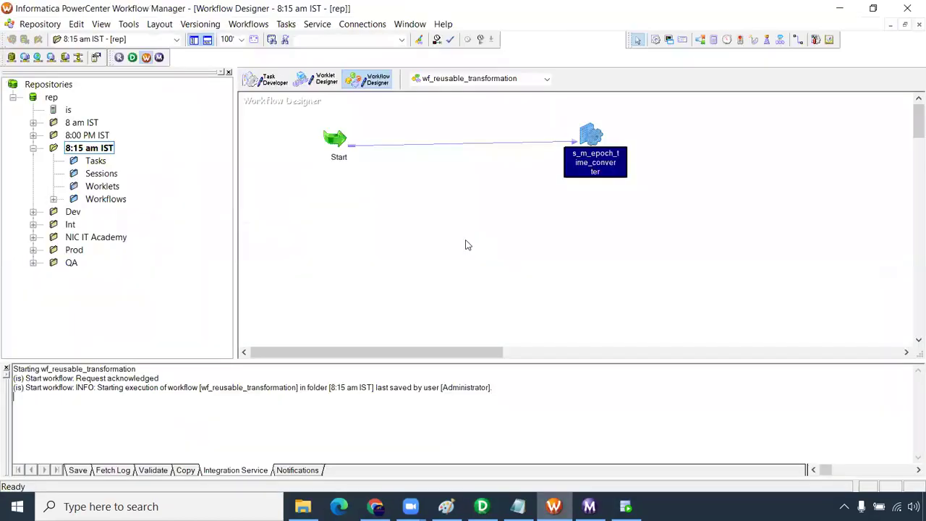
pyautogui.click(248, 24)
pyautogui.click(255, 37)
pyautogui.write('wf_mapplet_salary_')
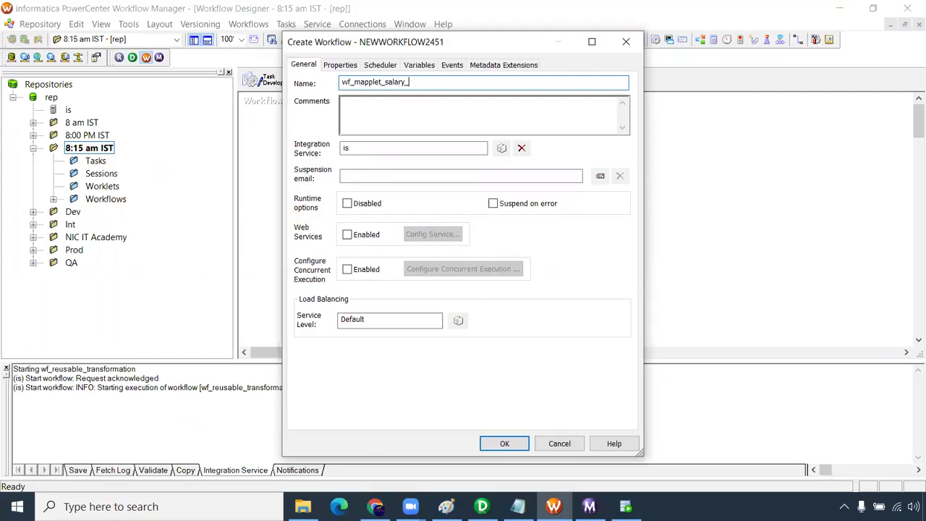
pyautogui.write('onus_dept_30')
pyautogui.press('Return')
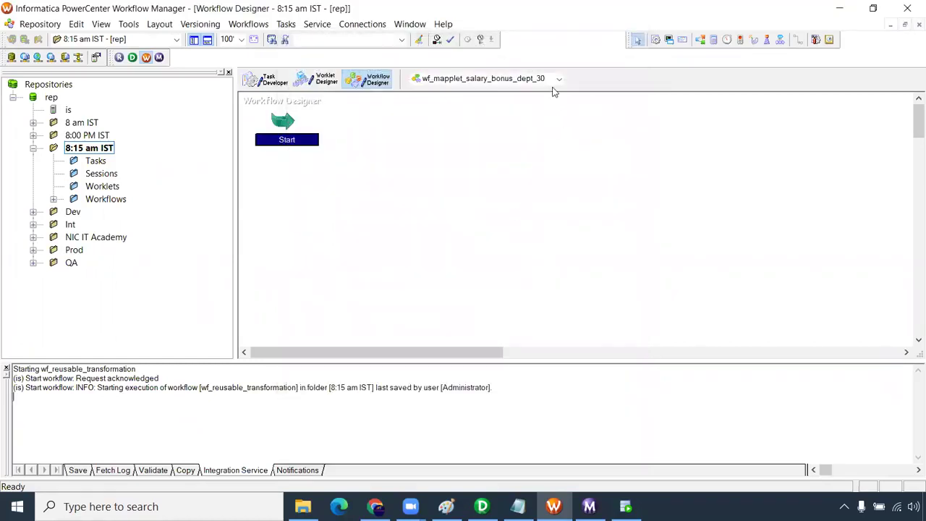
# - Add a session task, browse the available mappings, then return to Designer
pyautogui.click(656, 39)
pyautogui.click(495, 176)
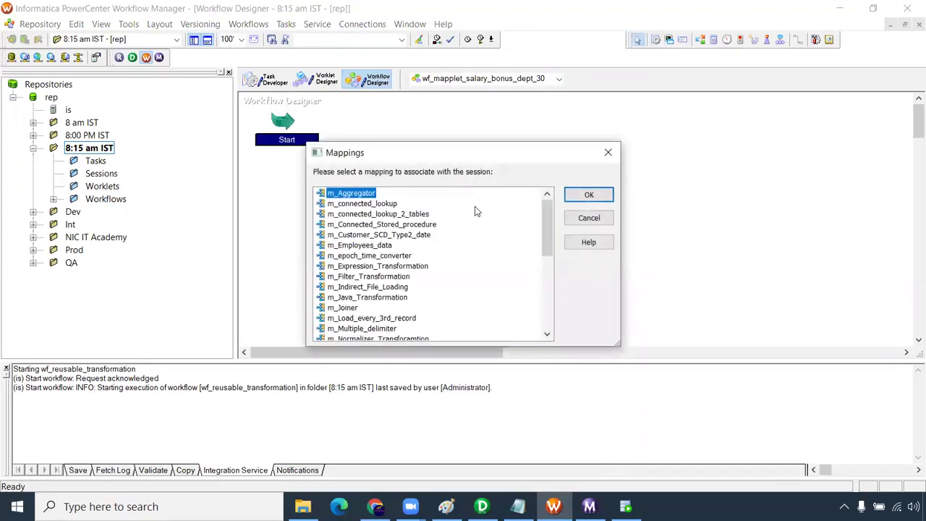
pyautogui.scroll(-1, 476, 211)
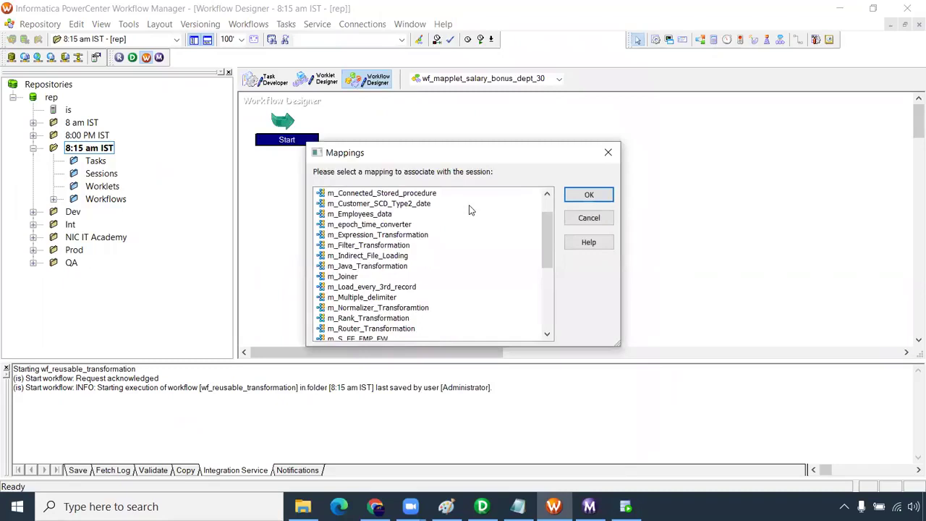
pyautogui.scroll(1, 472, 210)
pyautogui.scroll(-3, 454, 244)
pyautogui.scroll(-3, 455, 244)
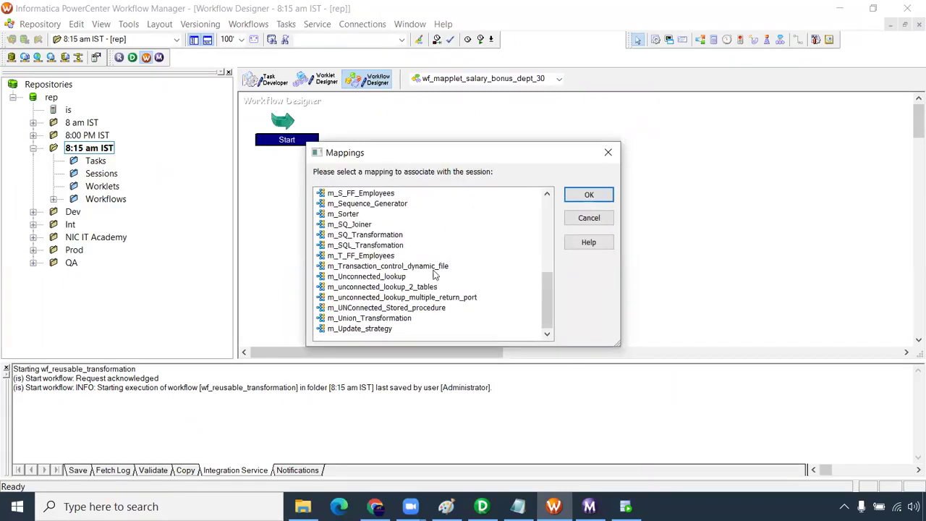
pyautogui.scroll(4, 437, 273)
pyautogui.scroll(1, 434, 276)
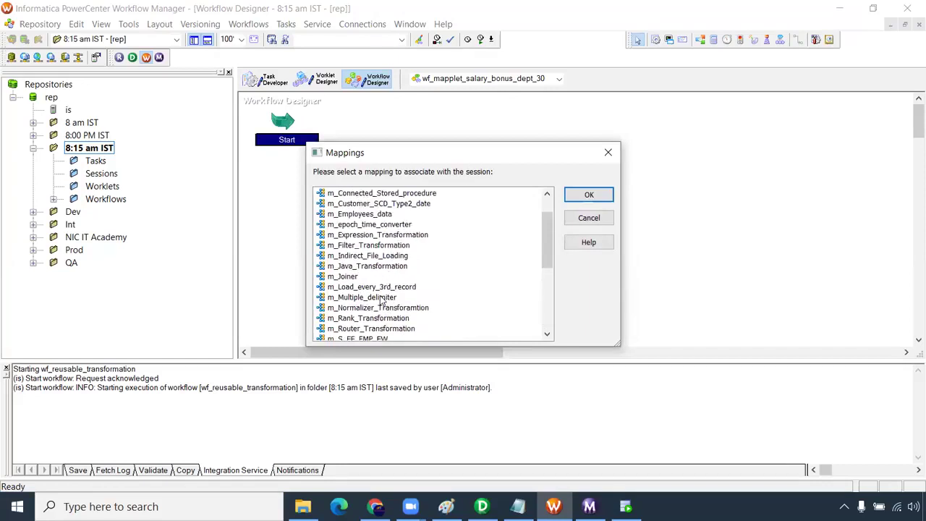
pyautogui.scroll(1, 381, 301)
pyautogui.scroll(-3, 381, 301)
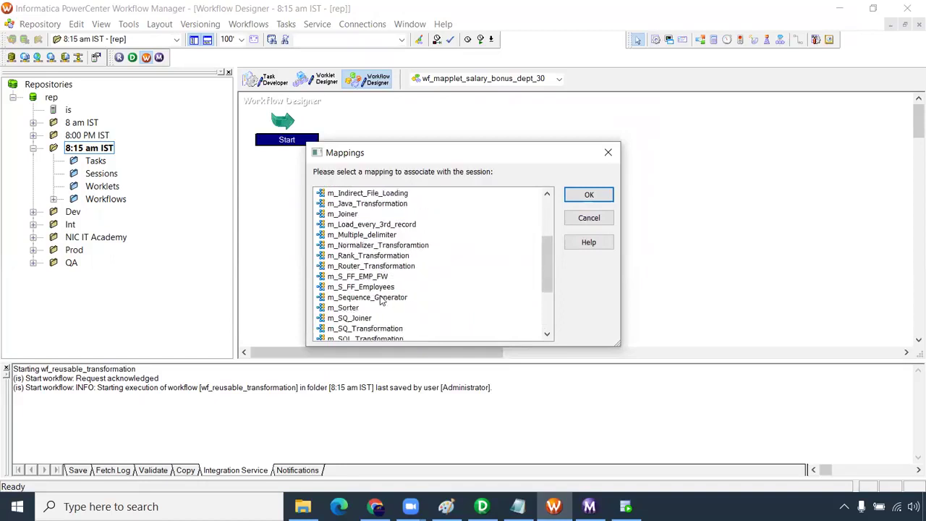
pyautogui.scroll(-2, 382, 300)
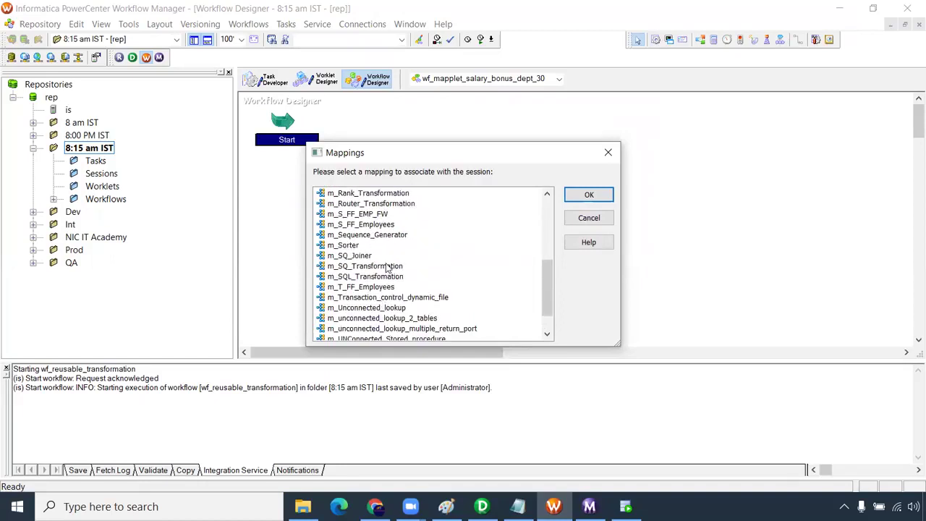
pyautogui.scroll(-1, 394, 286)
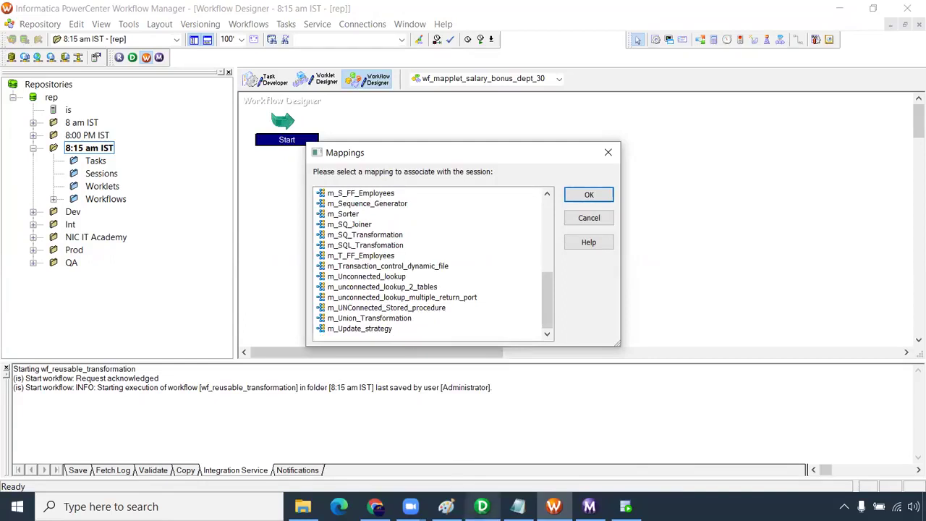
pyautogui.click(482, 507)
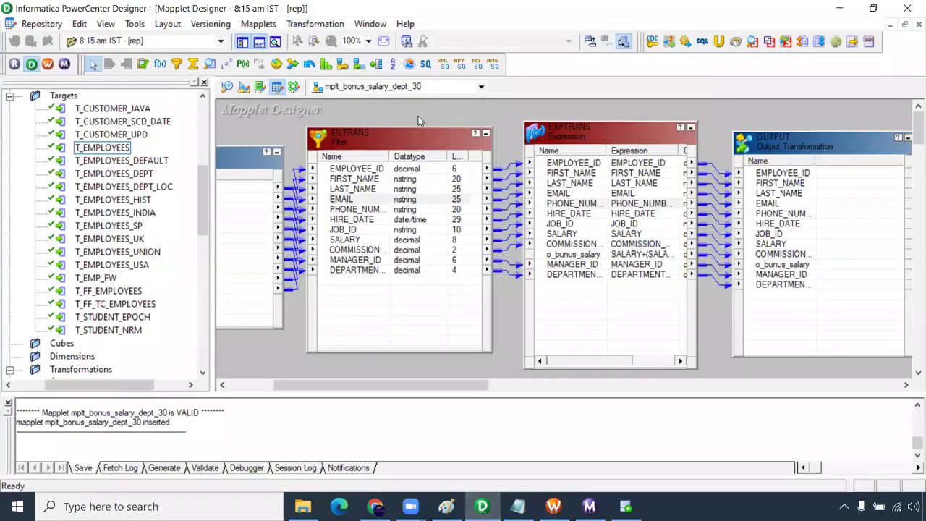
# - In Mapping Designer, create a new mapping named m_mapplet_salary_bonus
pyautogui.click(292, 87)
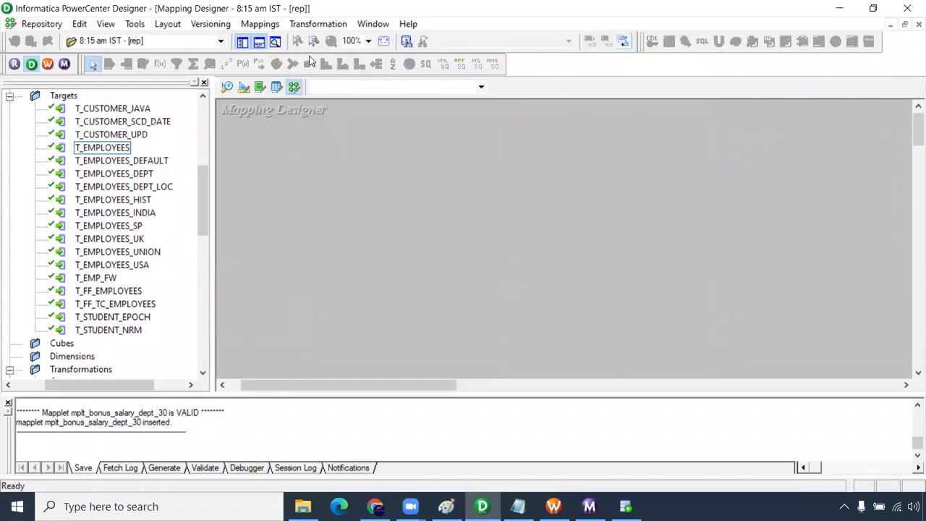
pyautogui.click(260, 24)
pyautogui.click(271, 37)
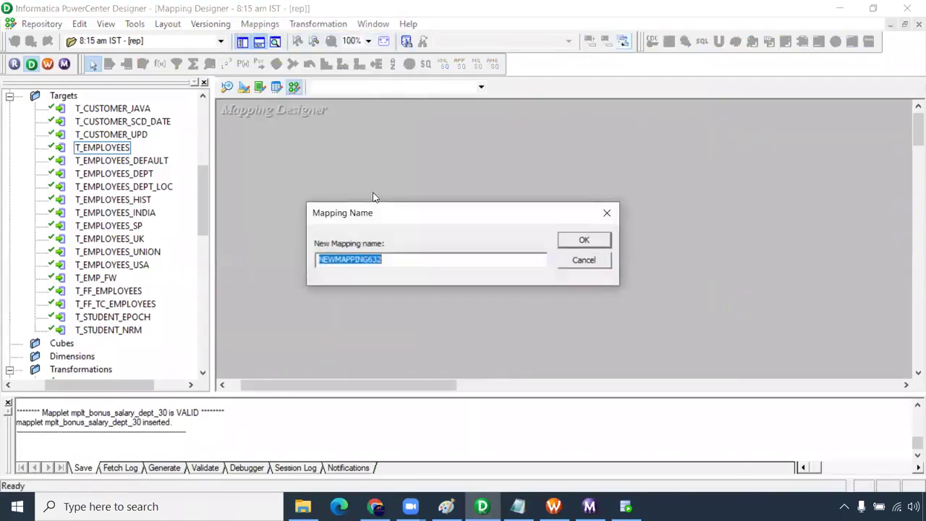
pyautogui.write('m')
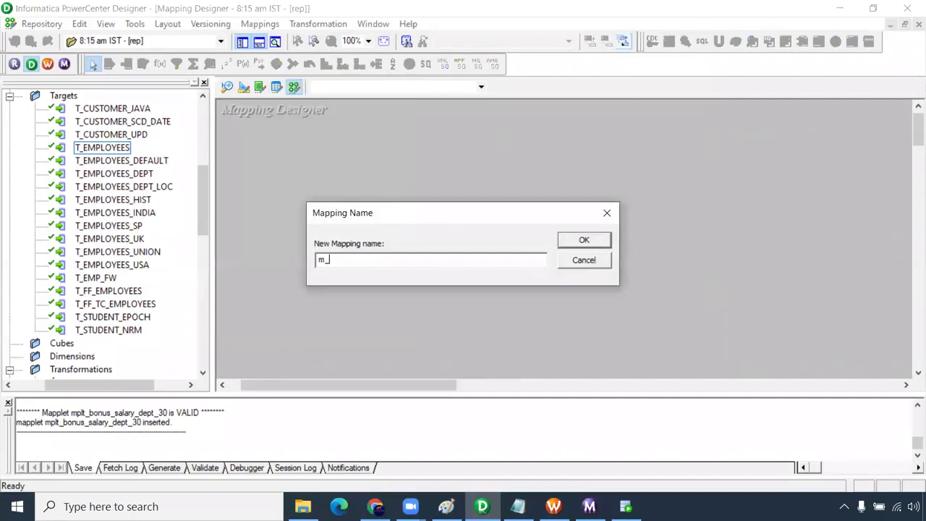
pyautogui.write('_sal')
pyautogui.press('BackSpace')
pyautogui.press('BackSpace')
pyautogui.press('BackSpace')
pyautogui.write('mappletesalary_bonus')
pyautogui.press('Return')
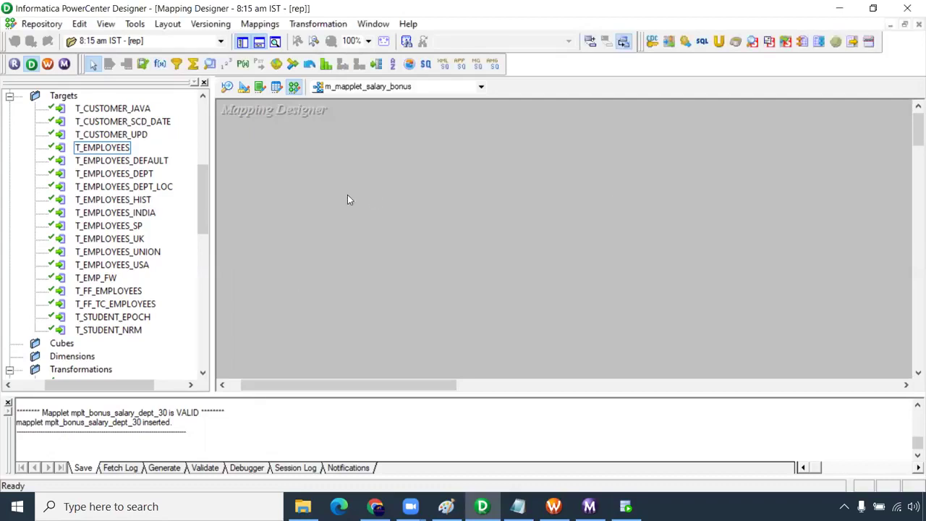
# - Add the EMPLOYEES source with SQ_EMPLOYEES and the T_EMPLOYEES target to the mapping
pyautogui.moveTo(203, 201); pyautogui.dragTo(198, 152)
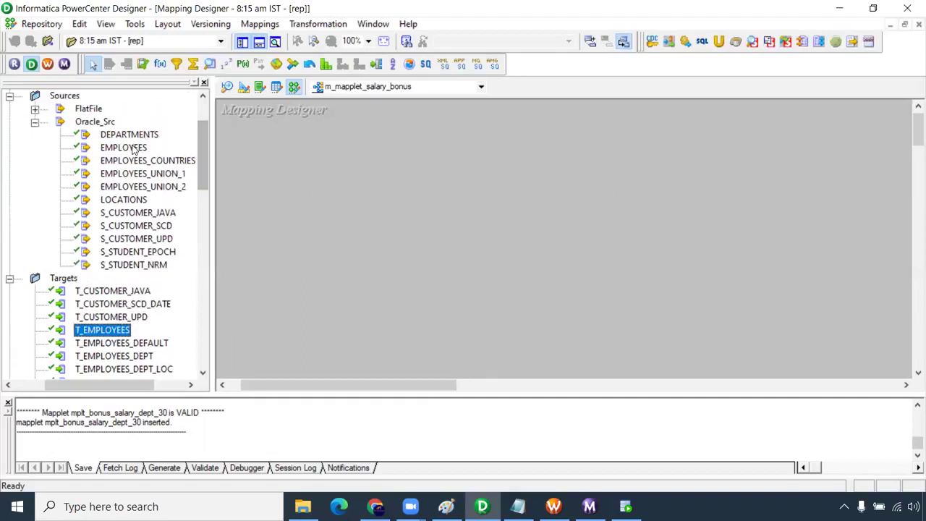
pyautogui.moveTo(132, 147); pyautogui.dragTo(312, 145)
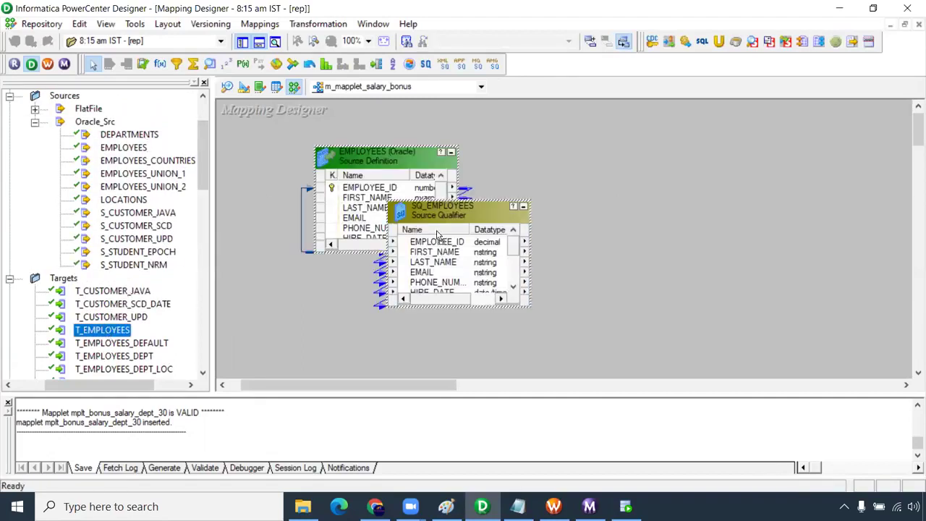
pyautogui.moveTo(437, 231); pyautogui.dragTo(724, 119)
pyautogui.moveTo(423, 384); pyautogui.dragTo(328, 306)
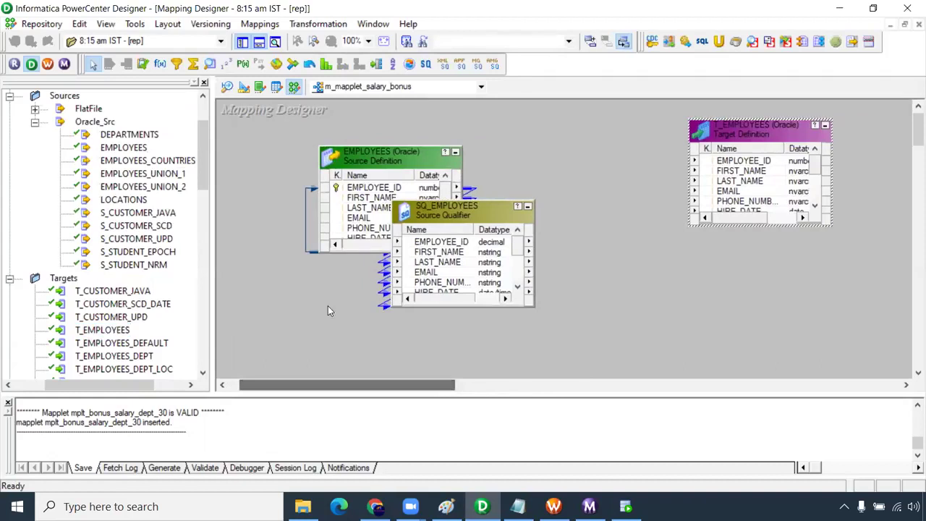
pyautogui.scroll(2, 109, 217)
# - Collapse the source and target lists and select mplt_bonus_salary_dept_30 under Mapplets
pyautogui.click(35, 200)
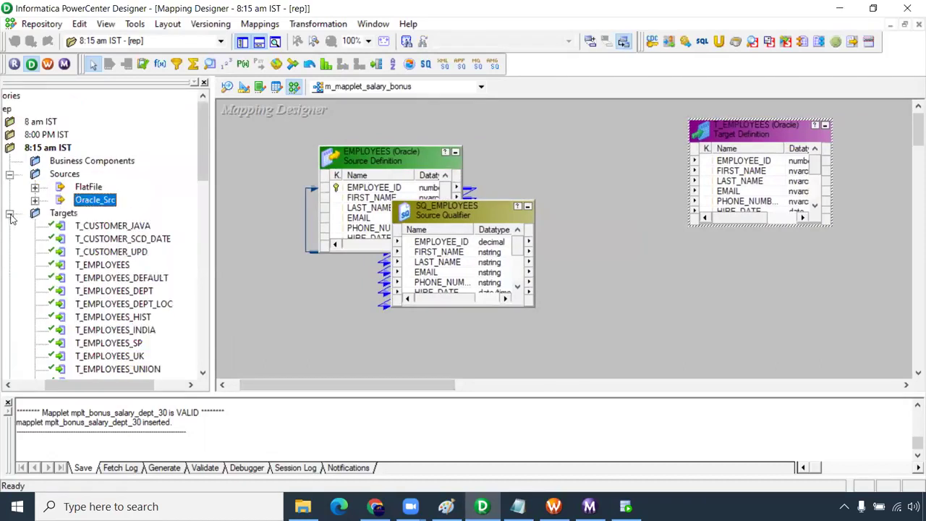
pyautogui.click(10, 214)
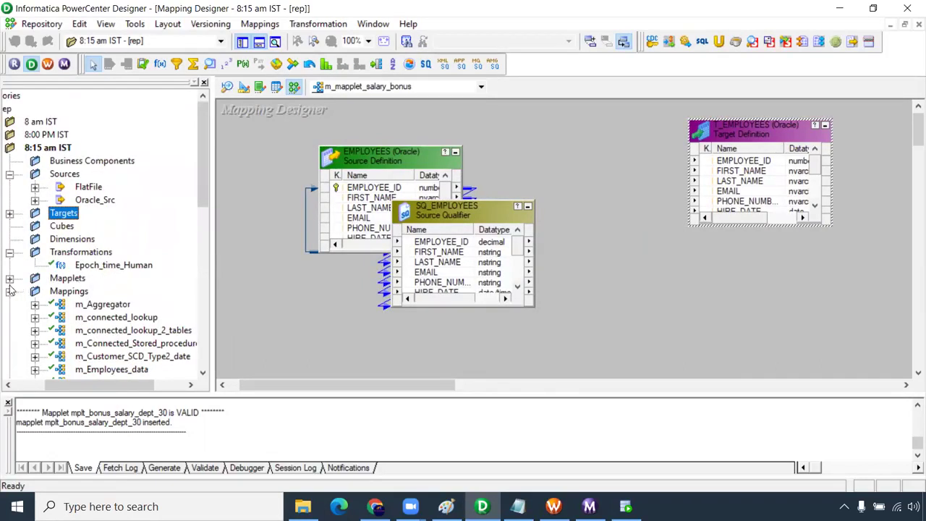
pyautogui.click(9, 278)
pyautogui.click(85, 292)
# - Place mplt_bonus_salary_dept_30 in the mapping and link all SQ_EMPLOYEES ports to its inputs
pyautogui.moveTo(85, 291); pyautogui.dragTo(558, 162)
pyautogui.moveTo(567, 128); pyautogui.dragTo(568, 128)
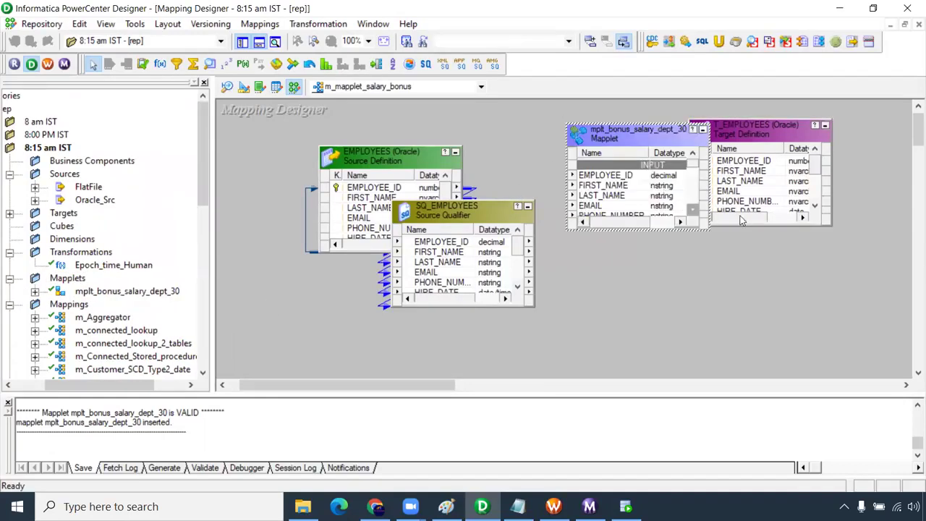
pyautogui.moveTo(769, 123); pyautogui.dragTo(818, 132)
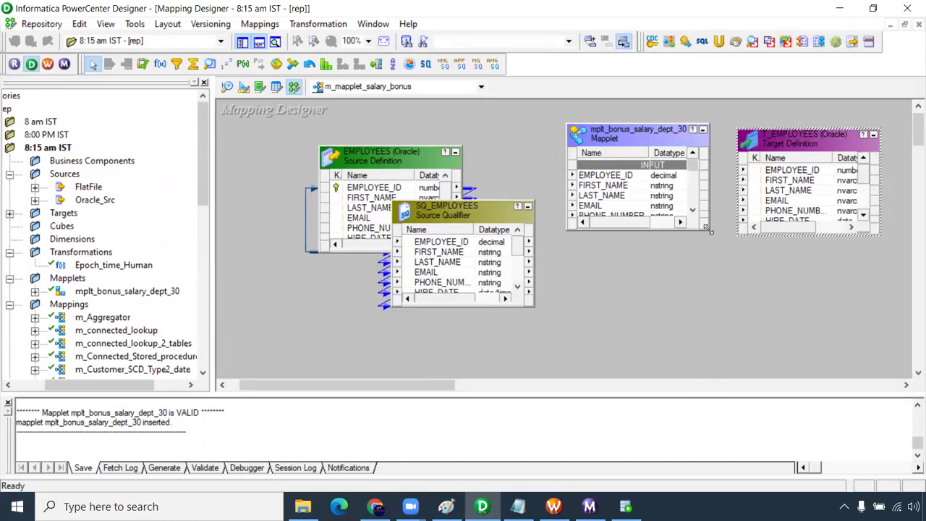
pyautogui.moveTo(708, 230); pyautogui.dragTo(751, 377)
pyautogui.click(469, 242)
pyautogui.rightClick(469, 241)
pyautogui.click(485, 243)
pyautogui.moveTo(469, 244); pyautogui.dragTo(622, 177)
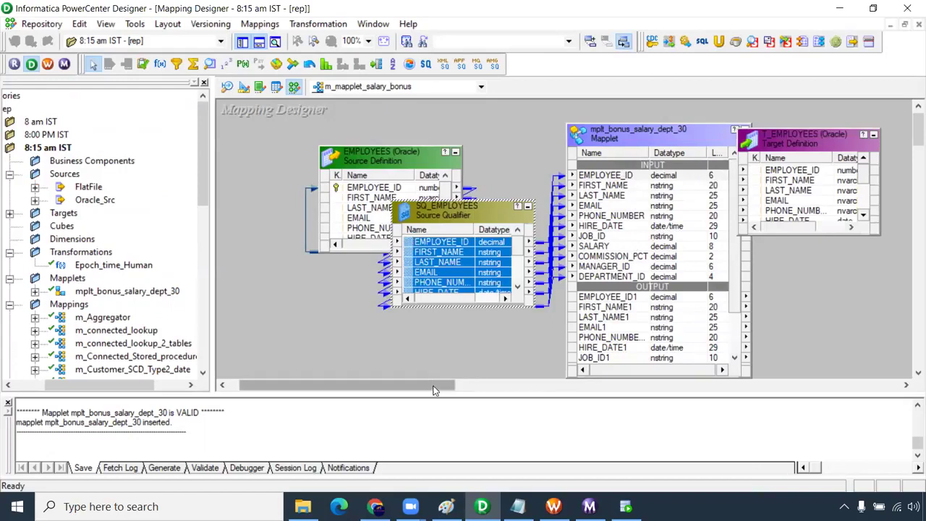
# - Move T_EMPLOYEES further right and enlarge it to show all columns
pyautogui.moveTo(434, 385); pyautogui.dragTo(505, 385)
pyautogui.moveTo(592, 133); pyautogui.dragTo(751, 131)
pyautogui.moveTo(511, 232); pyautogui.dragTo(510, 269)
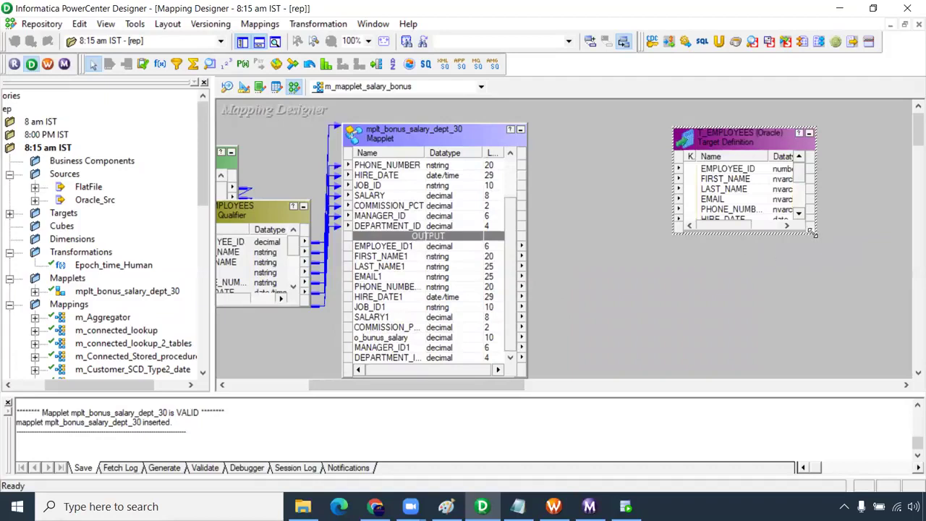
pyautogui.moveTo(812, 233); pyautogui.dragTo(876, 365)
# - Link mapplet outputs EMPLOYEE_ID1 through JOB_ID1 to T_EMPLOYEES EMPLOYEE_ID through JOB_ID
pyautogui.click(420, 247)
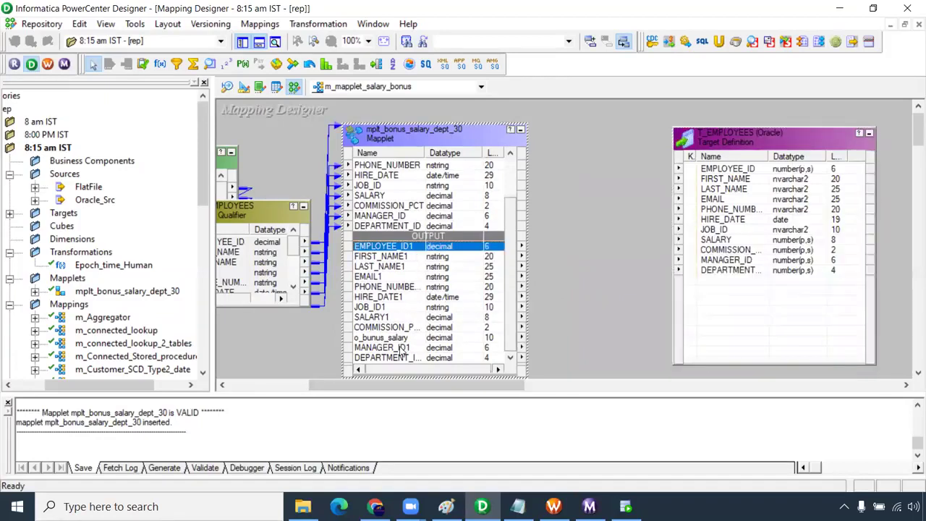
pyautogui.keyDown('shift'); pyautogui.click(389, 318); pyautogui.keyUp('shift')
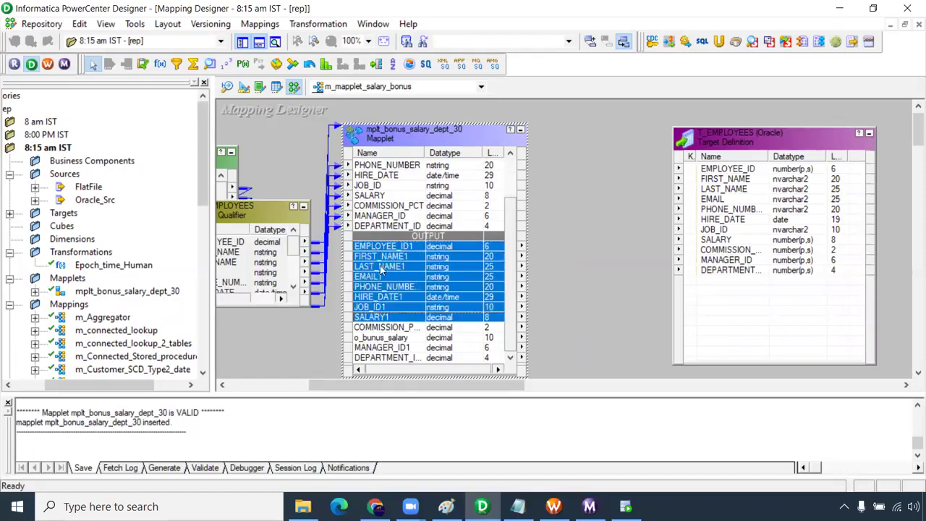
pyautogui.keyDown('ctrl'); pyautogui.click(391, 329); pyautogui.keyUp('ctrl')
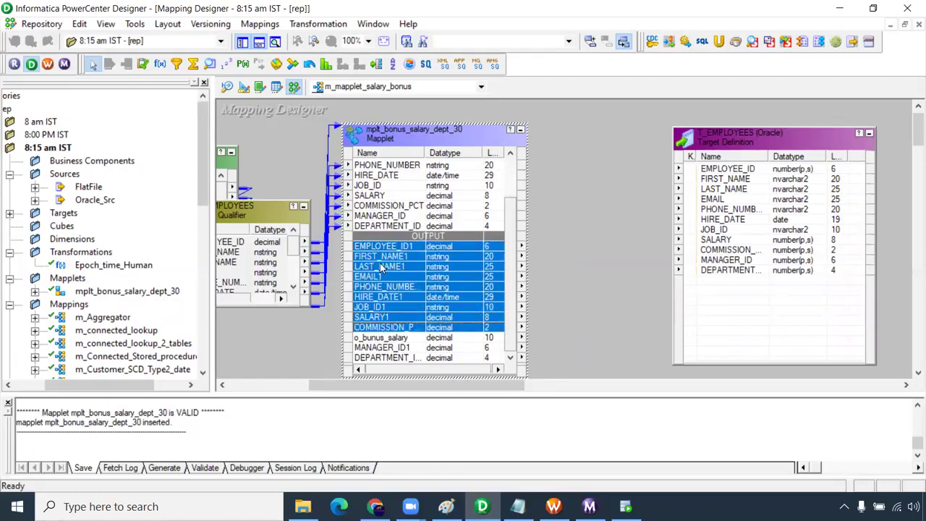
pyautogui.keyDown('ctrl'); pyautogui.click(387, 319); pyautogui.keyUp('ctrl')
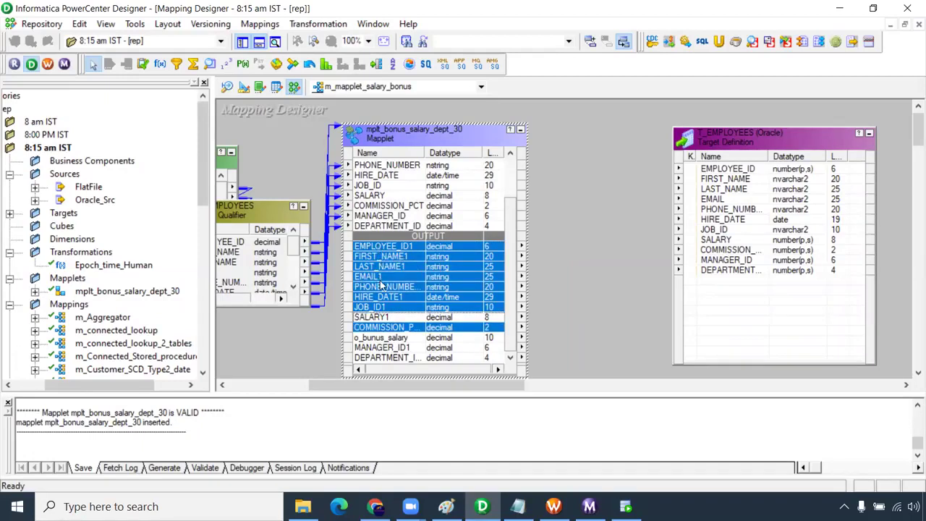
pyautogui.click(385, 306)
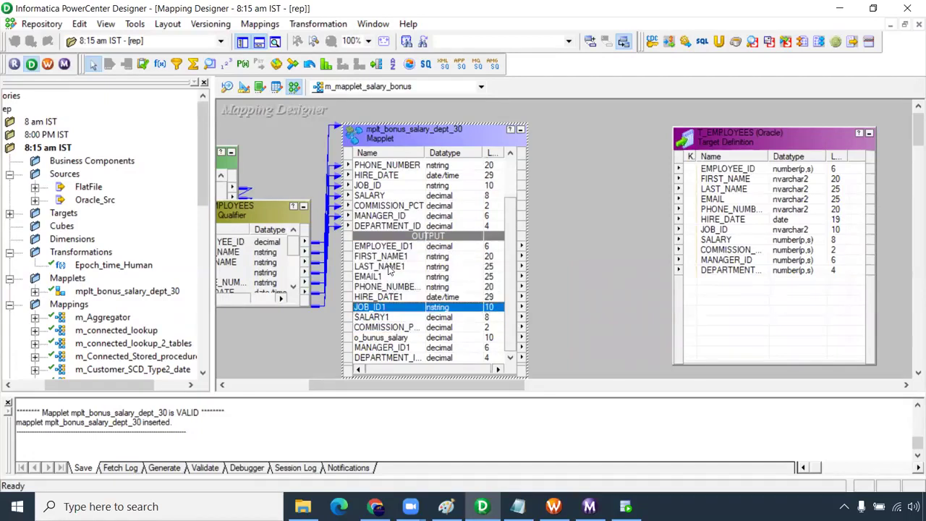
pyautogui.keyDown('shift'); pyautogui.click(389, 252); pyautogui.keyUp('shift')
pyautogui.moveTo(389, 252); pyautogui.dragTo(727, 171)
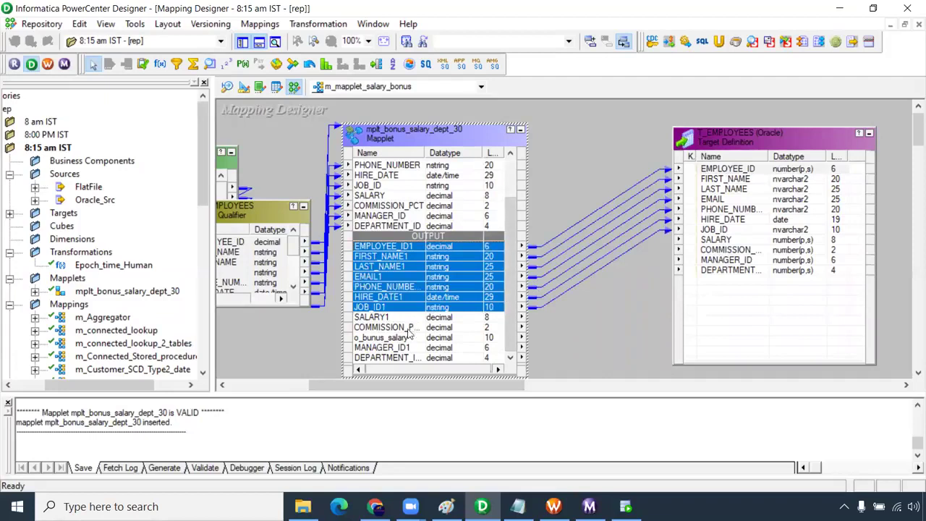
# - Link the salary, commission, o_bunus_salary and department outputs to T_EMPLOYEES
pyautogui.click(387, 318)
pyautogui.keyDown('shift'); pyautogui.click(387, 337); pyautogui.keyUp('shift')
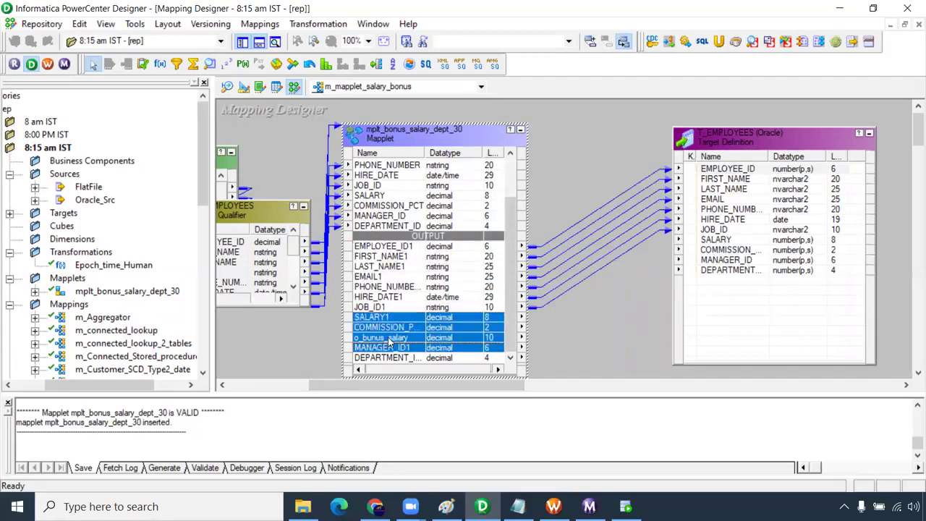
pyautogui.moveTo(371, 322); pyautogui.dragTo(716, 241)
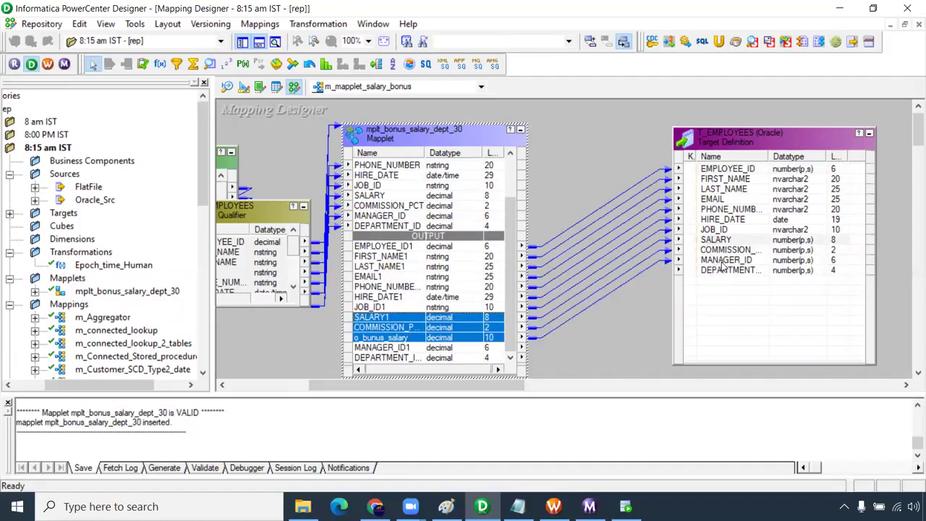
pyautogui.moveTo(394, 357); pyautogui.dragTo(717, 273)
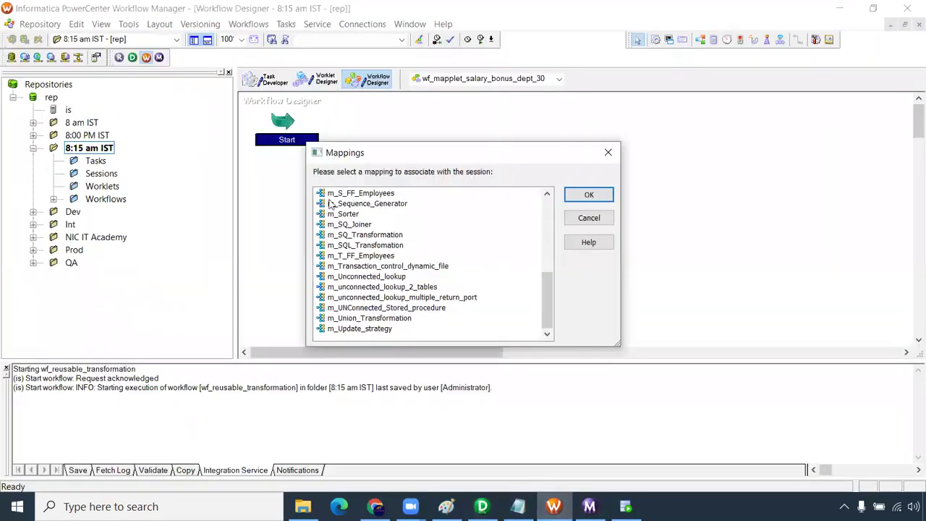
# - Add a session for m_mapplet_salary_bonus to the workflow and link Start to it
pyautogui.click(579, 218)
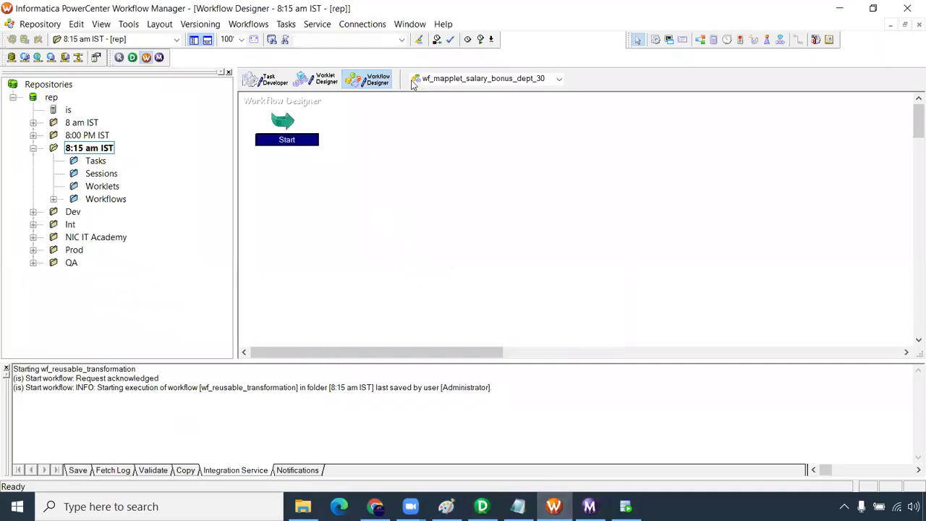
pyautogui.click(655, 44)
pyautogui.click(541, 165)
pyautogui.scroll(-2, 402, 244)
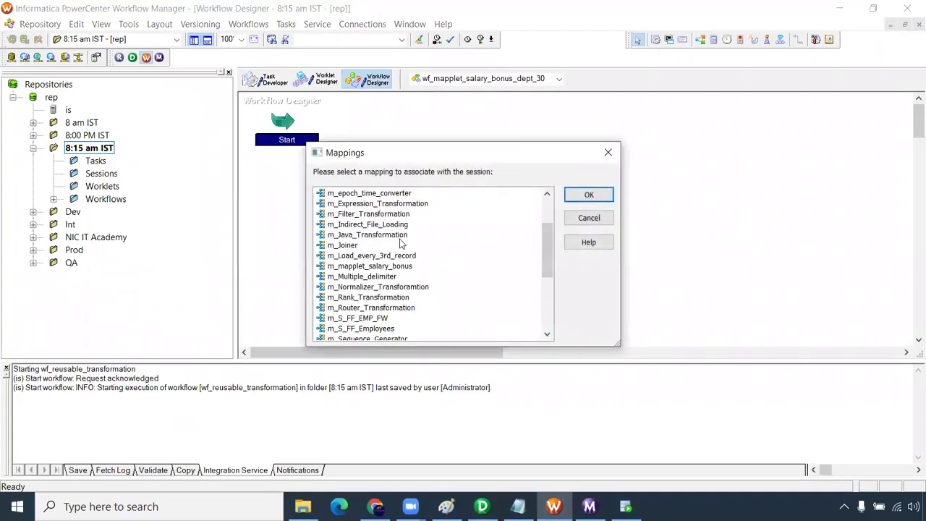
pyautogui.click(380, 267)
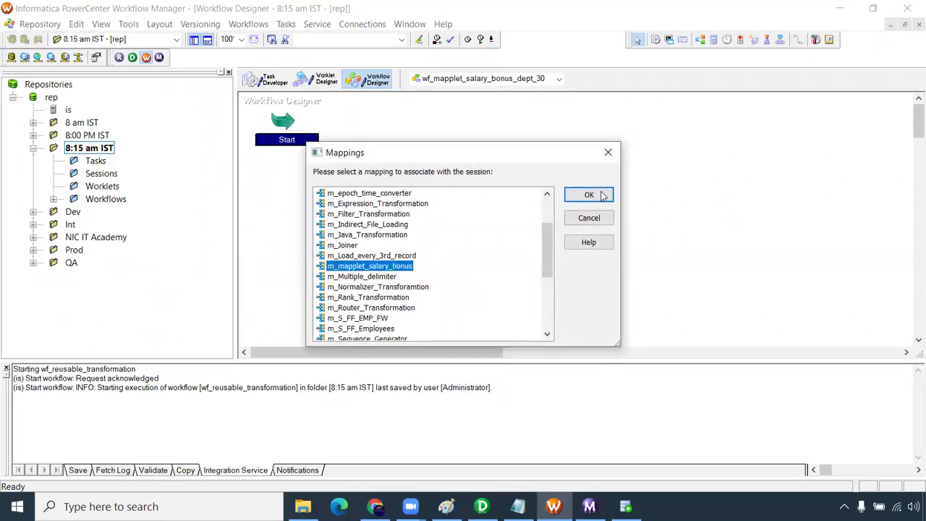
pyautogui.click(589, 196)
pyautogui.click(798, 39)
pyautogui.moveTo(562, 144); pyautogui.dragTo(623, 134)
# - Set the session's T_EMPLOYEES target connection to Oracle_Tgt and apply the changes
pyautogui.doubleClick(627, 155)
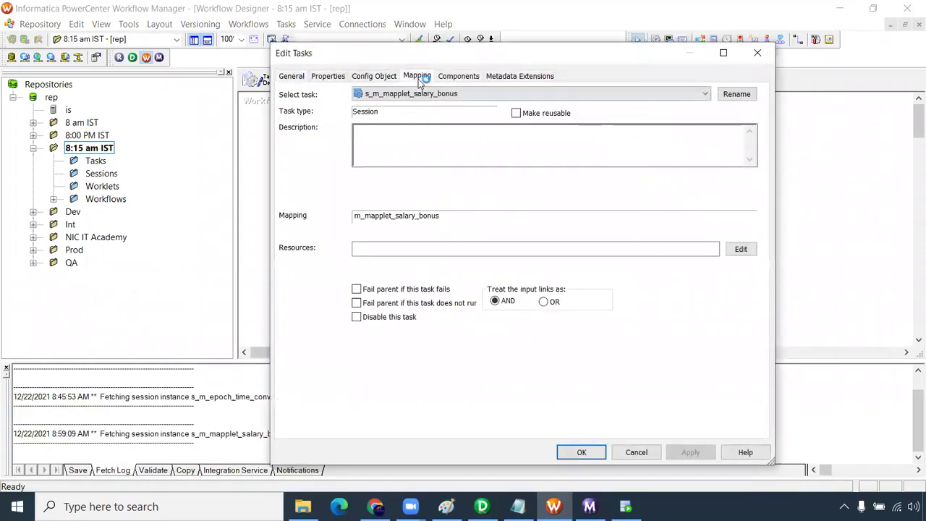
pyautogui.click(418, 76)
pyautogui.click(338, 201)
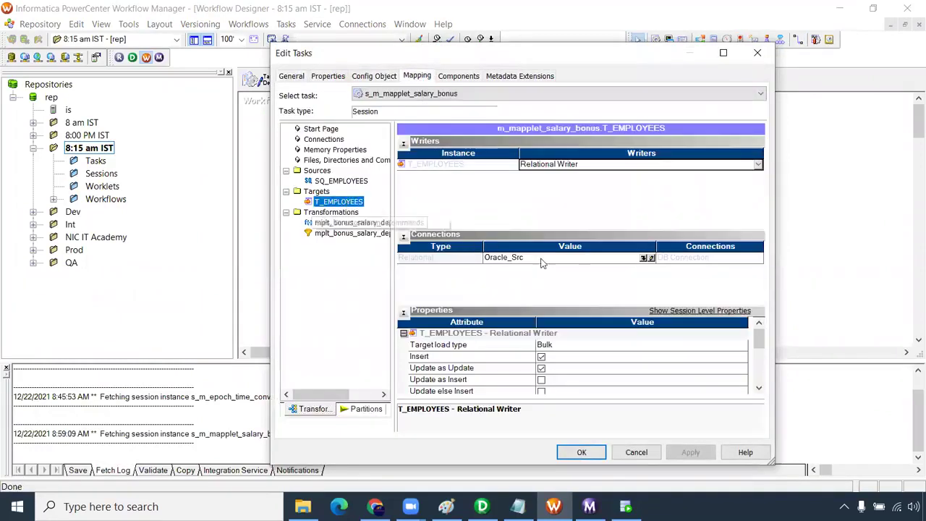
pyautogui.click(644, 258)
pyautogui.click(484, 269)
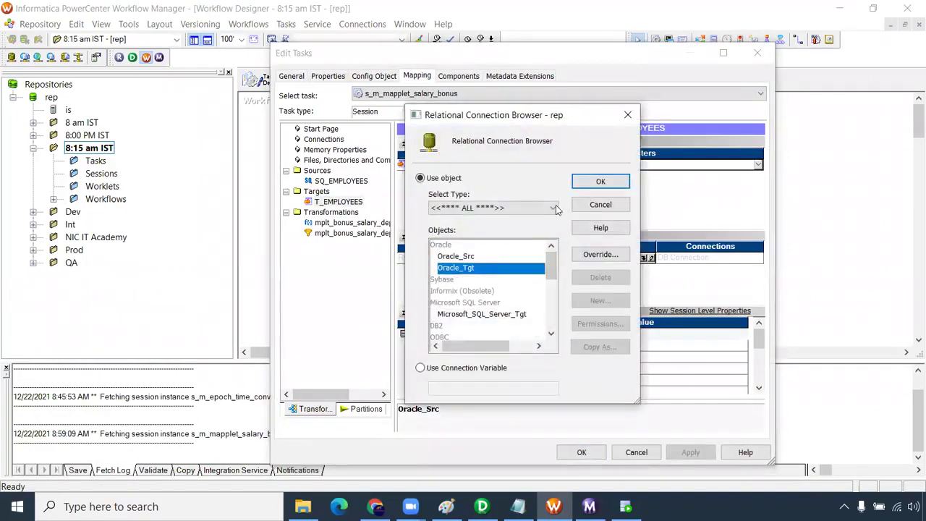
pyautogui.click(578, 187)
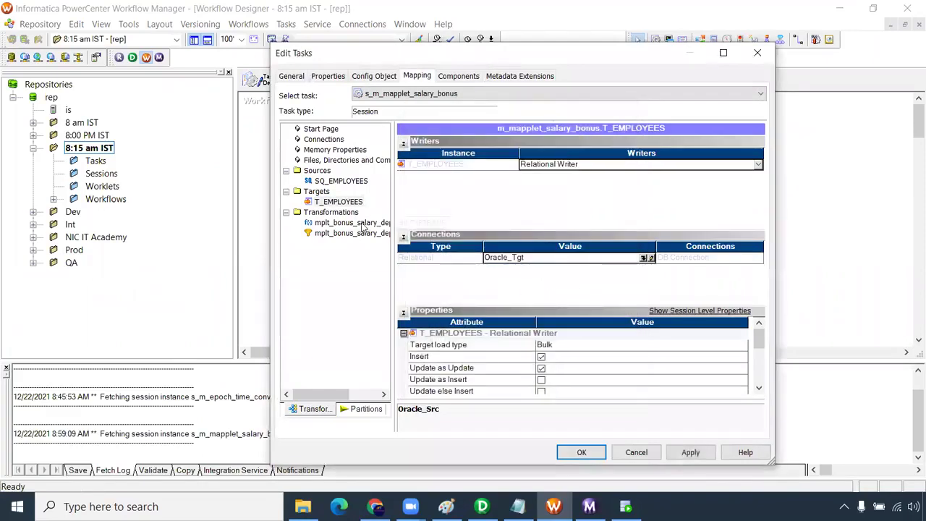
pyautogui.scroll(-4, 757, 387)
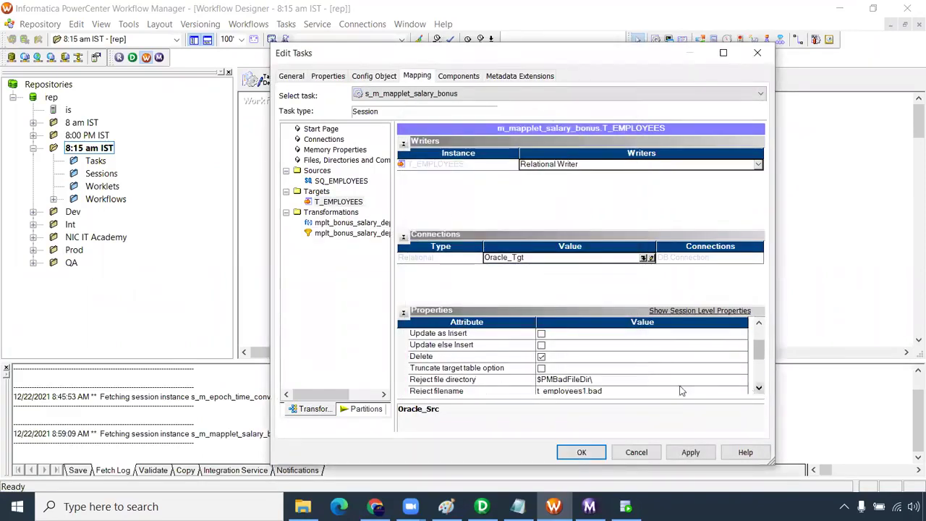
pyautogui.click(365, 224)
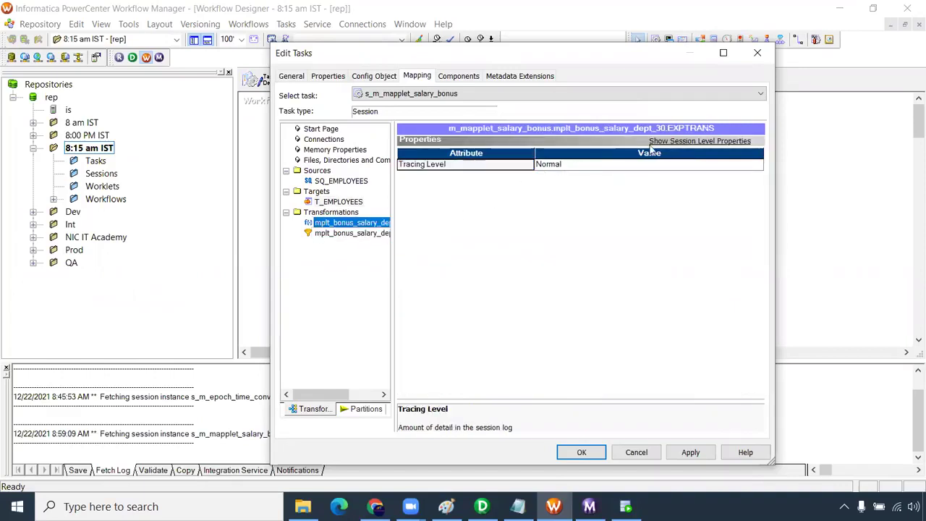
pyautogui.click(681, 142)
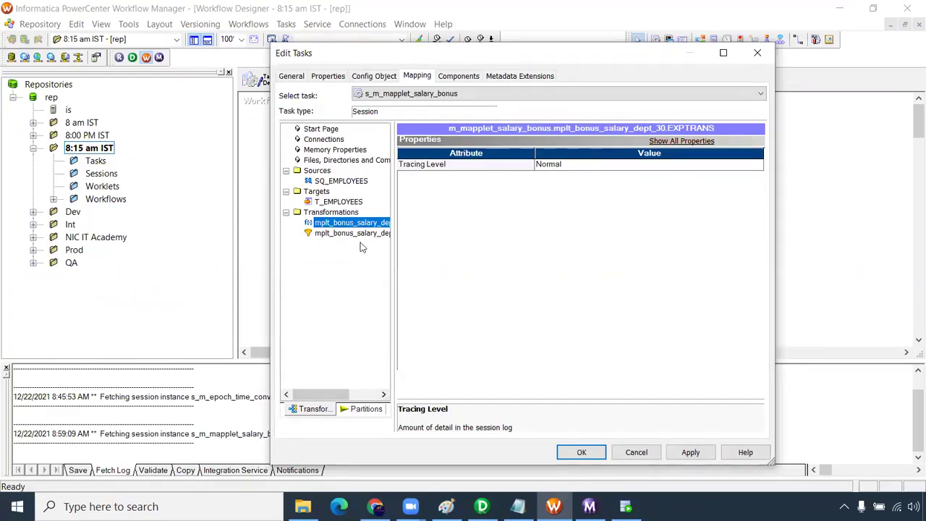
pyautogui.click(689, 455)
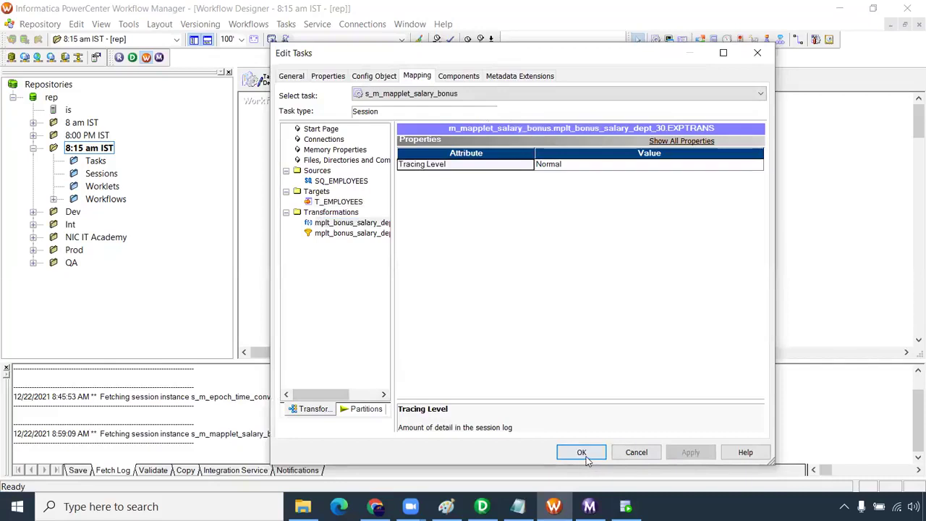
pyautogui.click(581, 454)
# - Save the workflow and start wf_mapplet_salary_bonus_dept_30
pyautogui.hotkey('ctrl', 's')
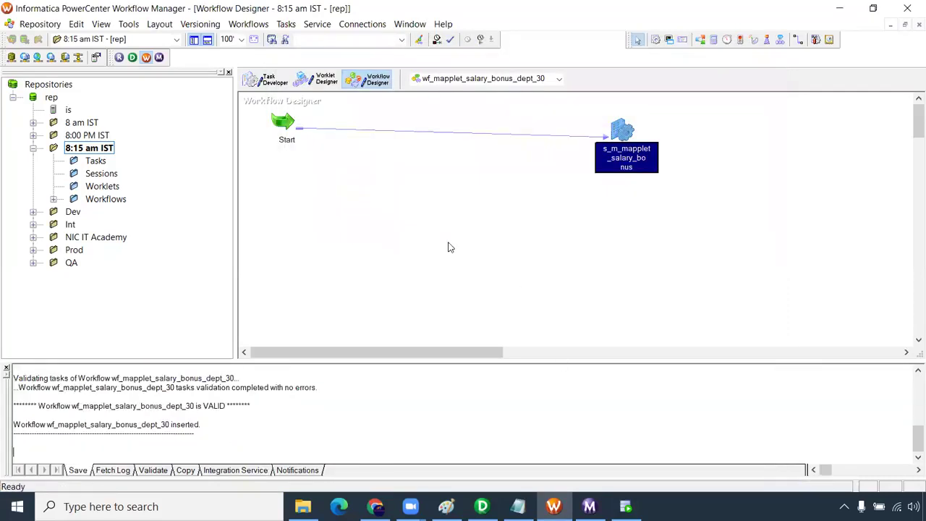
pyautogui.rightClick(434, 166)
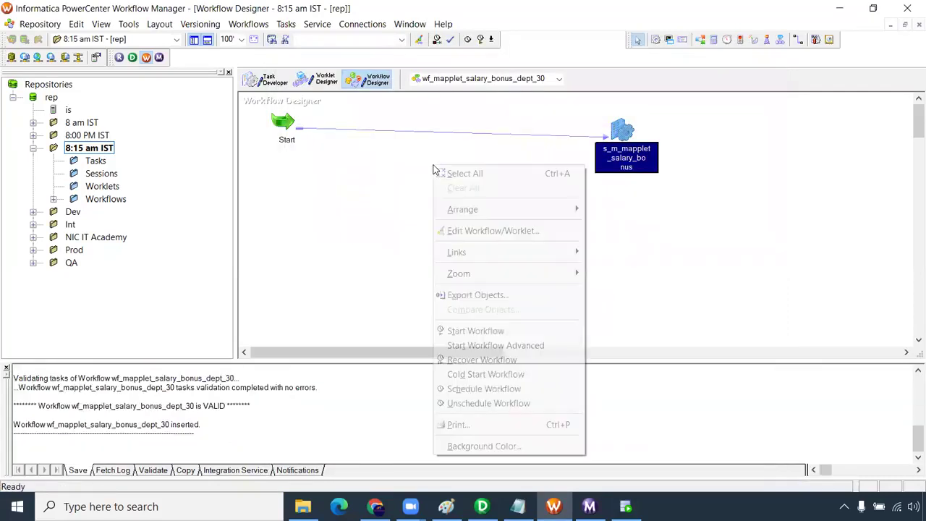
pyautogui.click(551, 333)
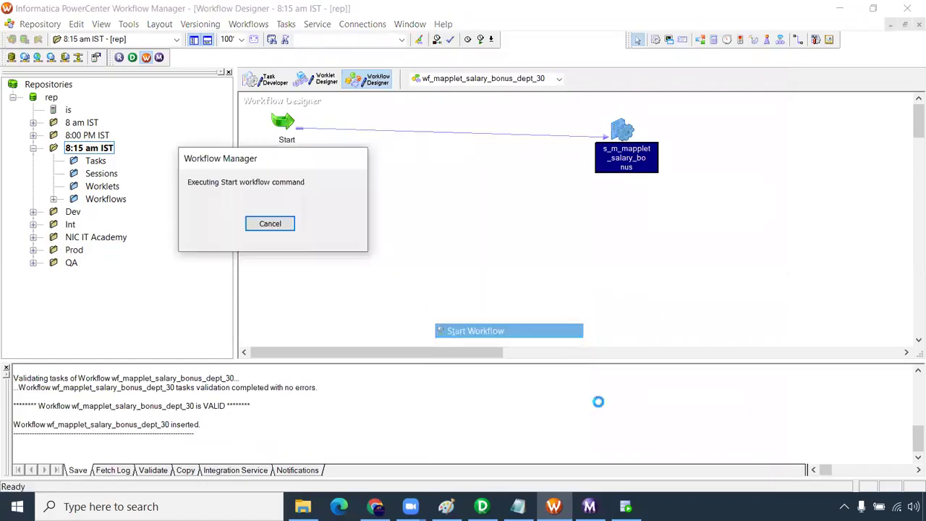
pyautogui.click(625, 506)
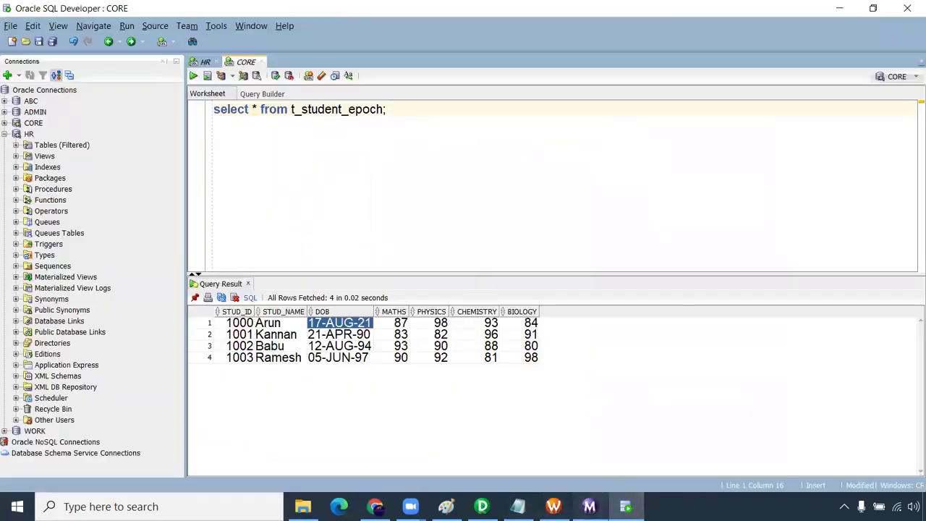
pyautogui.click(590, 507)
# - Check the wf_mapplet_salary_bonus_dept_30 run statistics: 107 rows read, 6 loaded into T_EMPLOYEES
pyautogui.click(111, 144)
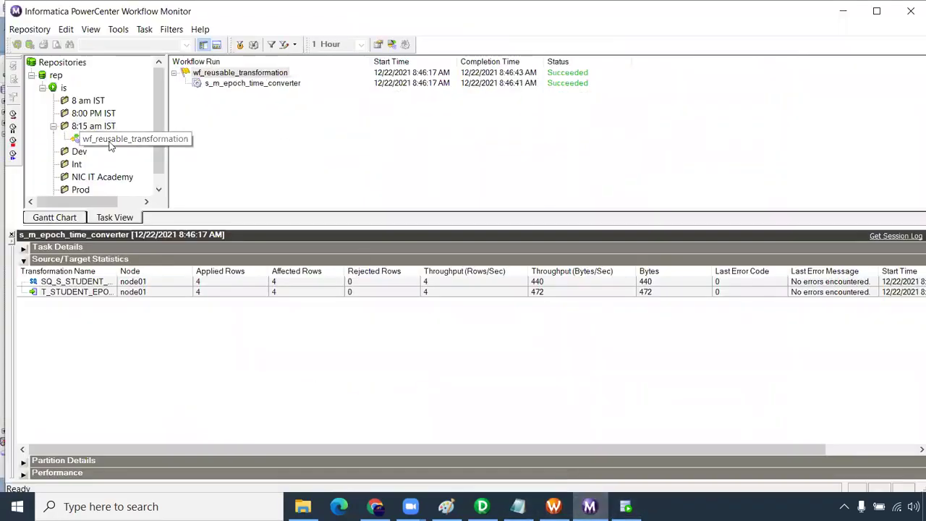
pyautogui.click(110, 140)
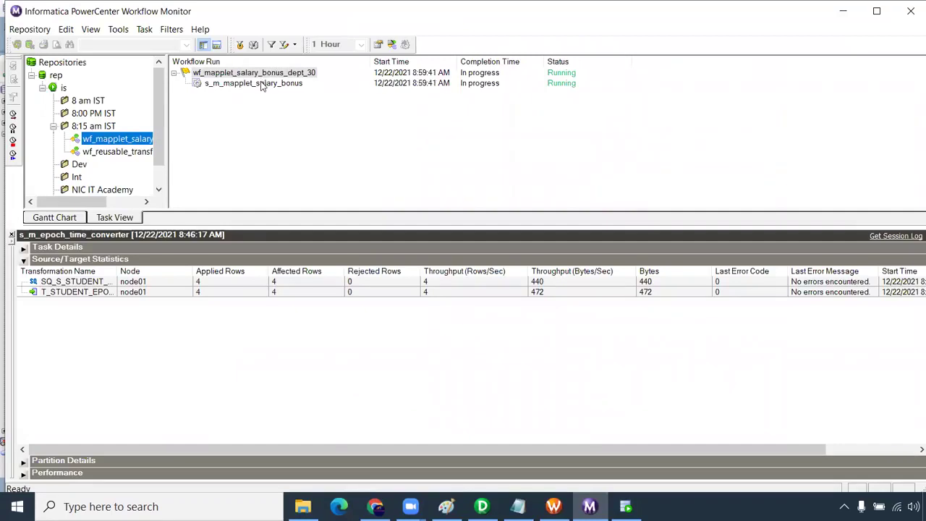
pyautogui.click(262, 84)
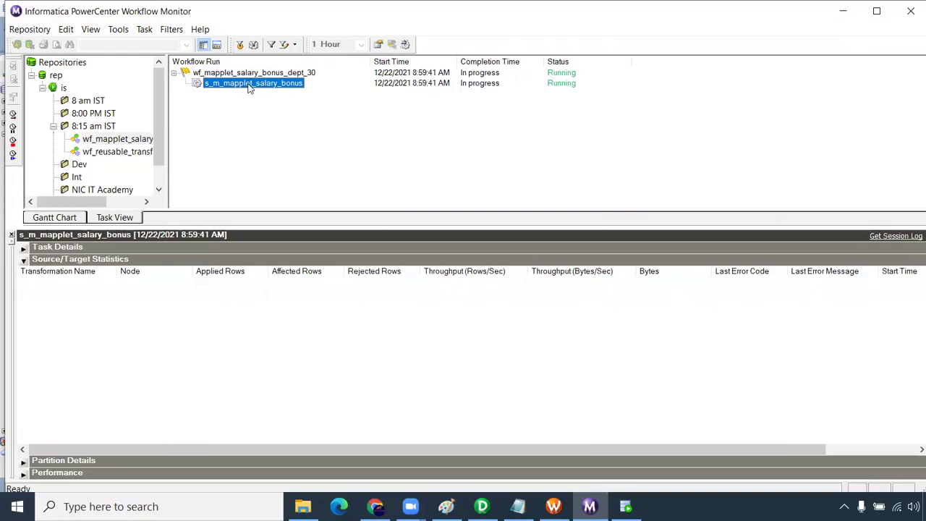
pyautogui.click(202, 295)
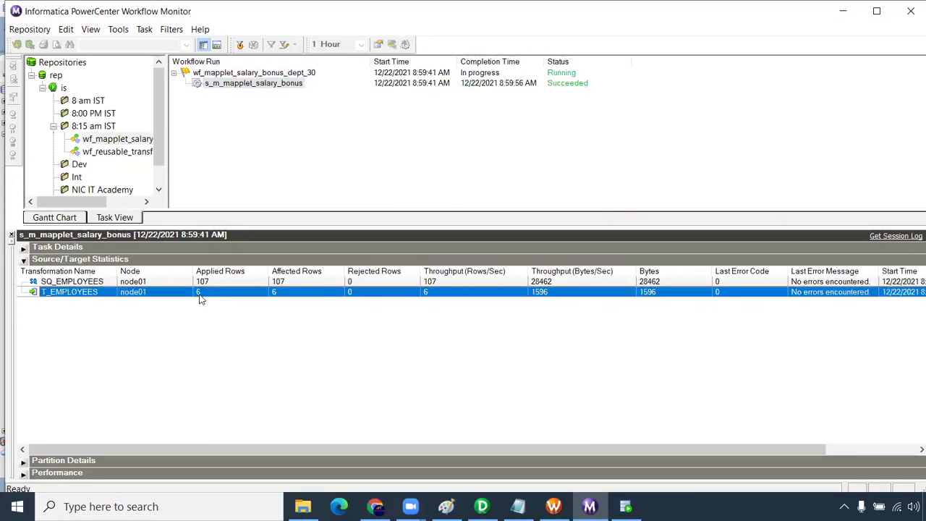
pyautogui.click(625, 507)
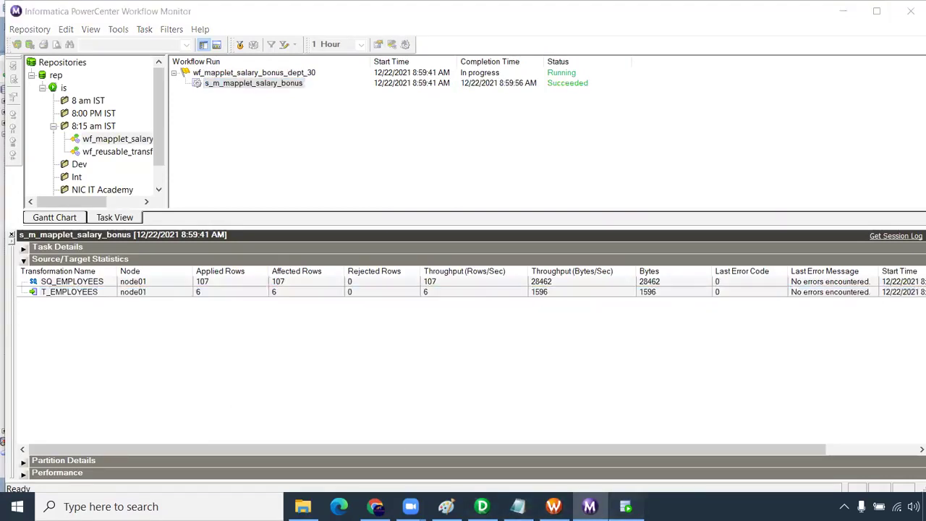
# - Change the worksheet query to select * from t_employees and run it
pyautogui.moveTo(384, 109); pyautogui.dragTo(307, 113)
pyautogui.write('emplouy')
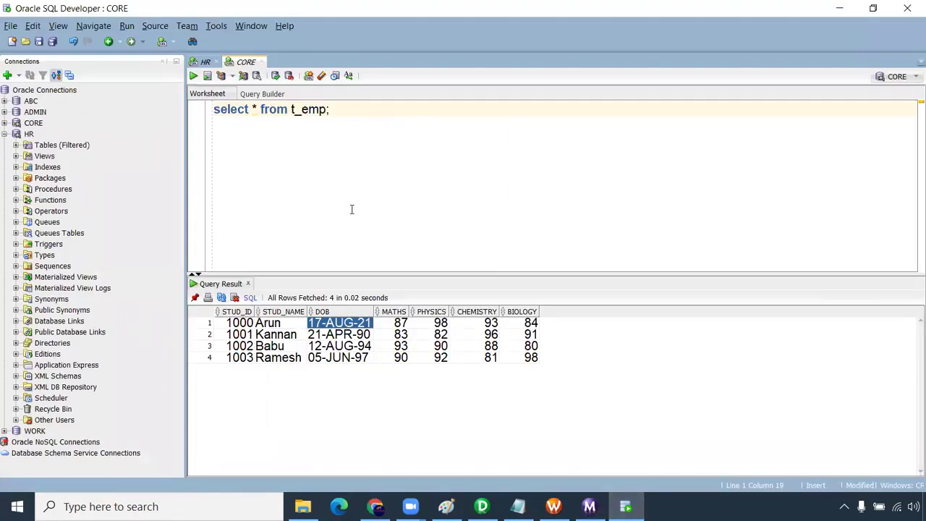
pyautogui.press('BackSpace')
pyautogui.write('yees')
pyautogui.hotkey('ctrl', 'Return')
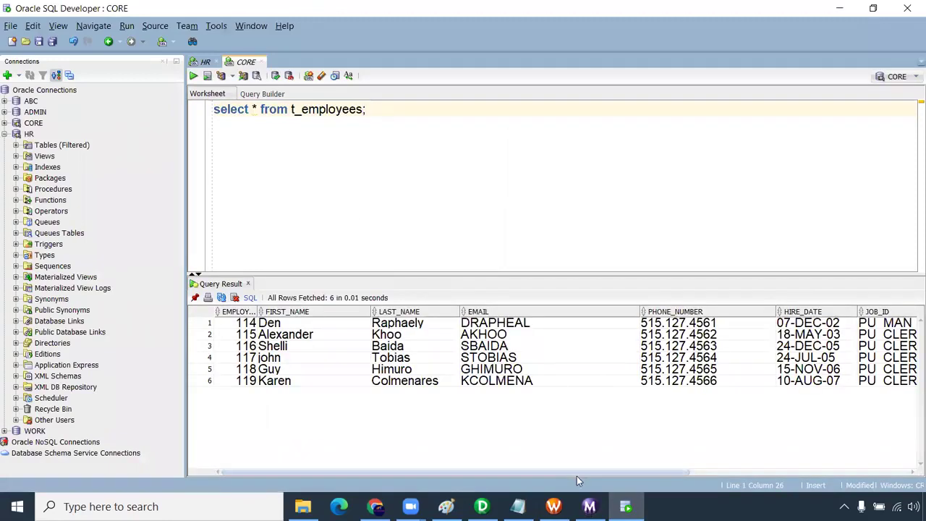
# - Select the DEPARTMENT_ID, SALARY and MANAGER_ID values of the six returned rows for comparison
pyautogui.moveTo(687, 473); pyautogui.dragTo(910, 467)
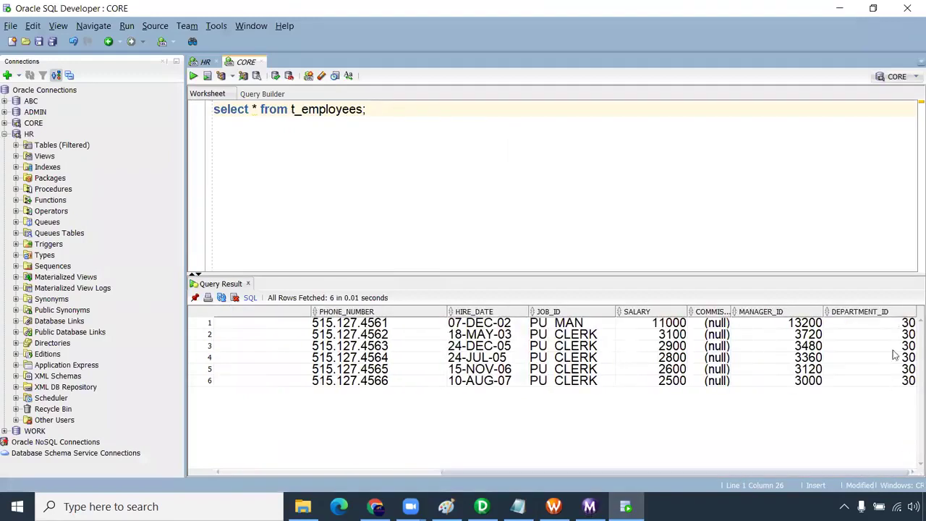
pyautogui.moveTo(900, 326); pyautogui.dragTo(896, 387)
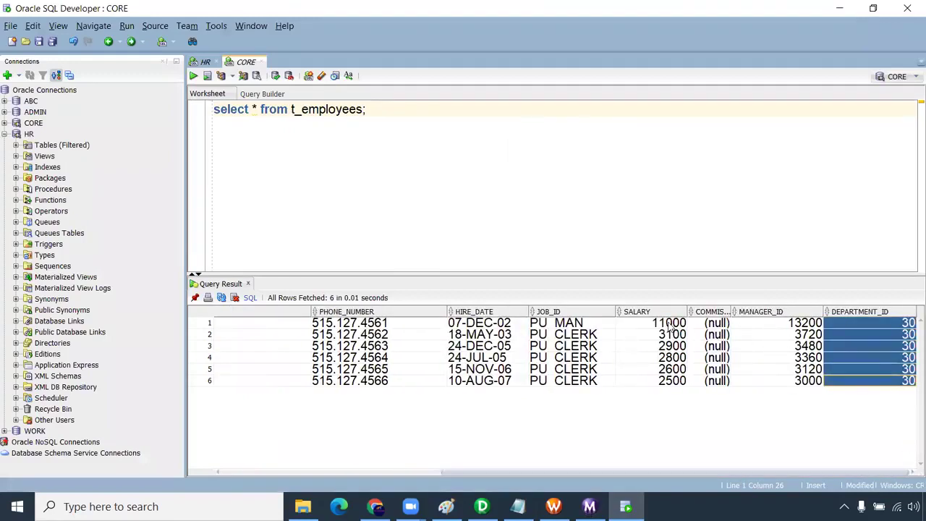
pyautogui.moveTo(672, 325); pyautogui.dragTo(672, 382)
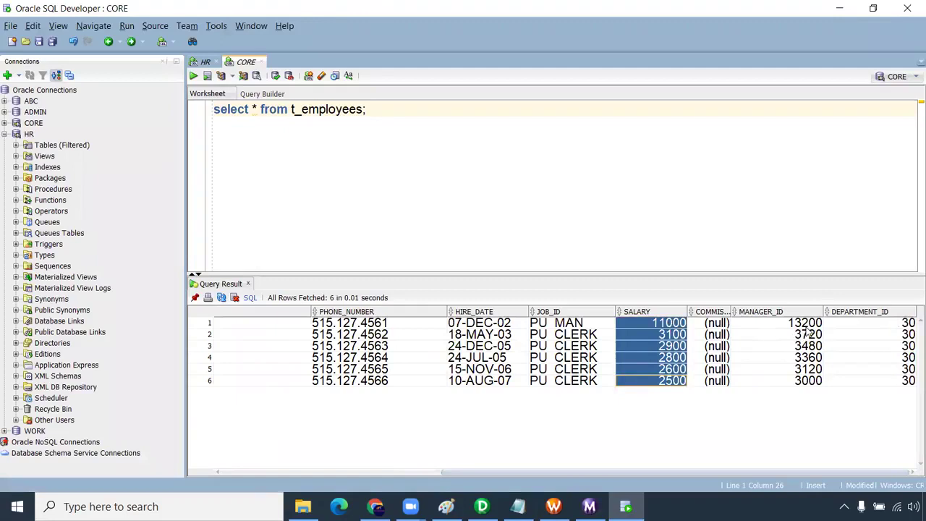
pyautogui.moveTo(808, 324); pyautogui.dragTo(807, 383)
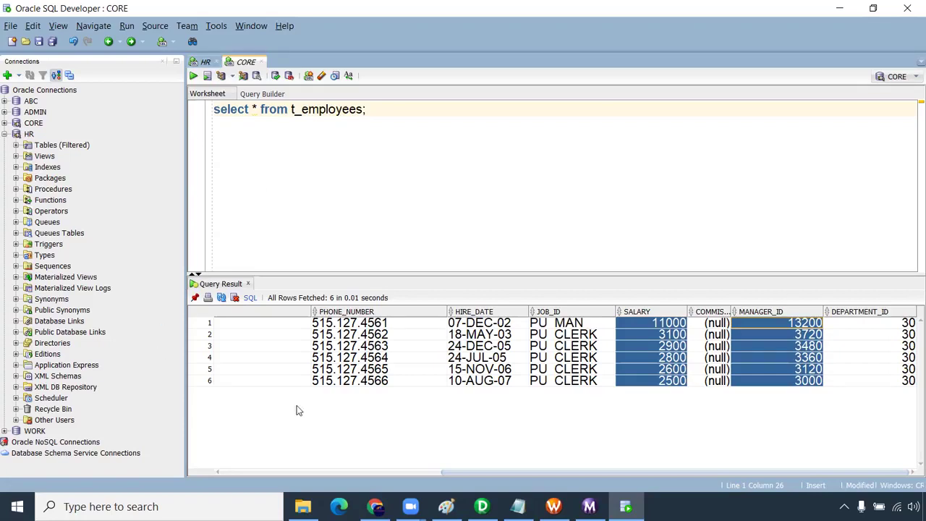
# - Review mplt_bonus_salary_dept_30's properties and ports, then open it showing FILTRANS, EXPTRANS and OUTPUT
pyautogui.click(482, 507)
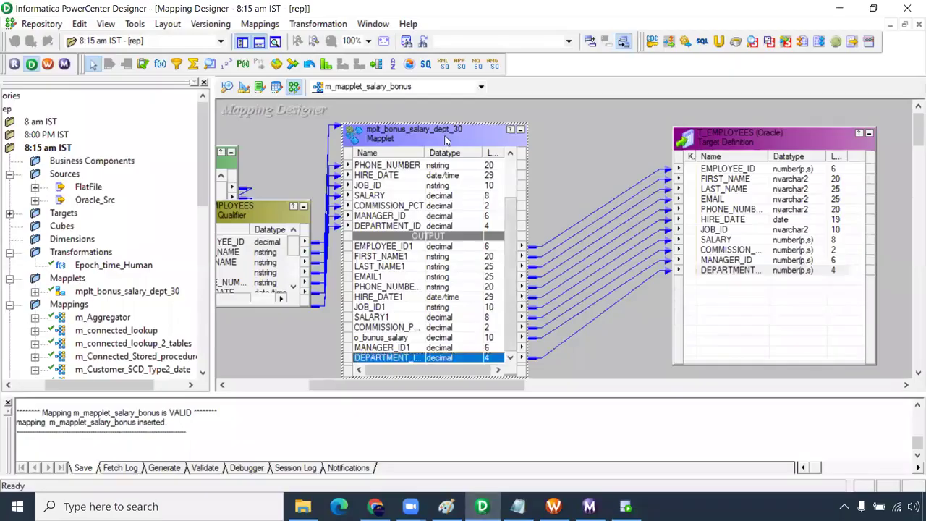
pyautogui.doubleClick(447, 141)
pyautogui.click(182, 38)
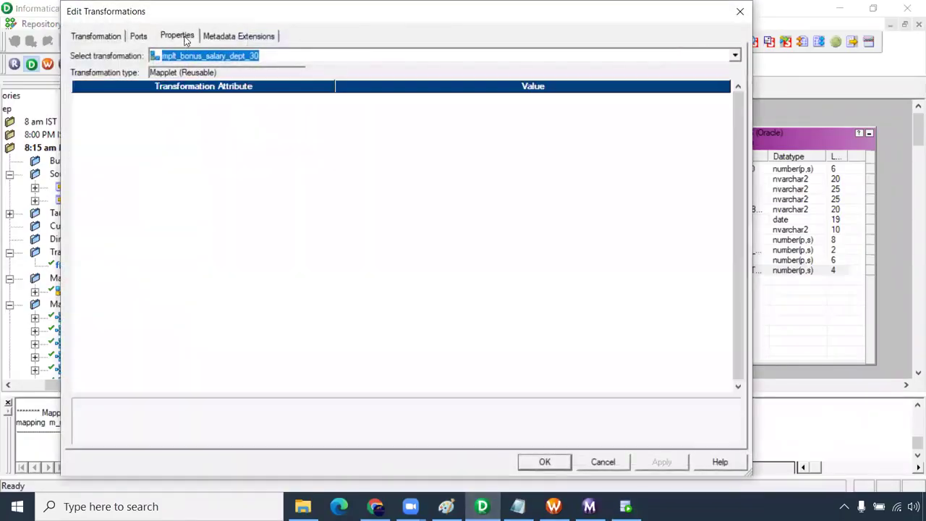
pyautogui.click(138, 36)
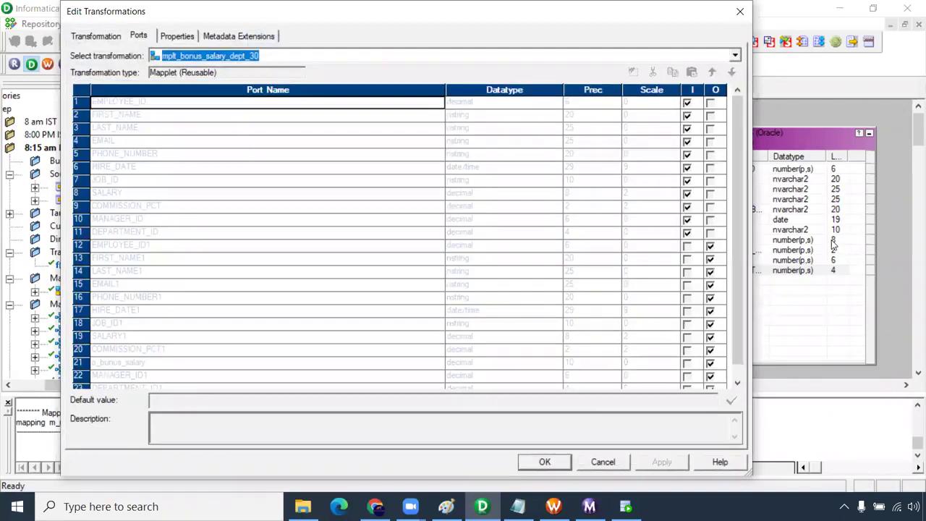
pyautogui.click(740, 10)
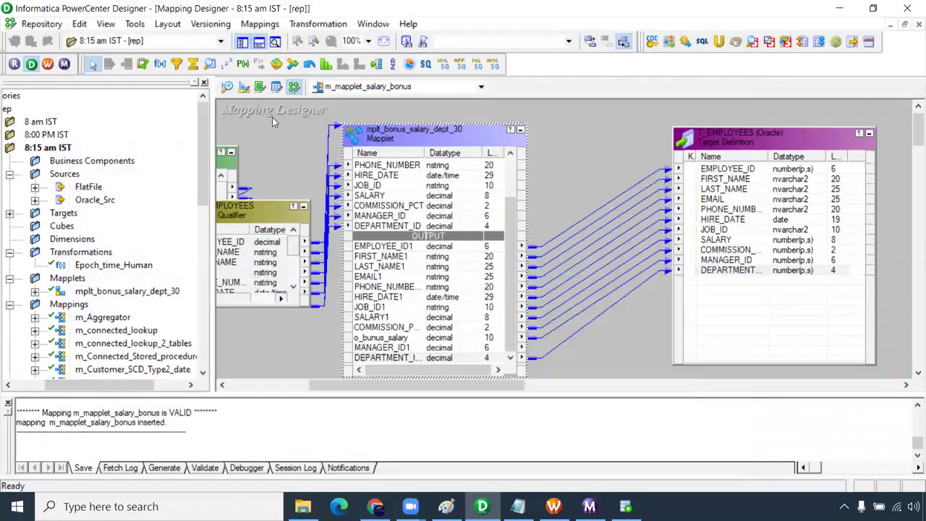
pyautogui.click(277, 87)
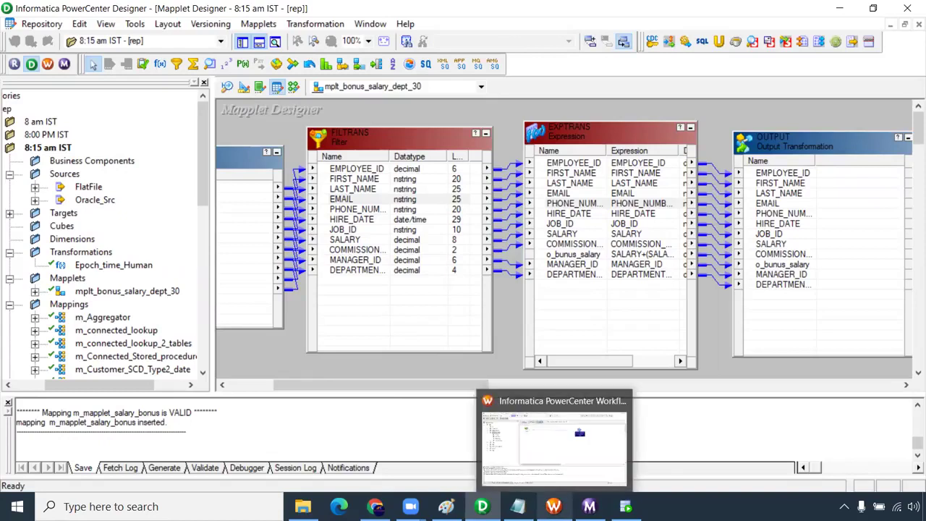
# - Add blank lines below the Mapplet notes in the untitled Notepad document
pyautogui.moveTo(518, 507)
pyautogui.click(527, 455)
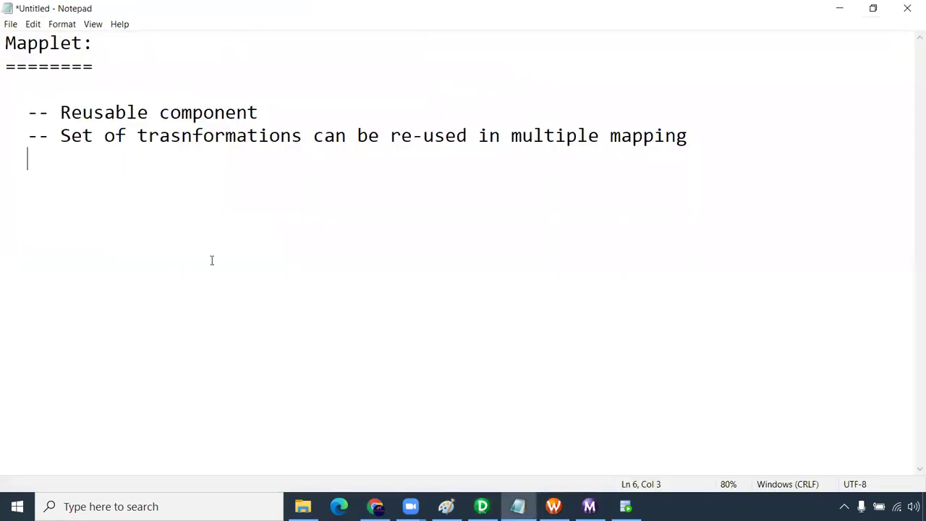
pyautogui.click(6, 180)
pyautogui.press('Return')
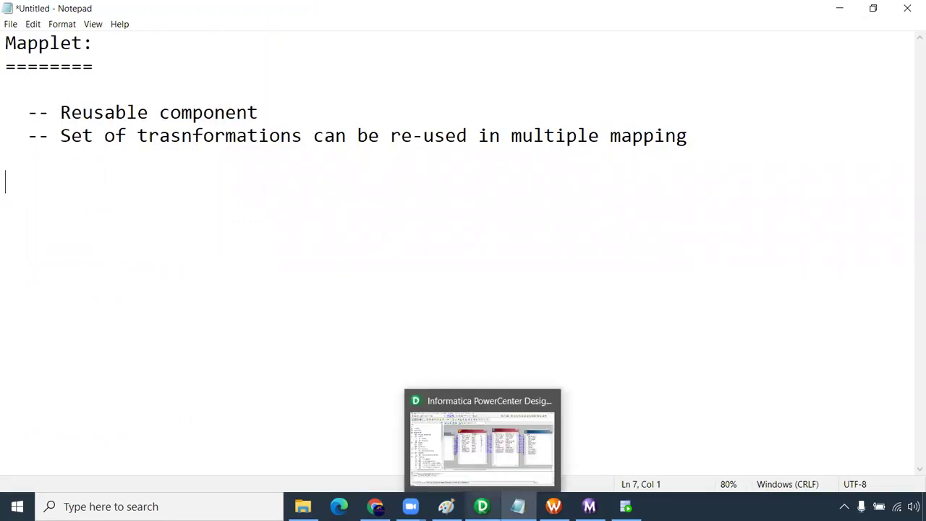
pyautogui.click(482, 507)
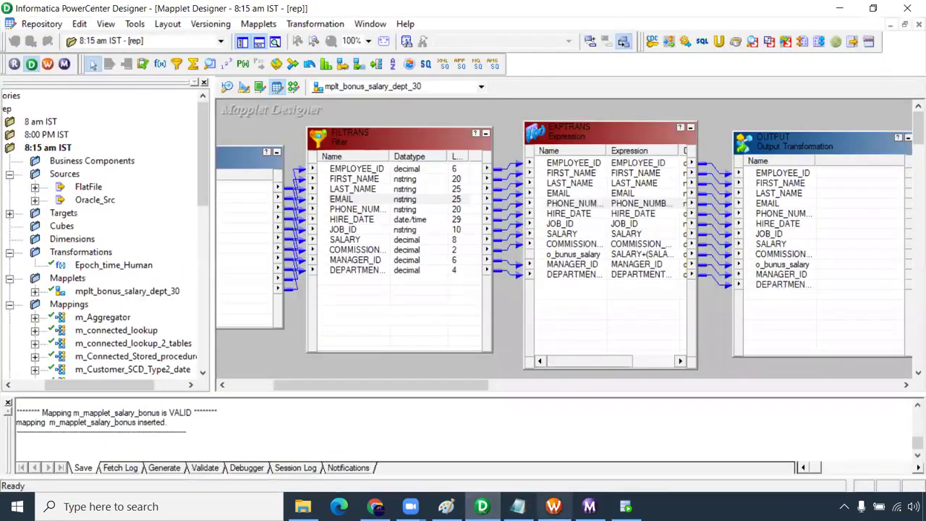
pyautogui.click(517, 507)
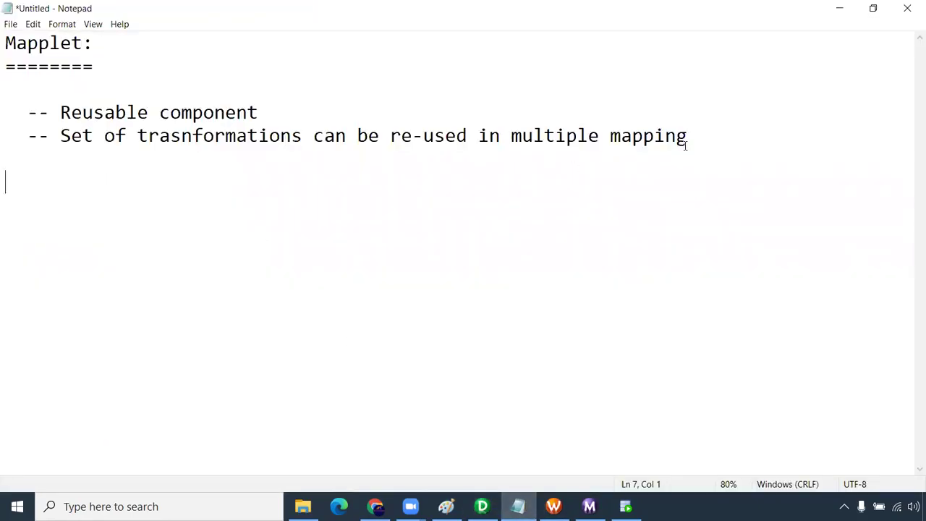
pyautogui.press('Return')
pyautogui.press('Return')
pyautogui.press('Return')
pyautogui.press('Return')
pyautogui.press('Return')
pyautogui.press('Return')
pyautogui.press('Return')
pyautogui.press('Return')
pyautogui.press('Return')
pyautogui.press('Return')
pyautogui.press('Return')
pyautogui.press('Return')
pyautogui.press('Return')
pyautogui.press('Return')
pyautogui.press('Return')
pyautogui.press('Return')
pyautogui.press('Return')
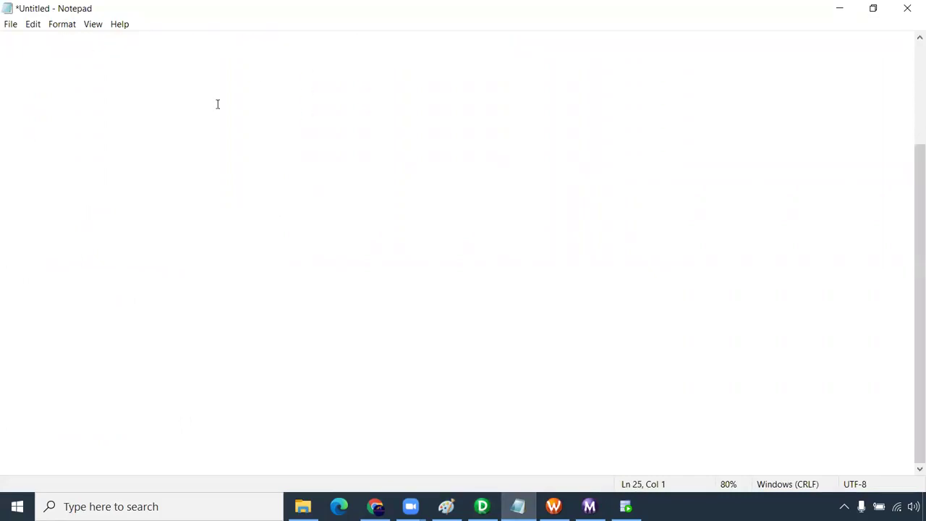
# - Write the heading 'Debugger:' underlined with '========='
pyautogui.click(22, 48)
pyautogui.write('Debugger:')
pyautogui.press('Return')
pyautogui.write('=========')
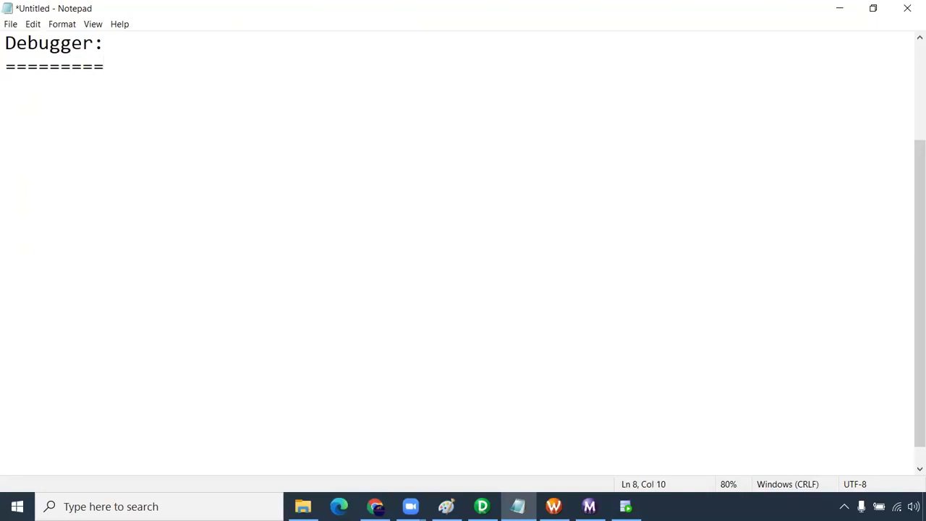
pyautogui.press('Return')
# - Add the definition line '-- Step by step execution of informatica data flow'
pyautogui.write('-- Set')
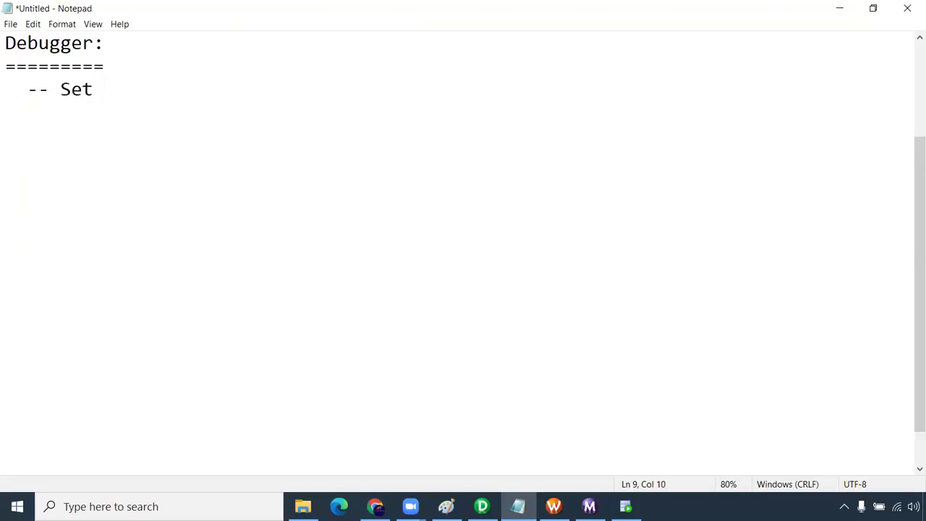
pyautogui.press('BackSpace')
pyautogui.press('BackSpace')
pyautogui.press('BackSpace')
pyautogui.write('tem')
pyautogui.press('BackSpace')
pyautogui.write('p by s')
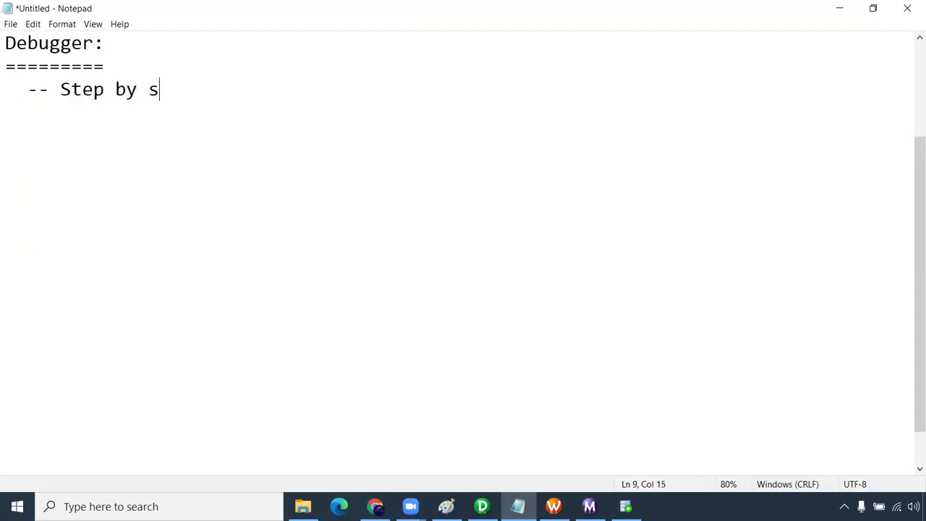
pyautogui.write('tep exec')
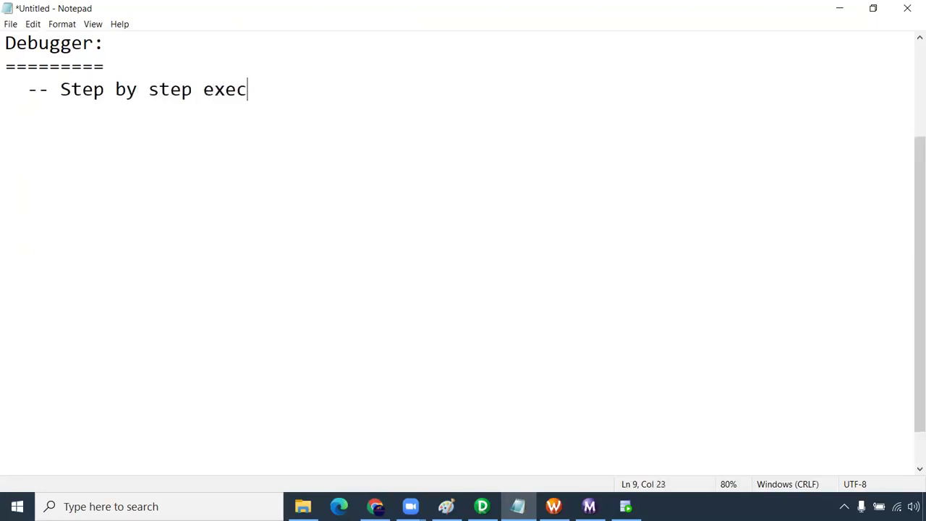
pyautogui.write('ution of ')
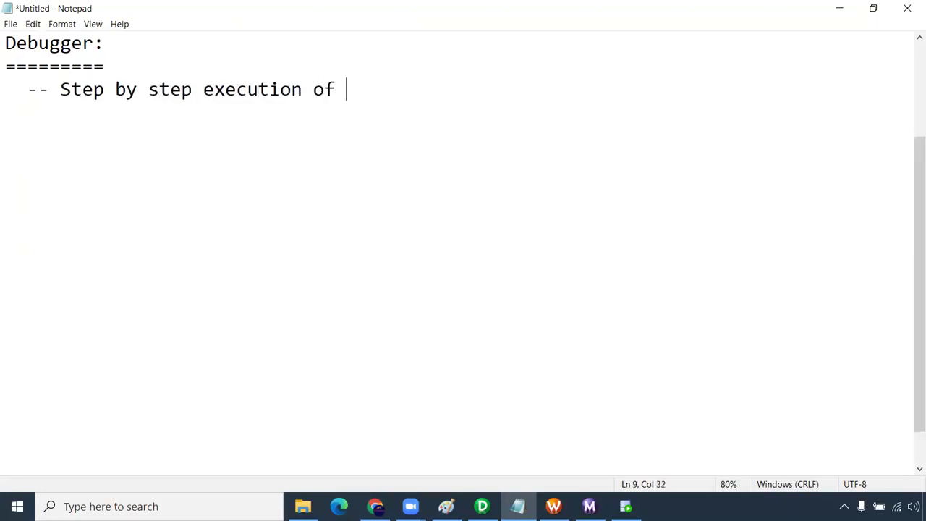
pyautogui.write('e')
pyautogui.press('BackSpace')
pyautogui.write('ion o')
pyautogui.press('BackSpace')
pyautogui.write('flow da')
pyautogui.press('BackSpace')
pyautogui.press('BackSpace')
pyautogui.press('BackSpace')
pyautogui.press('BackSpace')
pyautogui.press('BackSpace')
pyautogui.press('BackSpace')
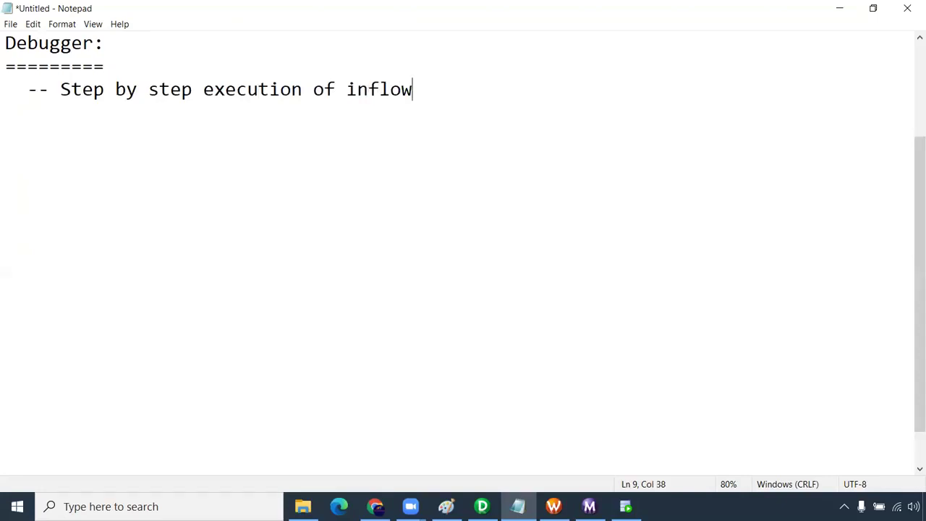
pyautogui.write('ormatio')
pyautogui.press('BackSpace')
pyautogui.write('ca data ')
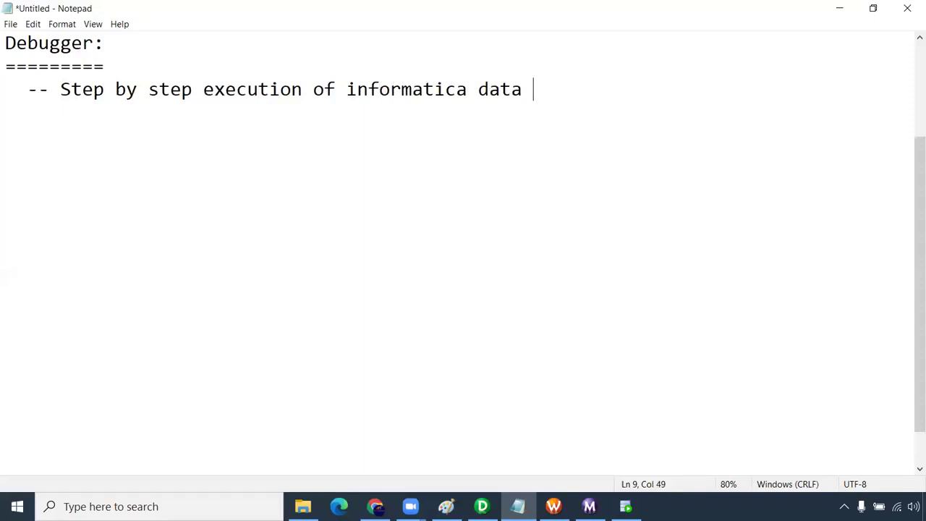
pyautogui.write('flow')
pyautogui.press('Return')
pyautogui.press('Return')
pyautogui.press('Return')
# - Note 'session failed - session log' and 'session succeeded - logical error'
pyautogui.write('ses')
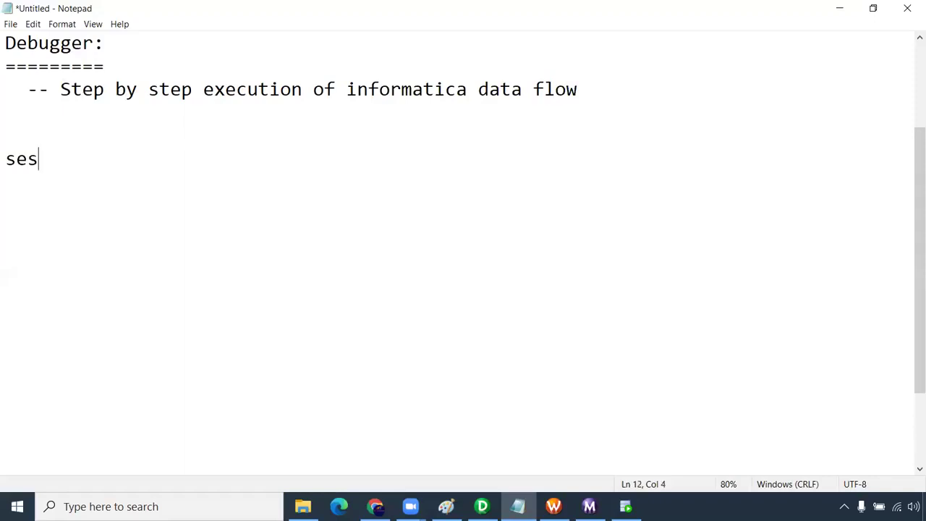
pyautogui.write('sion failed - session log')
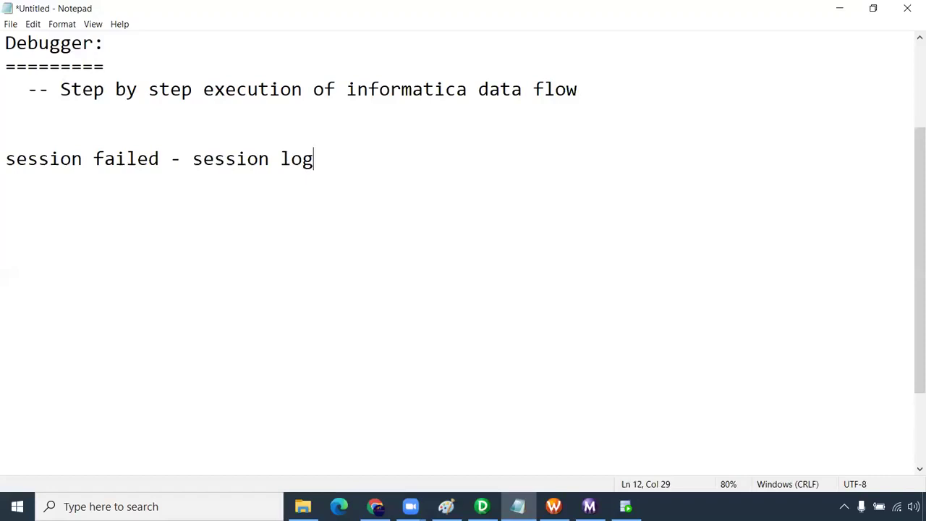
pyautogui.press('Return')
pyautogui.press('Return')
pyautogui.write('session ')
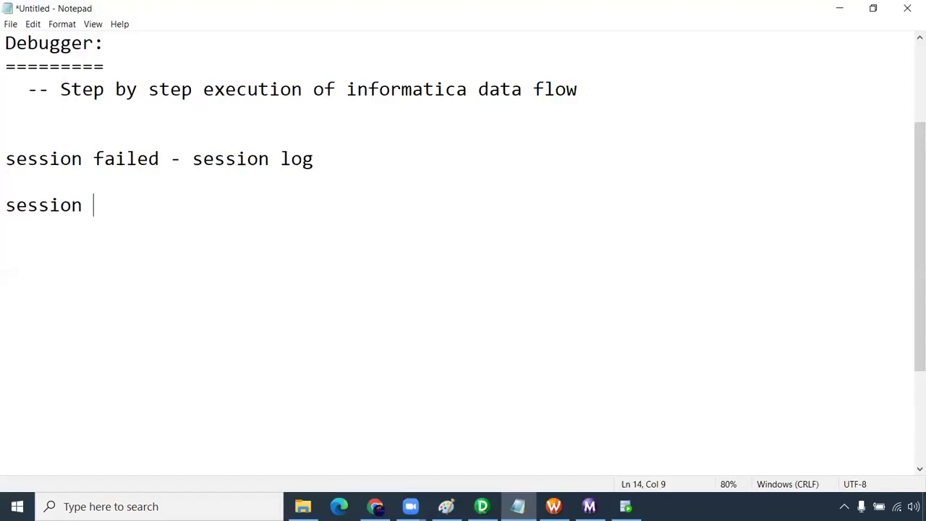
pyautogui.write('succeeded ')
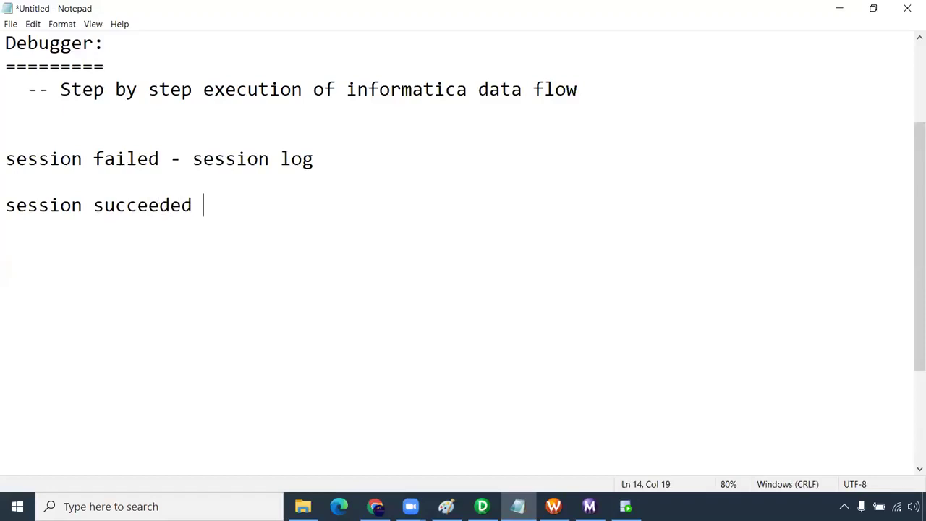
pyautogui.write('- logi')
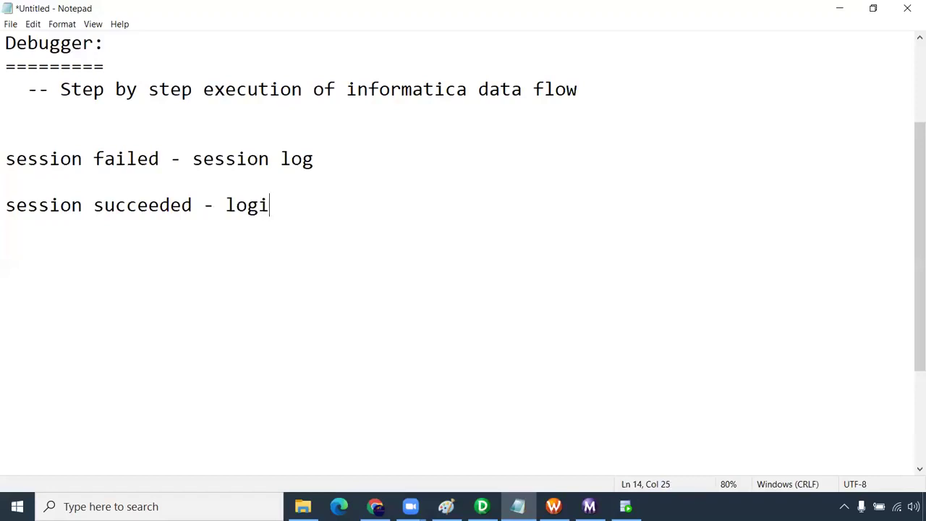
pyautogui.write('cal error')
pyautogui.press('Return')
pyautogui.press('Return')
# - Add the lines 'expected value: 10000' and 'actual value: null' below the logical error note
pyautogui.write('ex')
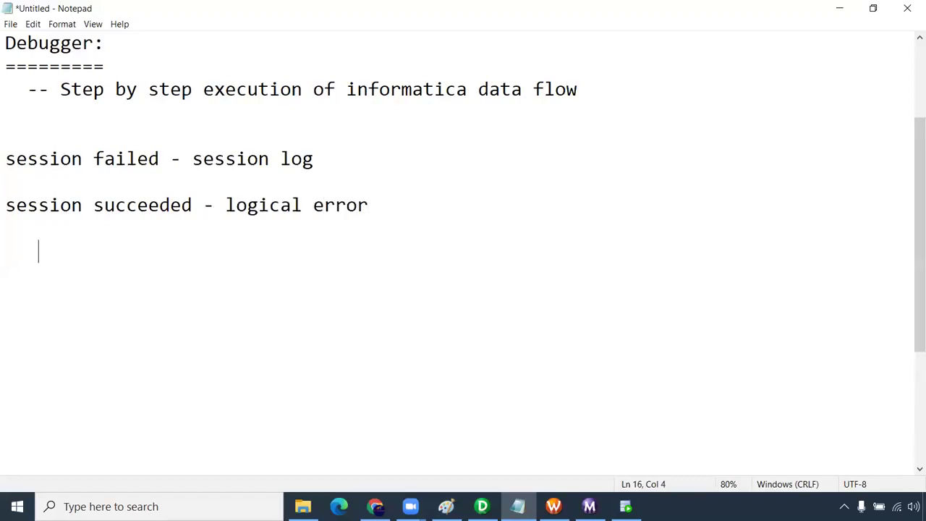
pyautogui.write('pected')
pyautogui.write(' ca')
pyautogui.press('BackSpace')
pyautogui.press('BackSpace')
pyautogui.write('value: ')
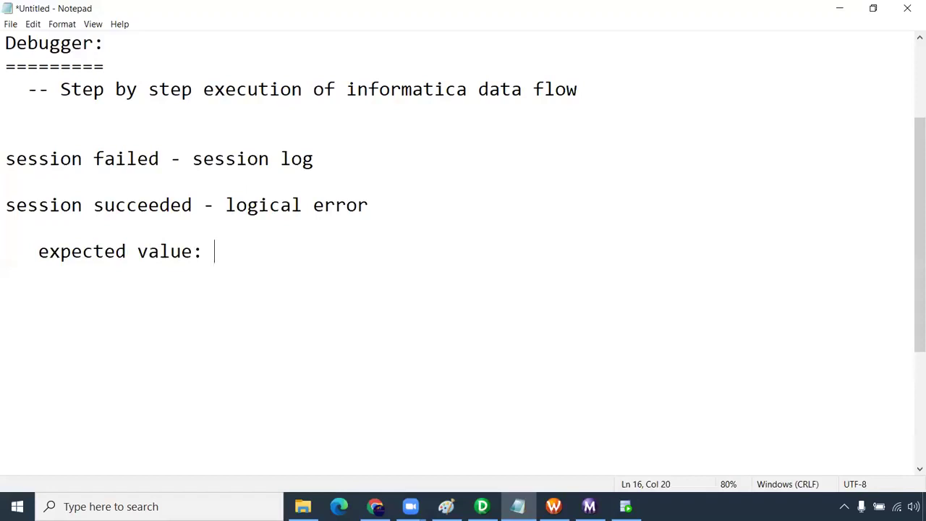
pyautogui.write('1212')
pyautogui.press('BackSpace')
pyautogui.press('BackSpace')
pyautogui.press('BackSpace')
pyautogui.write('0000')
pyautogui.press('Return')
pyautogui.write('actual v')
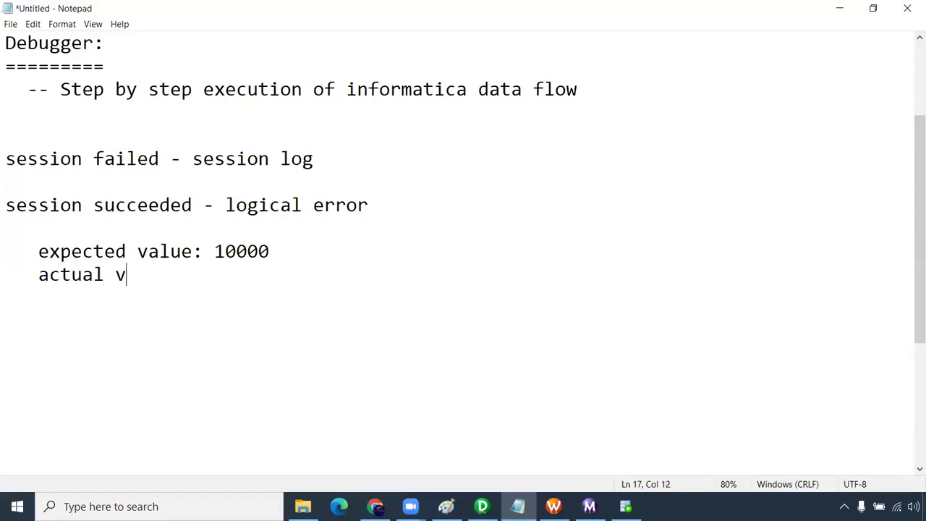
pyautogui.write('alue: null')
pyautogui.press('Return')
pyautogui.press('Return')
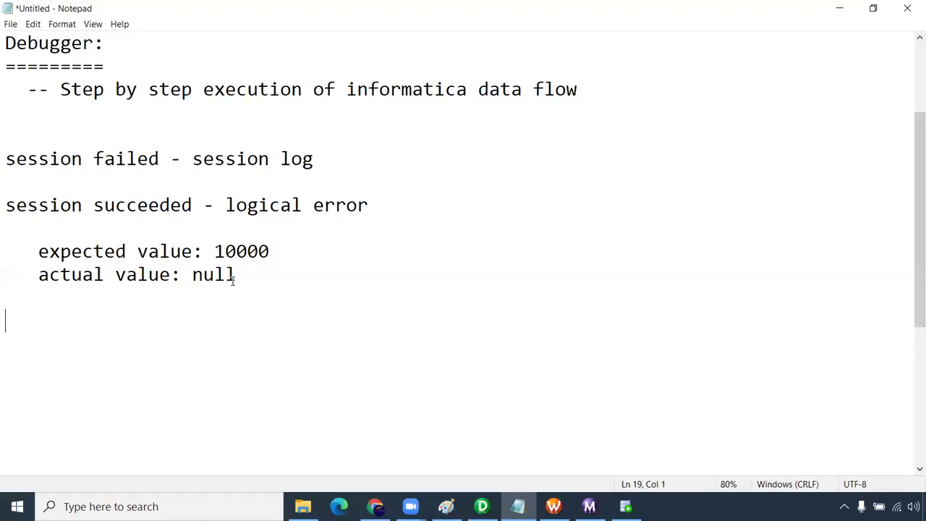
pyautogui.moveTo(237, 276); pyautogui.dragTo(37, 269)
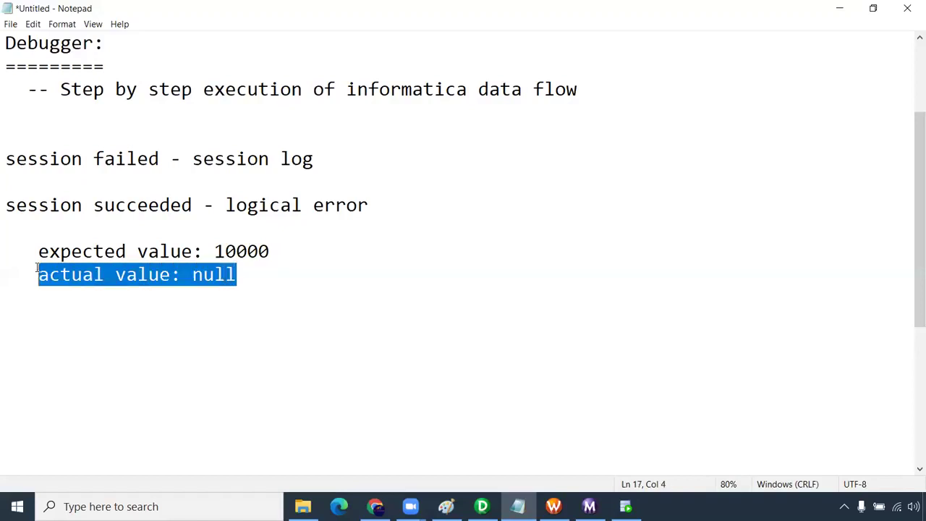
pyautogui.click(51, 326)
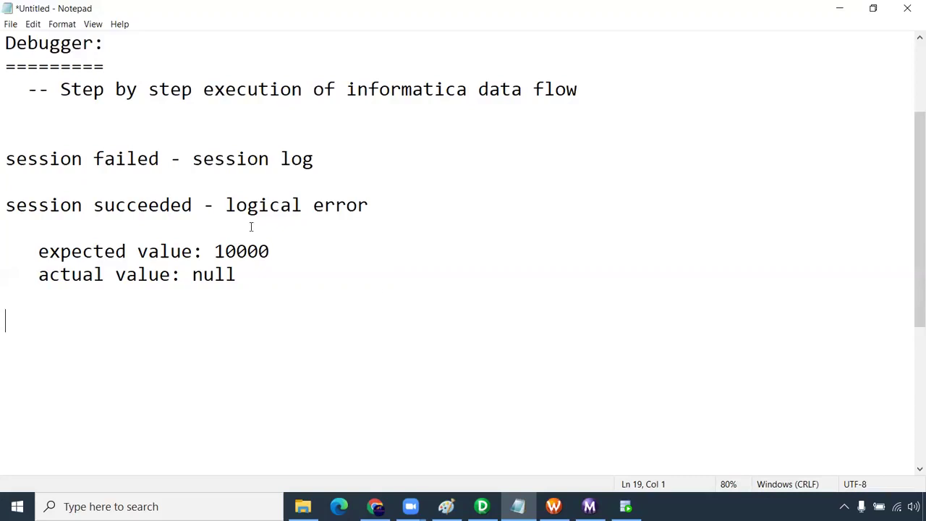
pyautogui.moveTo(204, 206); pyautogui.dragTo(4, 205)
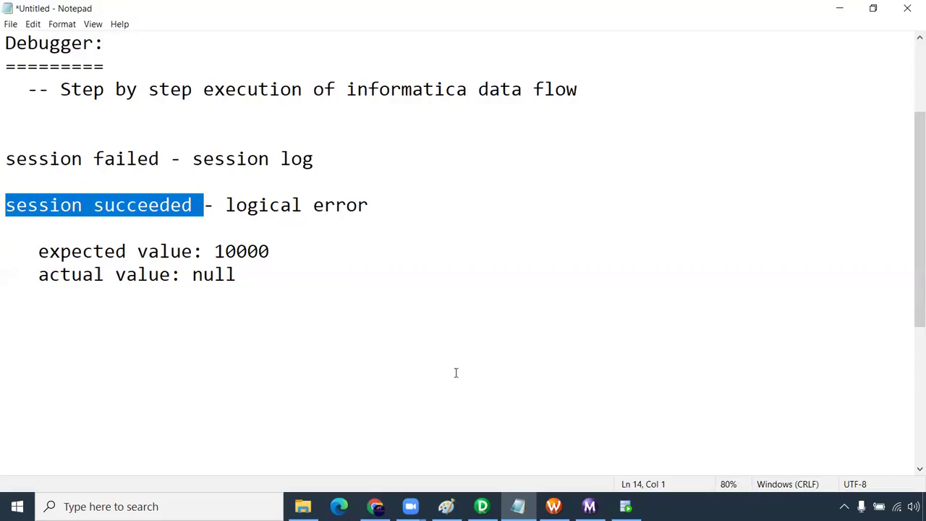
# - Return to the m_Customer_SCD_Type2_date mapping and arrange all its transformations
pyautogui.hotkey('alt', 'Tab')
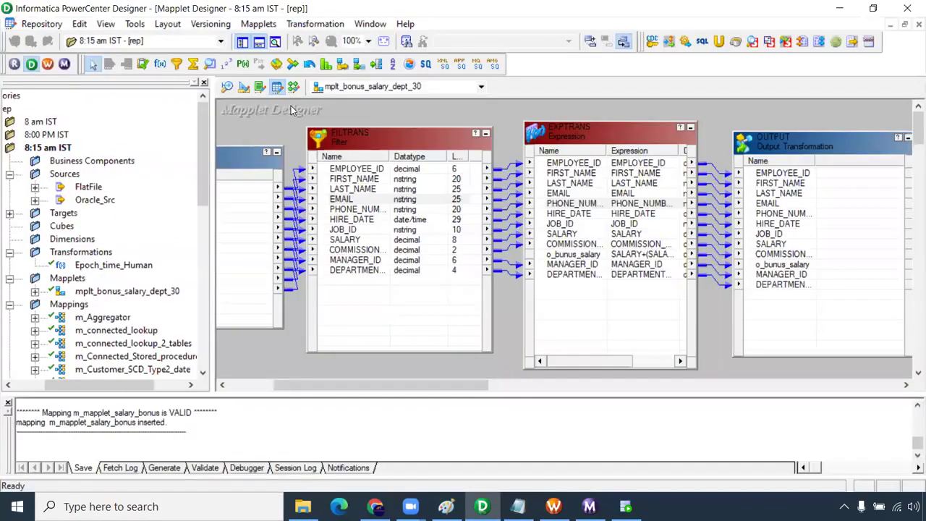
pyautogui.click(340, 88)
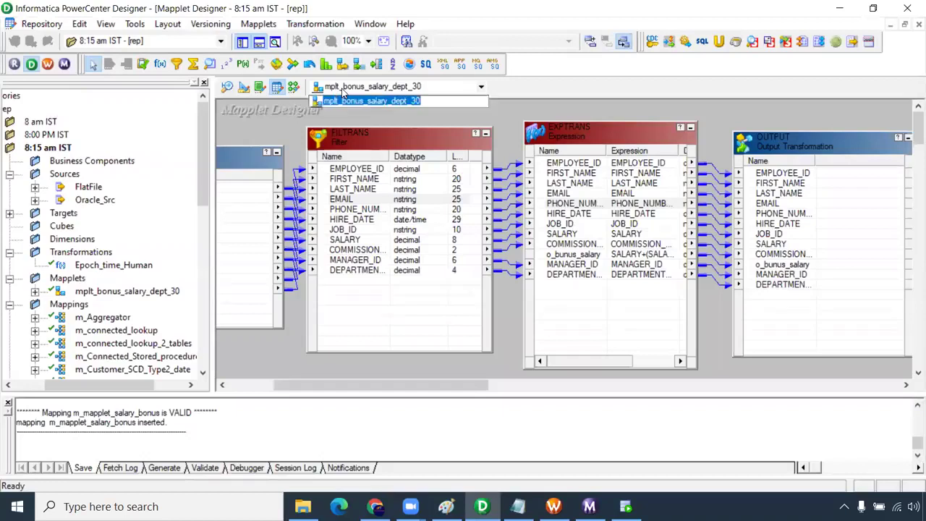
pyautogui.click(294, 86)
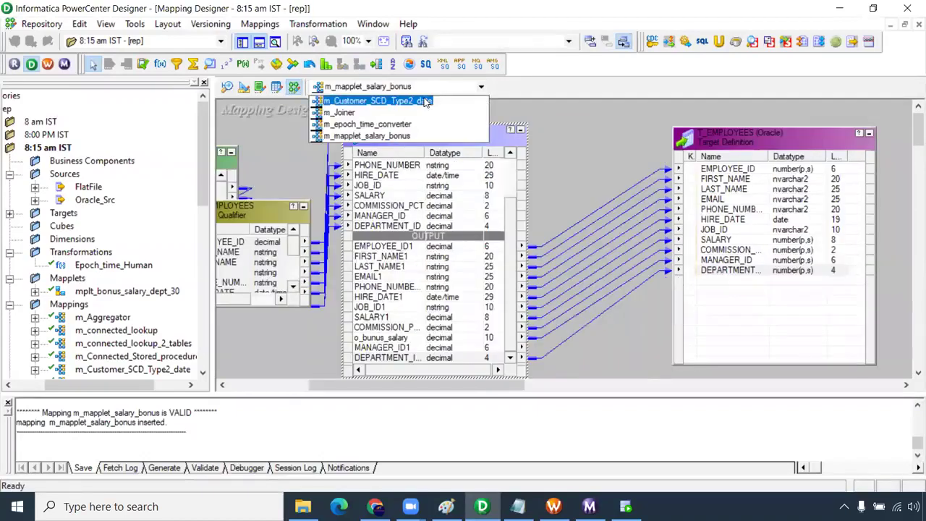
pyautogui.click(424, 100)
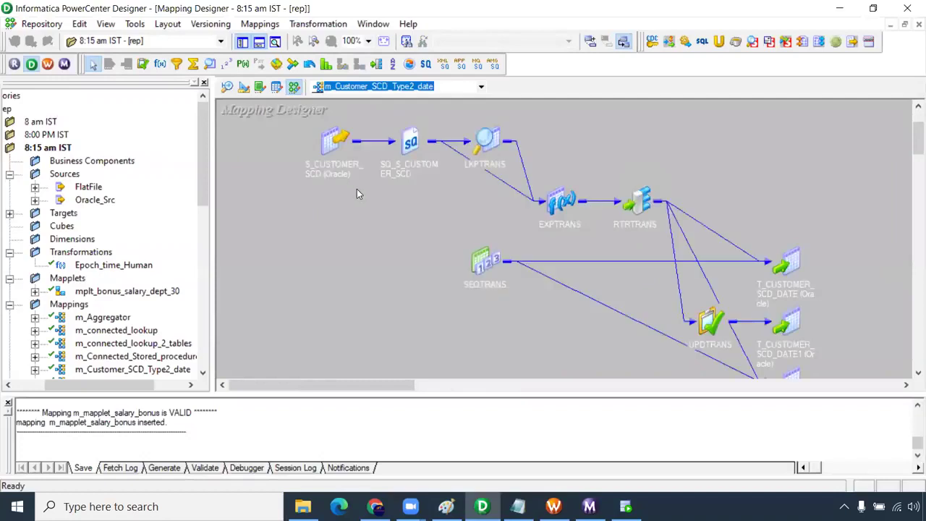
pyautogui.rightClick(361, 169)
pyautogui.click(425, 249)
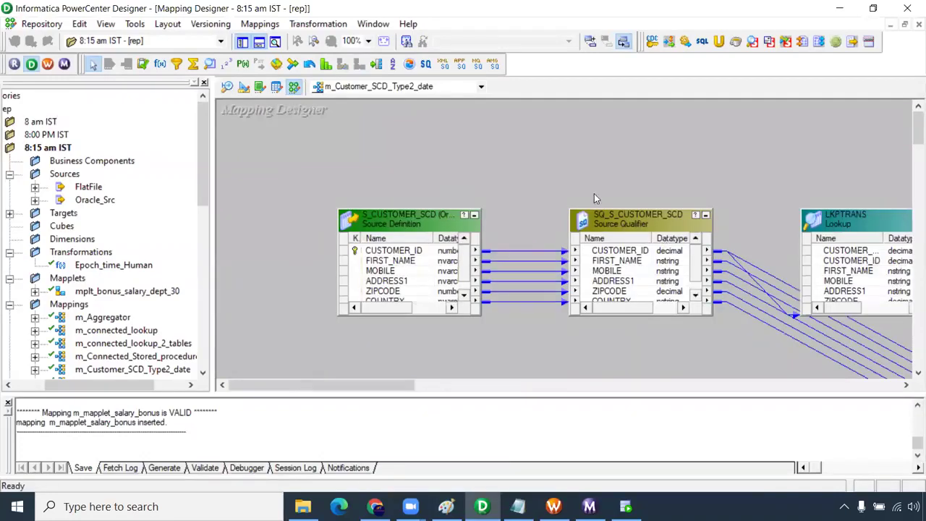
pyautogui.moveTo(398, 394); pyautogui.dragTo(397, 324)
# - Copy the table name T_CUSTOMER_SCD_DATE from the T_CUSTOMER_SCD_DATE2 target definition without changes
pyautogui.click(257, 24)
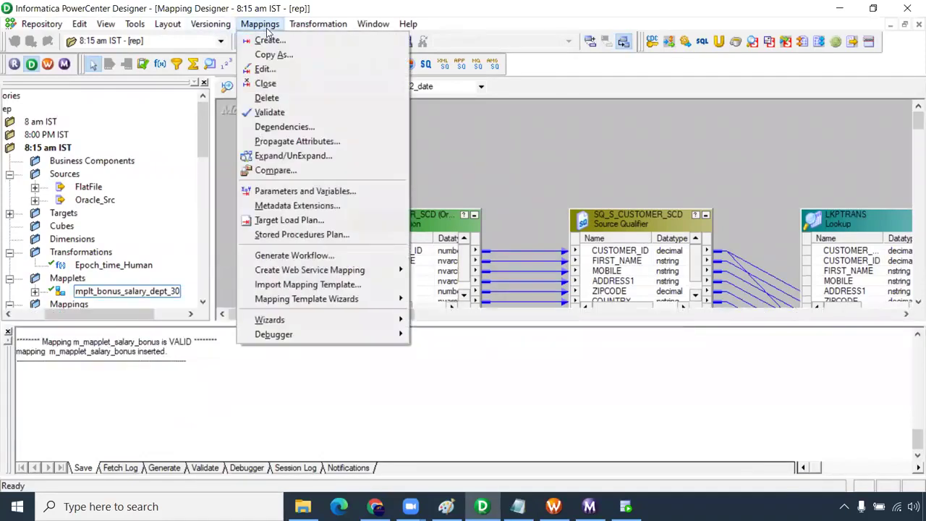
pyautogui.click(539, 332)
pyautogui.moveTo(397, 317); pyautogui.dragTo(846, 229)
pyautogui.moveTo(918, 120); pyautogui.dragTo(918, 149)
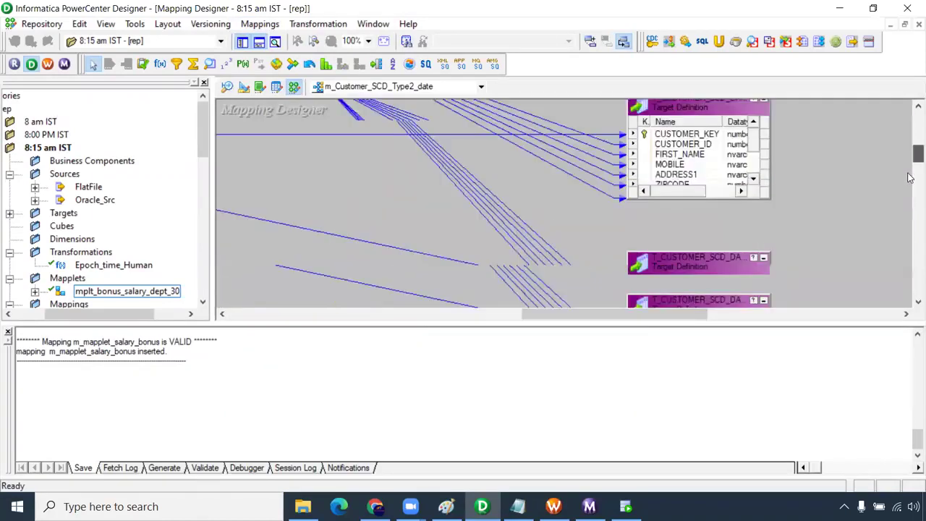
pyautogui.doubleClick(718, 176)
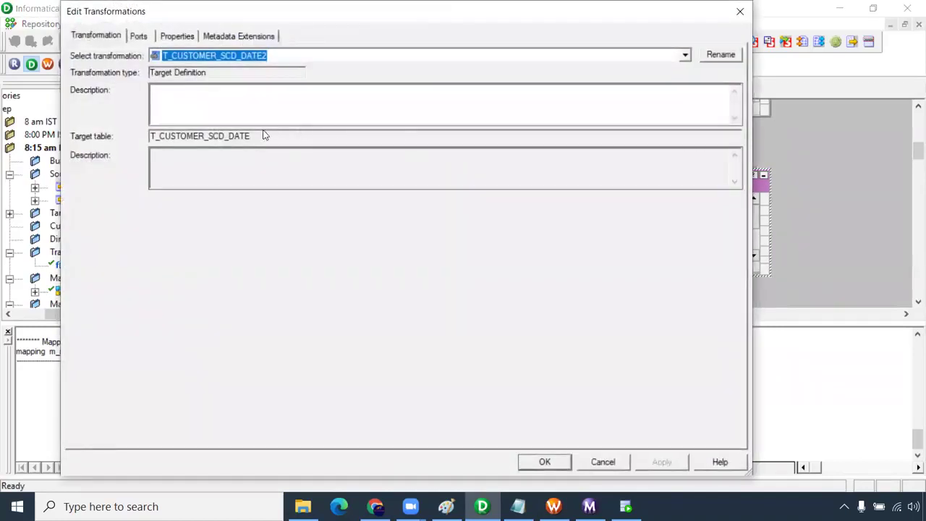
pyautogui.doubleClick(226, 136)
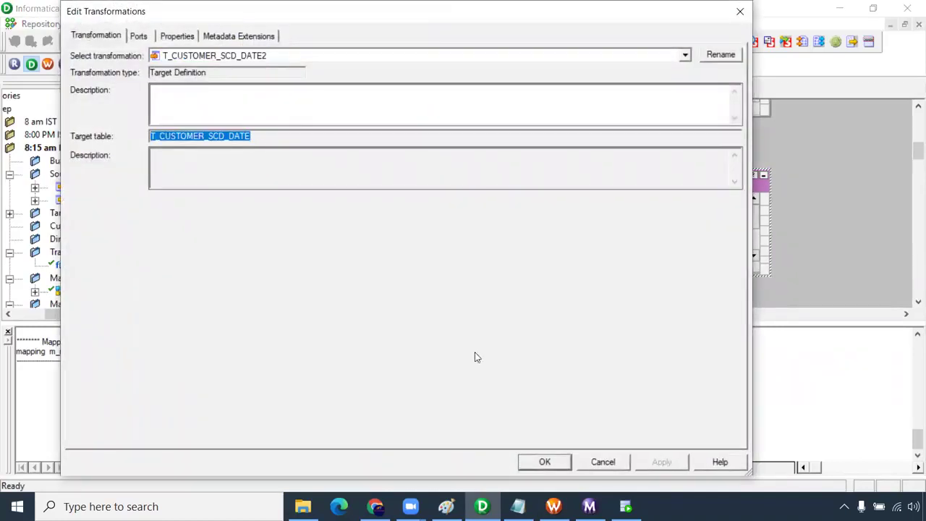
pyautogui.click(615, 466)
# - Run 'truncate table T_CUSTOMER_SCD_DATE' in the SQL worksheet
pyautogui.click(626, 507)
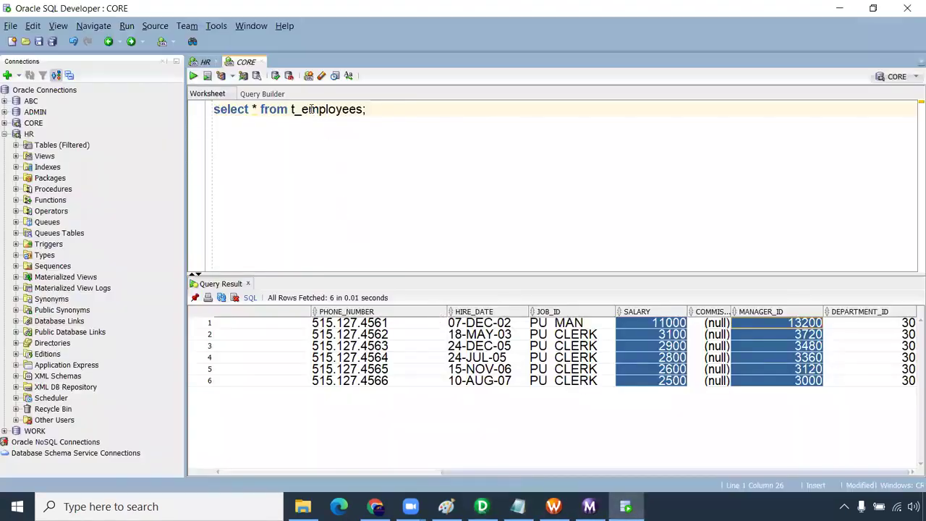
pyautogui.press('Return')
pyautogui.press('Return')
pyautogui.write('truncate table')
pyautogui.write('T_CUSTOMER_SCD_DATE;')
pyautogui.hotkey('ctrl', 'Return')
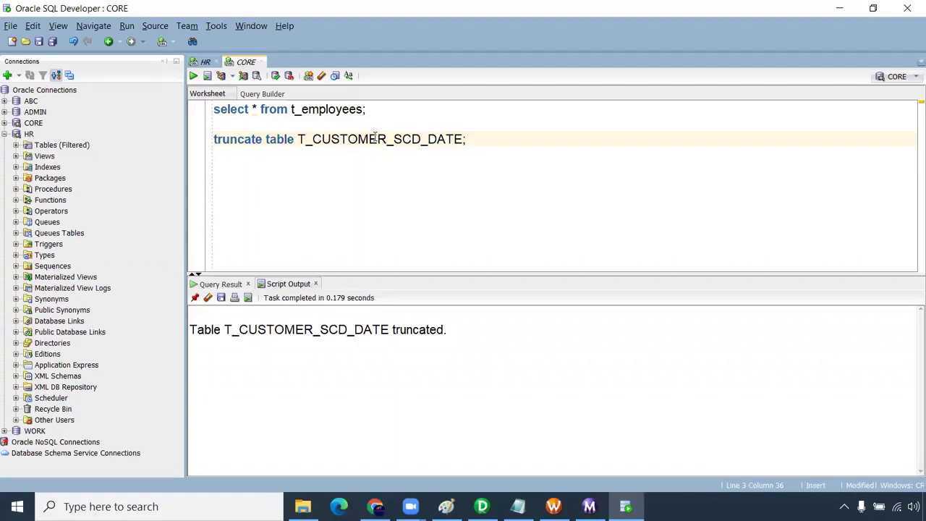
# - Query select * from T_CUSTOMER_SCD_DATE to confirm it returns 0 rows
pyautogui.doubleClick(376, 138)
pyautogui.hotkey('ctrl', 'c')
pyautogui.doubleClick(325, 108)
pyautogui.hotkey('ctrl', 'v')
pyautogui.hotkey('ctrl', 'Return')
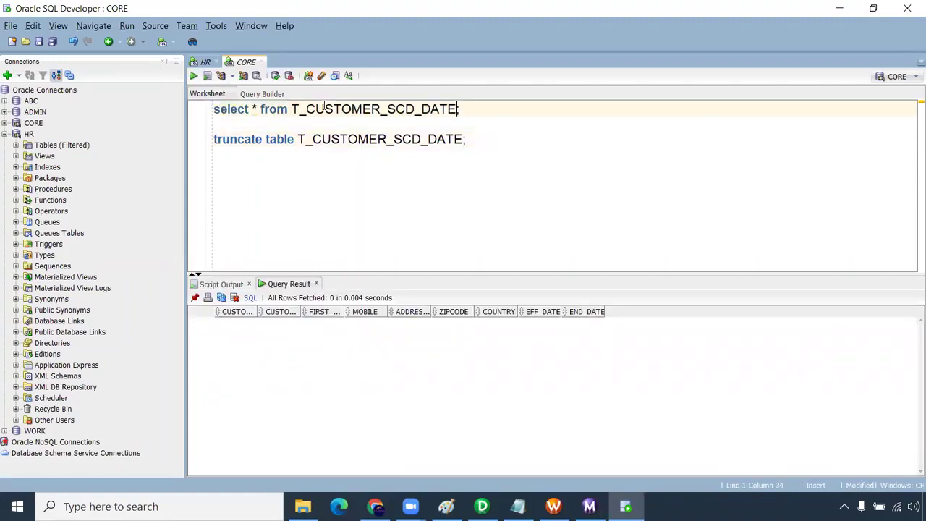
# - Start the Debugger on m_Customer_SCD_Type2_date via Mappings > Debugger and pass the prerequisites page
pyautogui.click(482, 507)
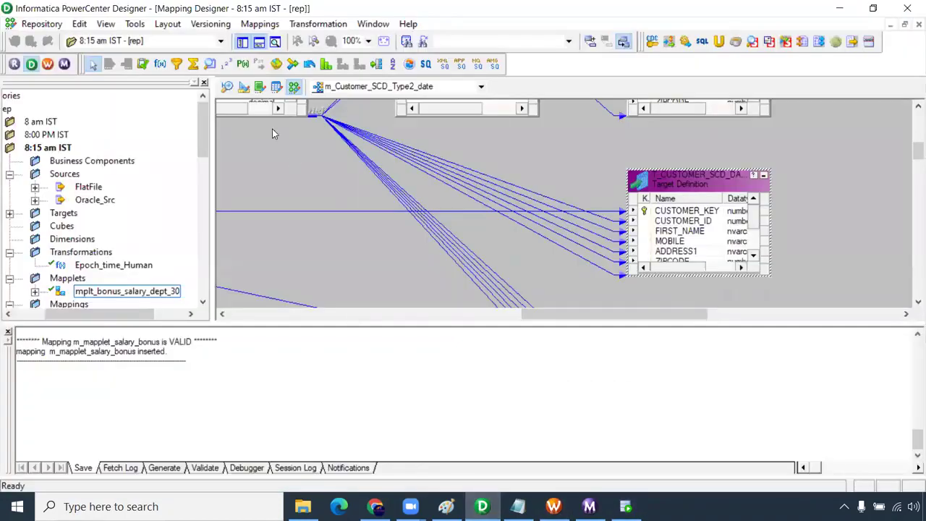
pyautogui.click(259, 23)
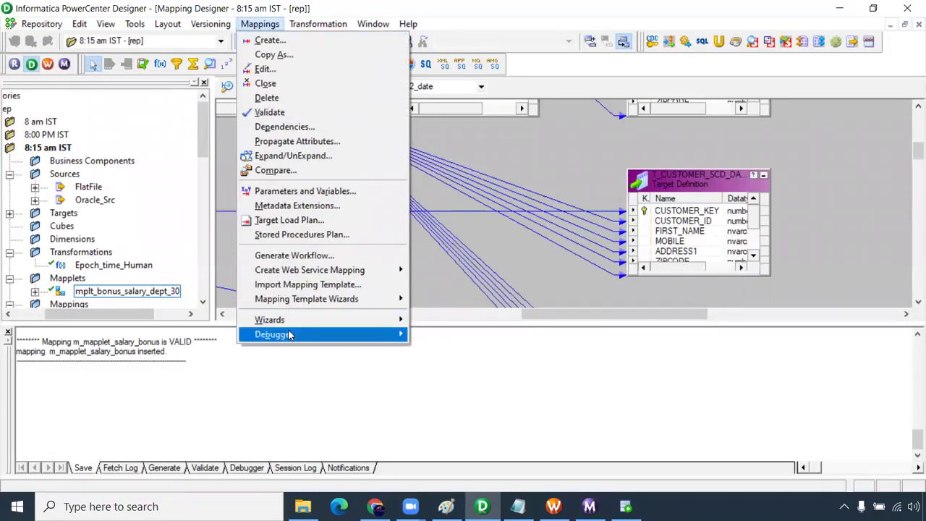
pyautogui.moveTo(289, 339)
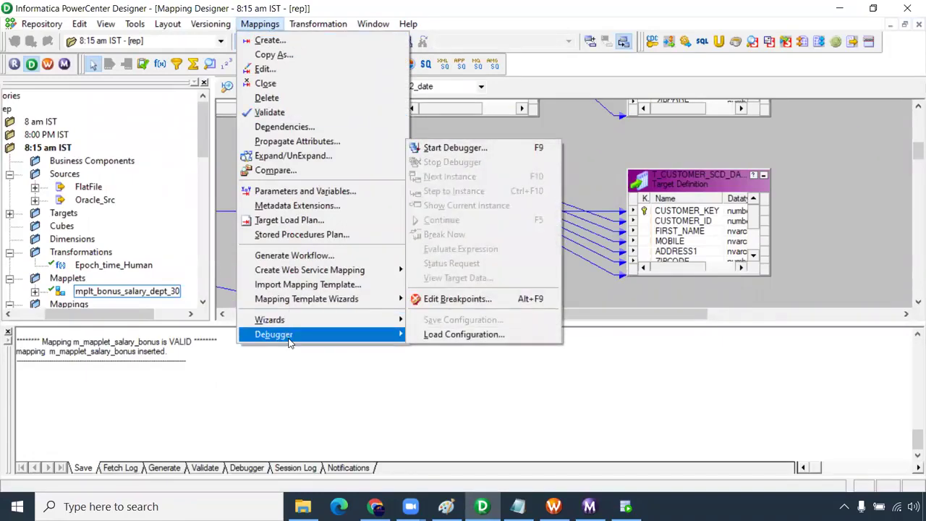
pyautogui.click(467, 149)
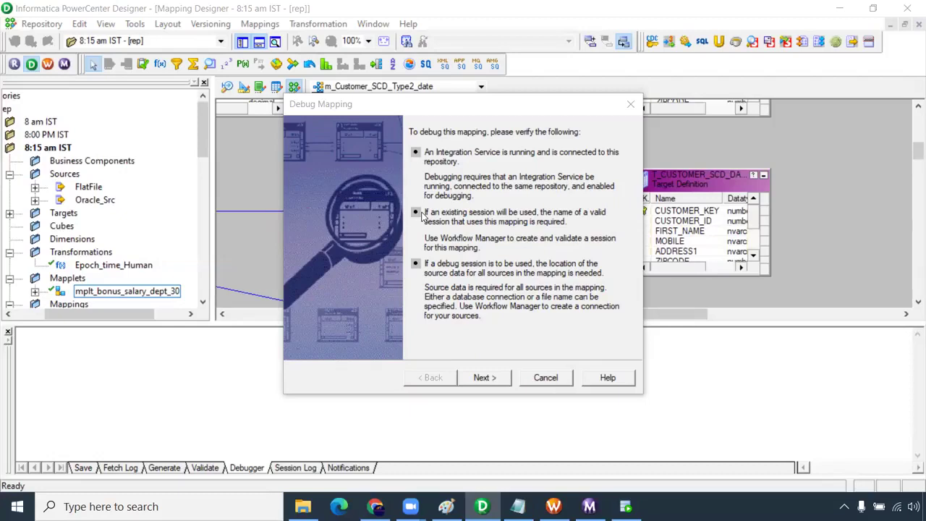
pyautogui.click(484, 378)
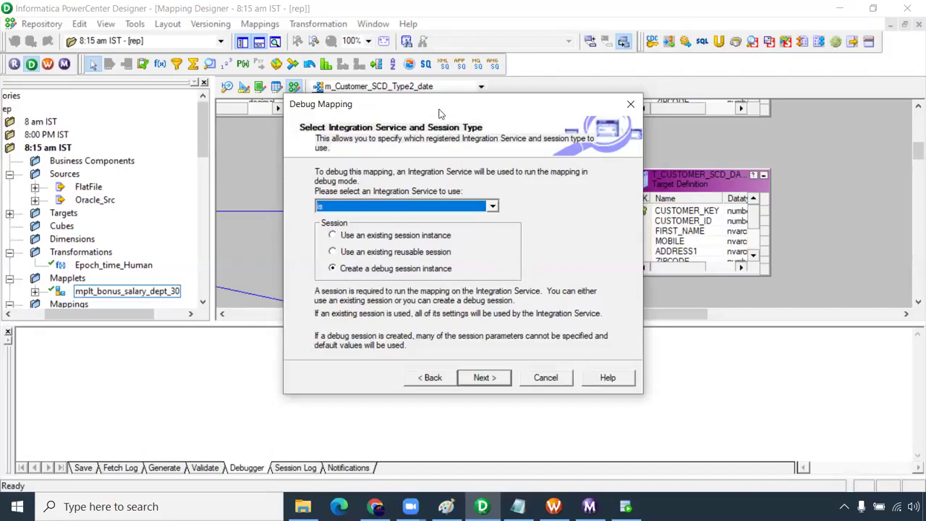
# - Debug with existing session instance s_m_Customer_SCD_Type2_date, keeping Discard target data checked
pyautogui.click(333, 236)
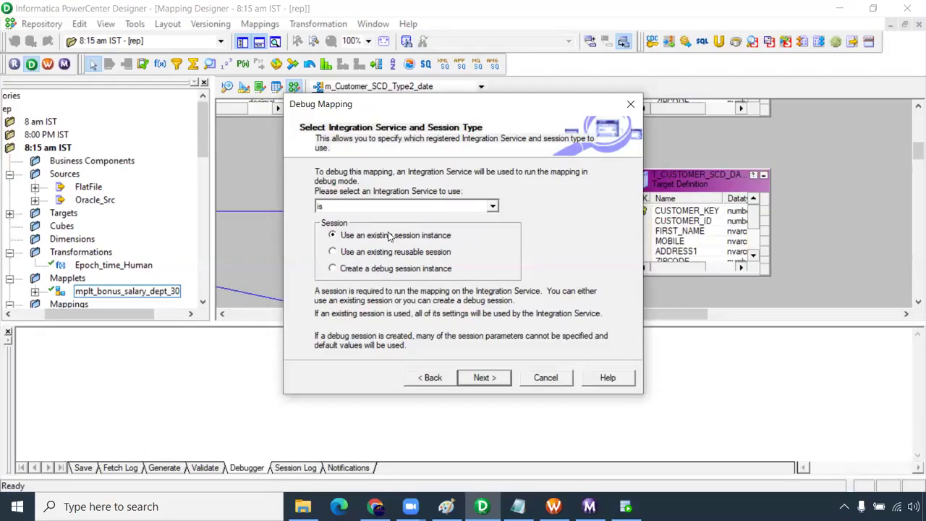
pyautogui.click(484, 377)
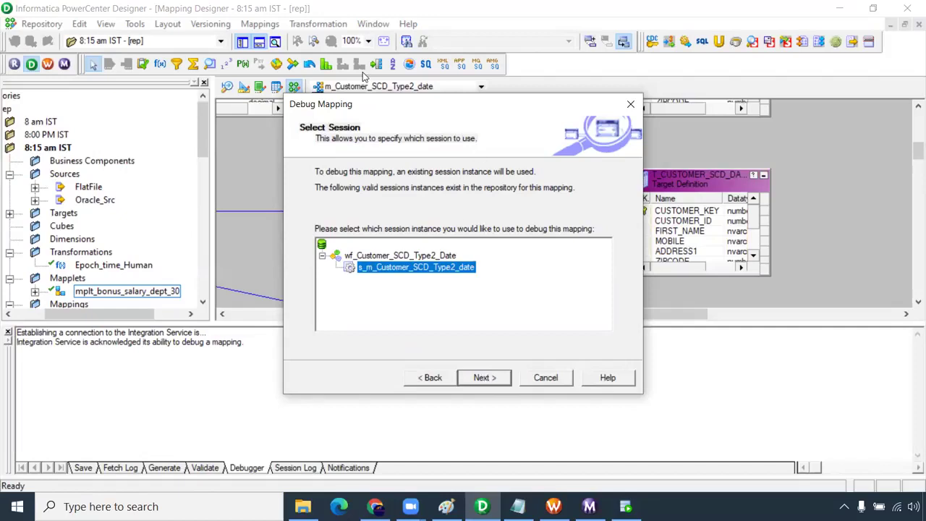
pyautogui.click(482, 379)
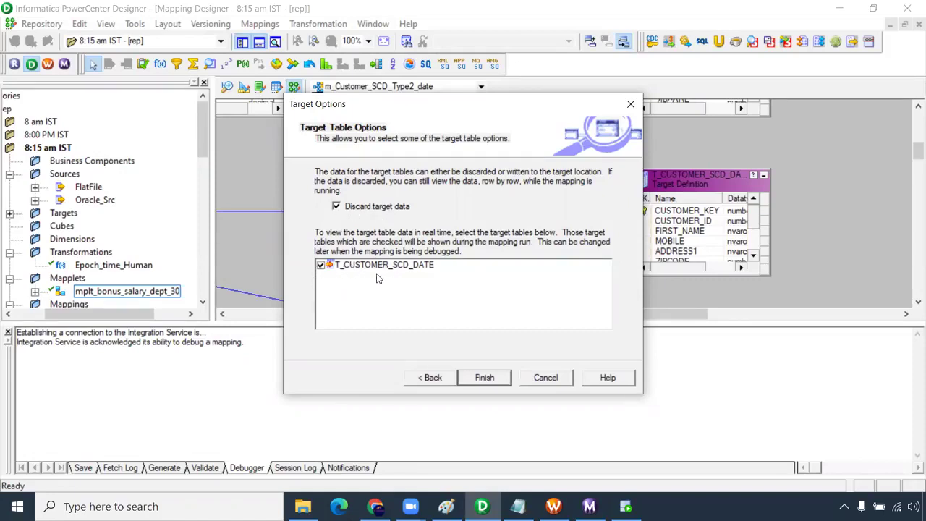
pyautogui.click(484, 383)
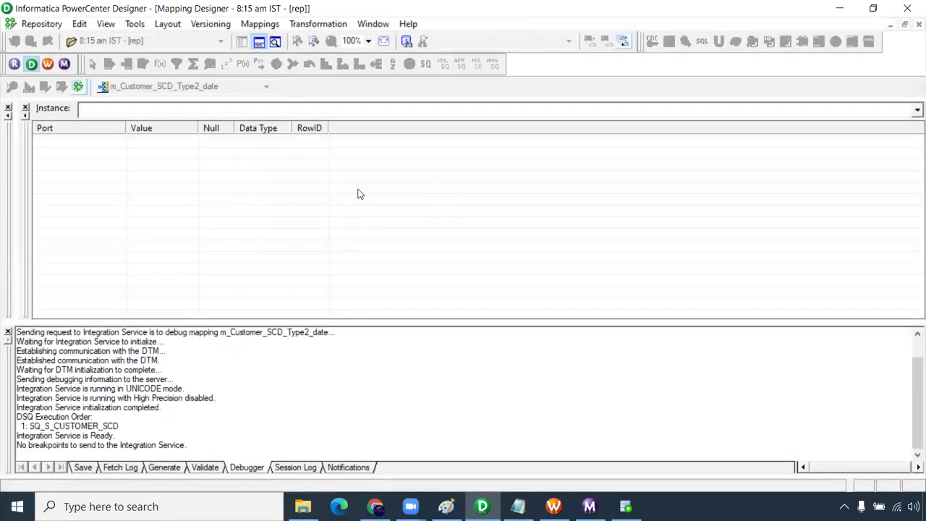
# - Hide the output log and resize the panes so Target Instance sits beside Instance
pyautogui.click(8, 332)
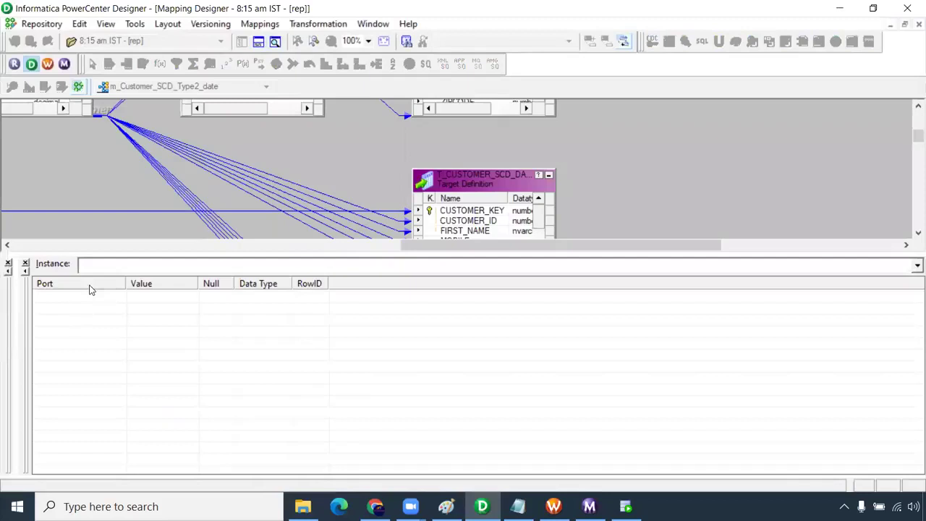
pyautogui.moveTo(236, 253); pyautogui.dragTo(241, 288)
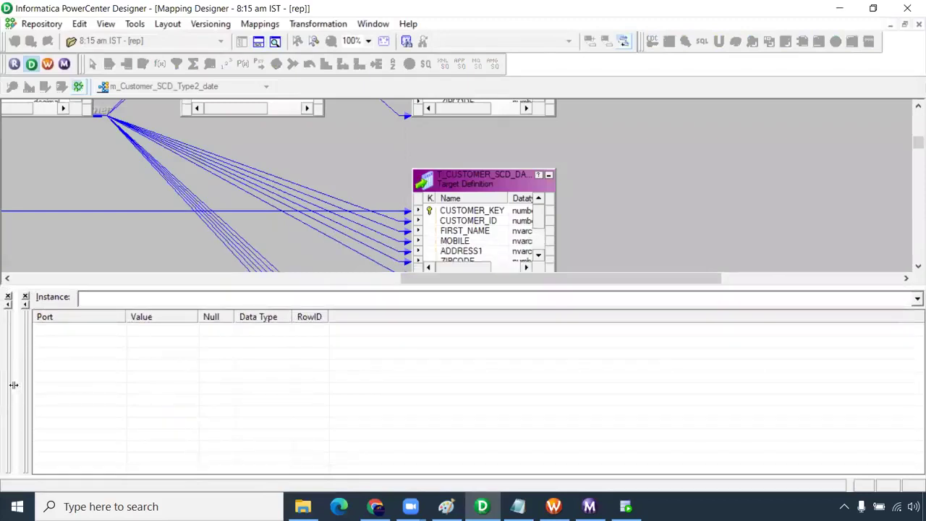
pyautogui.moveTo(16, 385); pyautogui.dragTo(433, 409)
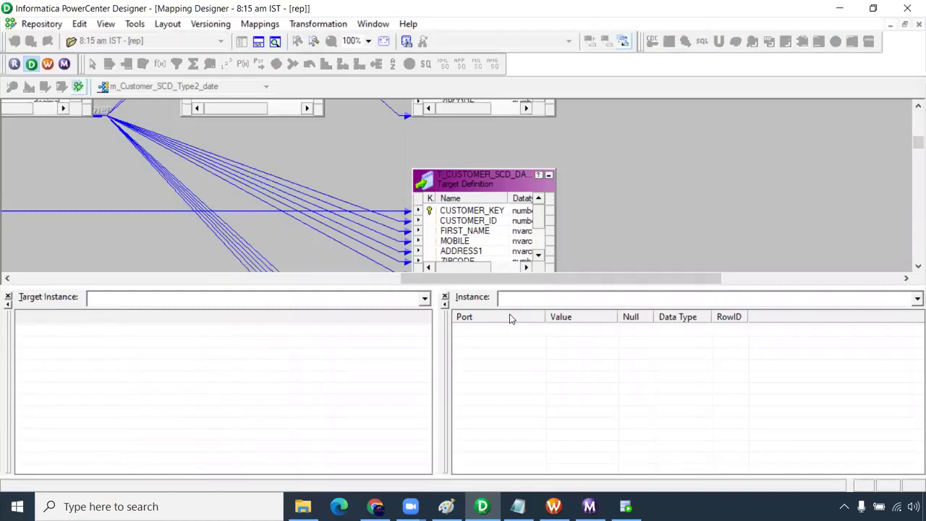
pyautogui.moveTo(424, 276); pyautogui.dragTo(197, 273)
pyautogui.moveTo(912, 142); pyautogui.dragTo(910, 121)
pyautogui.moveTo(445, 280); pyautogui.dragTo(311, 280)
# - Select SQ_S_CUSTOMER_SCD, LKPTRANS and EXPTRANS, then rebalance the canvas and debug panes
pyautogui.click(374, 174)
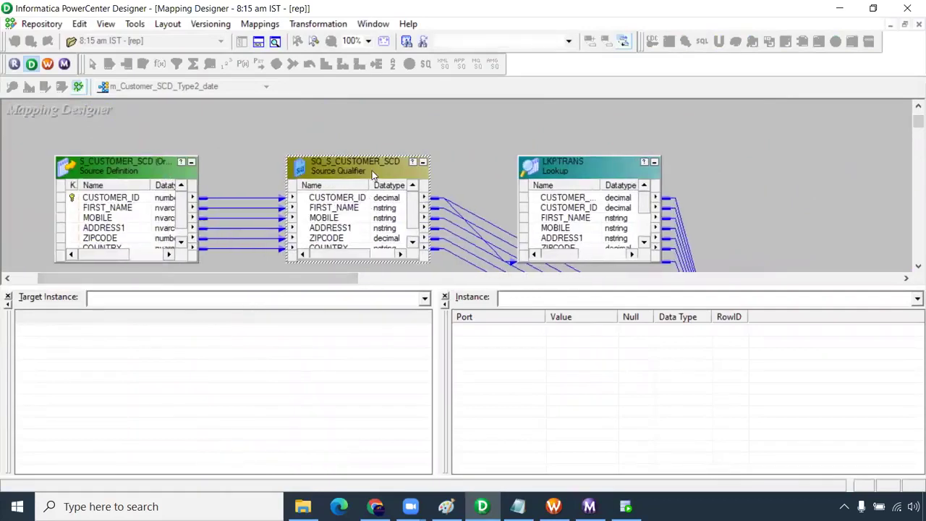
pyautogui.click(556, 174)
pyautogui.click(911, 133)
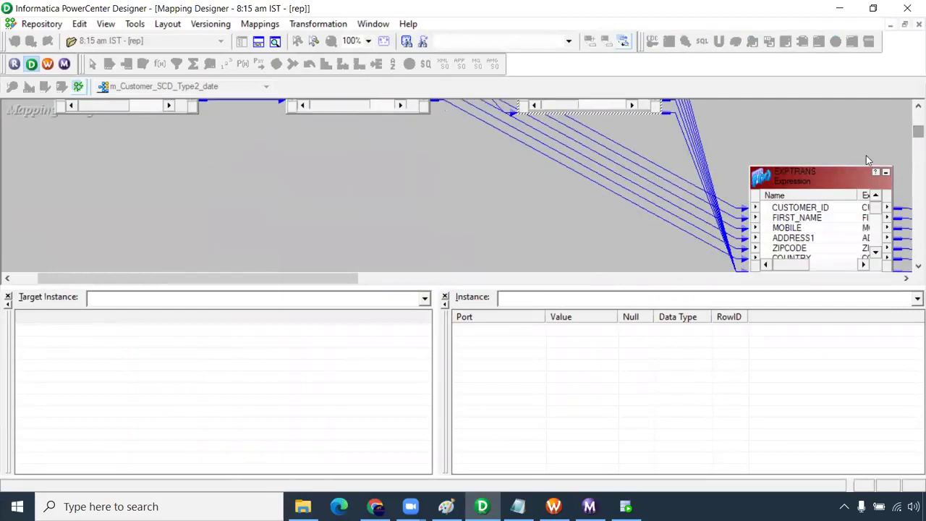
pyautogui.click(807, 173)
pyautogui.moveTo(343, 287); pyautogui.dragTo(492, 286)
pyautogui.moveTo(431, 281); pyautogui.dragTo(189, 288)
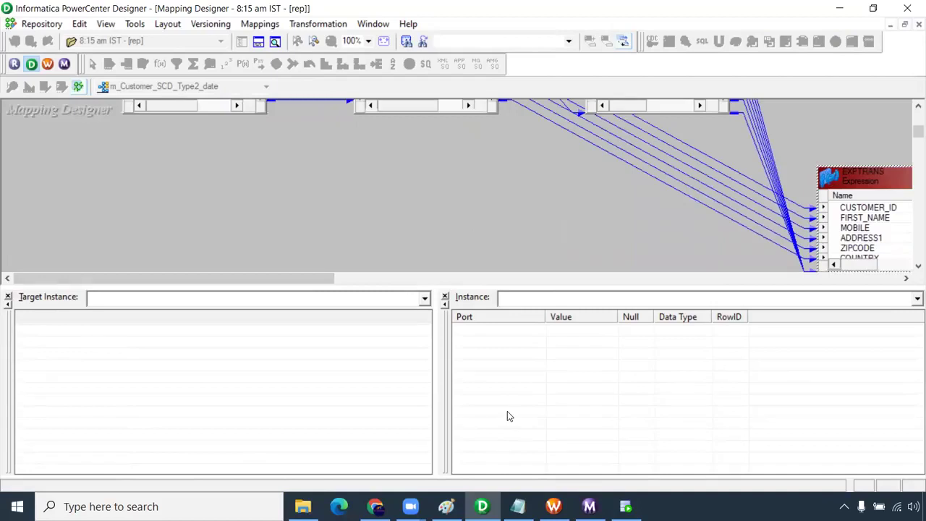
pyautogui.scroll(3, 910, 135)
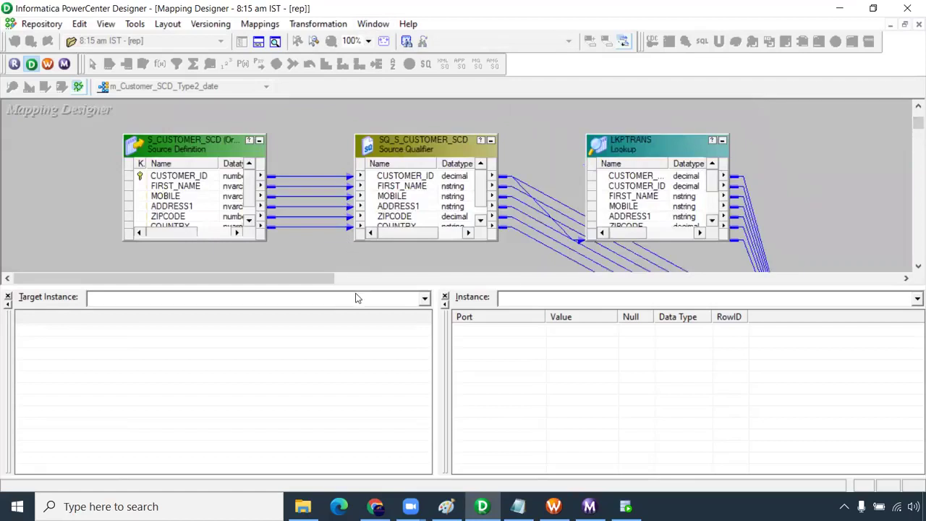
pyautogui.moveTo(355, 288); pyautogui.dragTo(355, 300)
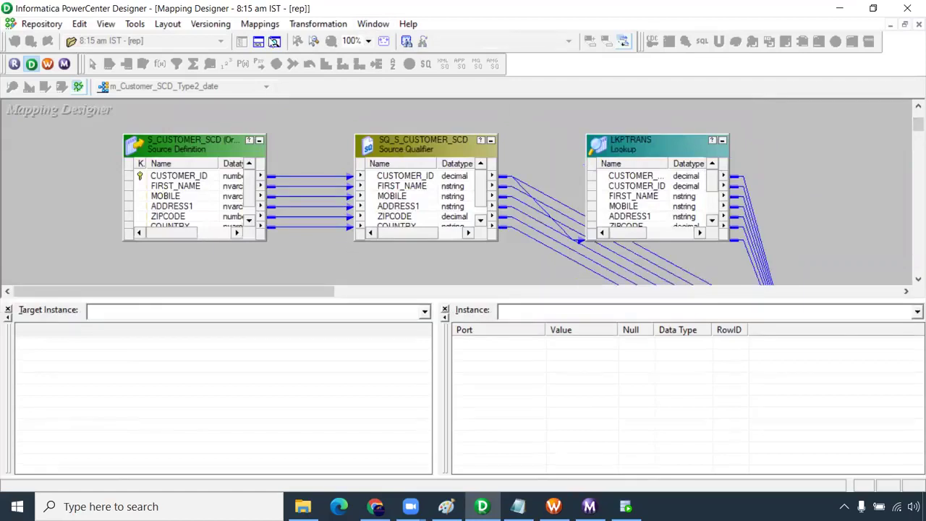
pyautogui.click(260, 26)
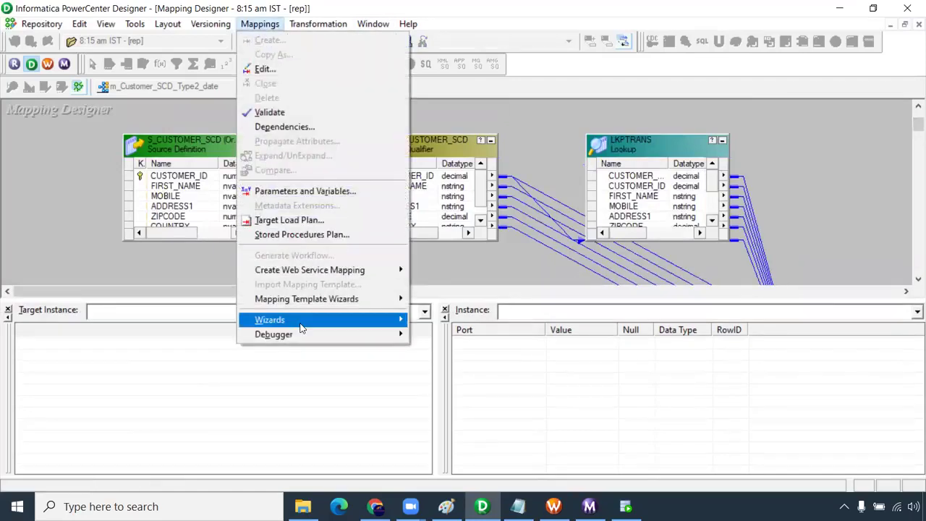
# - Step into SQ_S_CUSTOMER_SCD and check its first row: CUSTOMER_ID 1, row type Insert
pyautogui.moveTo(289, 334)
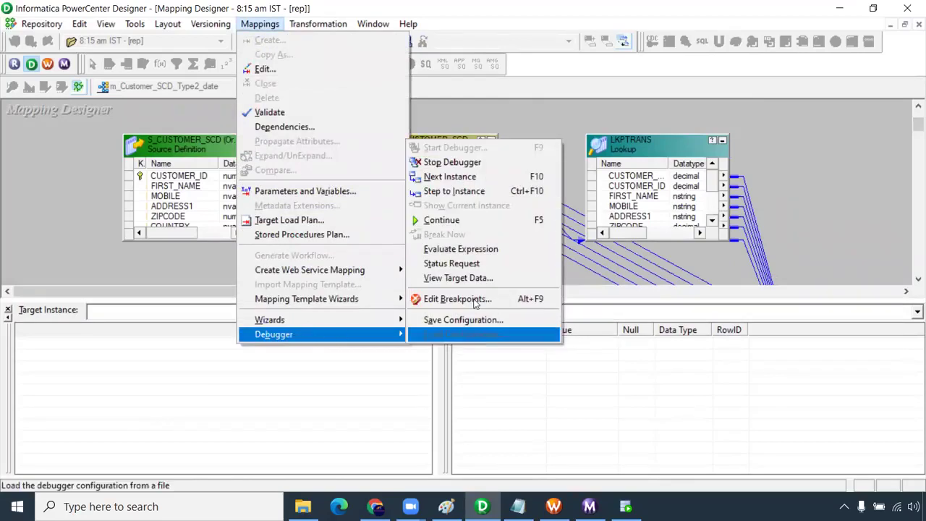
pyautogui.click(450, 176)
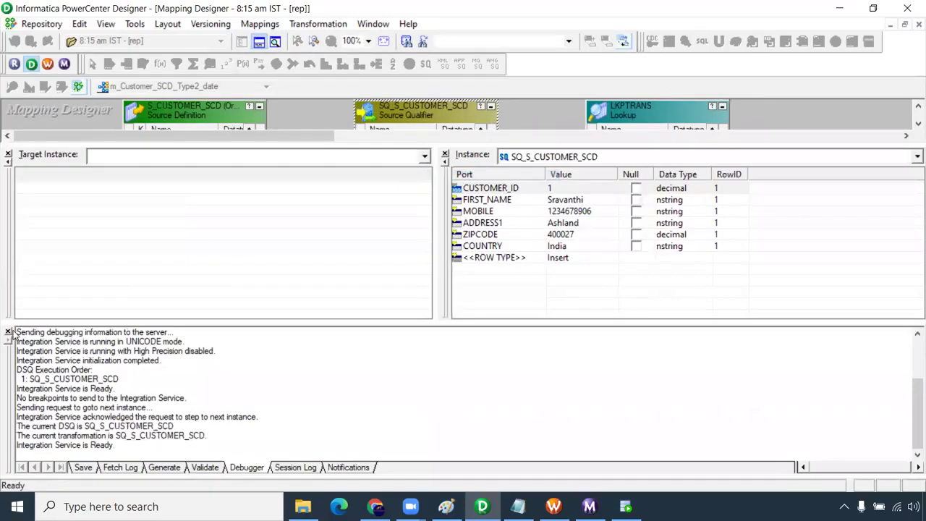
pyautogui.click(9, 332)
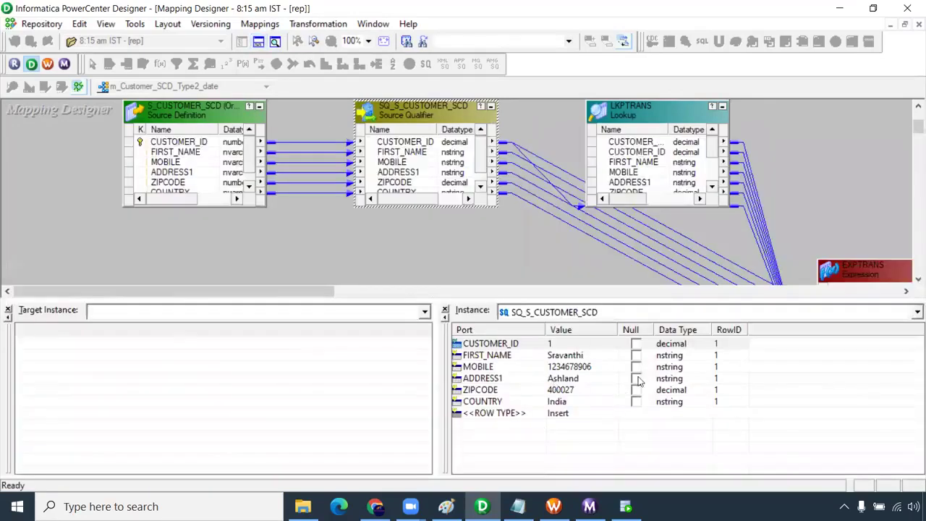
pyautogui.click(586, 346)
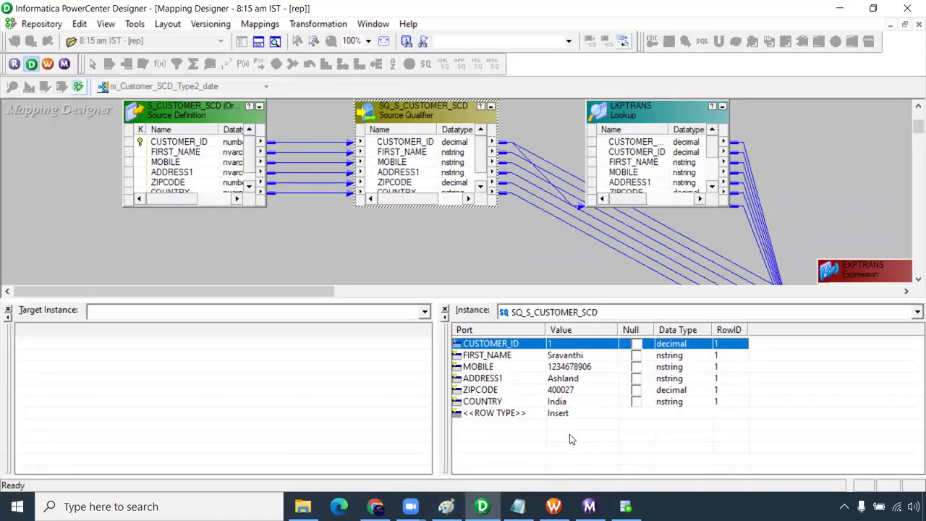
# - Use Next Instance to move the debugger from SQ_S_CUSTOMER_SCD to LKPTRANS
pyautogui.moveTo(292, 291); pyautogui.dragTo(320, 288)
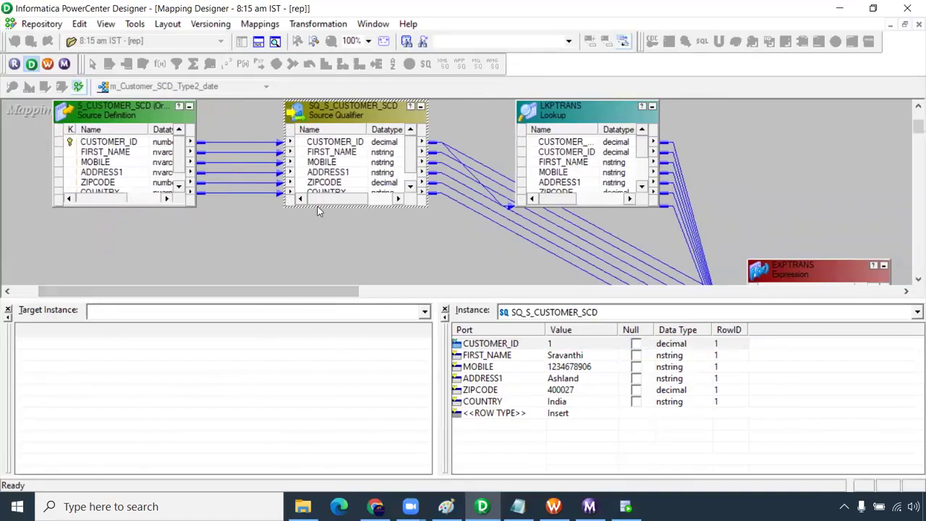
pyautogui.click(272, 29)
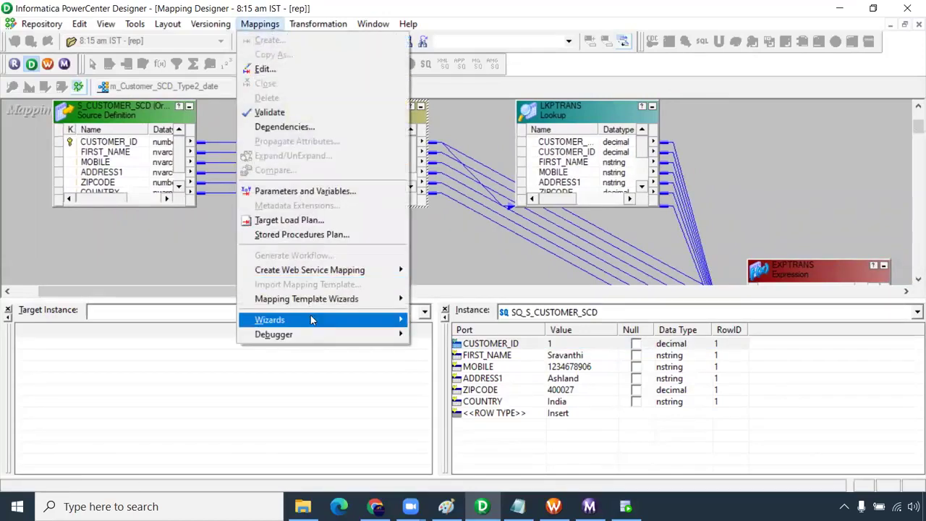
pyautogui.moveTo(378, 338)
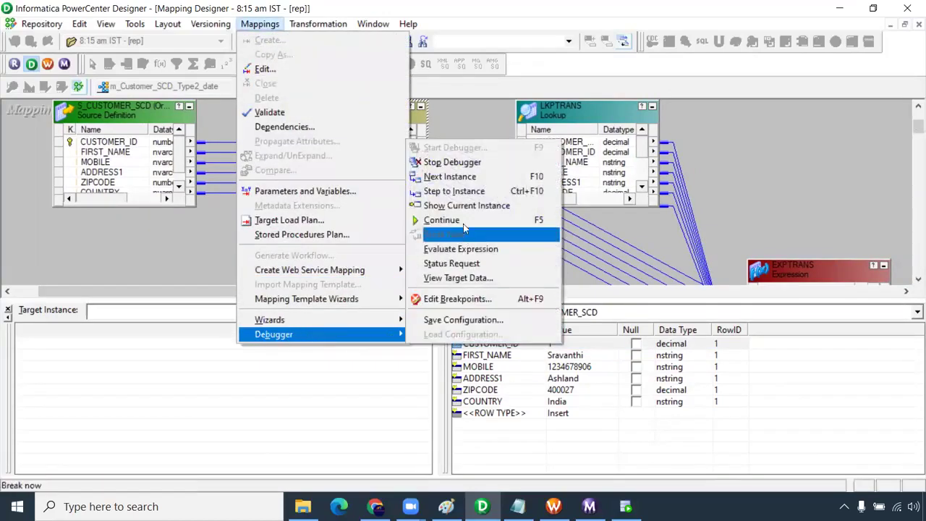
pyautogui.click(464, 180)
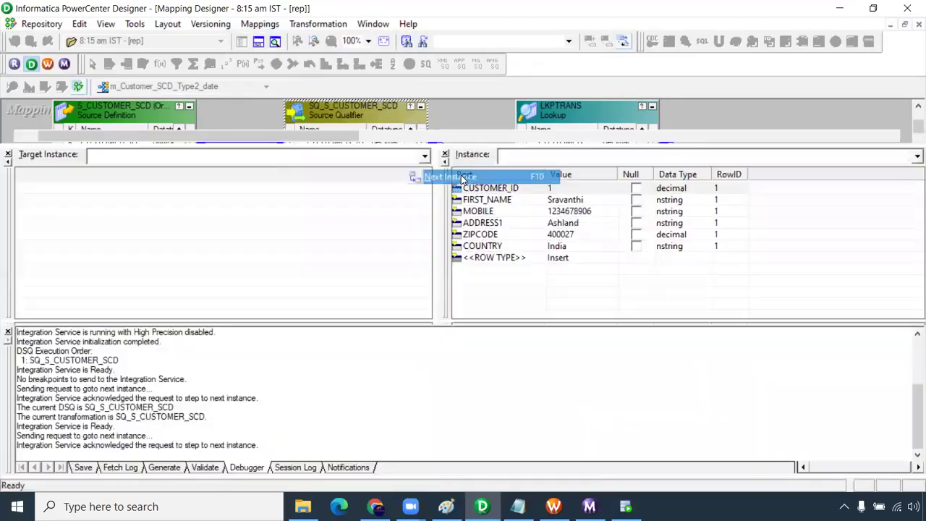
# - Hide the output log and confirm CUSTOMER_ID1 is 1 in the LKPTRANS grid
pyautogui.click(7, 334)
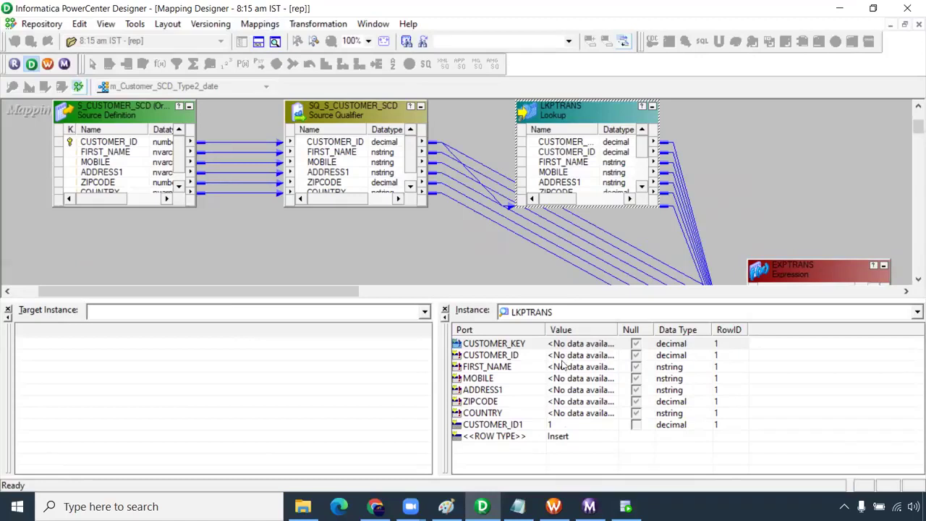
pyautogui.click(491, 425)
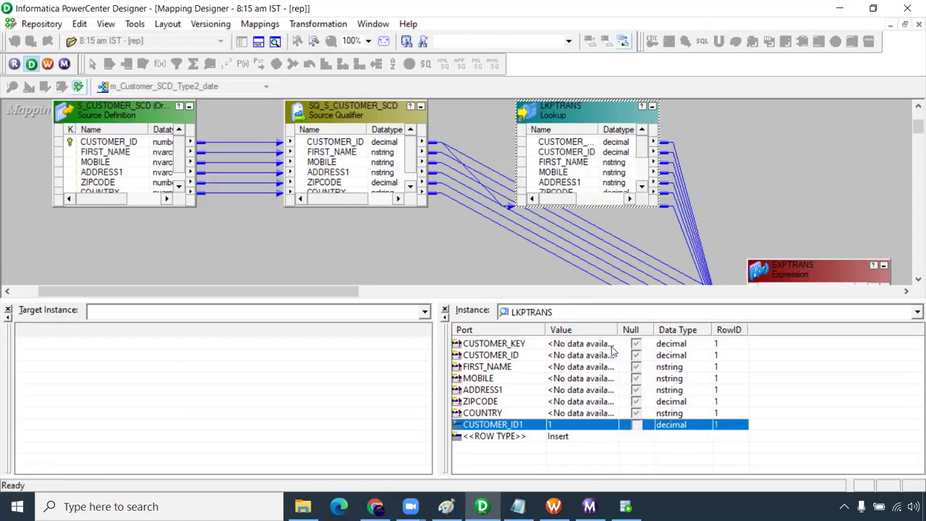
pyautogui.moveTo(357, 292); pyautogui.dragTo(430, 304)
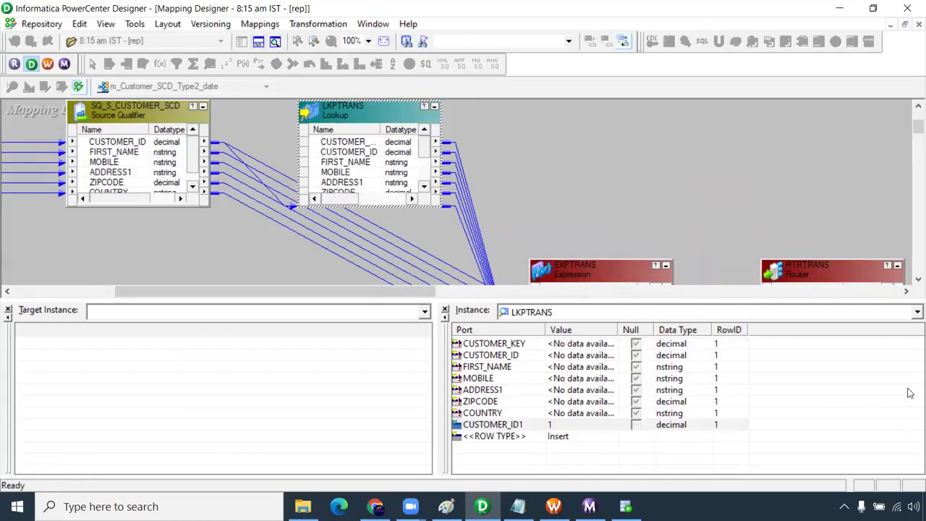
# - At EXPTRANS, read new_record_flag 1 and upd_record_flag 0, widening Value for eff_date and end_date
pyautogui.press('F10')
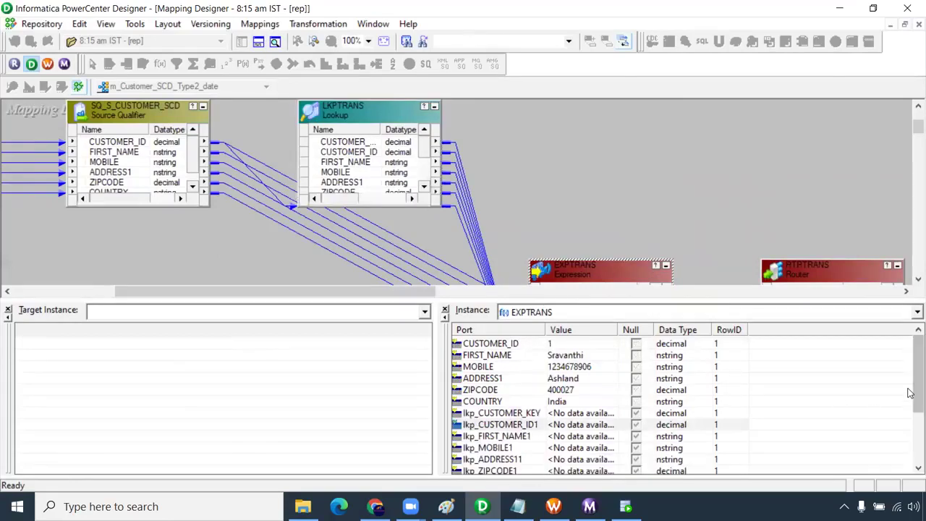
pyautogui.moveTo(912, 347); pyautogui.dragTo(910, 383)
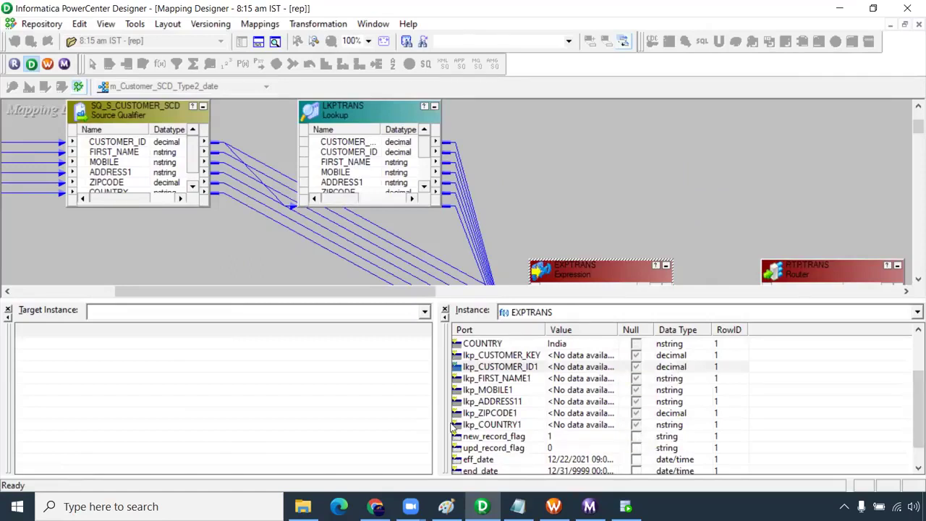
pyautogui.click(565, 439)
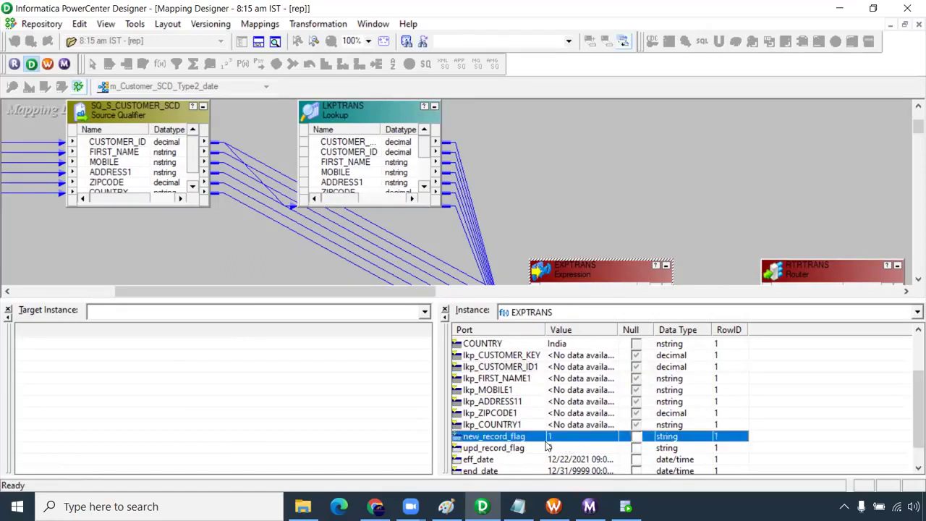
pyautogui.click(548, 448)
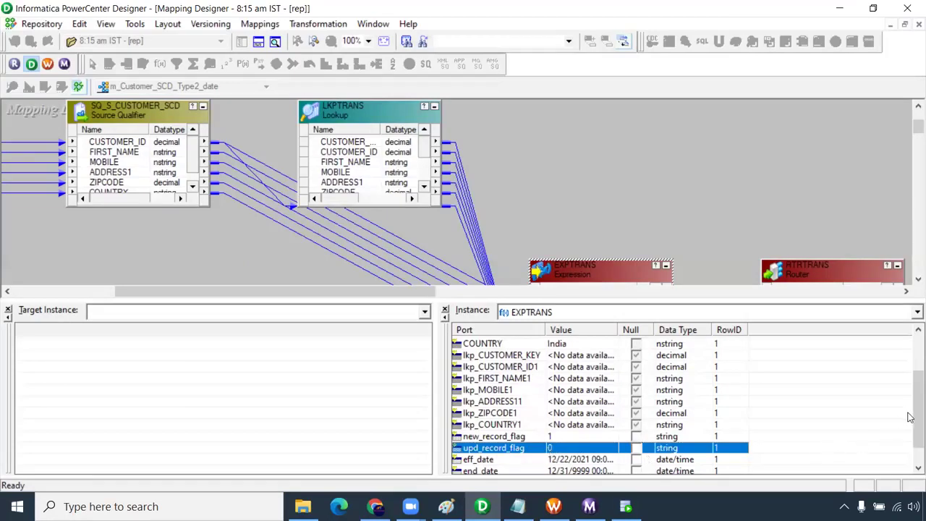
pyautogui.scroll(-1, 910, 417)
pyautogui.click(561, 436)
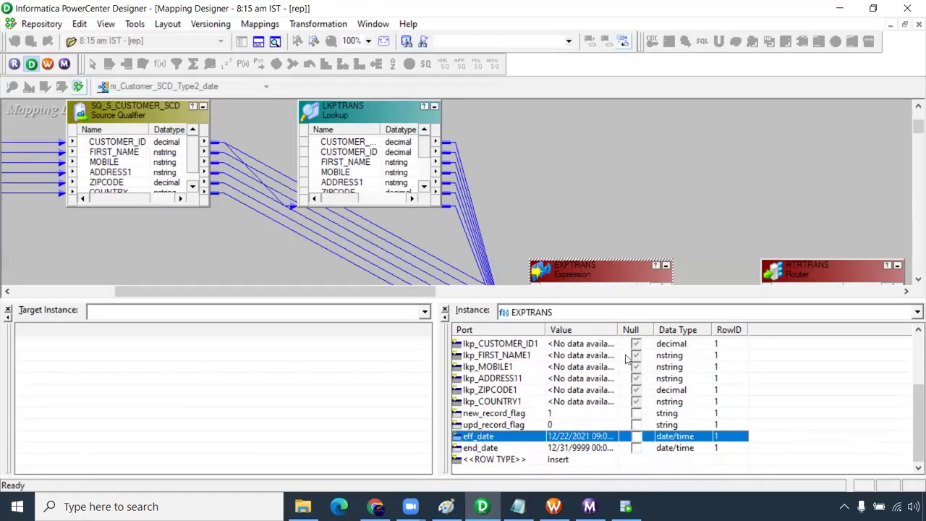
pyautogui.moveTo(621, 330); pyautogui.dragTo(646, 330)
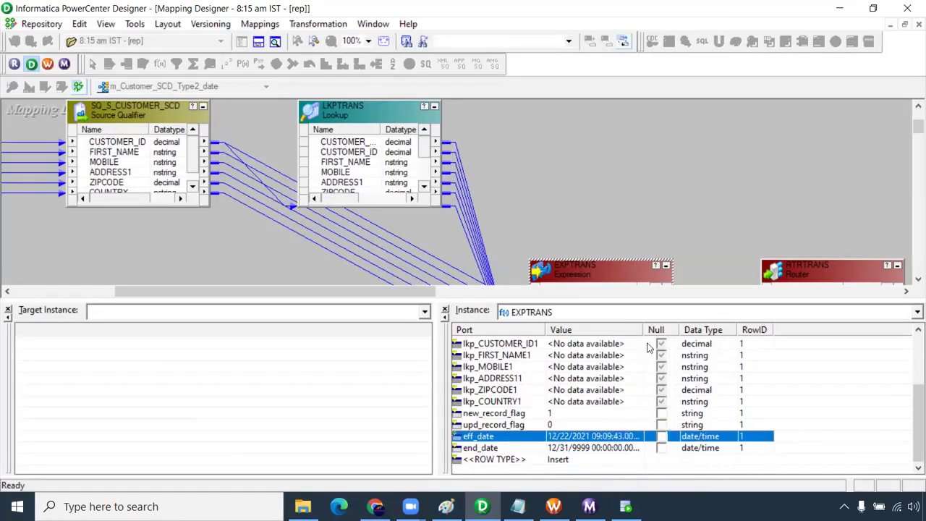
pyautogui.click(594, 449)
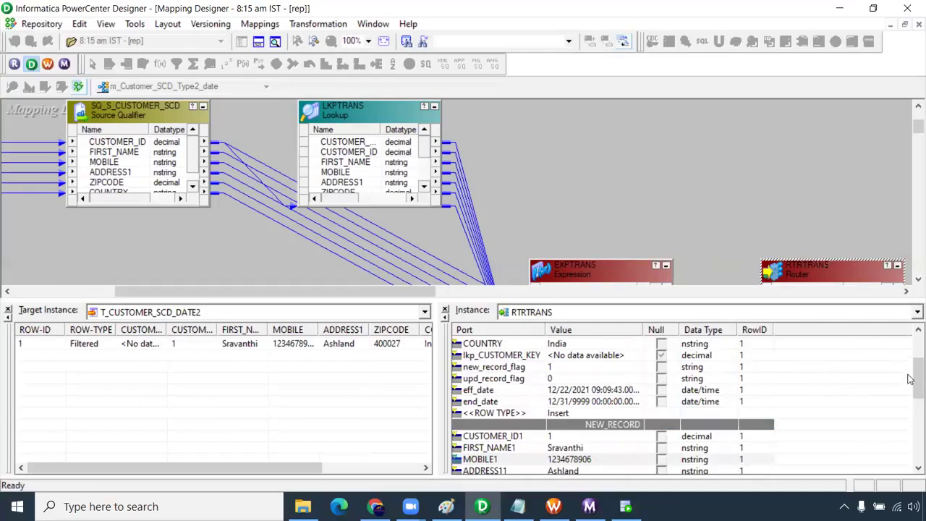
# - Enlarge the Target Instance pane and select the Filtered row of T_CUSTOMER_SCD_DATE2
pyautogui.moveTo(910, 379); pyautogui.dragTo(910, 399)
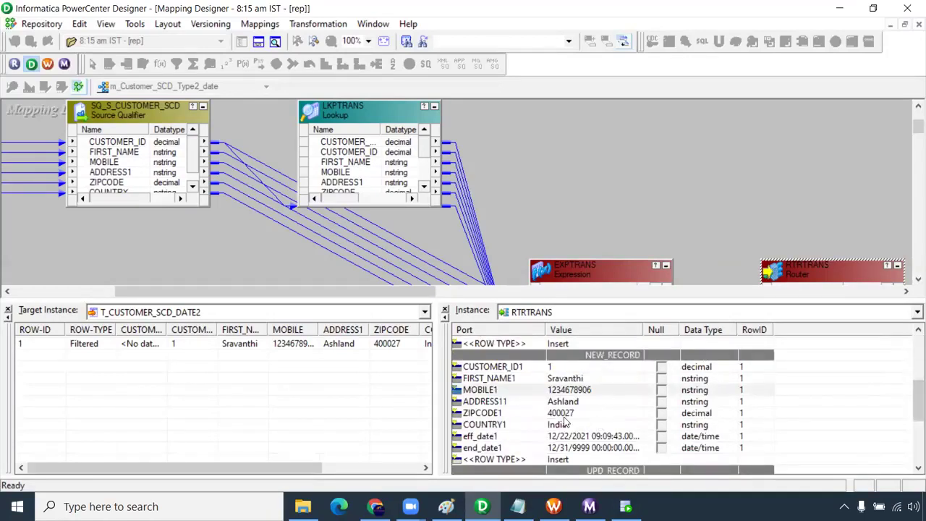
pyautogui.moveTo(910, 397); pyautogui.dragTo(916, 439)
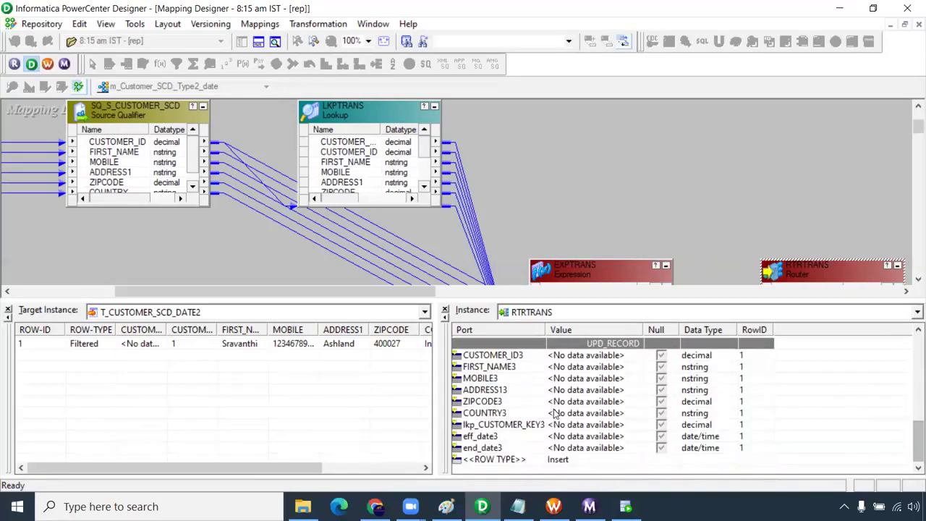
pyautogui.click(85, 349)
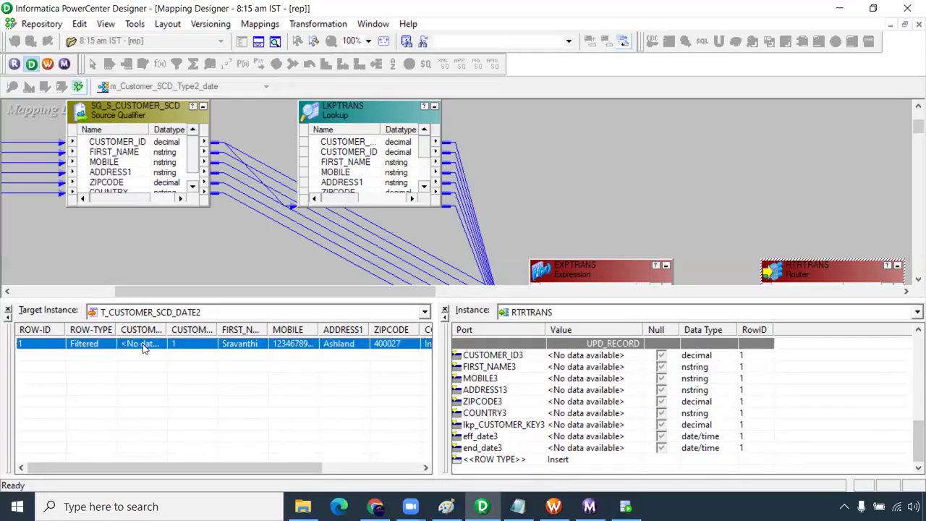
# - Compare rows in T_CUSTOMER_SCD_DATE, DATE1 and DATE2, ending on the empty T_CUSTOMER_SCD_DATE
pyautogui.click(425, 312)
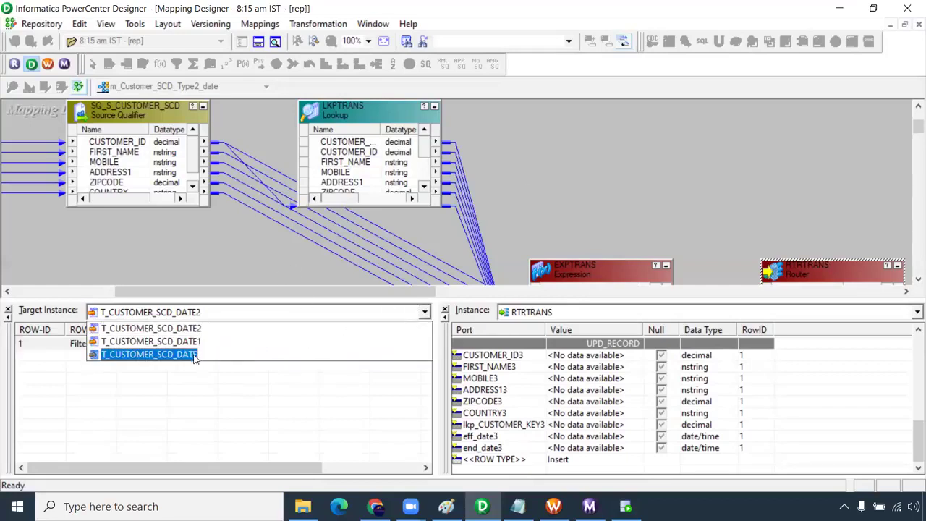
pyautogui.click(163, 356)
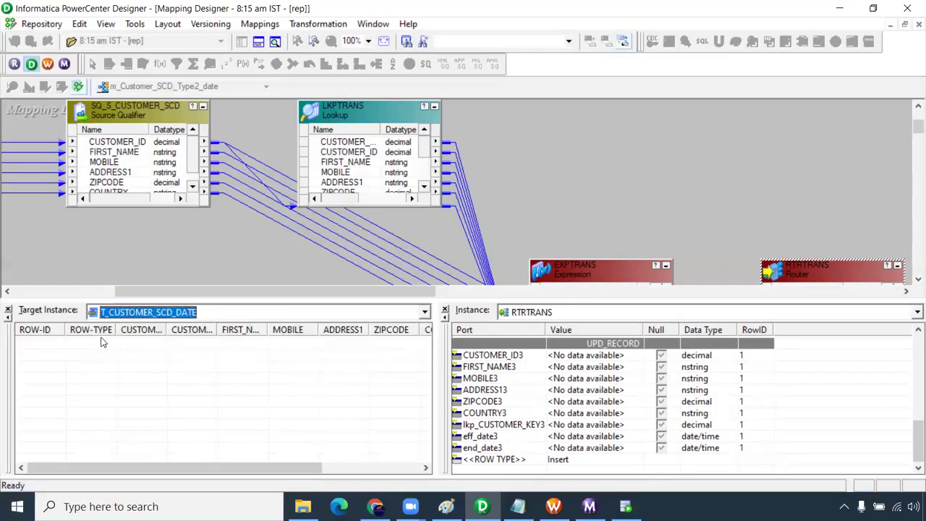
pyautogui.click(425, 312)
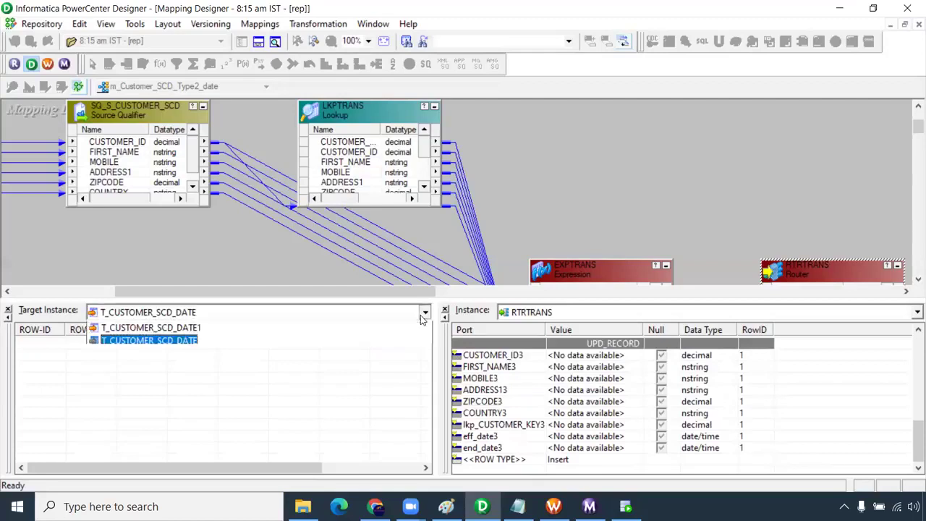
pyautogui.click(215, 341)
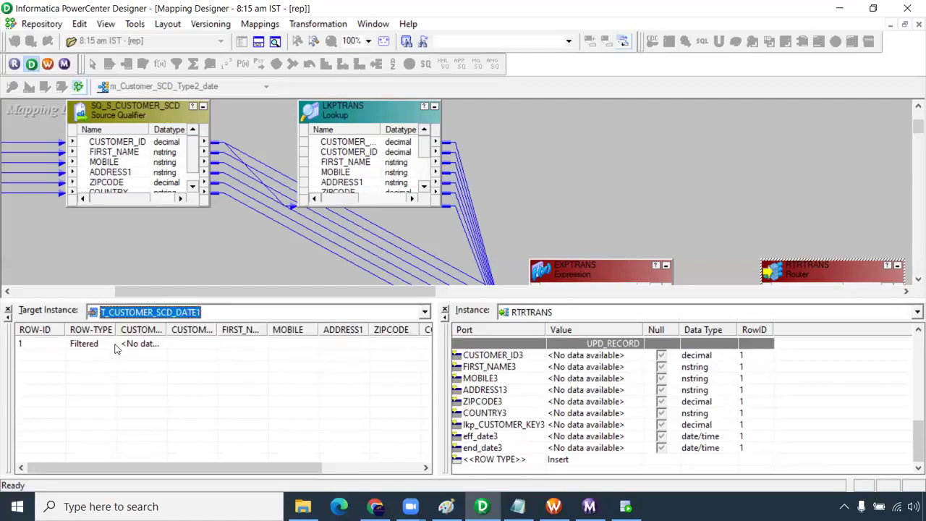
pyautogui.click(121, 348)
pyautogui.click(423, 314)
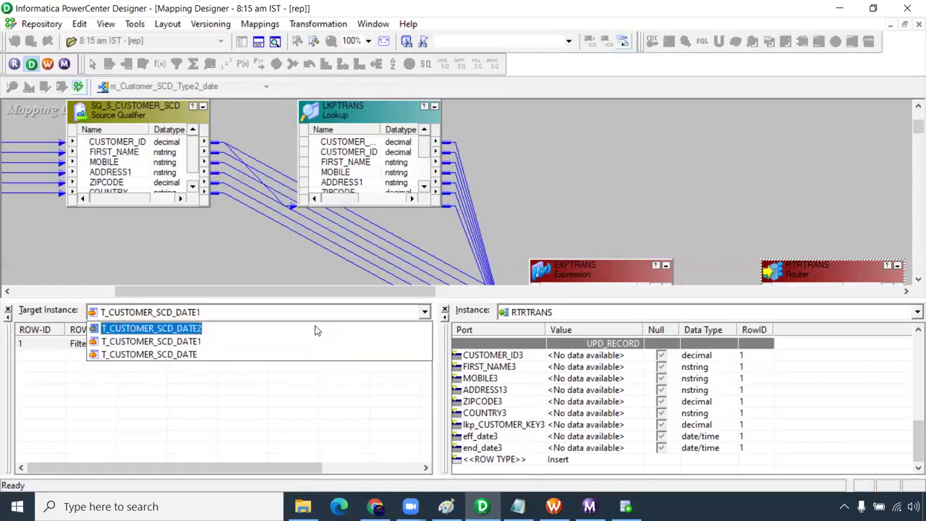
pyautogui.click(196, 330)
pyautogui.click(159, 348)
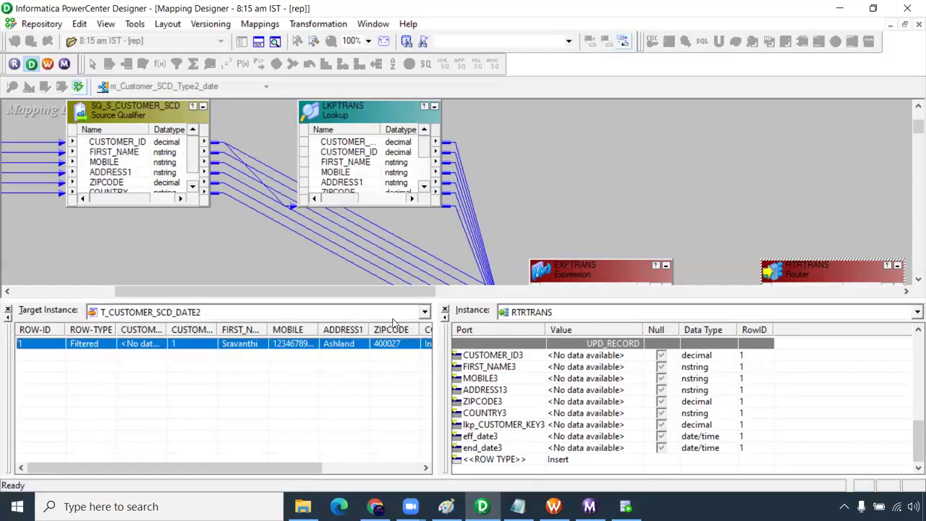
pyautogui.click(424, 312)
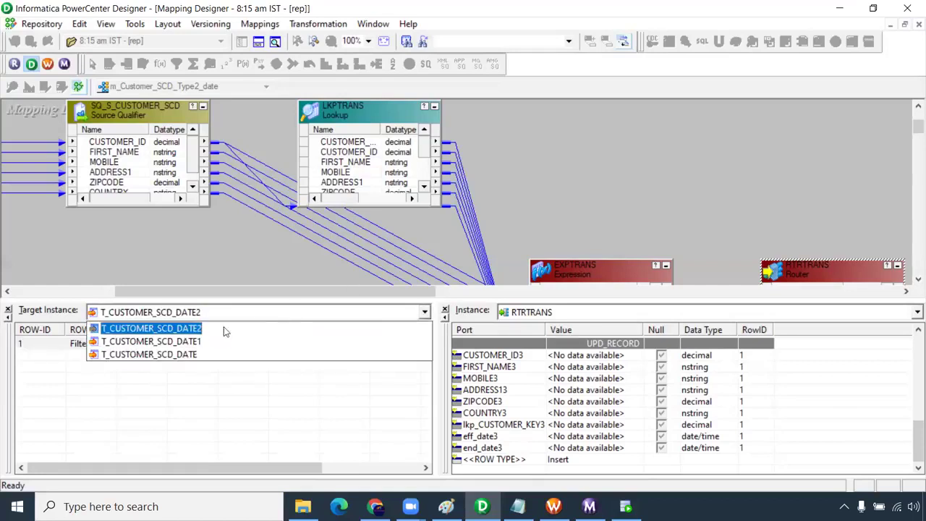
pyautogui.click(192, 355)
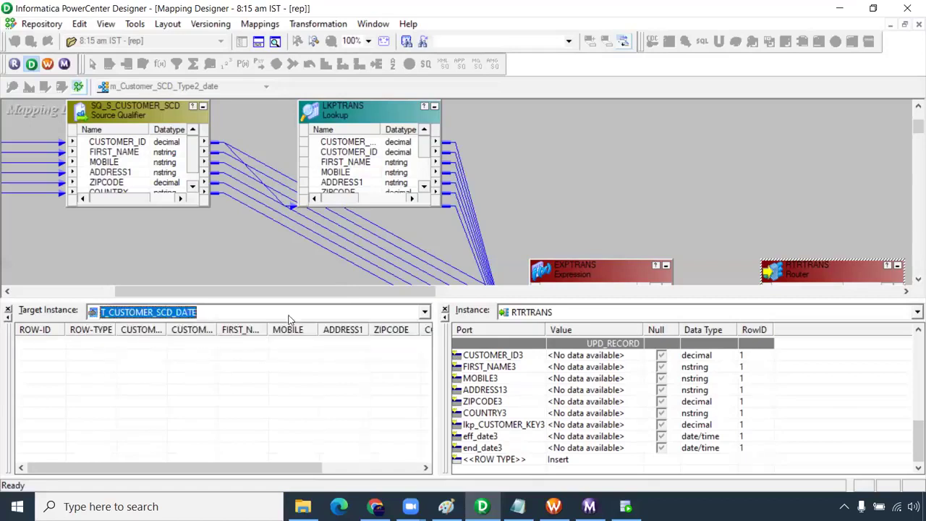
pyautogui.click(639, 214)
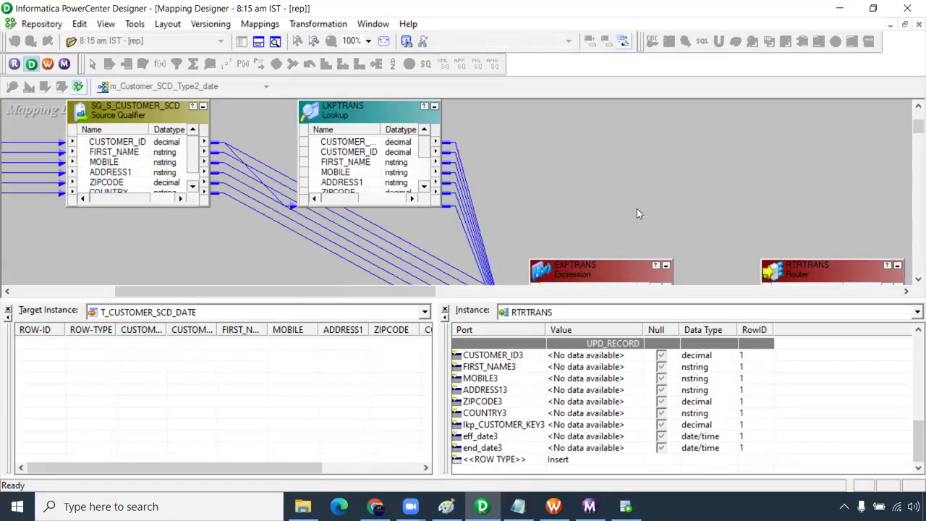
pyautogui.press('F10')
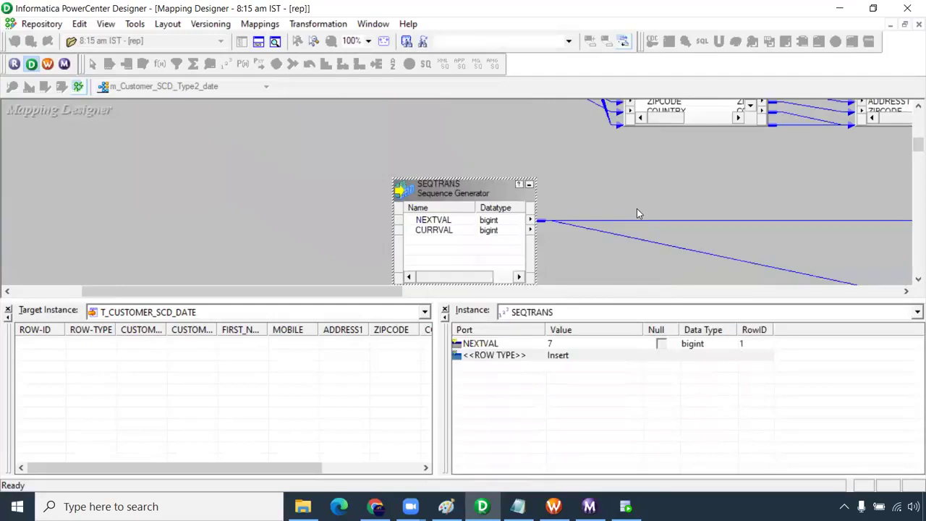
pyautogui.press('F10')
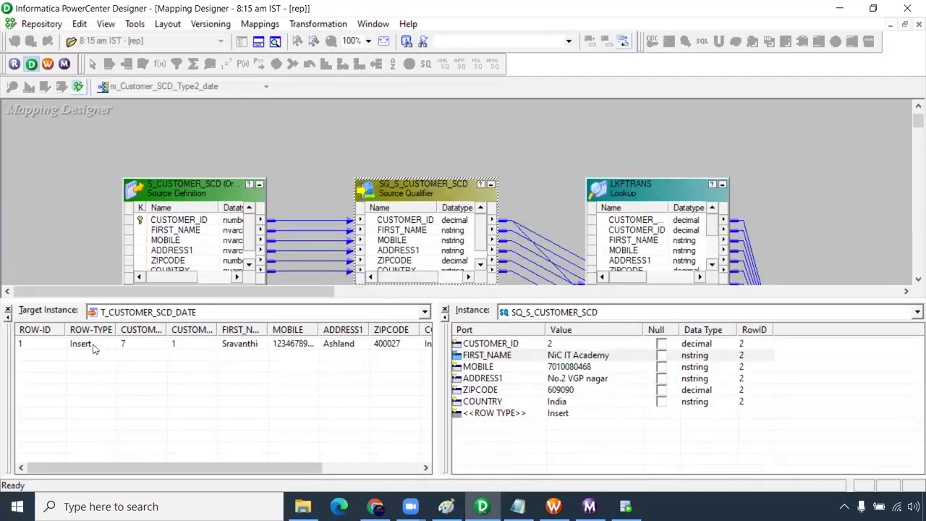
pyautogui.click(84, 345)
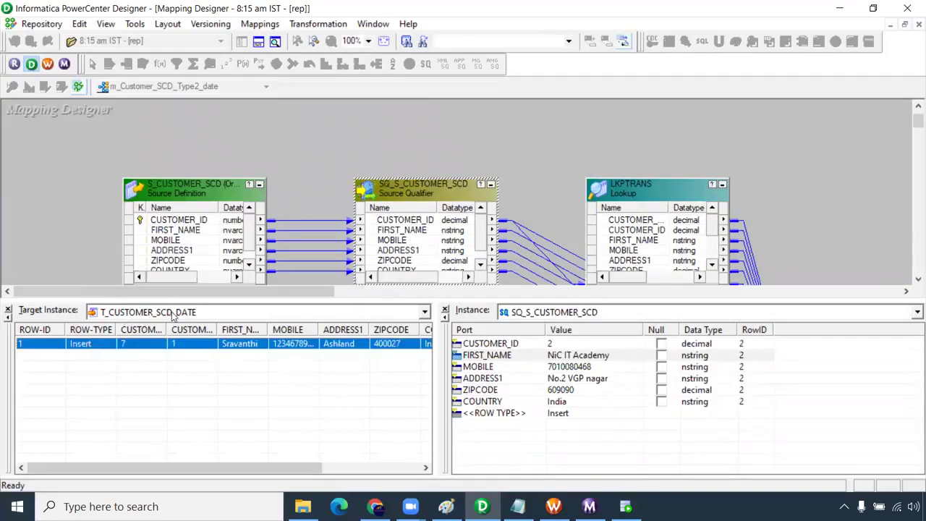
pyautogui.click(425, 313)
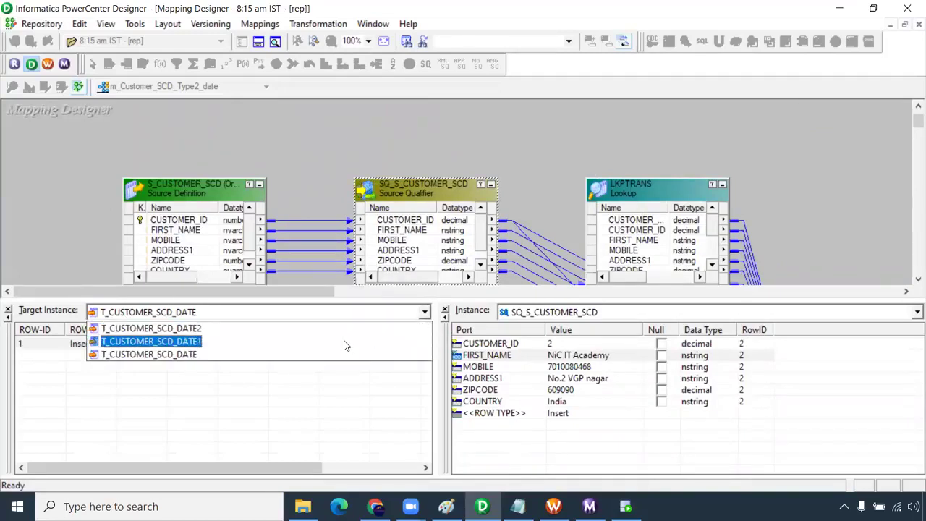
pyautogui.click(293, 349)
pyautogui.click(423, 315)
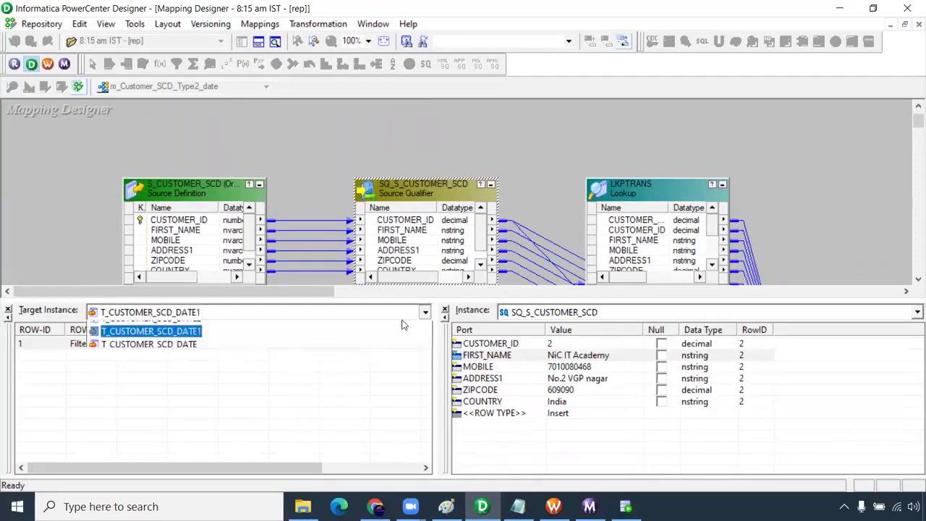
pyautogui.click(223, 330)
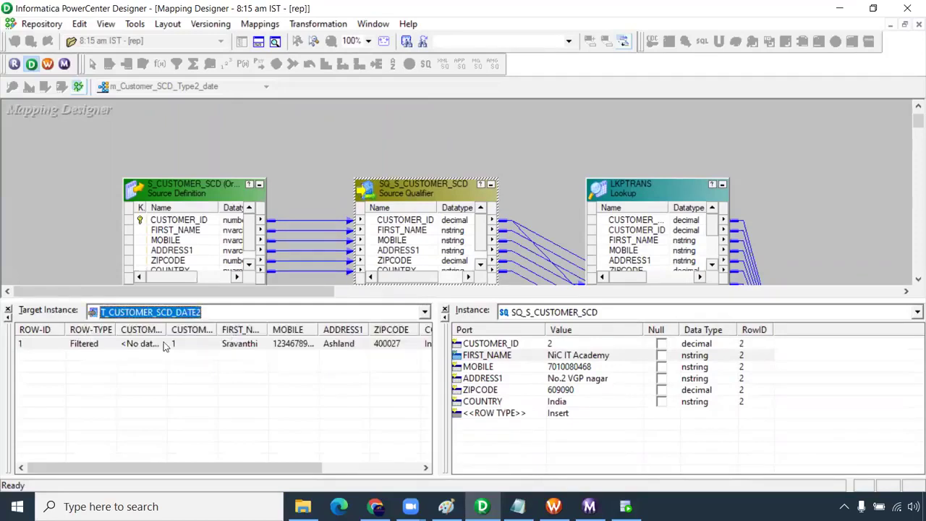
pyautogui.click(112, 349)
pyautogui.click(425, 313)
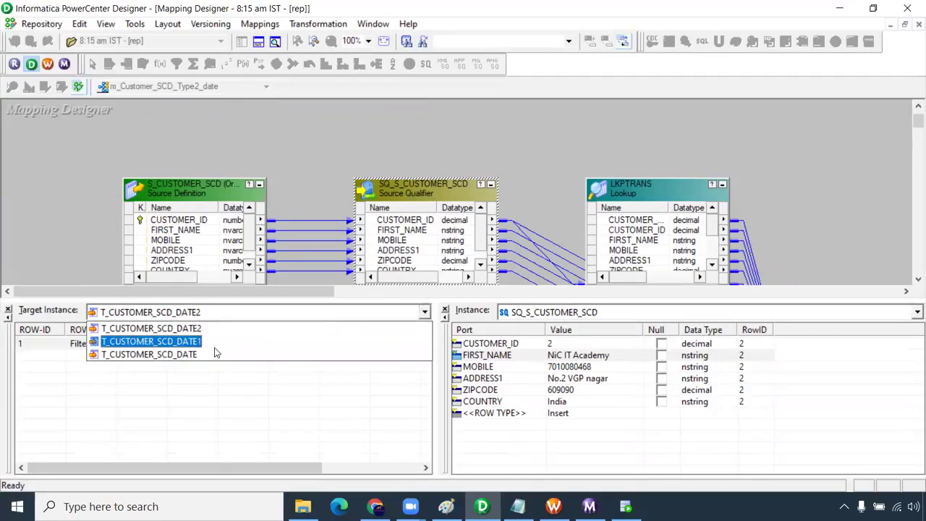
pyautogui.click(215, 354)
pyautogui.click(83, 351)
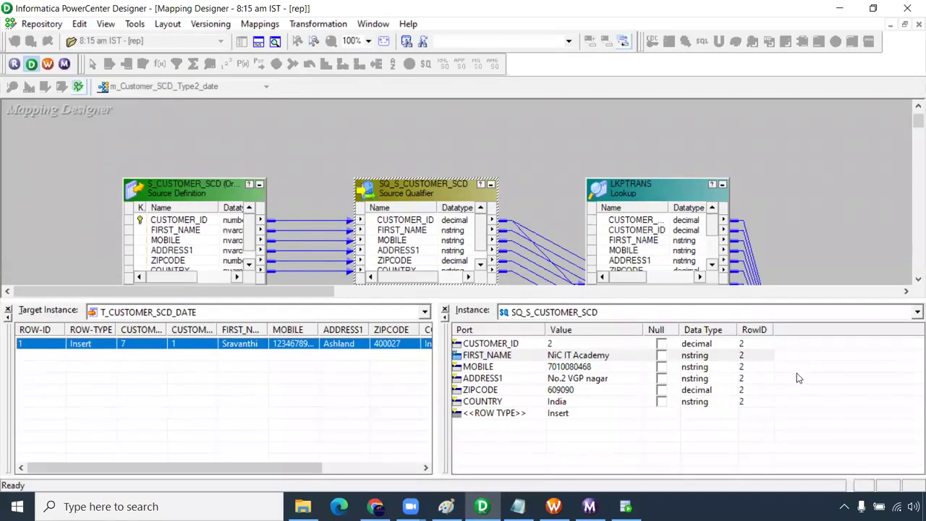
pyautogui.moveTo(912, 120); pyautogui.dragTo(911, 128)
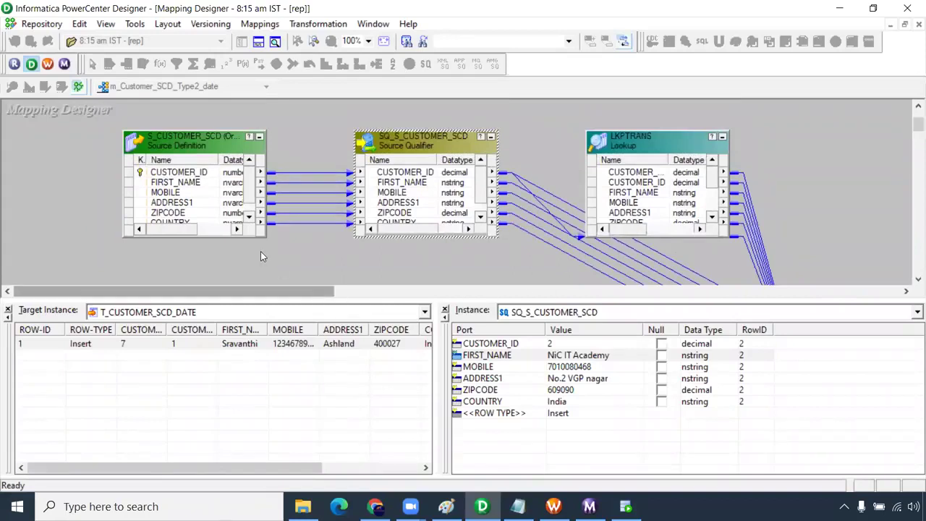
# - Step through instances with Next Instance and F10 until T_CUSTOMER_SCD_DATE queues four Insert rows
pyautogui.click(262, 26)
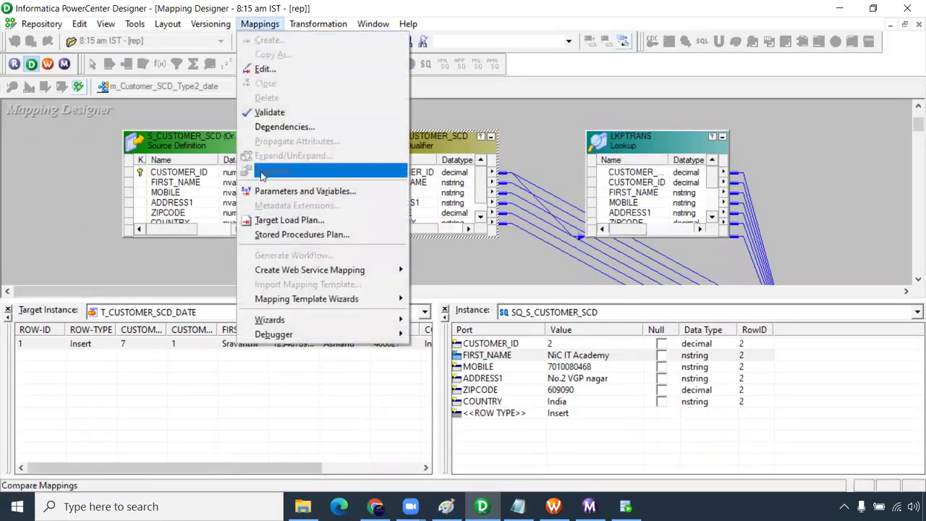
pyautogui.moveTo(369, 339)
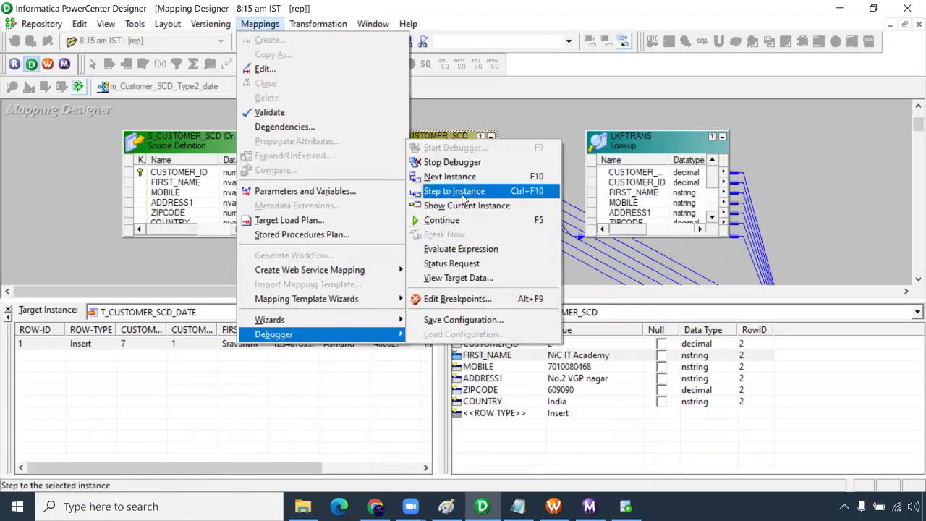
pyautogui.click(448, 177)
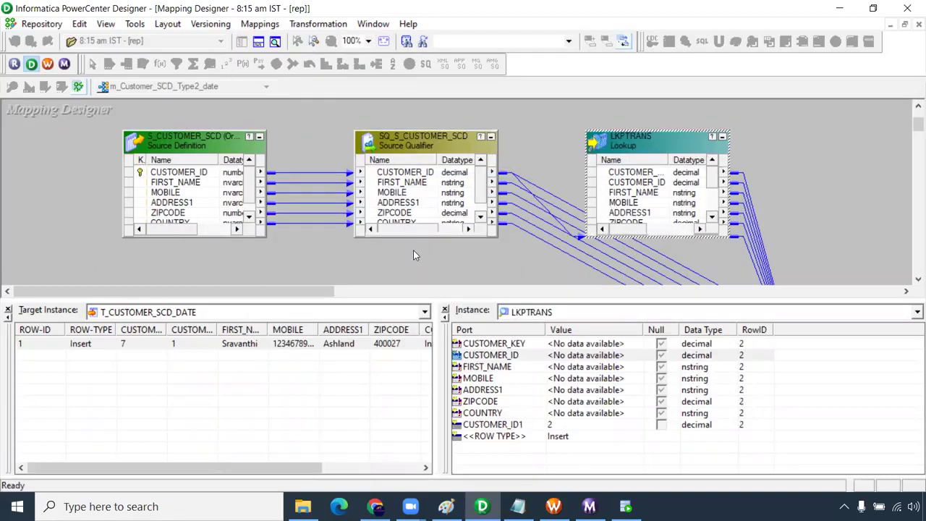
pyautogui.press('F10')
pyautogui.press('F10')
pyautogui.press('F10')
pyautogui.press('F10')
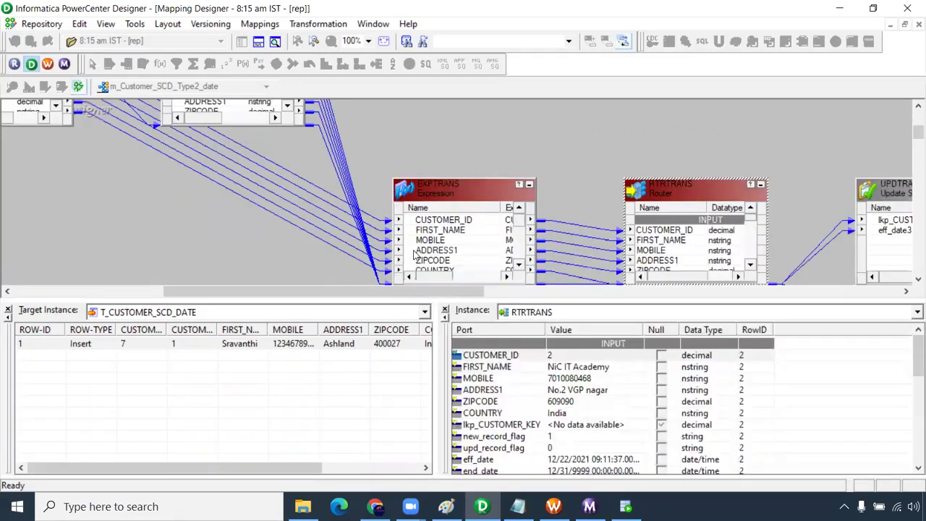
pyautogui.press('F10')
pyautogui.press('F10')
pyautogui.press('F10')
pyautogui.press('F10')
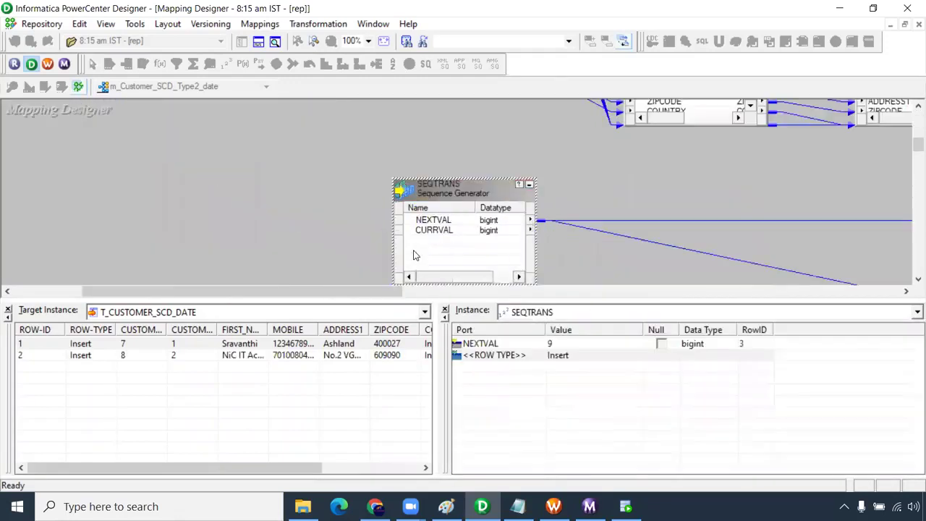
pyautogui.press('F10')
pyautogui.press('F10')
pyautogui.press('F10')
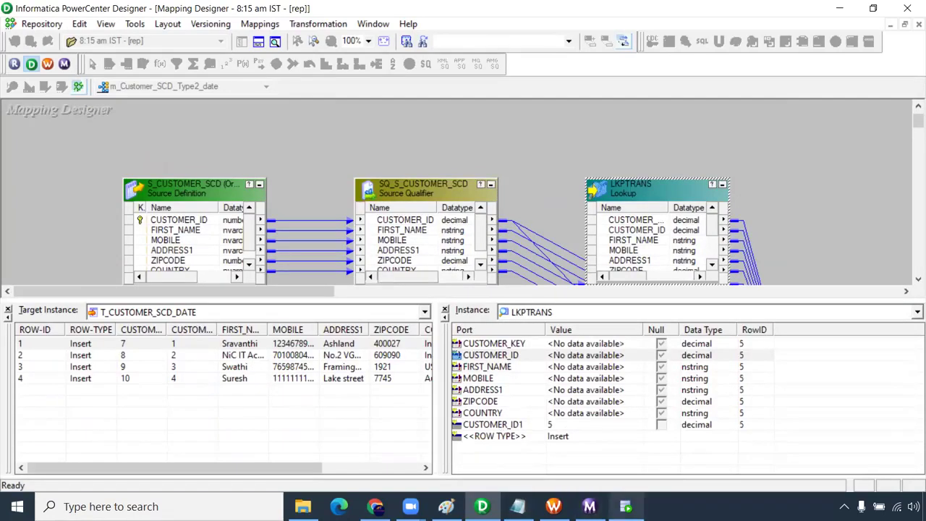
pyautogui.click(626, 506)
# - Rerun select * from T_CUSTOMER_SCD_DATE and confirm 0 rows are fetched
pyautogui.tripleClick(500, 117)
pyautogui.hotkey('ctrl', 'Return')
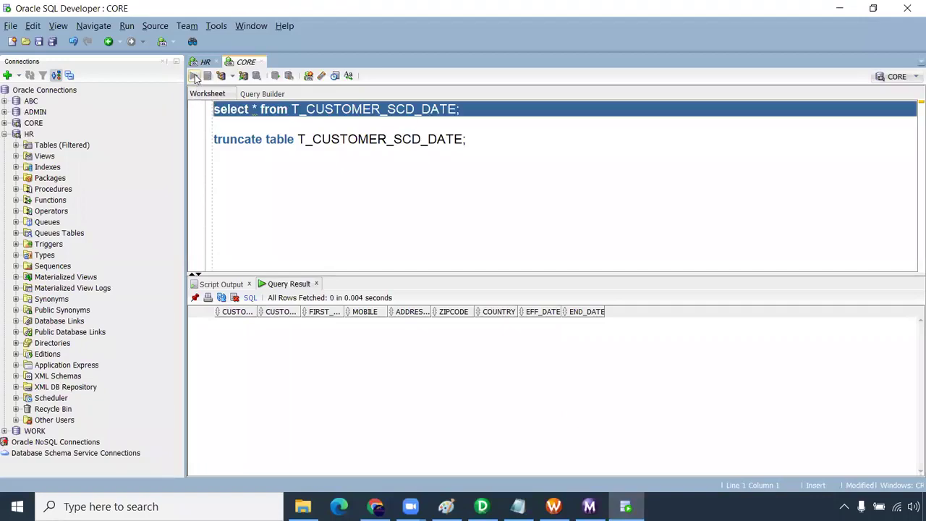
pyautogui.moveTo(461, 110); pyautogui.dragTo(181, 101)
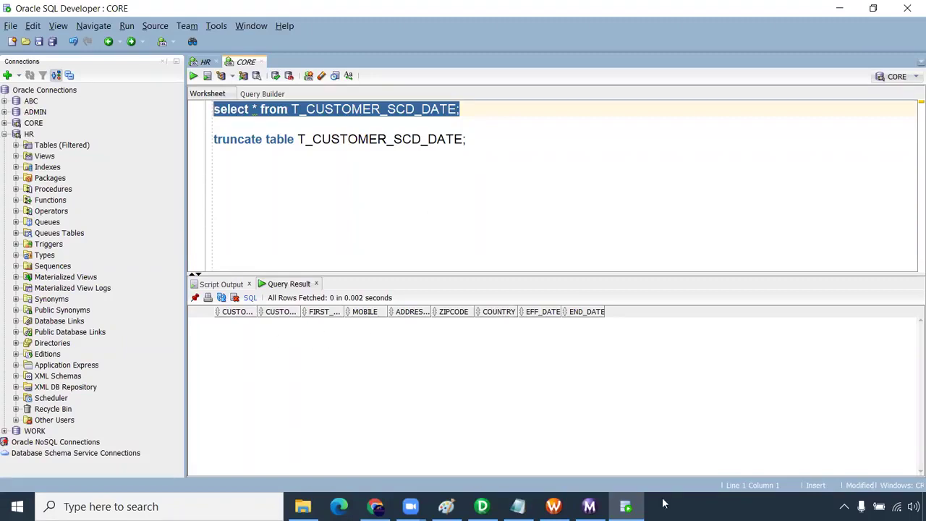
# - Back in Designer, stop the debugger, confirm with Yes, and close the output log
pyautogui.moveTo(482, 507)
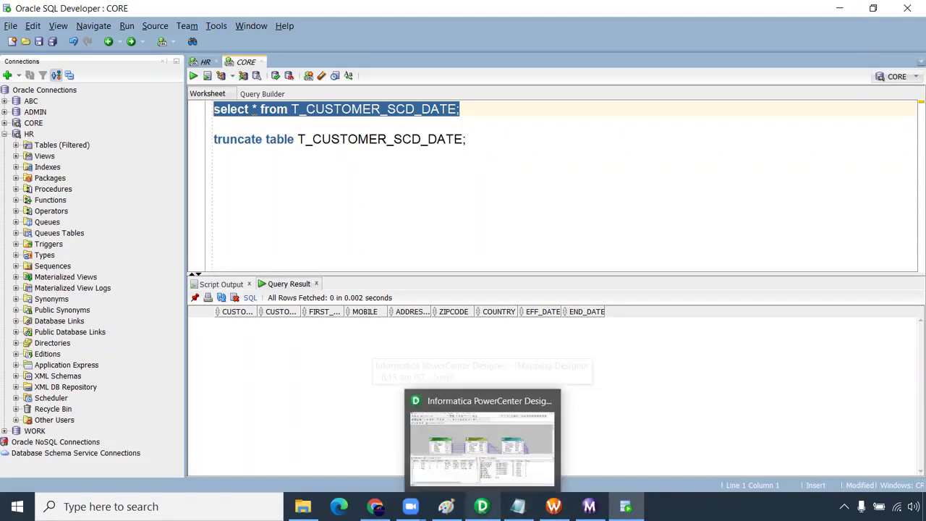
pyautogui.click(482, 446)
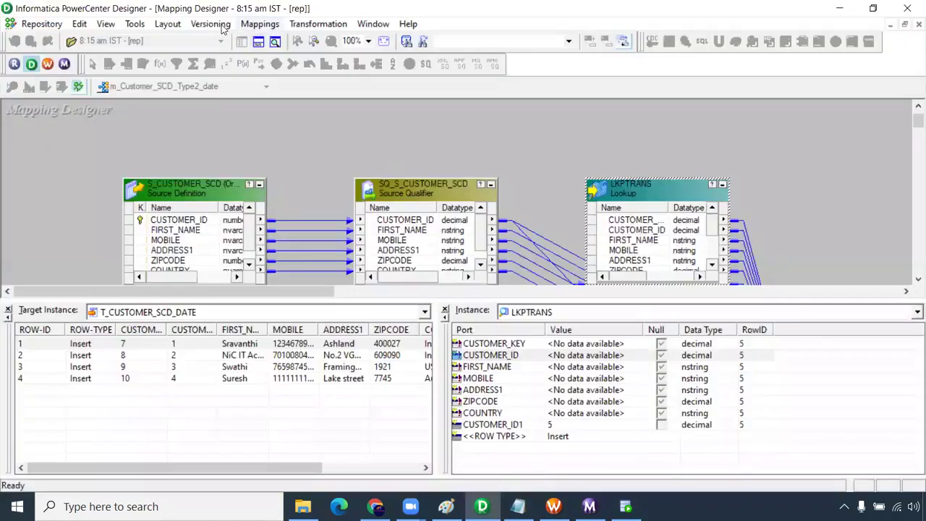
pyautogui.click(257, 27)
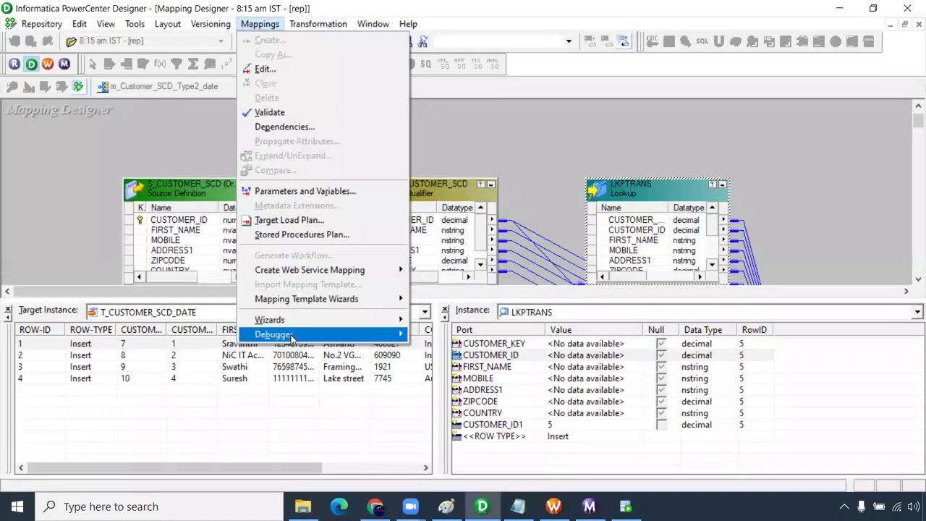
pyautogui.moveTo(291, 337)
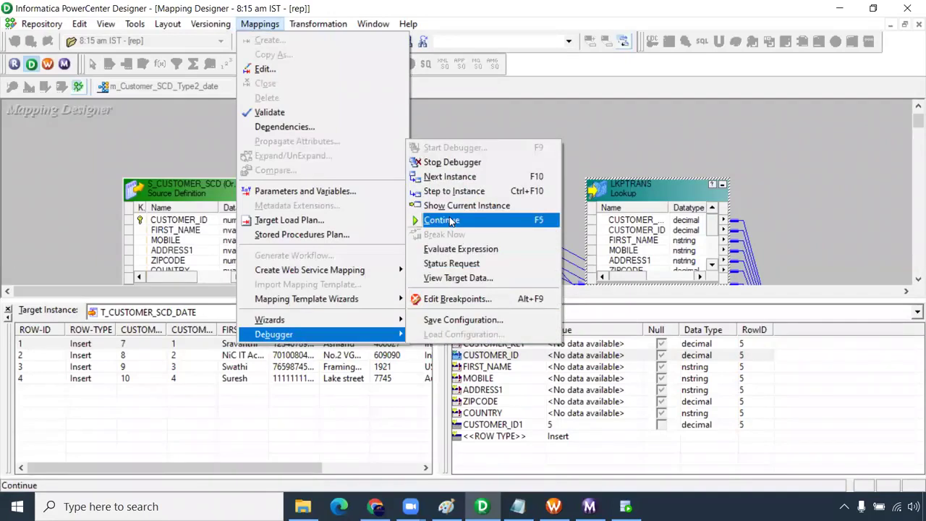
pyautogui.click(449, 162)
pyautogui.click(447, 283)
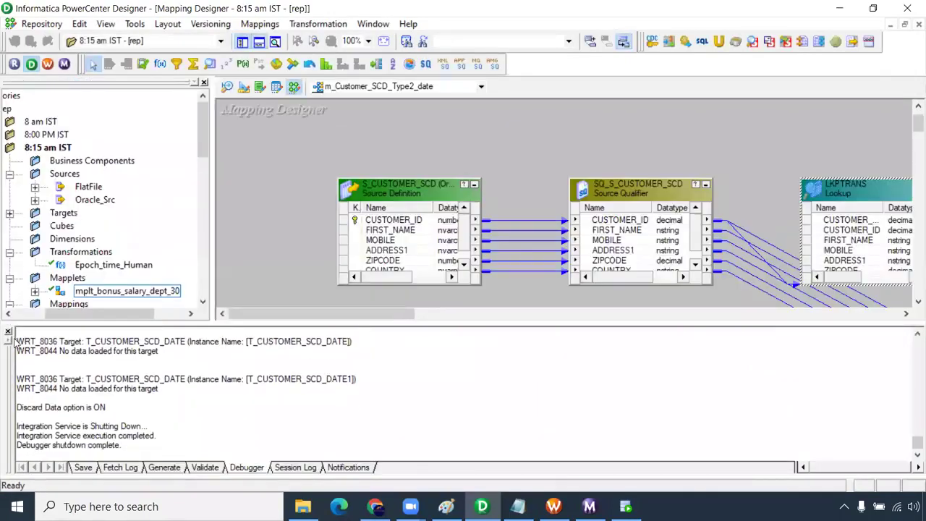
pyautogui.click(8, 332)
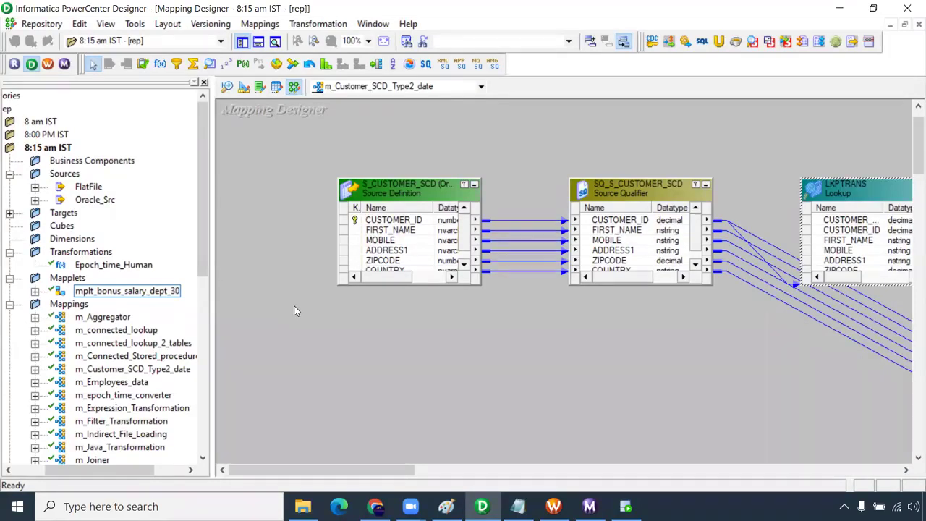
pyautogui.click(581, 368)
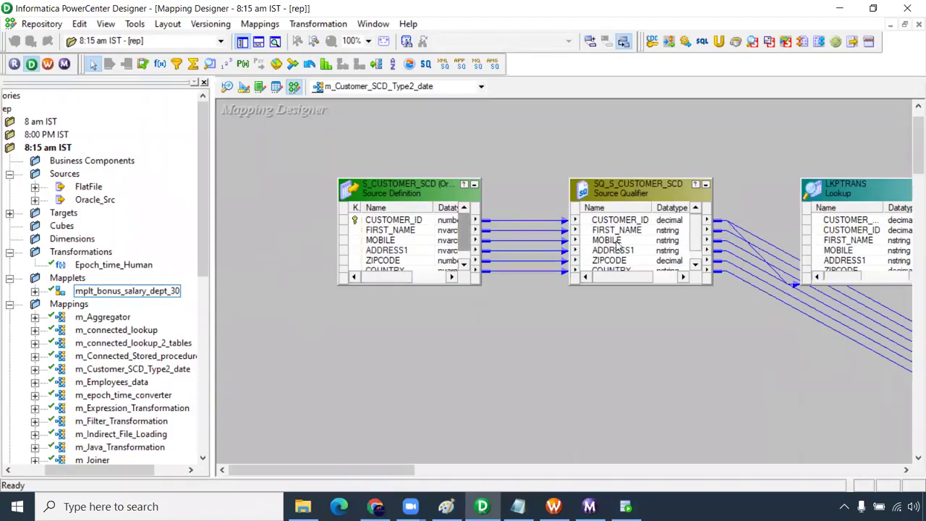
pyautogui.moveTo(414, 472); pyautogui.dragTo(456, 472)
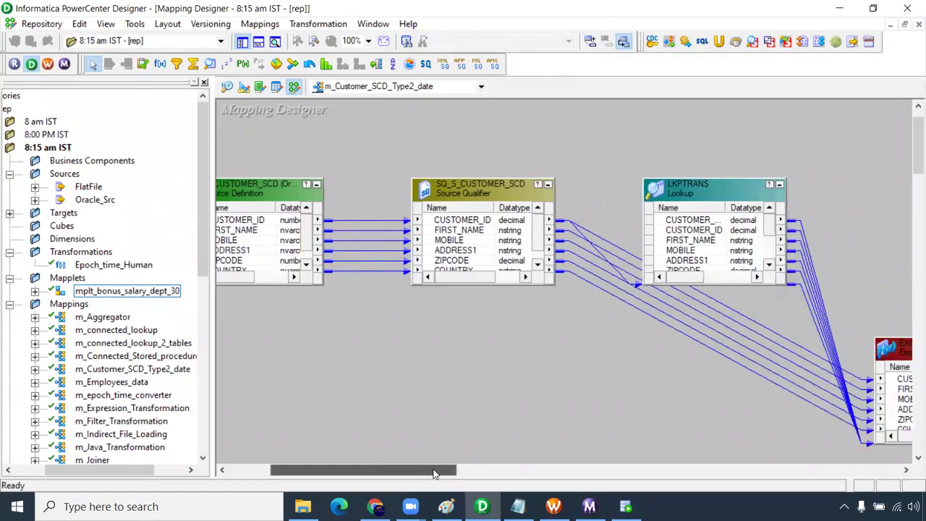
# - Open Edit Breakpoints and choose SQ_S_CUSTOMER_SCD as the breakpoint instance
pyautogui.click(272, 27)
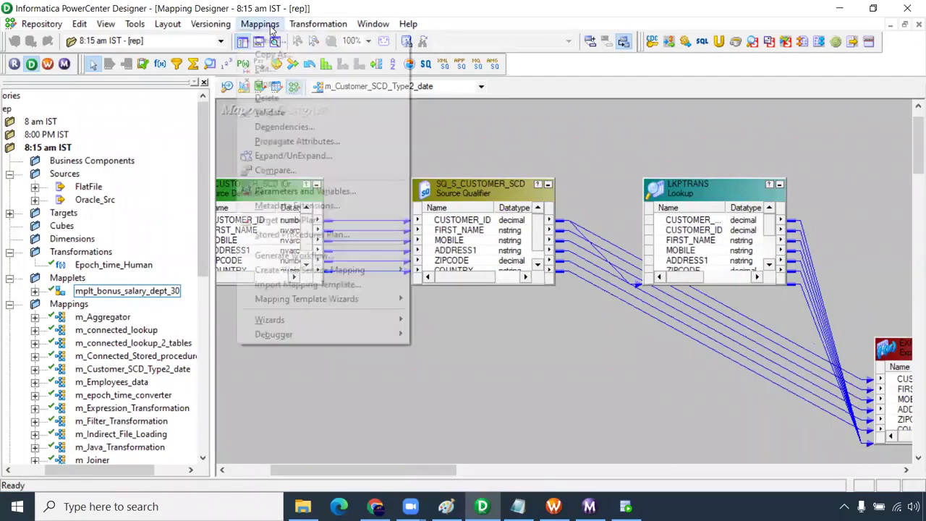
pyautogui.moveTo(301, 335)
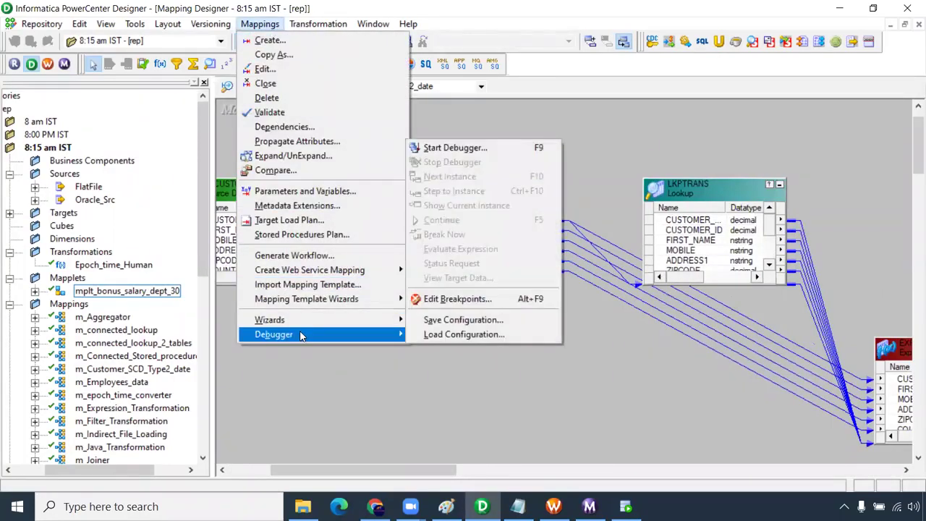
pyautogui.click(469, 299)
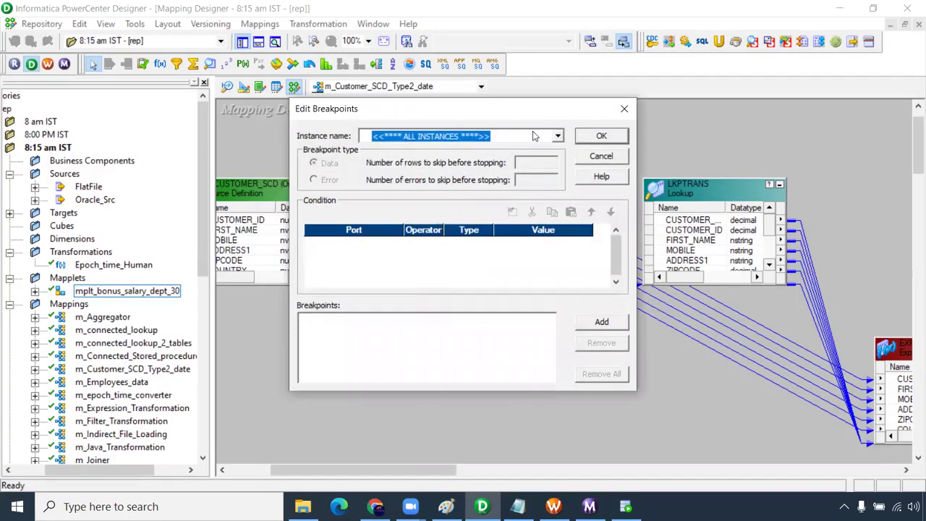
pyautogui.moveTo(484, 116); pyautogui.dragTo(415, 69)
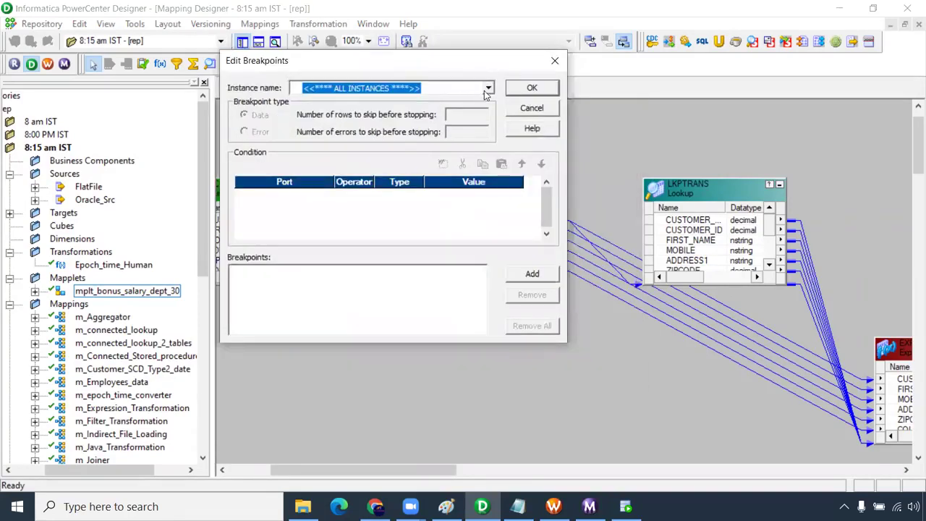
pyautogui.click(488, 87)
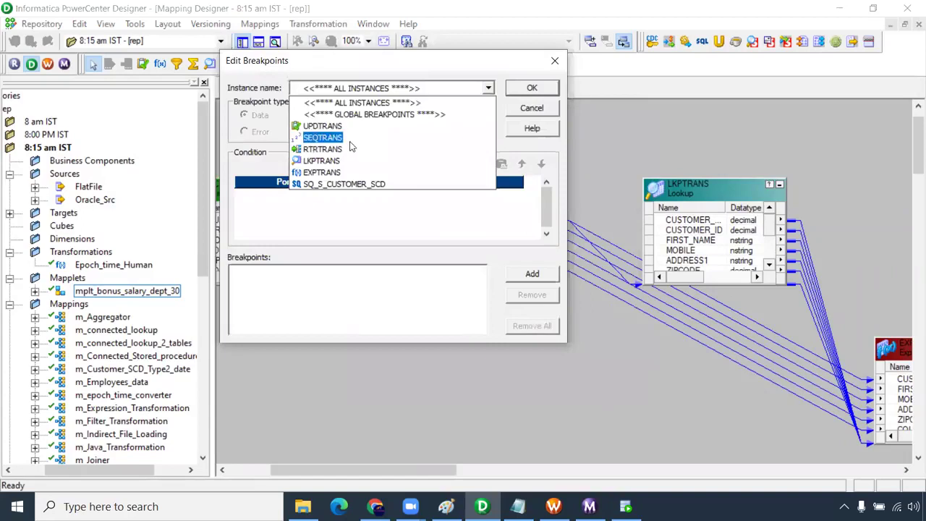
pyautogui.click(356, 185)
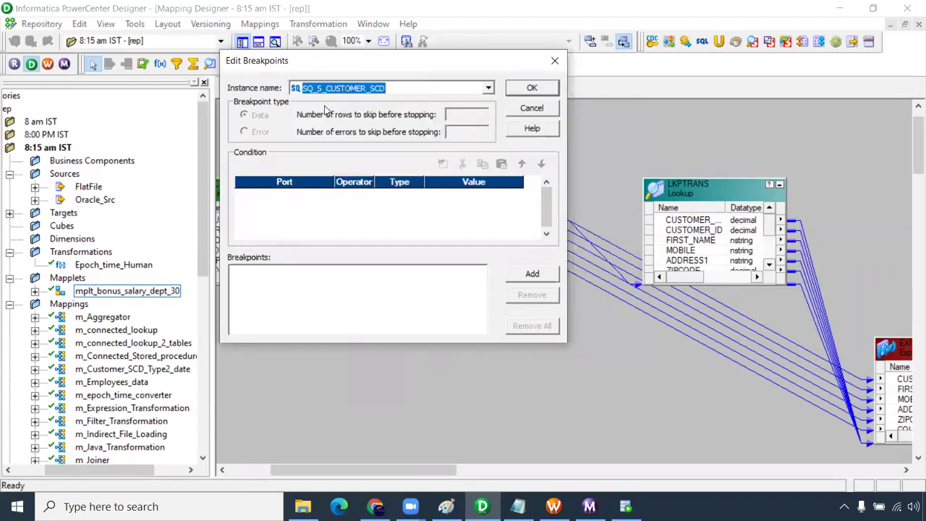
# - Add a data breakpoint with condition CUSTOMER_ID = 4 and save it
pyautogui.click(528, 281)
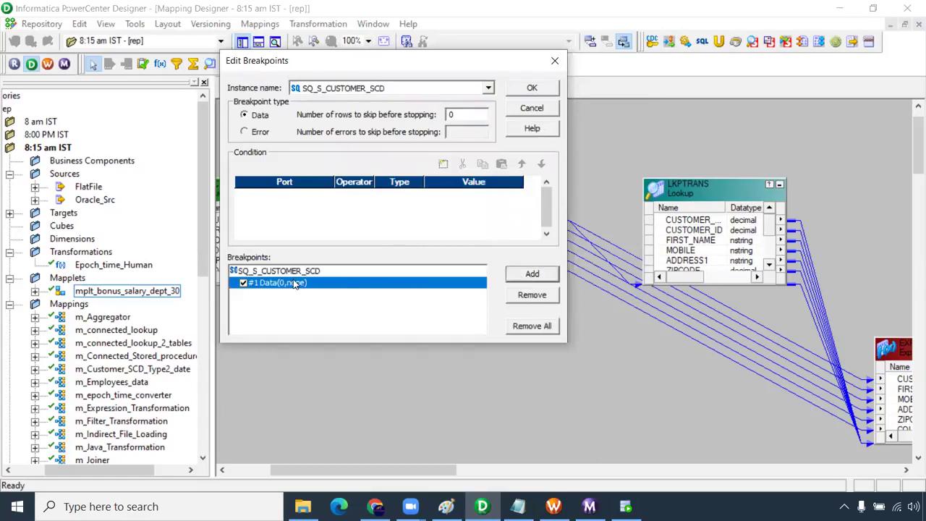
pyautogui.click(443, 164)
pyautogui.click(435, 198)
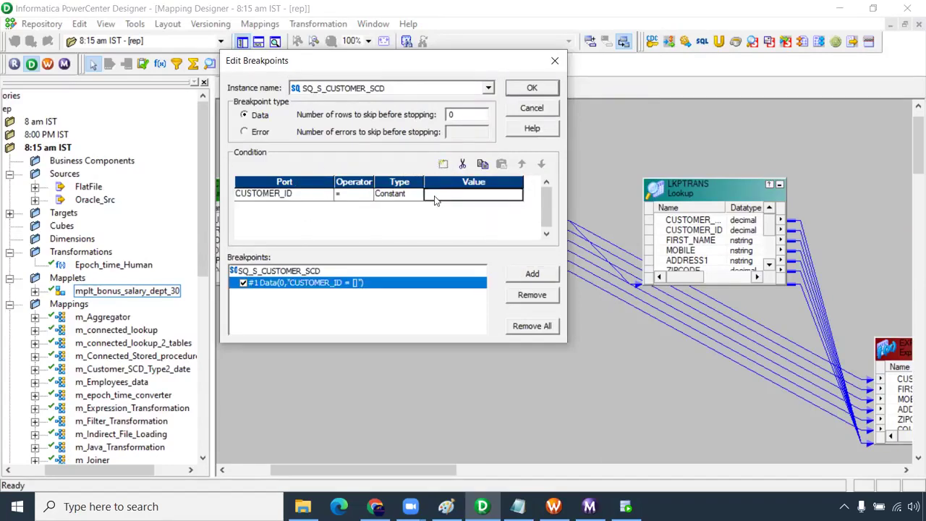
pyautogui.write('4')
pyautogui.click(532, 89)
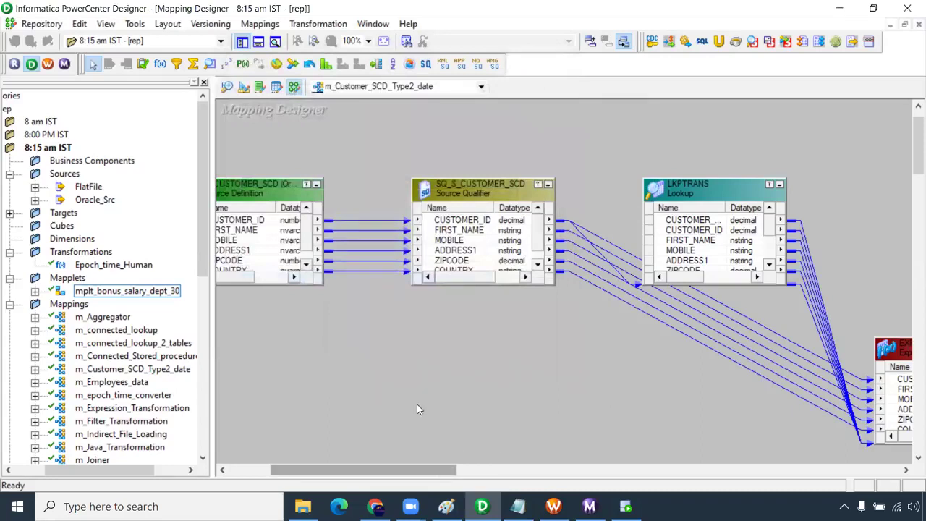
# - Start a new debug run on integration service 'is' using the existing session instance, discarding target data
pyautogui.click(260, 24)
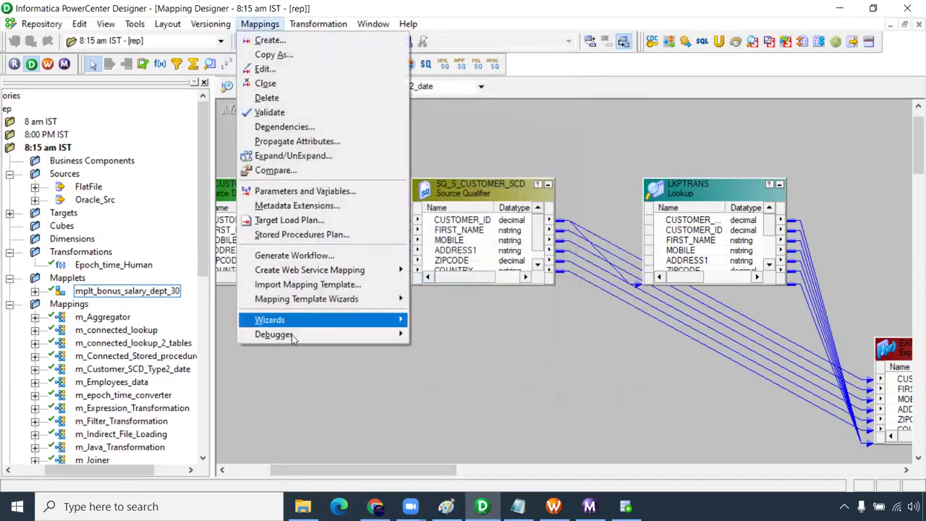
pyautogui.moveTo(292, 335)
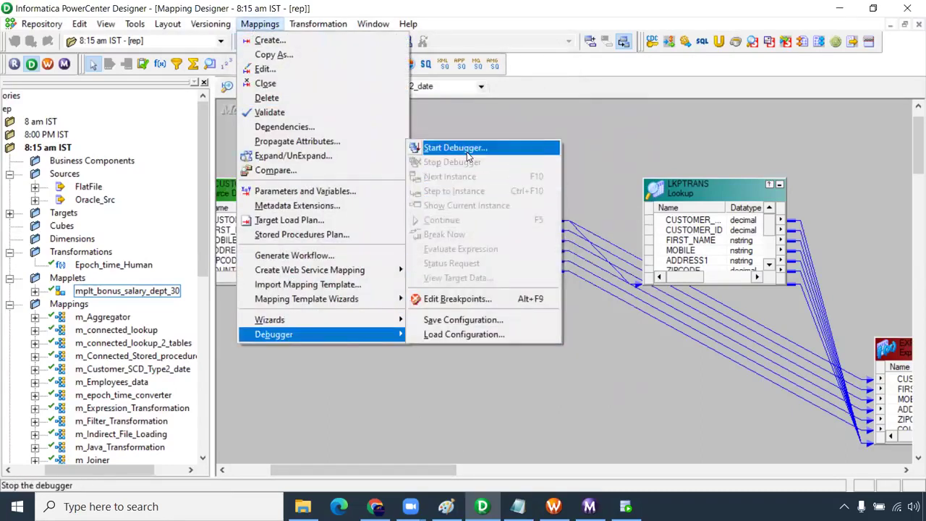
pyautogui.click(455, 147)
pyautogui.click(482, 378)
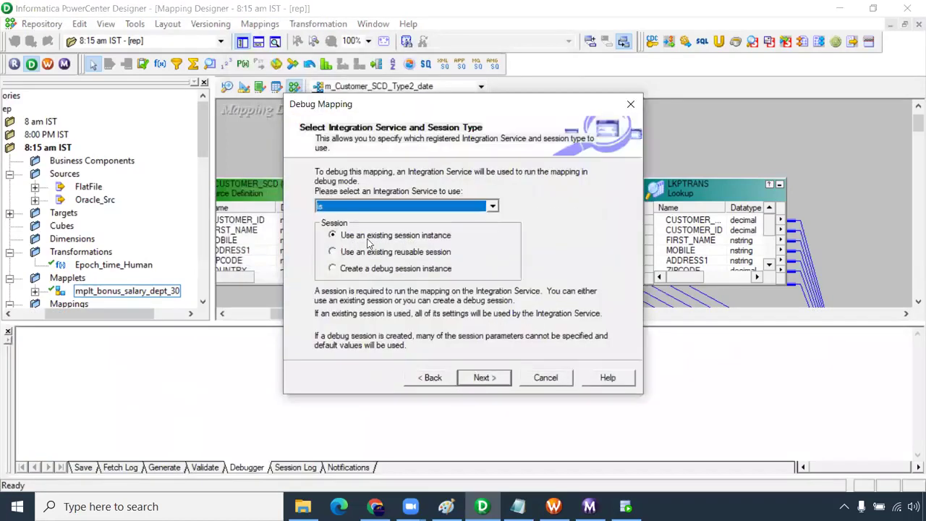
pyautogui.click(485, 371)
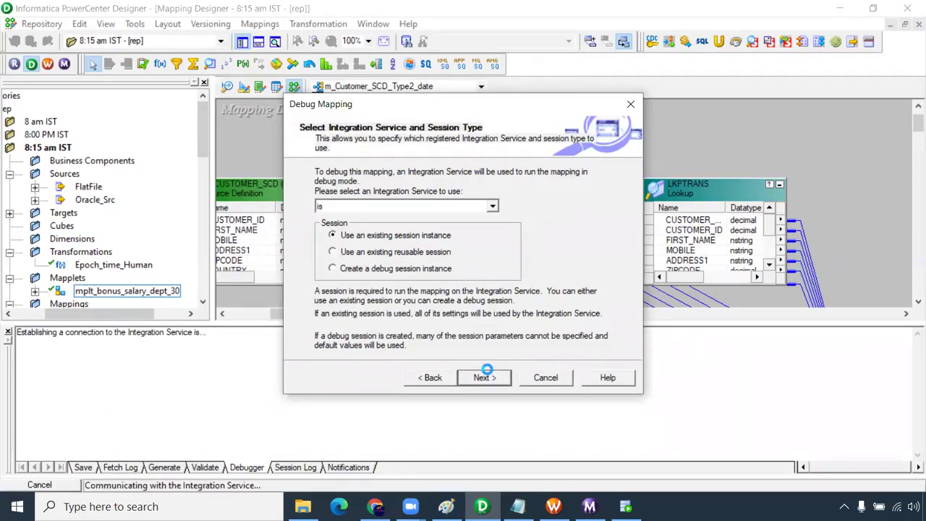
pyautogui.click(496, 381)
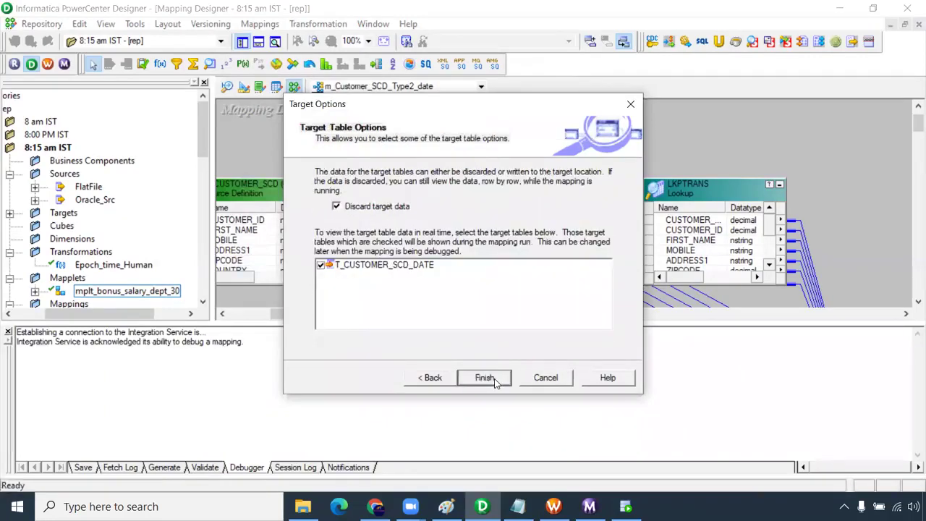
pyautogui.click(485, 378)
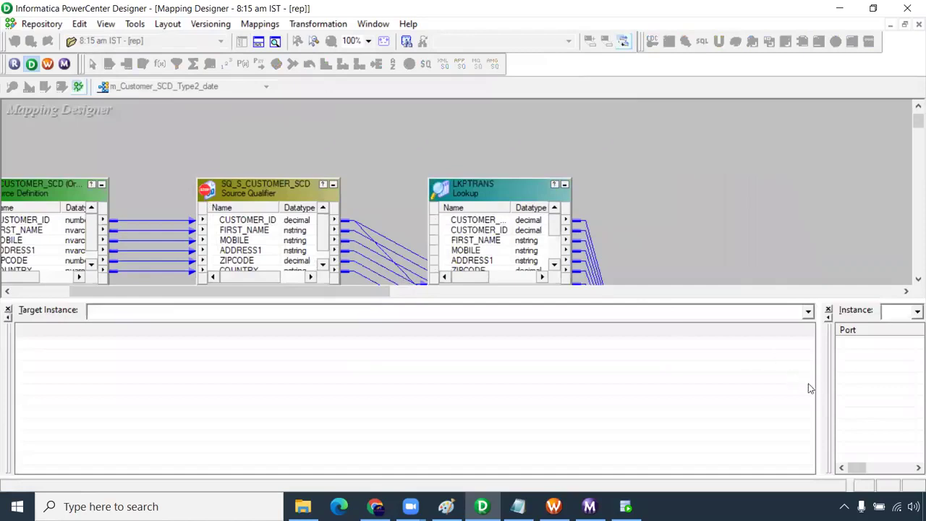
# - Resize the debugger's target and instance panes to widen the instance values area
pyautogui.moveTo(819, 401); pyautogui.dragTo(469, 390)
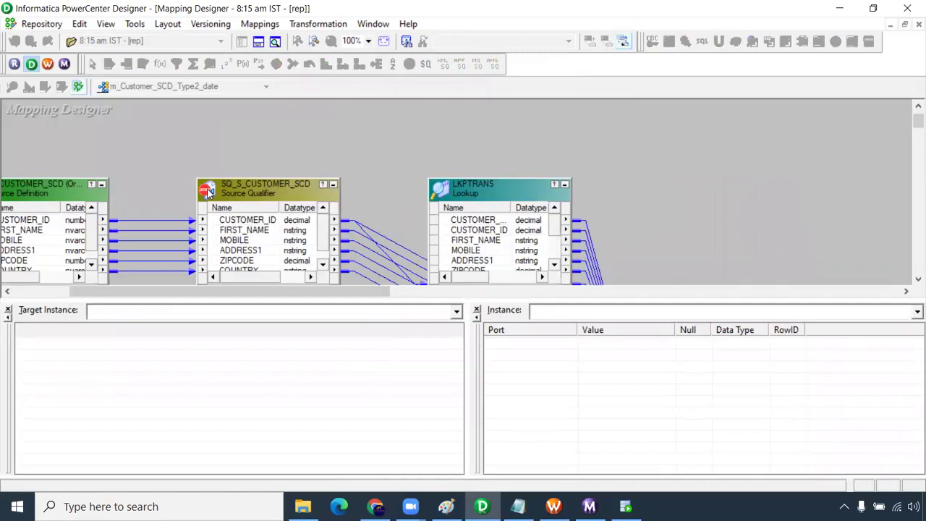
pyautogui.moveTo(468, 388); pyautogui.dragTo(444, 389)
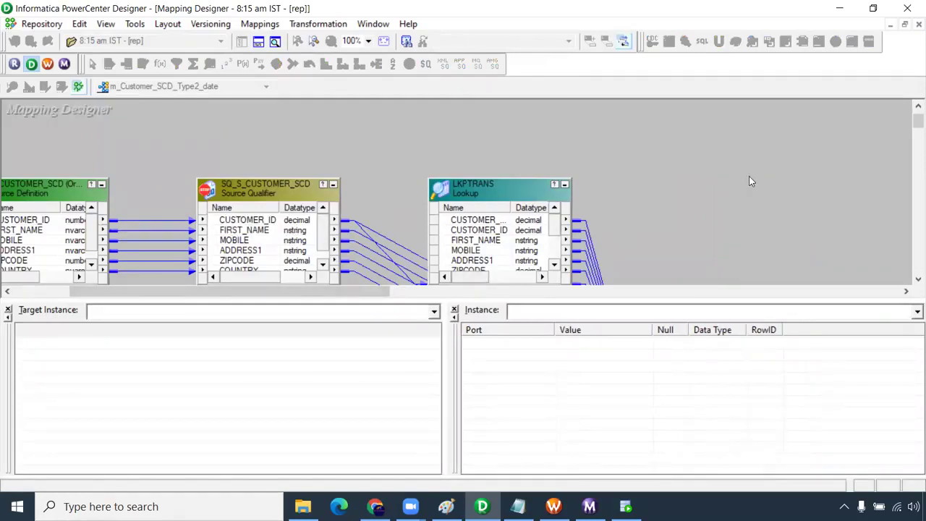
pyautogui.moveTo(915, 124); pyautogui.dragTo(910, 121)
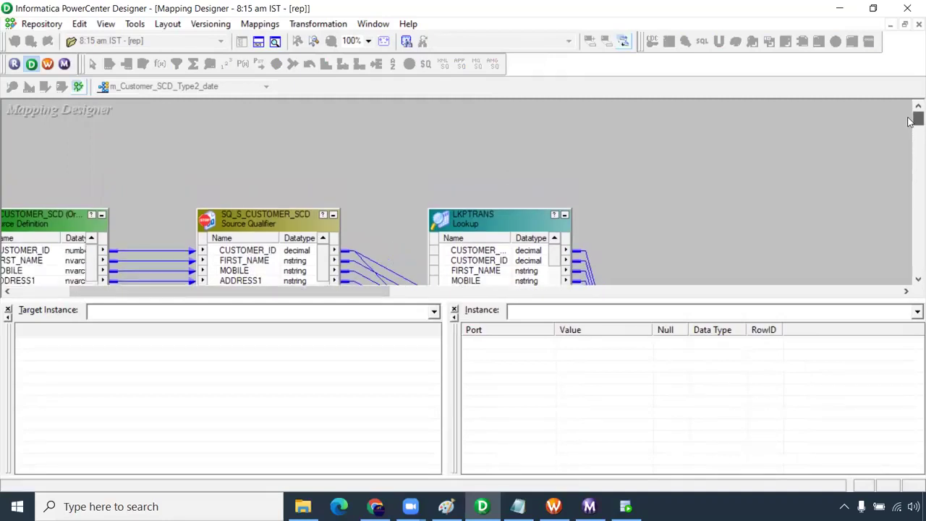
pyautogui.scroll(-3, 264, 210)
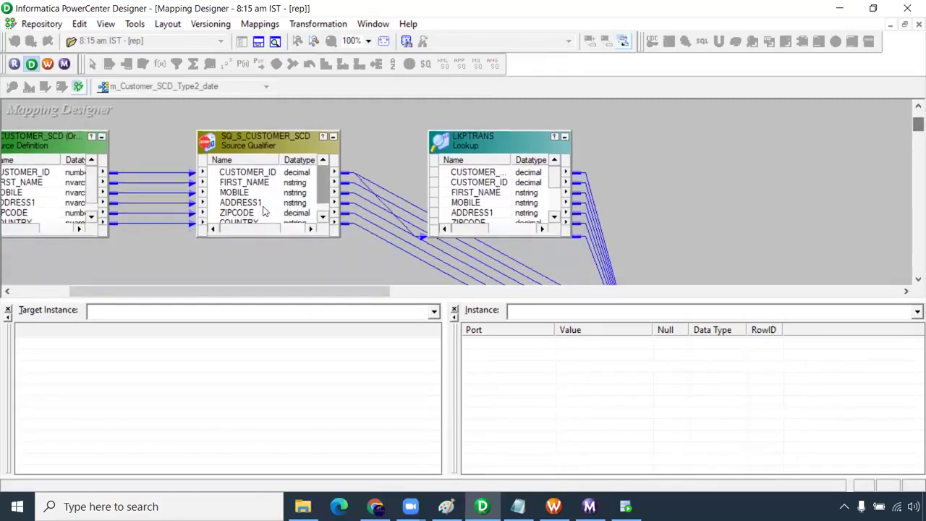
# - Continue the debugger (F5) until it stops at the CUSTOMER_ID = 4 breakpoint
pyautogui.click(260, 24)
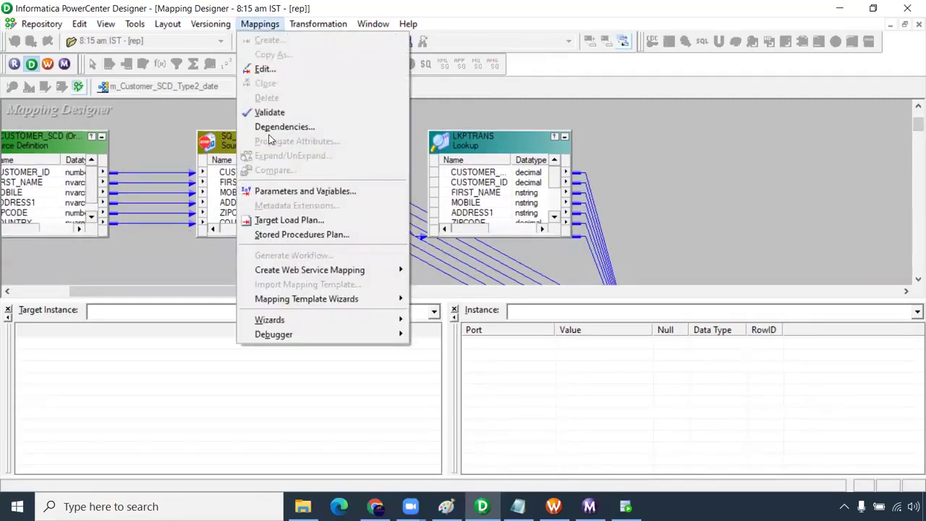
pyautogui.moveTo(271, 335)
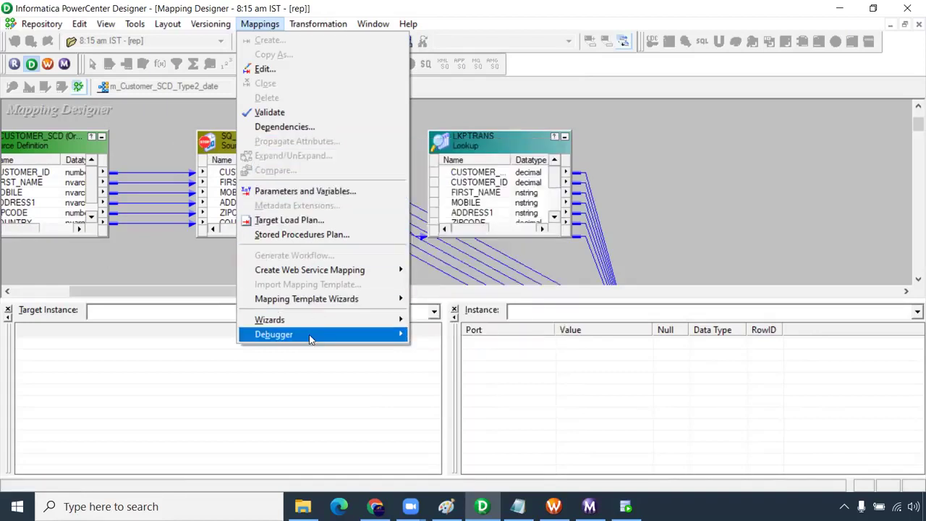
pyautogui.moveTo(311, 336)
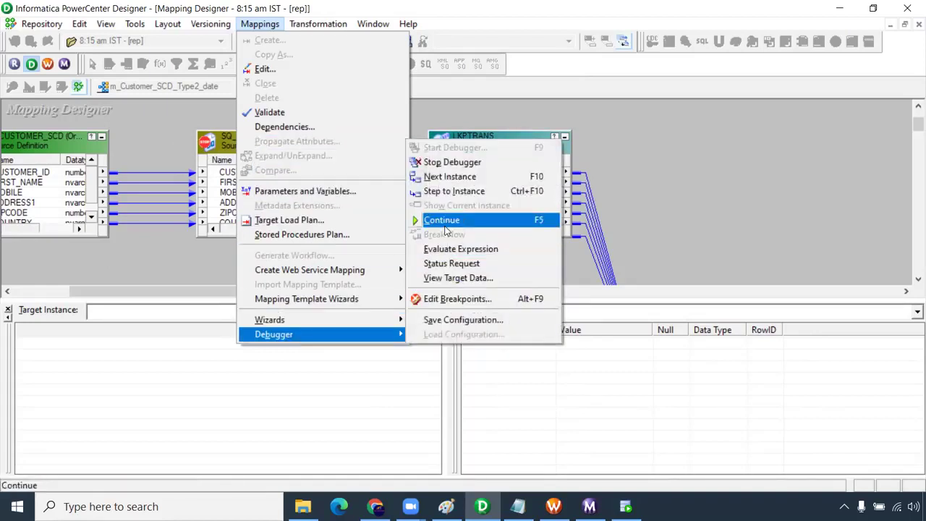
pyautogui.click(445, 227)
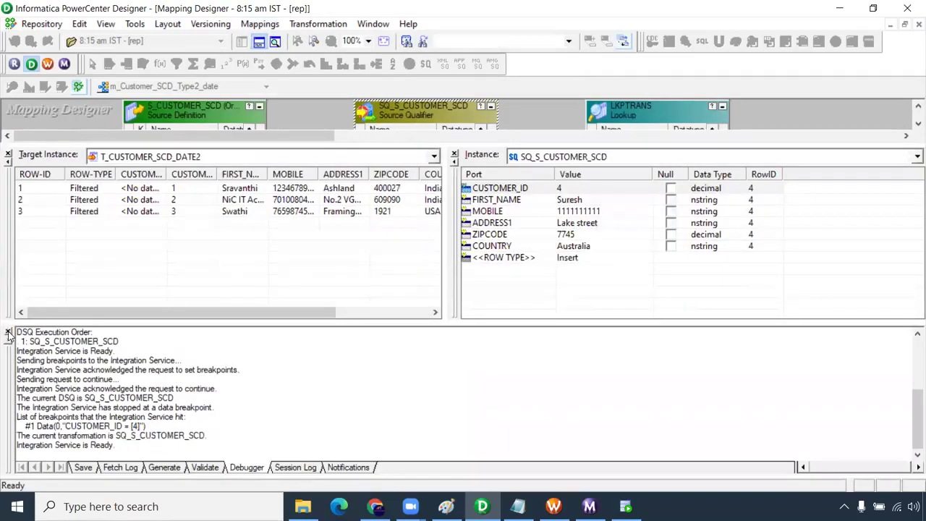
# - Close the debugger log and widen the target's second CUSTOMER_ID column to check the value 4
pyautogui.click(8, 332)
pyautogui.moveTo(248, 468); pyautogui.dragTo(190, 410)
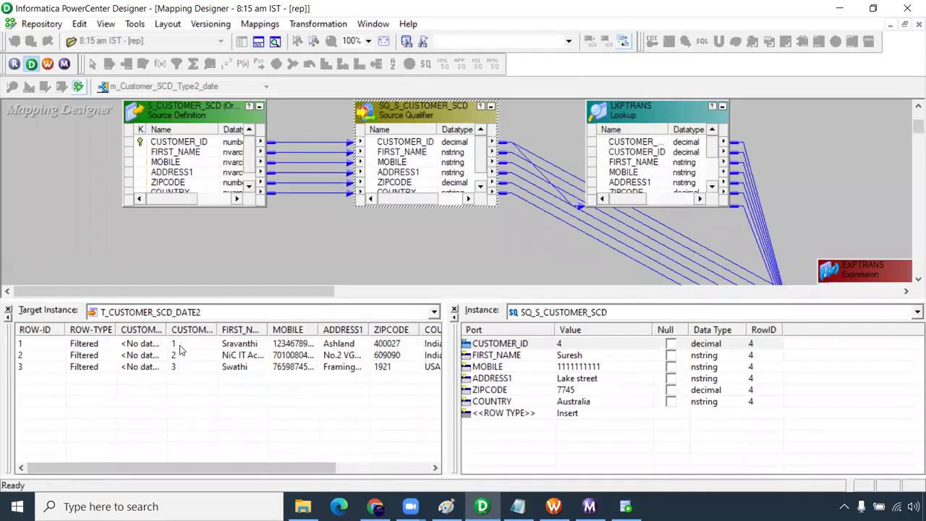
pyautogui.moveTo(219, 330); pyautogui.dragTo(239, 330)
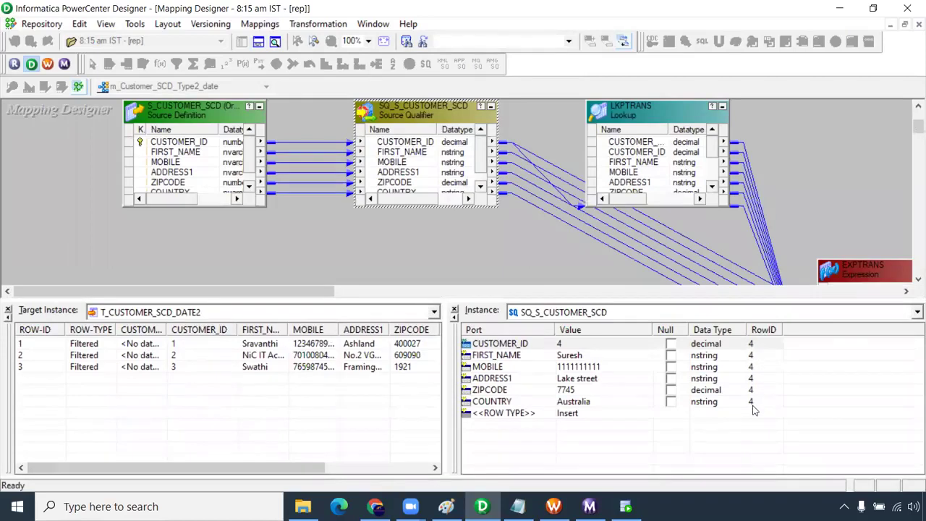
pyautogui.click(567, 347)
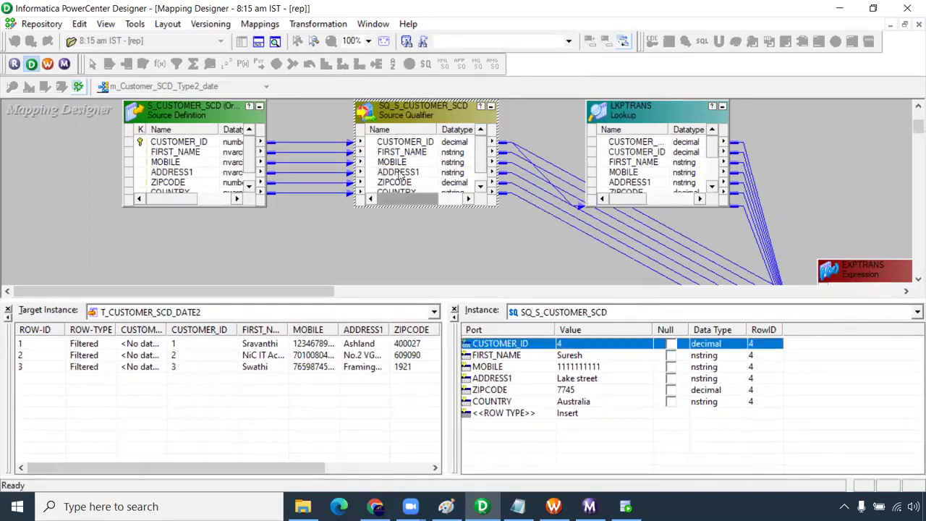
pyautogui.moveTo(918, 127); pyautogui.dragTo(916, 123)
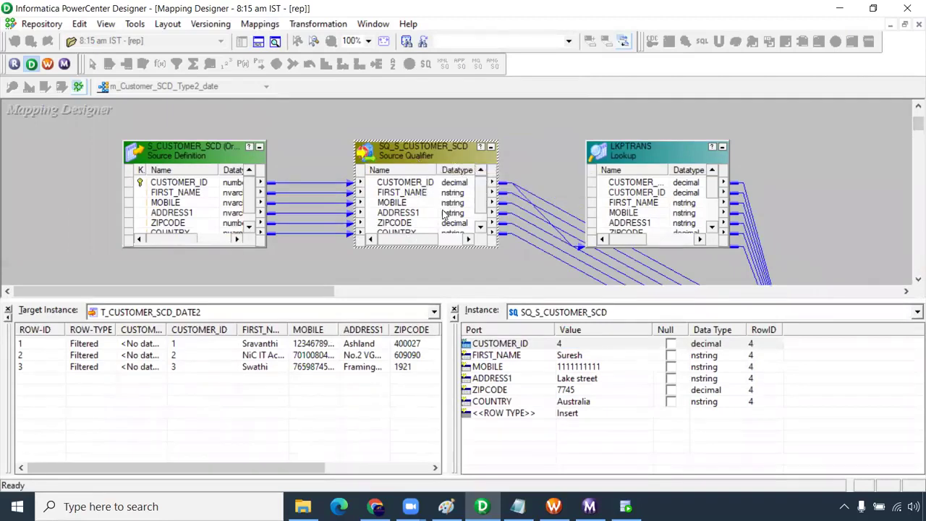
pyautogui.click(531, 170)
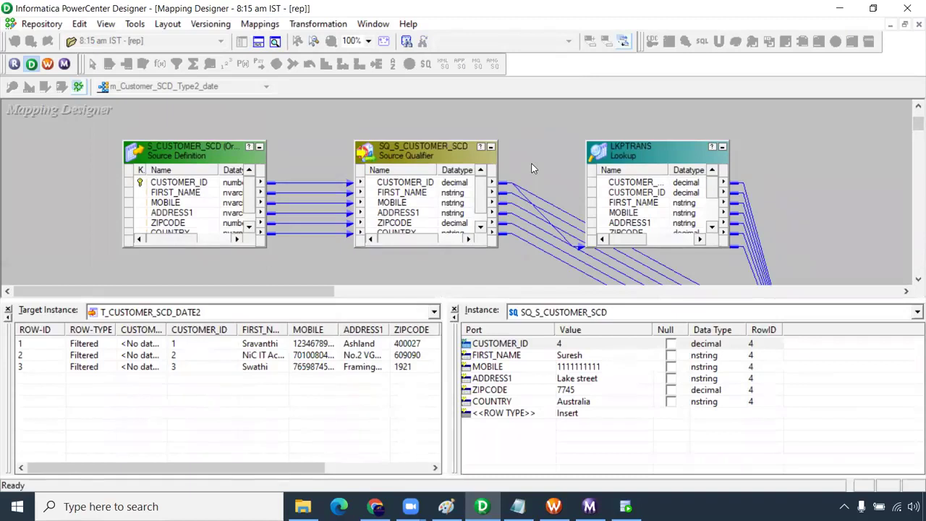
# - Step with F10 through LKPTRANS, EXPTRANS and RTRTRANS until the debugger finishes
pyautogui.press('F10')
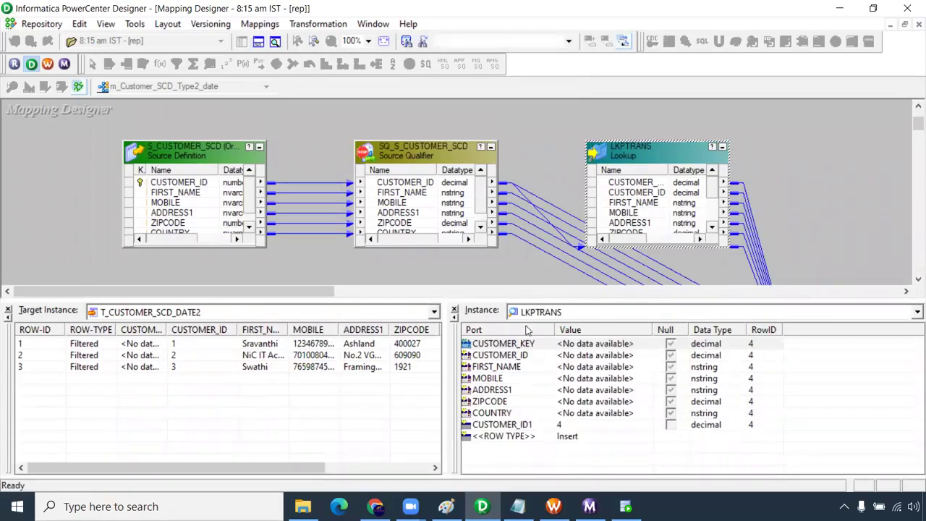
pyautogui.press('F10')
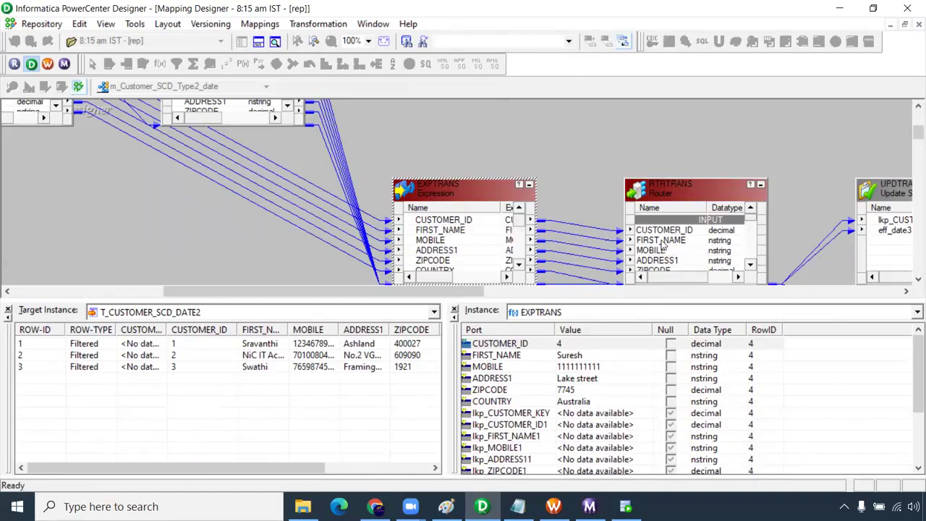
pyautogui.press('F10')
pyautogui.press('F10')
pyautogui.press('F10')
pyautogui.press('F10')
pyautogui.press('F10')
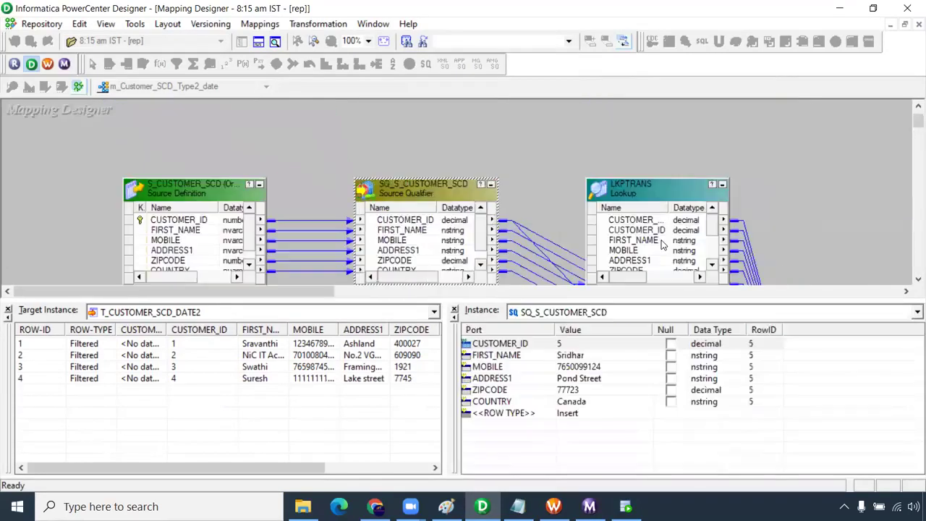
pyautogui.press('F10')
pyautogui.press('F10')
pyautogui.press('F10')
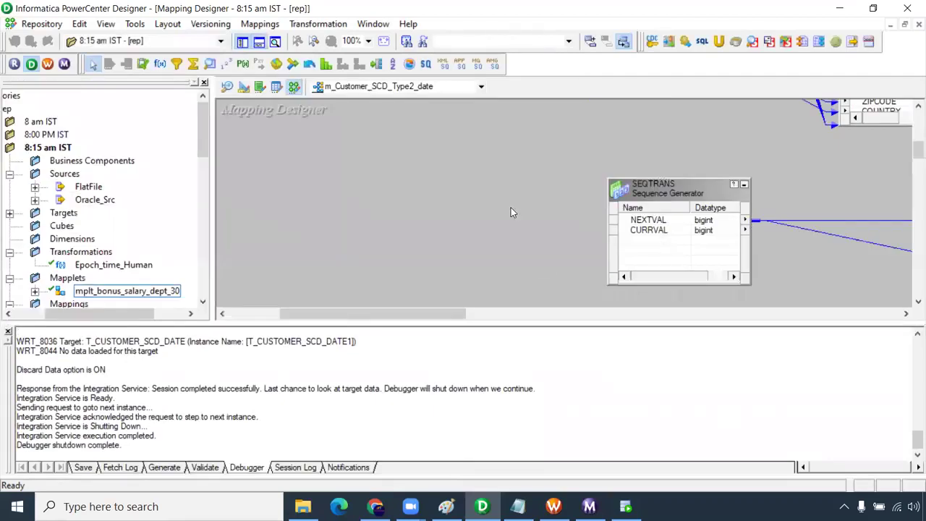
# - Hide the output log panel and scroll the m_Customer_SCD_Type2_date canvas back up
pyautogui.rightClick(511, 207)
pyautogui.click(324, 233)
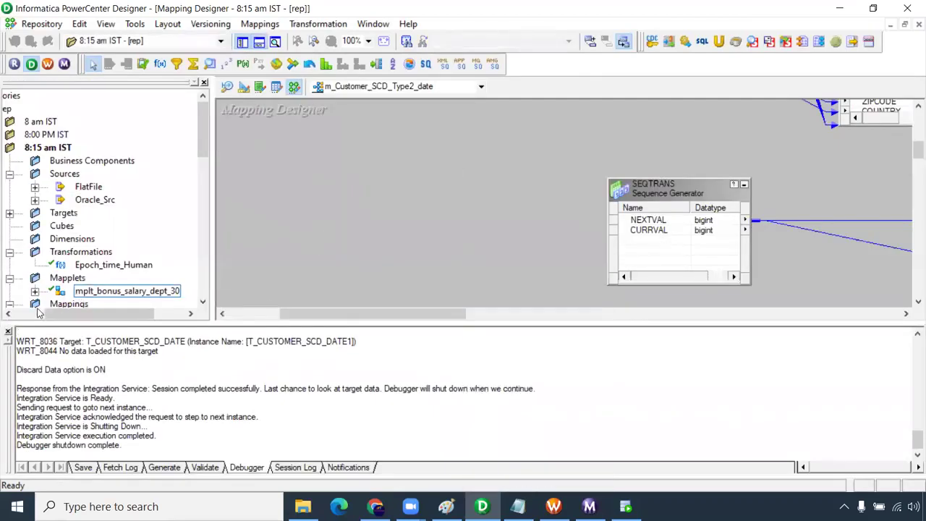
pyautogui.click(8, 332)
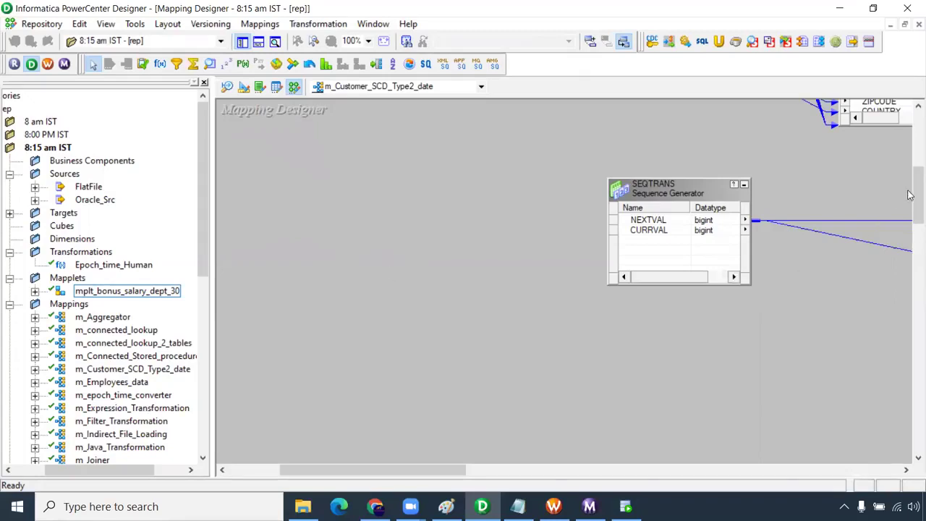
pyautogui.moveTo(914, 196); pyautogui.dragTo(913, 133)
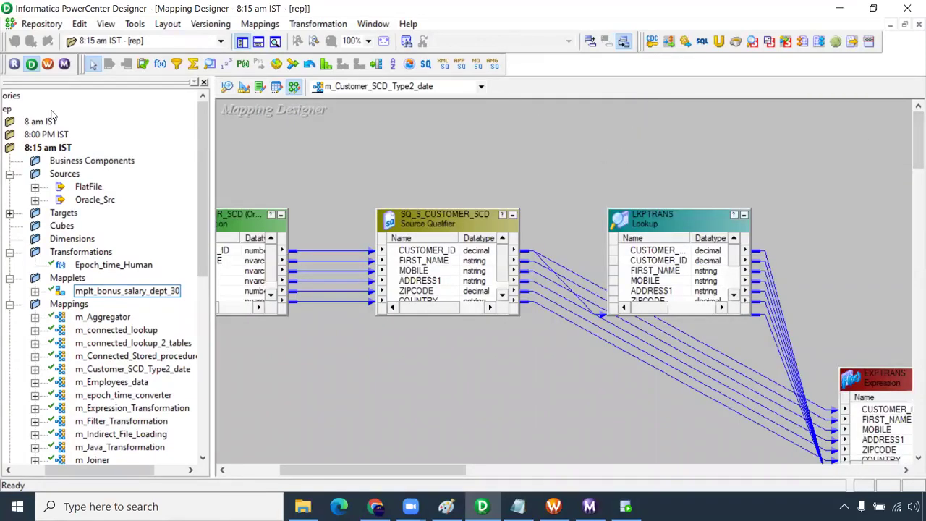
# - In the Notepad notes, add a row of dashes below the 'expected value 10000 / actual value null' lines
pyautogui.click(518, 507)
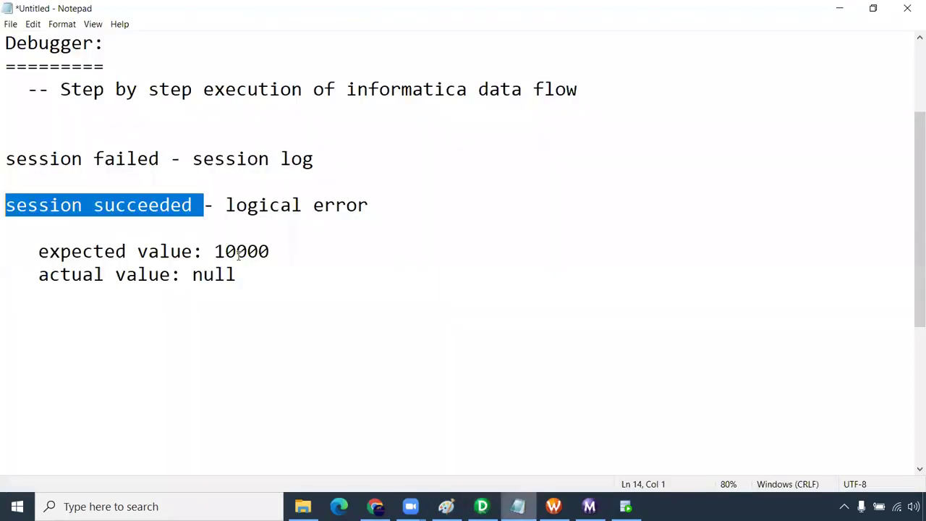
pyautogui.click(249, 276)
pyautogui.moveTo(266, 278); pyautogui.dragTo(6, 255)
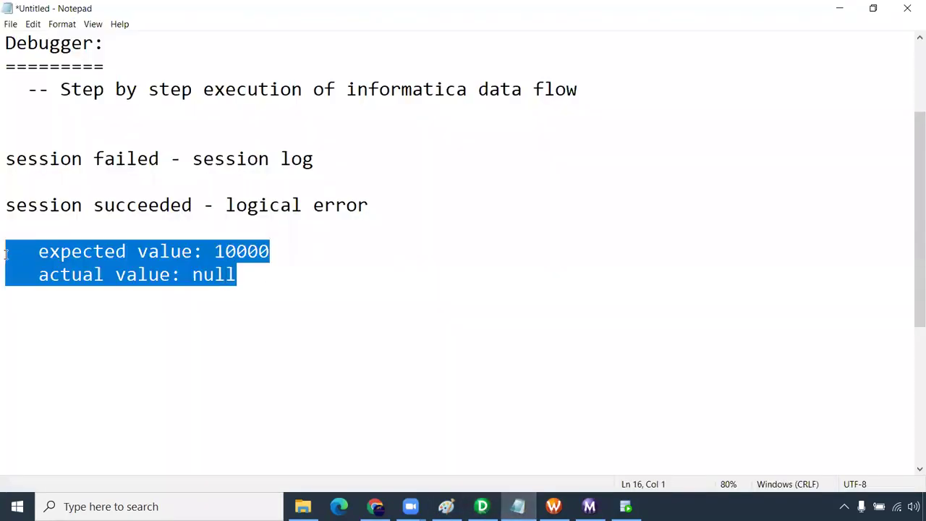
pyautogui.click(5, 317)
pyautogui.write('--------------------------------')
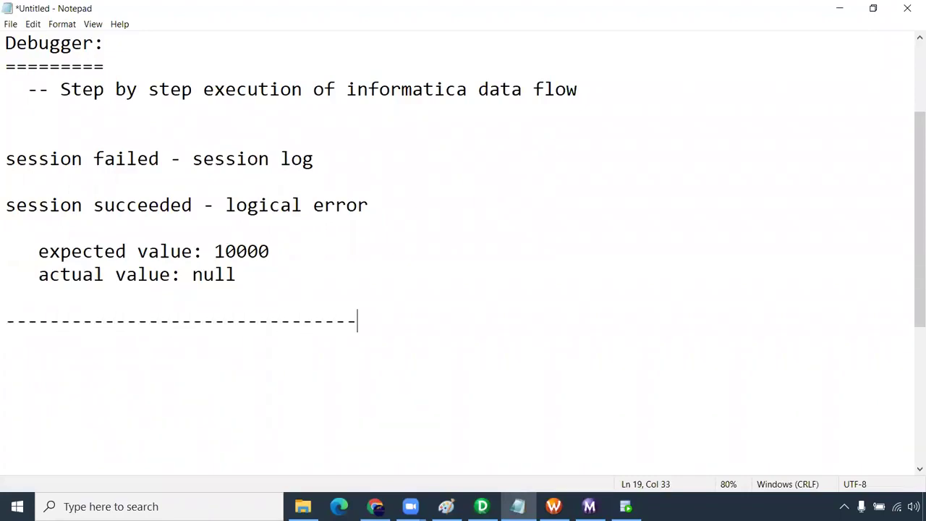
pyautogui.write('-------------------------')
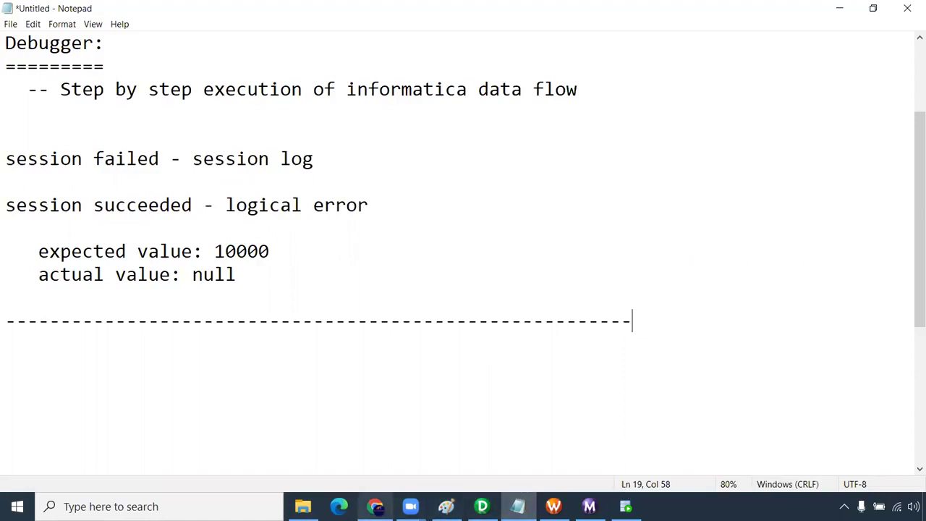
pyautogui.moveTo(375, 506)
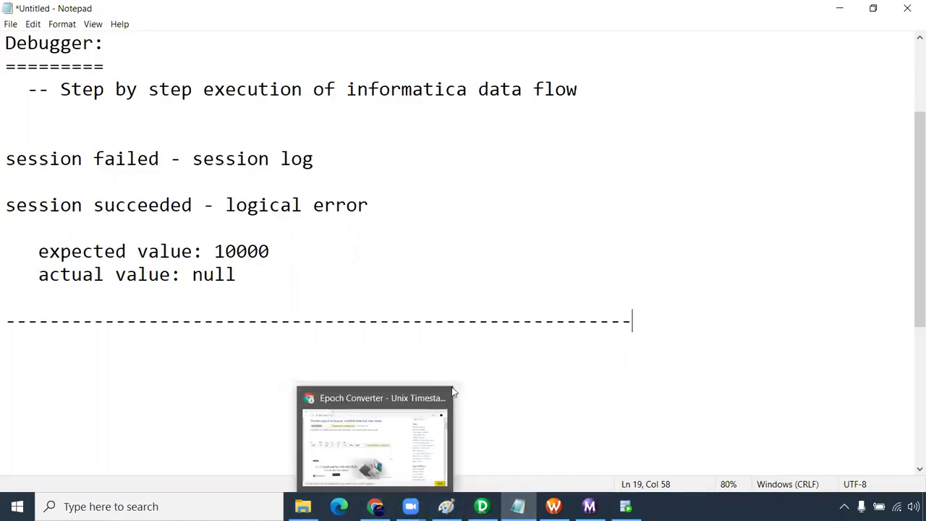
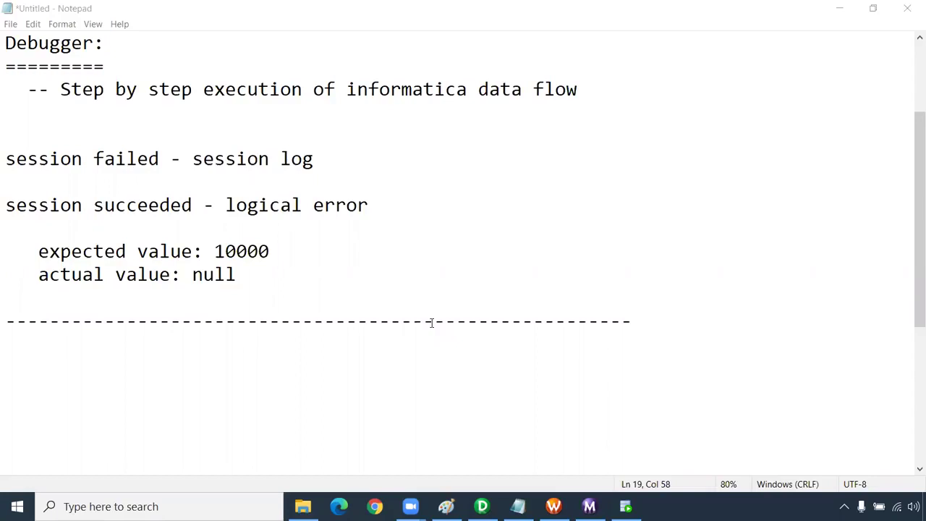
# - Below the dashed divider, add a 'Parameter and Variables:' heading underlined with '=' characters
pyautogui.click(641, 319)
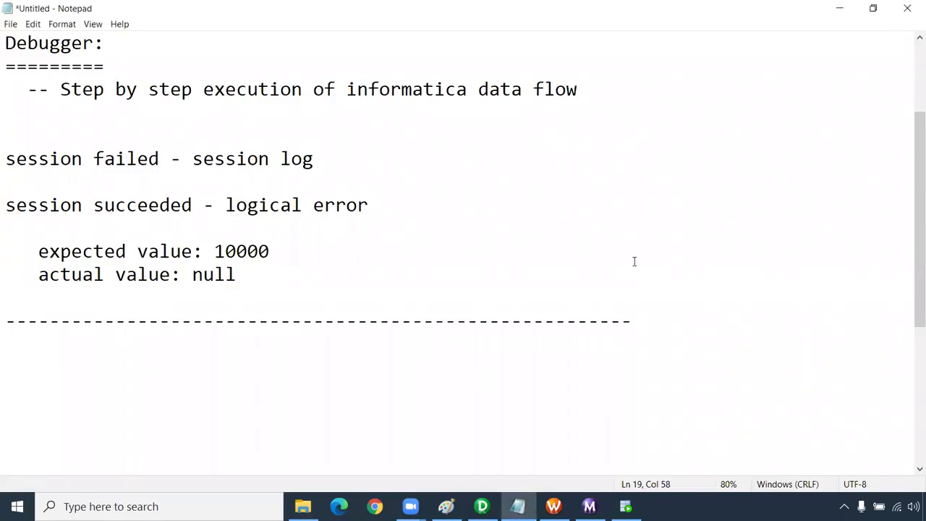
pyautogui.scroll(-4, 634, 262)
pyautogui.press('Return')
pyautogui.write('Parameter and Variables:')
pyautogui.press('Return')
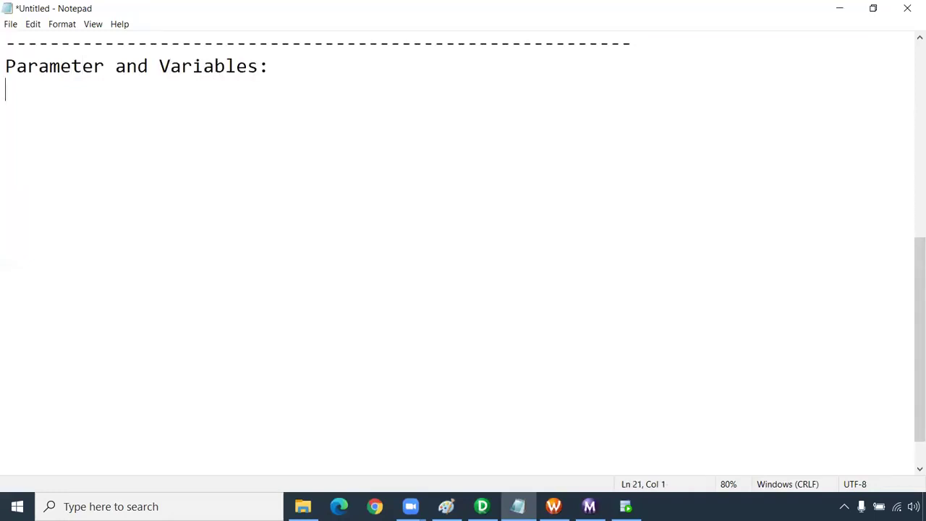
pyautogui.write('=========================')
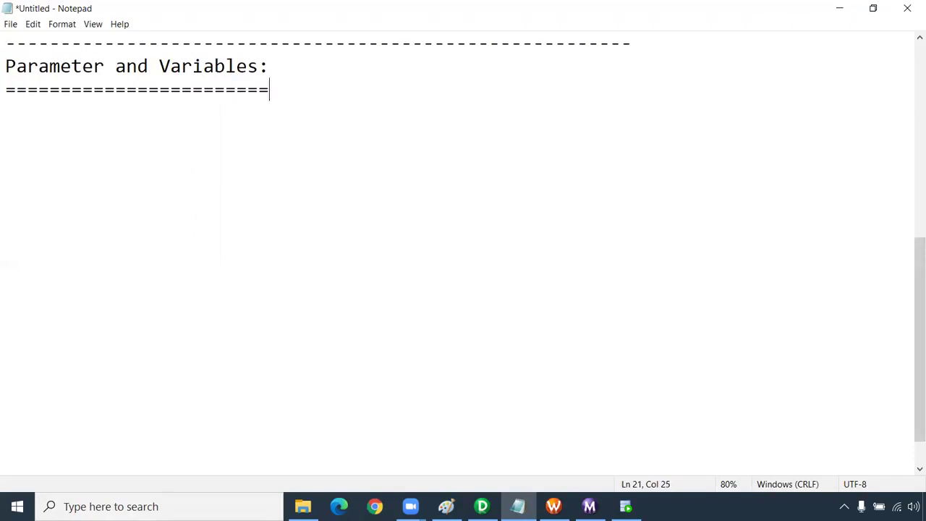
# - Open the 'Parameter and variables' text file from the Informatica folder in Notepad
pyautogui.click(302, 506)
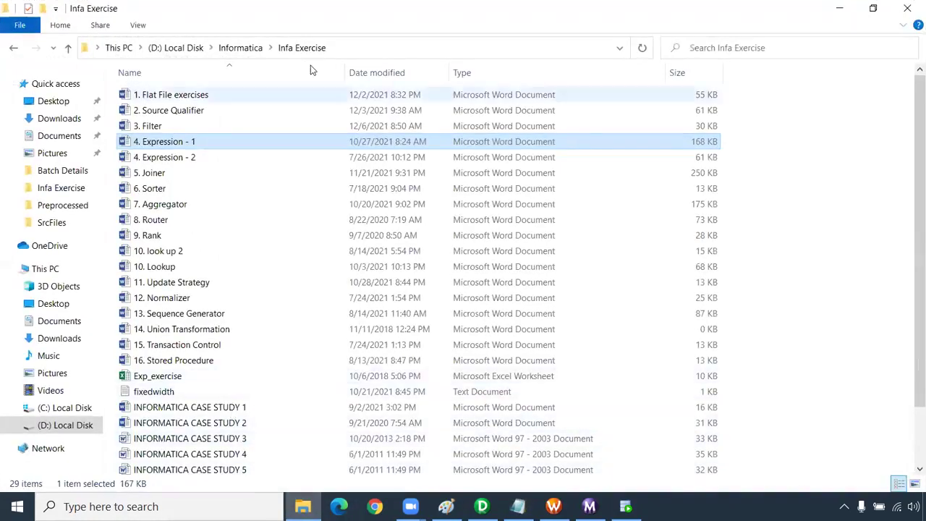
pyautogui.click(244, 47)
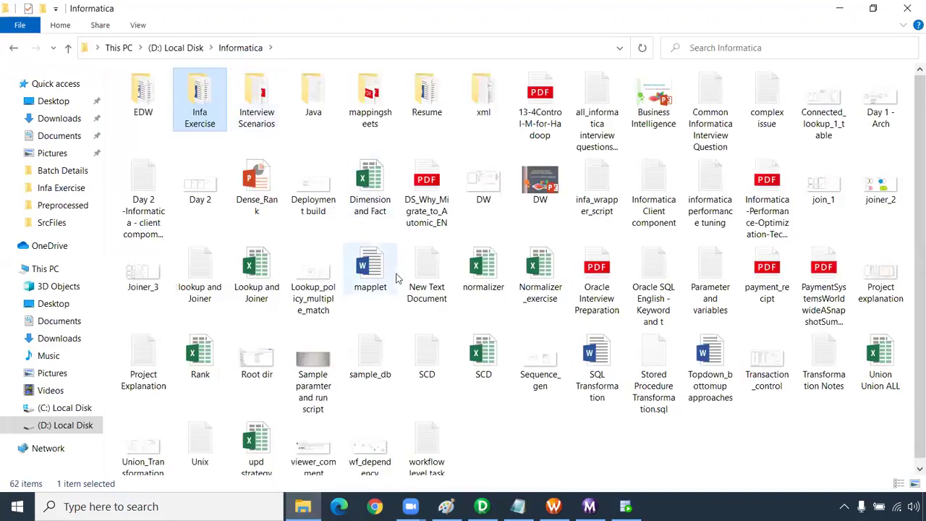
pyautogui.scroll(-1, 396, 279)
pyautogui.click(316, 437)
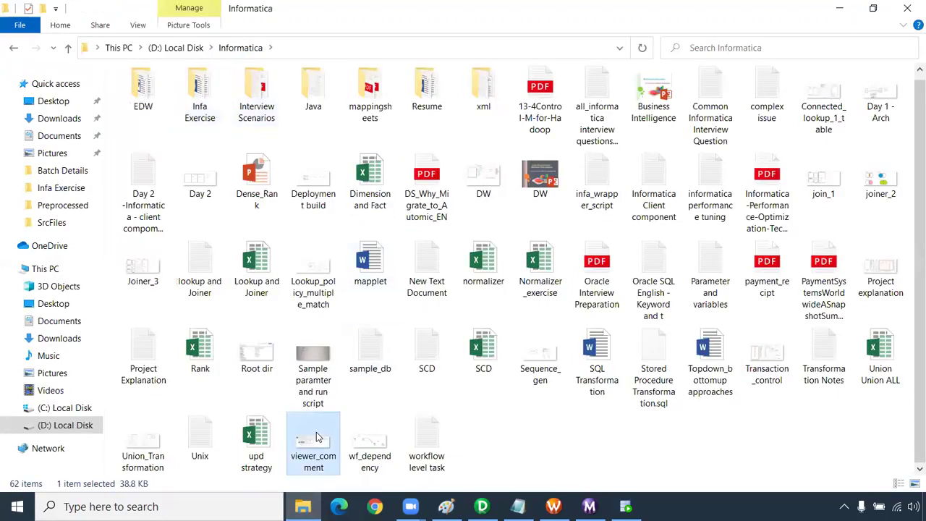
pyautogui.click(707, 268)
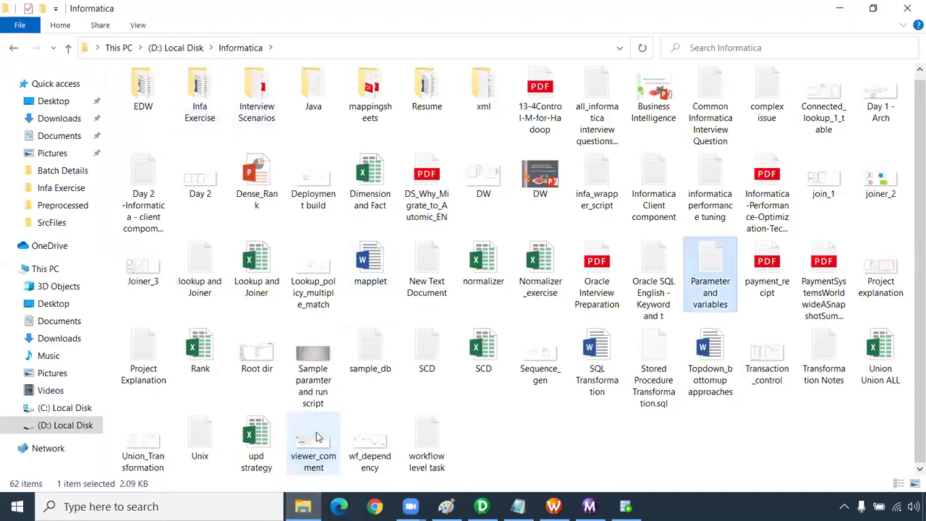
pyautogui.doubleClick(708, 264)
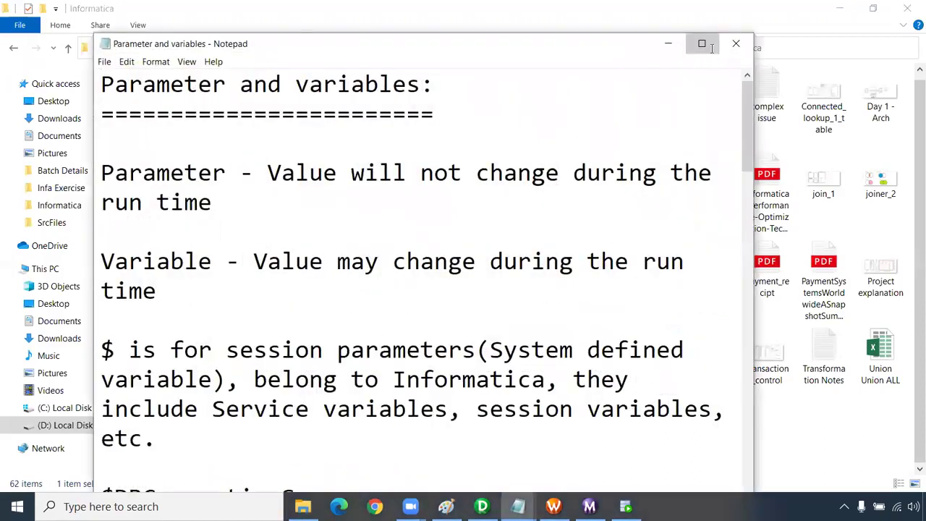
# - Maximize Notepad and highlight the $DBConnectionSrc and $PMSrcFileDir session parameter lines
pyautogui.click(702, 45)
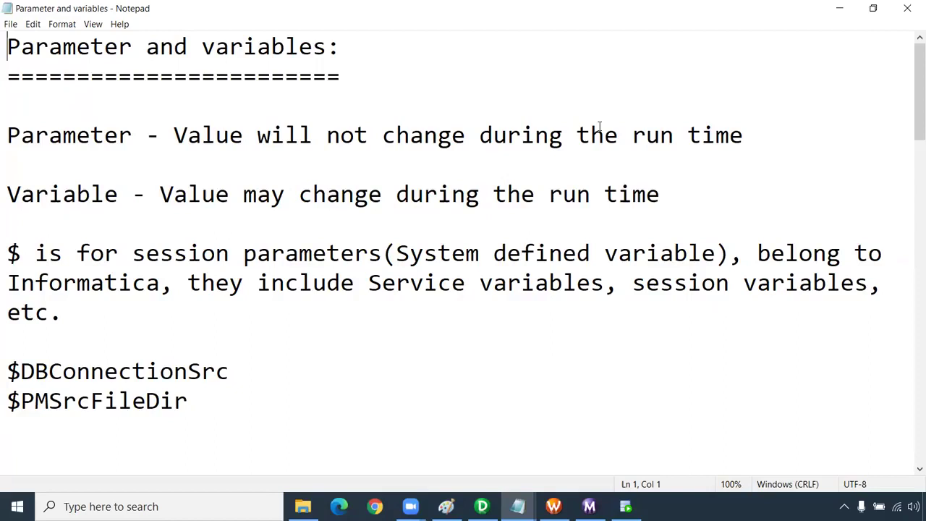
pyautogui.moveTo(231, 374); pyautogui.dragTo(5, 369)
pyautogui.moveTo(190, 402); pyautogui.dragTo(5, 371)
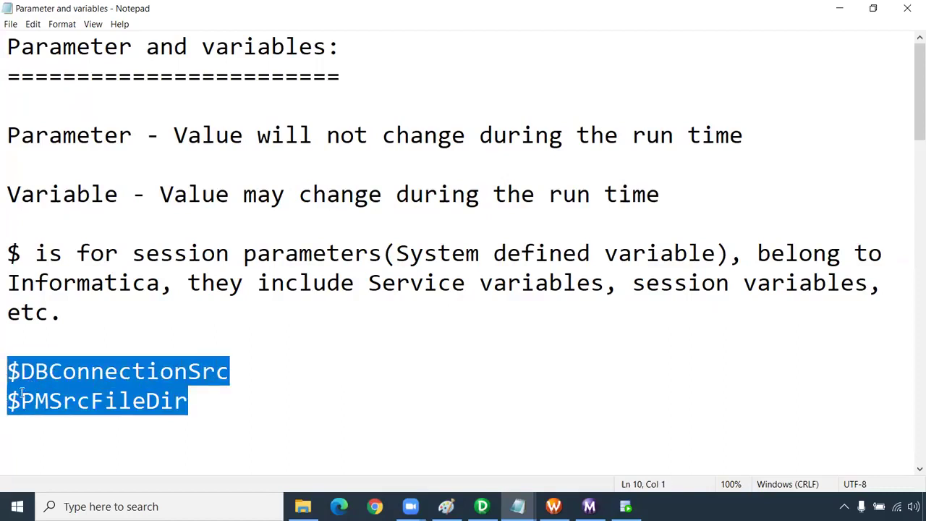
pyautogui.click(9, 400)
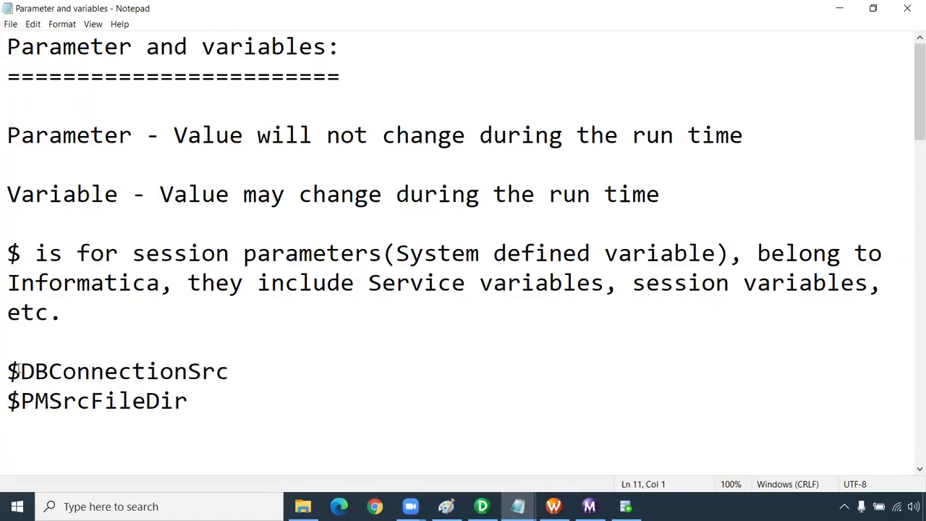
pyautogui.moveTo(9, 370); pyautogui.dragTo(234, 367)
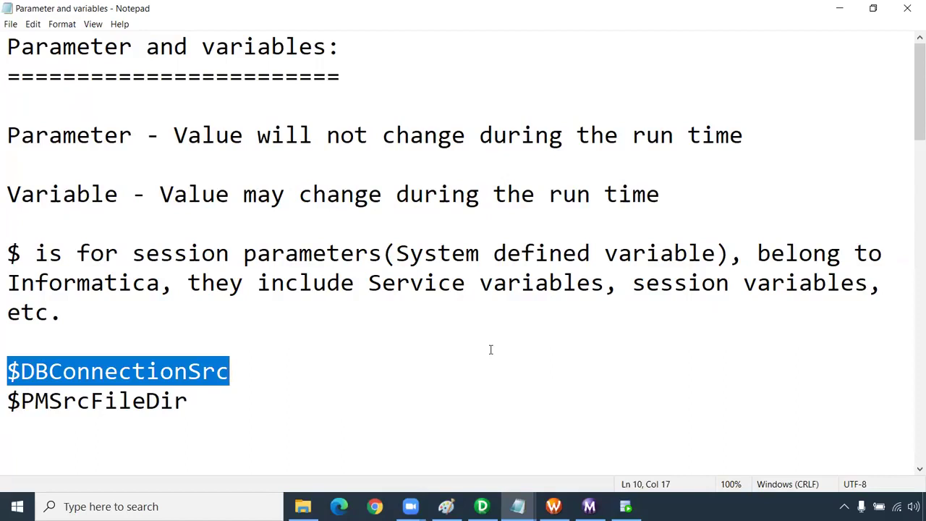
# - Highlight the '$$ variables belong to user' phrase and the Parameter and Variable Types heading
pyautogui.scroll(-4, 491, 349)
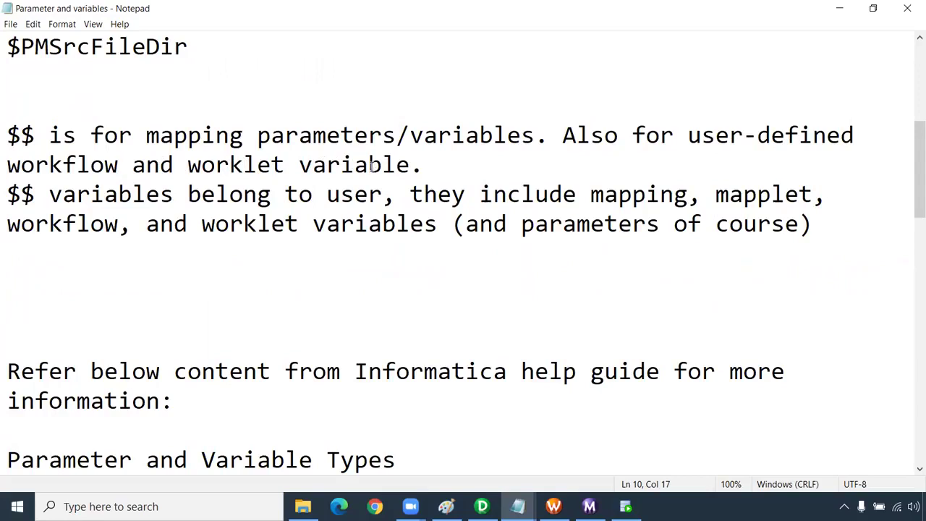
pyautogui.moveTo(395, 197); pyautogui.dragTo(12, 203)
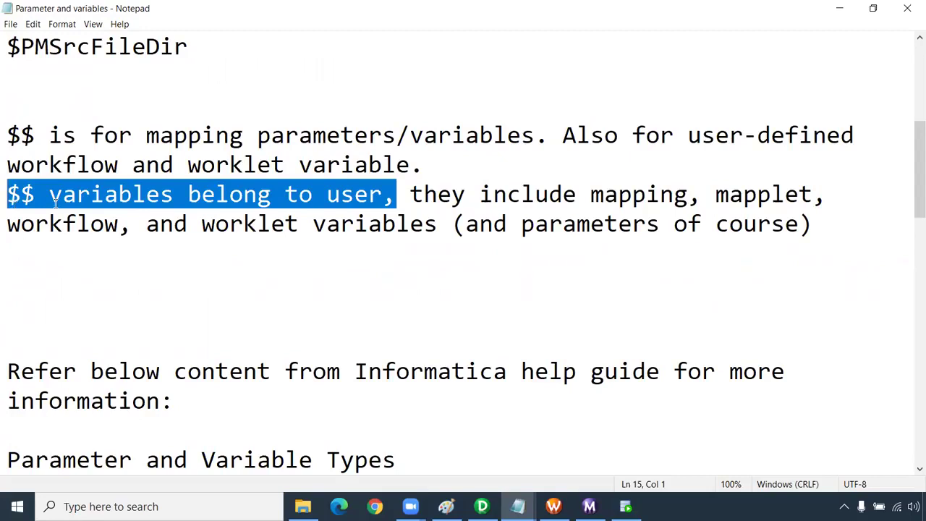
pyautogui.scroll(-3, 96, 231)
pyautogui.moveTo(418, 197); pyautogui.dragTo(5, 192)
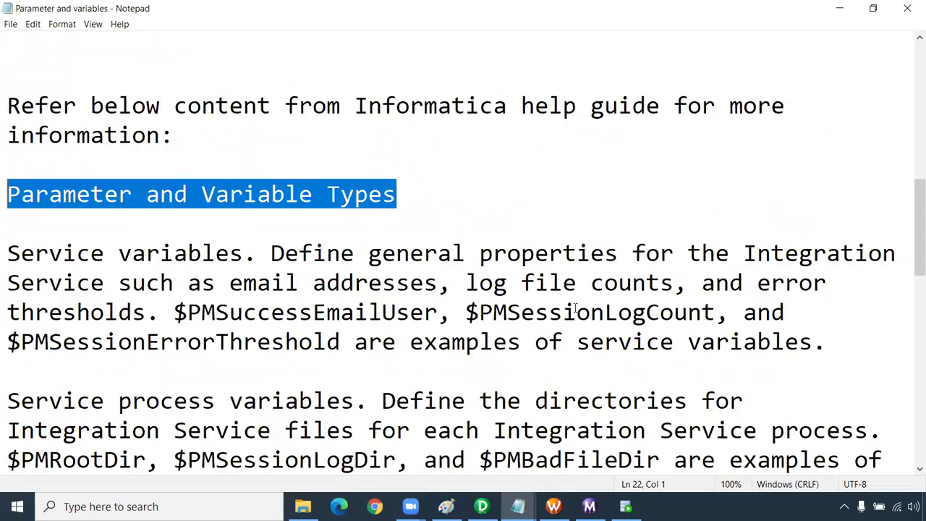
# - Highlight the $PMSuccessEmailUser example and read through the mapping parameter and variable descriptions
pyautogui.moveTo(454, 321); pyautogui.dragTo(173, 312)
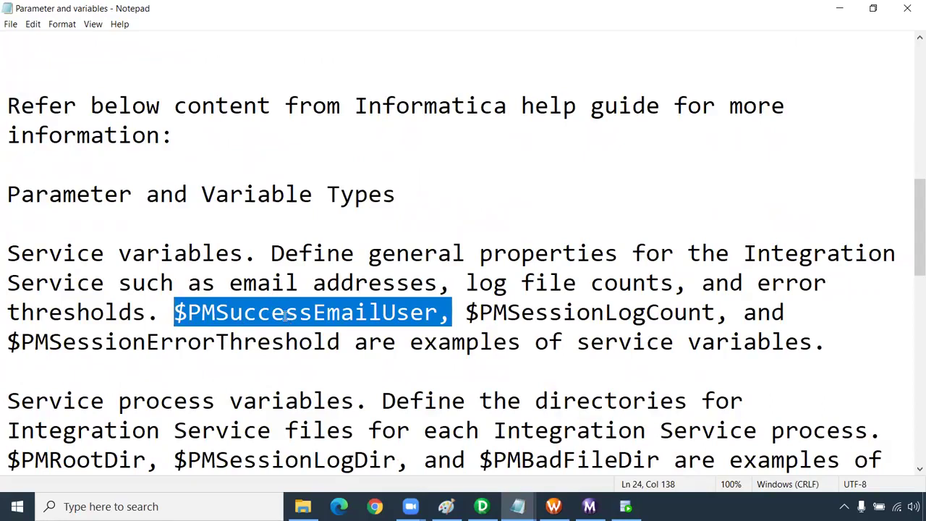
pyautogui.scroll(-9, 290, 311)
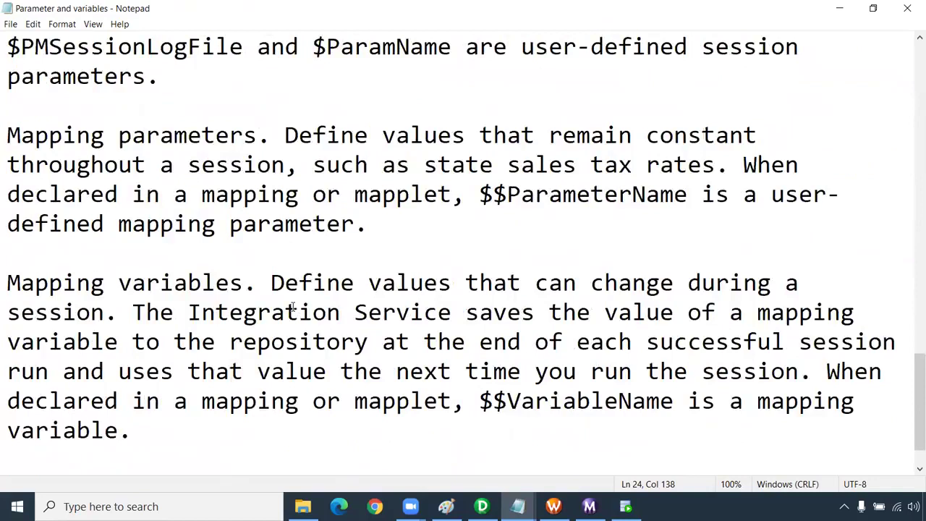
pyautogui.scroll(-1, 293, 307)
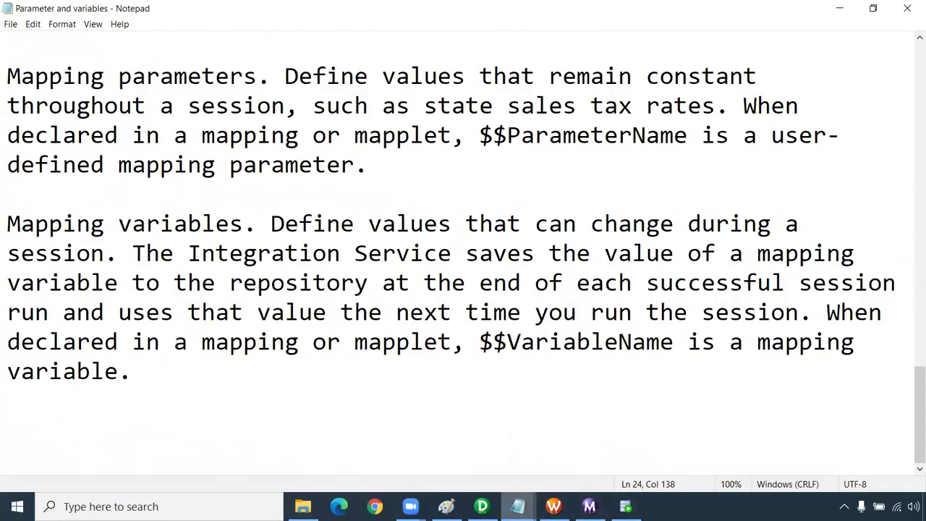
pyautogui.moveTo(482, 506)
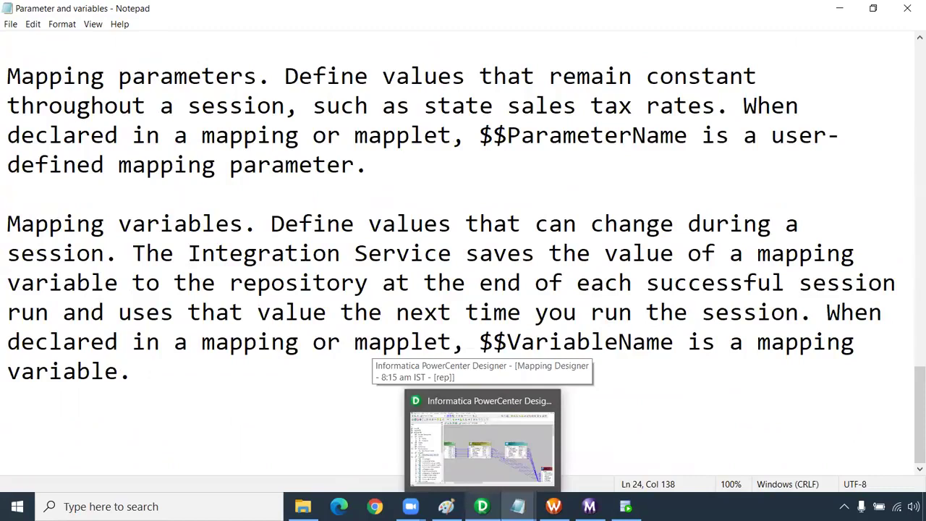
# - In PowerCenter Designer, create a new mapping named m_paramter
pyautogui.click(482, 445)
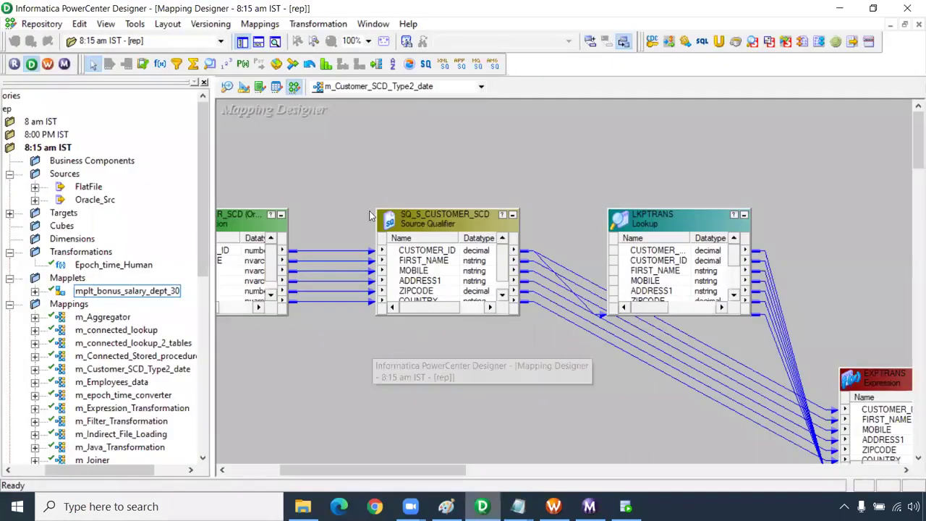
pyautogui.click(266, 26)
pyautogui.click(267, 40)
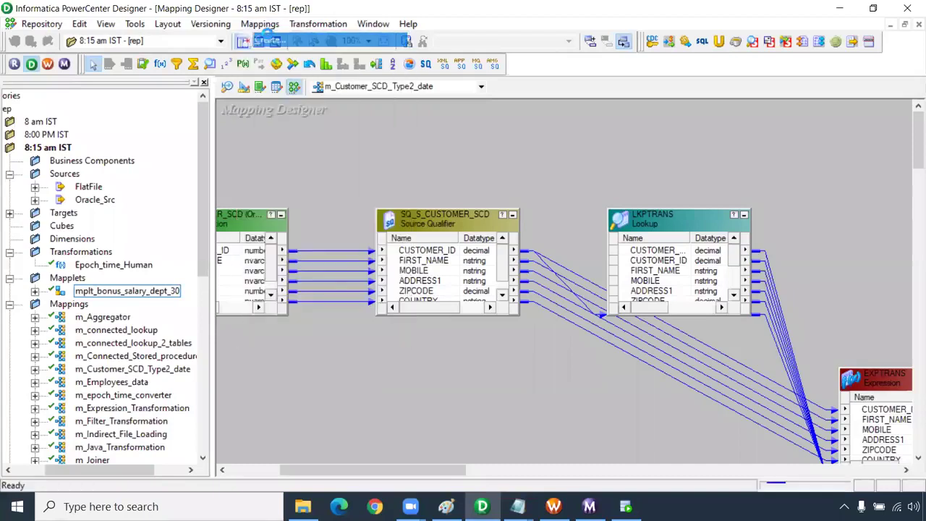
pyautogui.write('m_param')
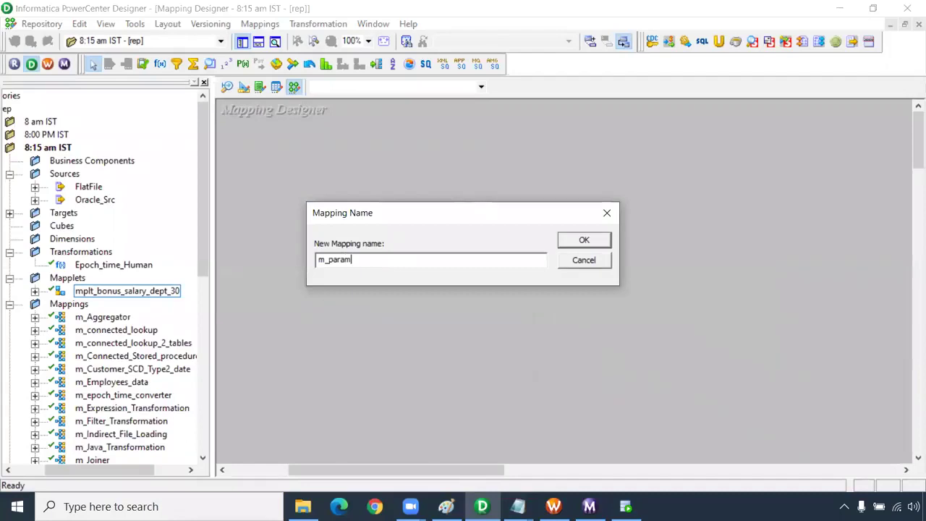
pyautogui.write('ter')
pyautogui.press('Return')
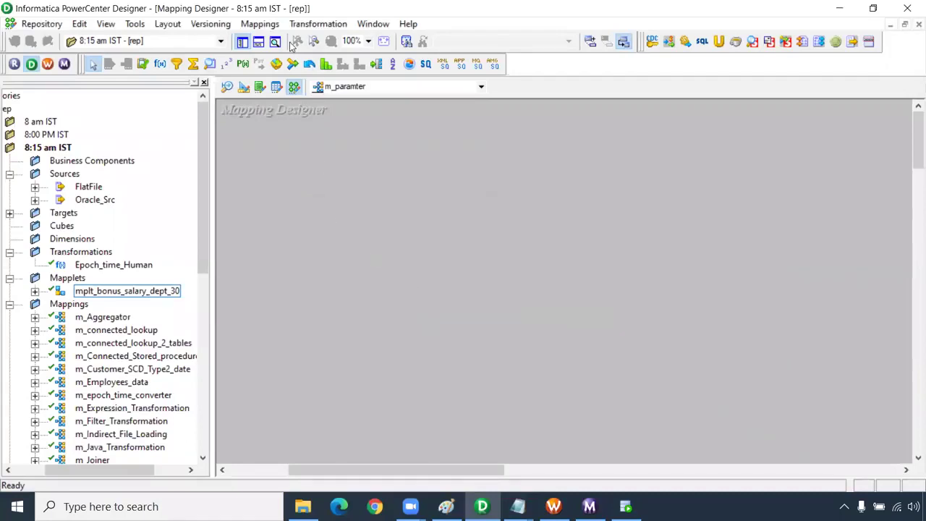
# - Add the EMPLOYEES source and T_EMPLOYEES target, linking all SQ_EMPLOYEES ports to the target
pyautogui.click(35, 201)
pyautogui.moveTo(126, 226); pyautogui.dragTo(351, 174)
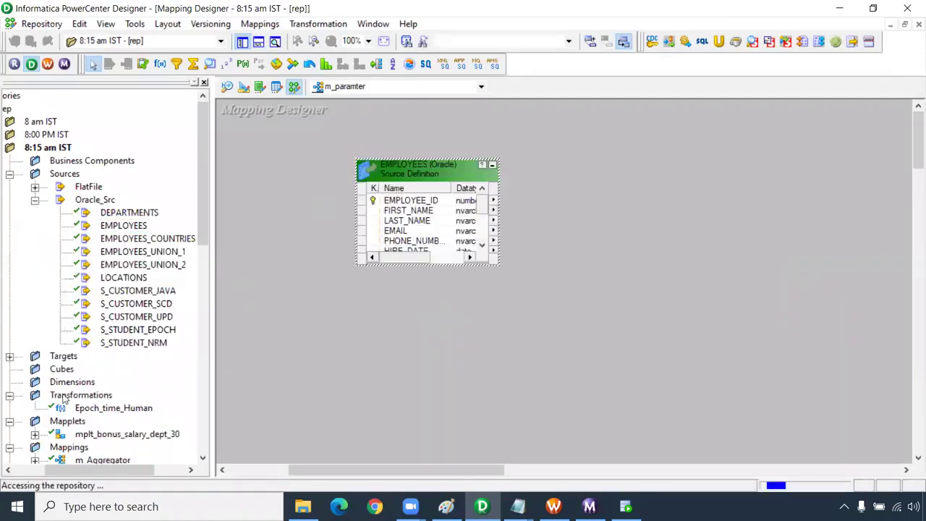
pyautogui.click(9, 357)
pyautogui.moveTo(102, 265); pyautogui.dragTo(680, 161)
pyautogui.rightClick(511, 257)
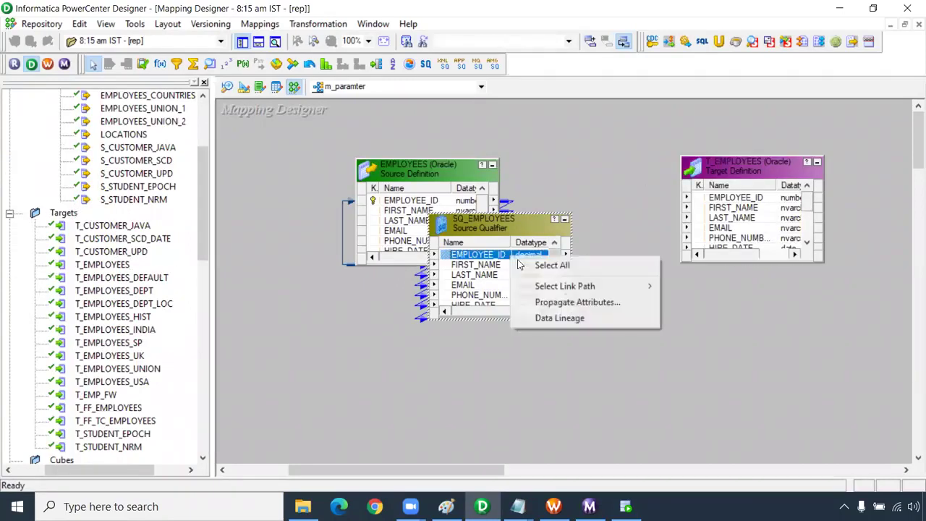
pyautogui.click(511, 265)
pyautogui.moveTo(511, 265); pyautogui.dragTo(756, 198)
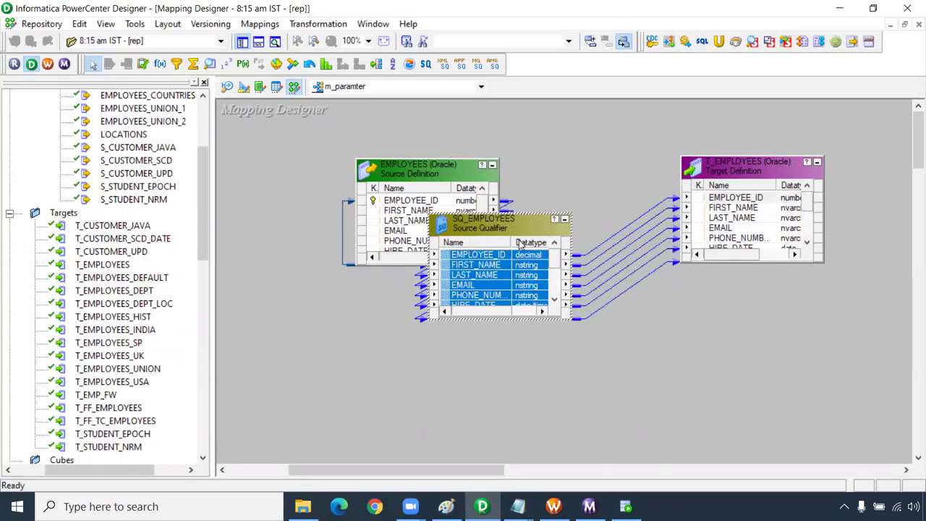
# - Open the SQ_EMPLOYEES Sql Query editor and generate the default SELECT query
pyautogui.doubleClick(520, 221)
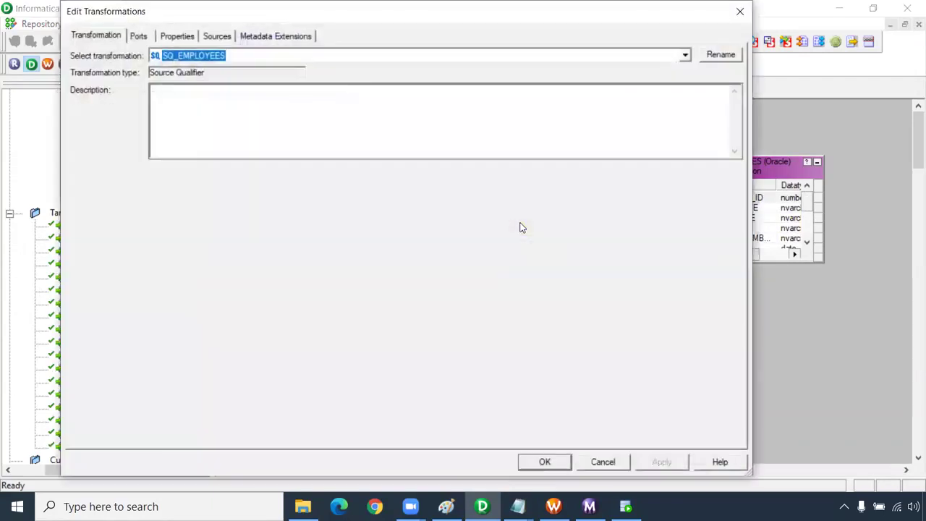
pyautogui.click(177, 36)
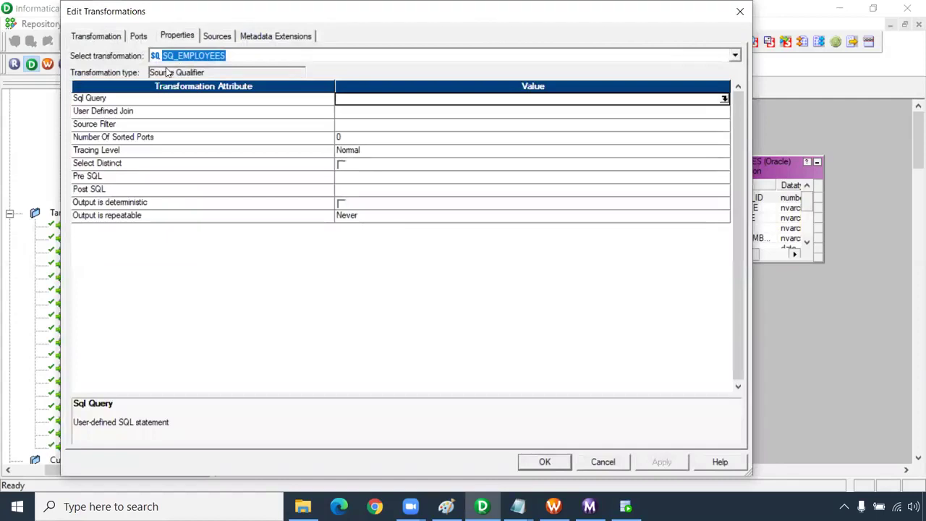
pyautogui.click(123, 126)
pyautogui.click(425, 125)
pyautogui.click(724, 125)
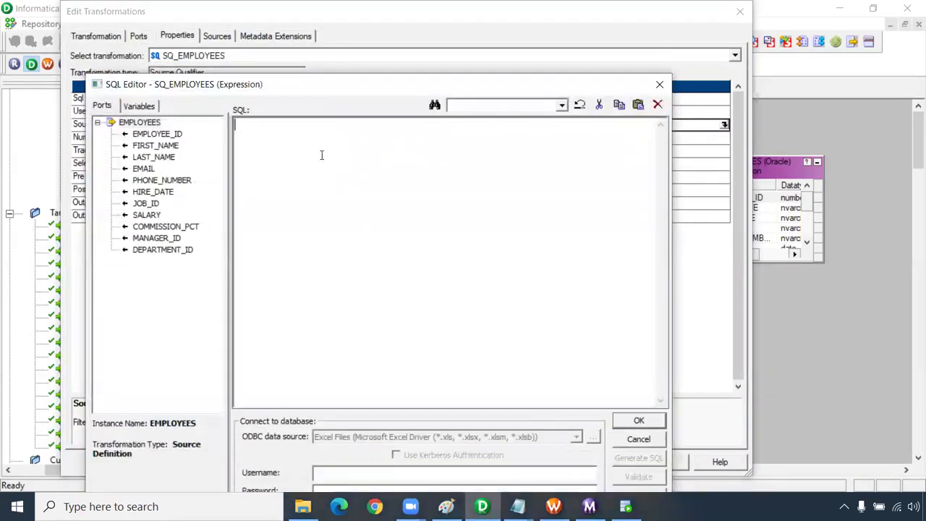
pyautogui.click(659, 84)
pyautogui.click(720, 99)
pyautogui.click(725, 99)
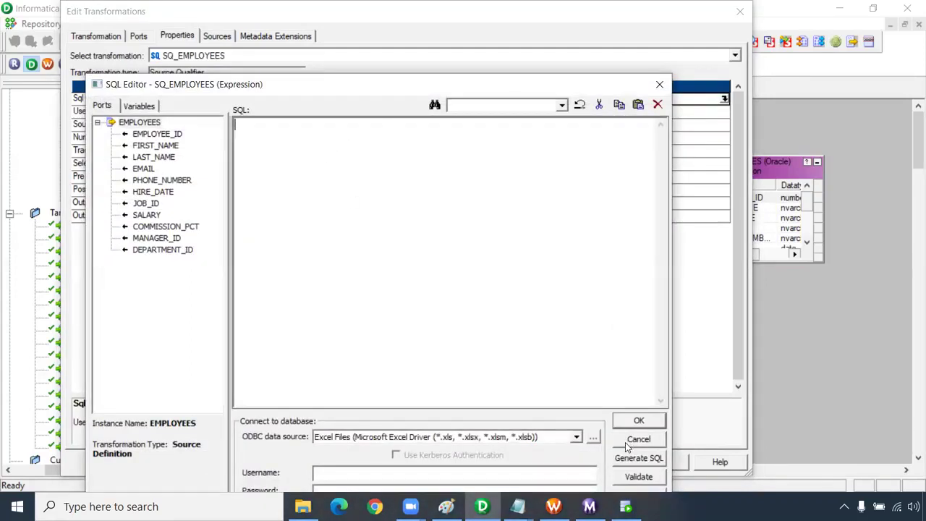
pyautogui.click(628, 463)
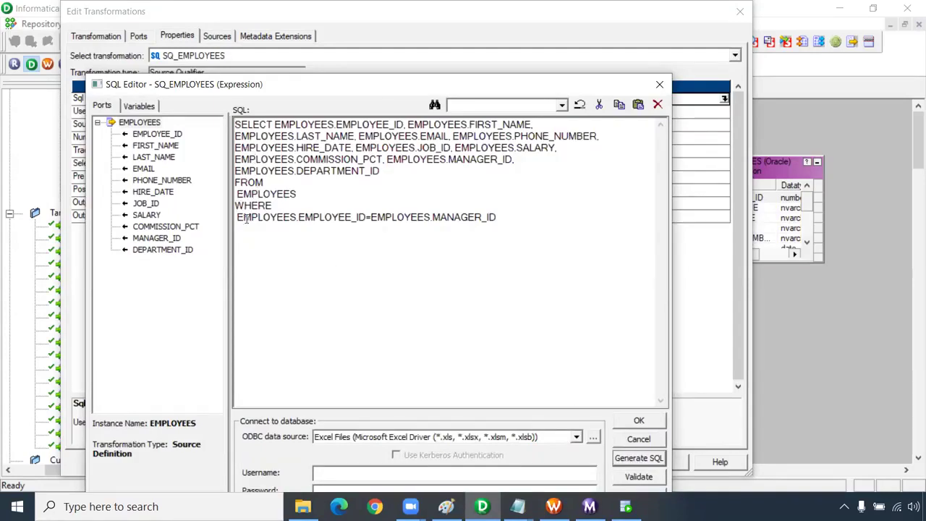
# - Replace the WHERE join condition with a $$WHERE placeholder after EMPLOYEES and accept the query
pyautogui.moveTo(239, 217); pyautogui.dragTo(610, 229)
pyautogui.press('Delete')
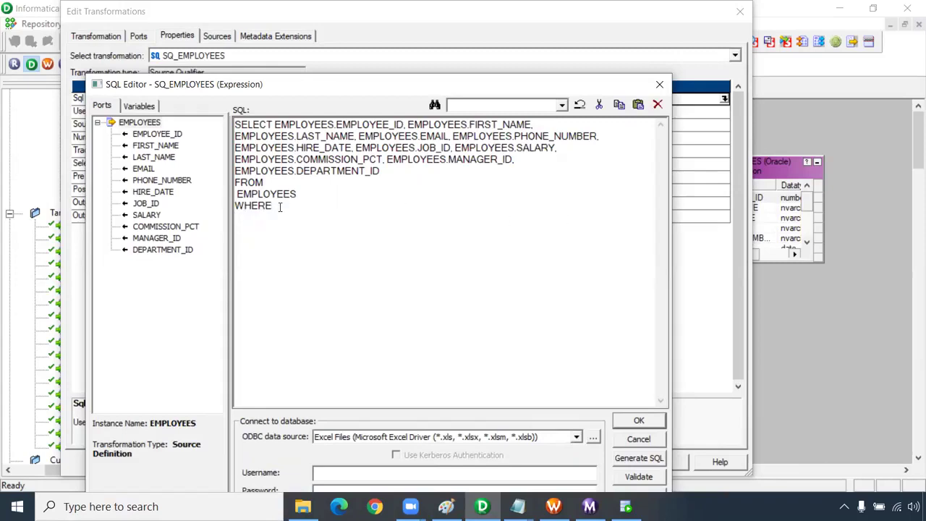
pyautogui.moveTo(239, 206); pyautogui.dragTo(579, 293)
pyautogui.write('$$')
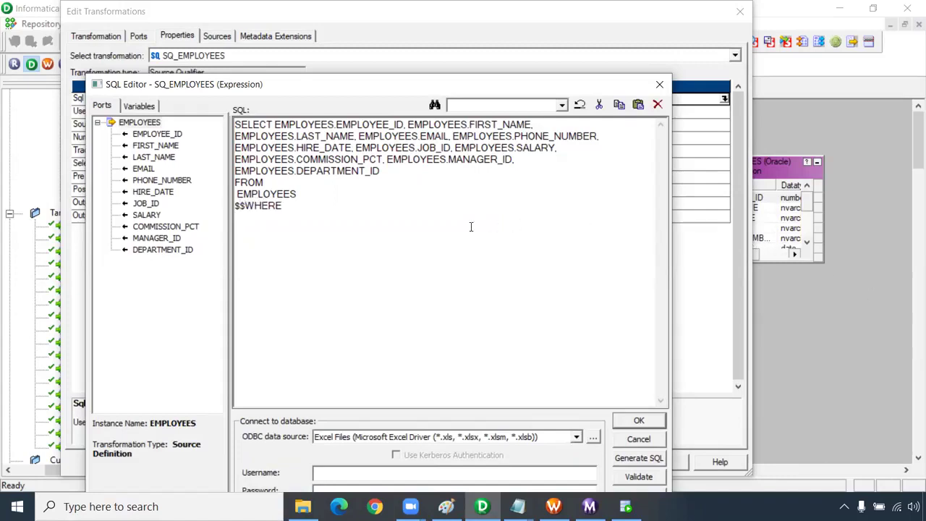
pyautogui.click(236, 206)
pyautogui.press('BackSpace')
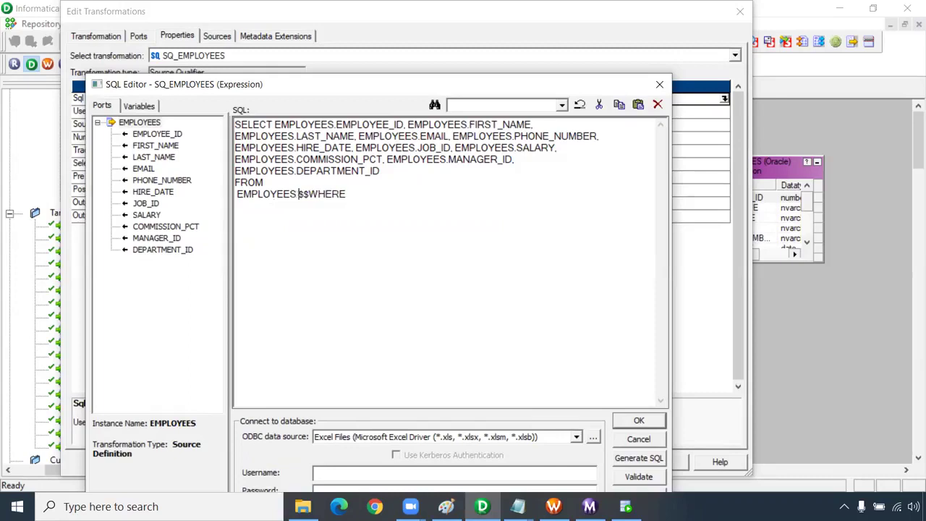
pyautogui.doubleClick(345, 194)
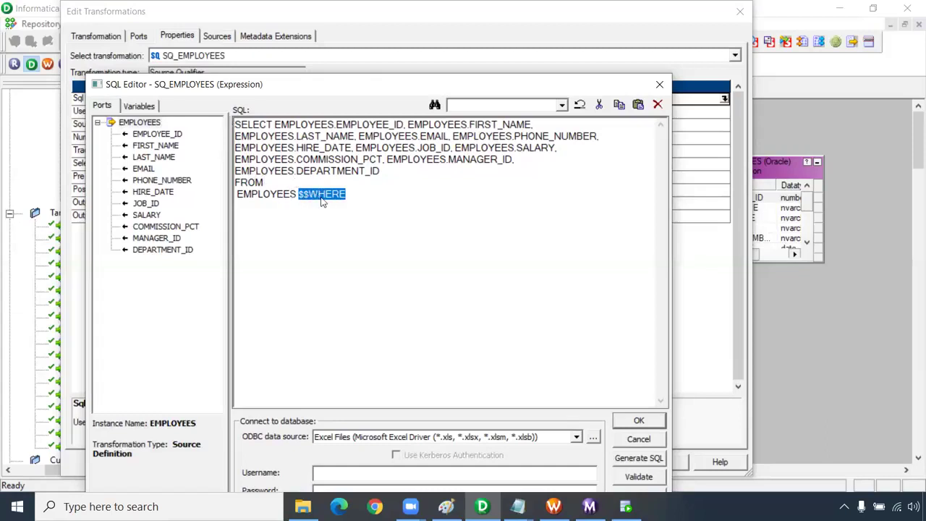
pyautogui.click(627, 421)
pyautogui.click(645, 460)
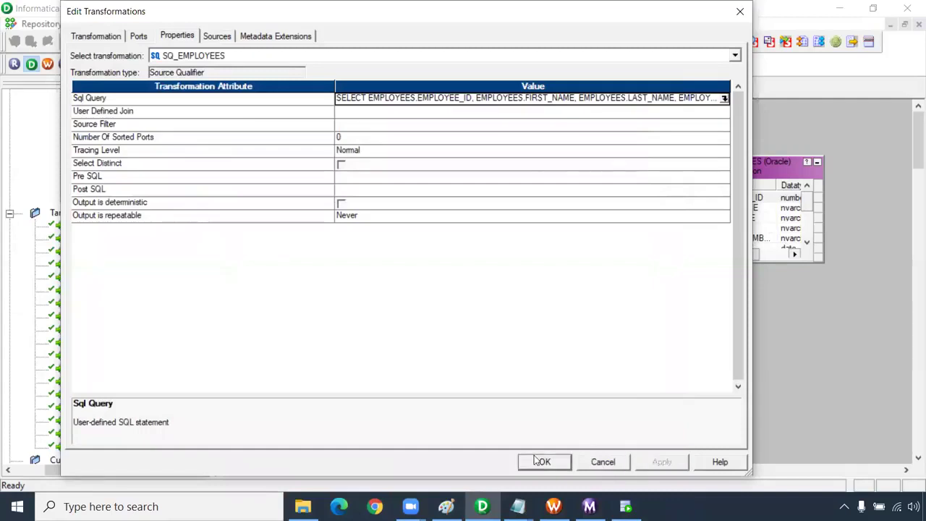
pyautogui.click(543, 461)
# - Declare $$WHERE as a mapping Parameter with its precision extended by '00'
pyautogui.click(262, 25)
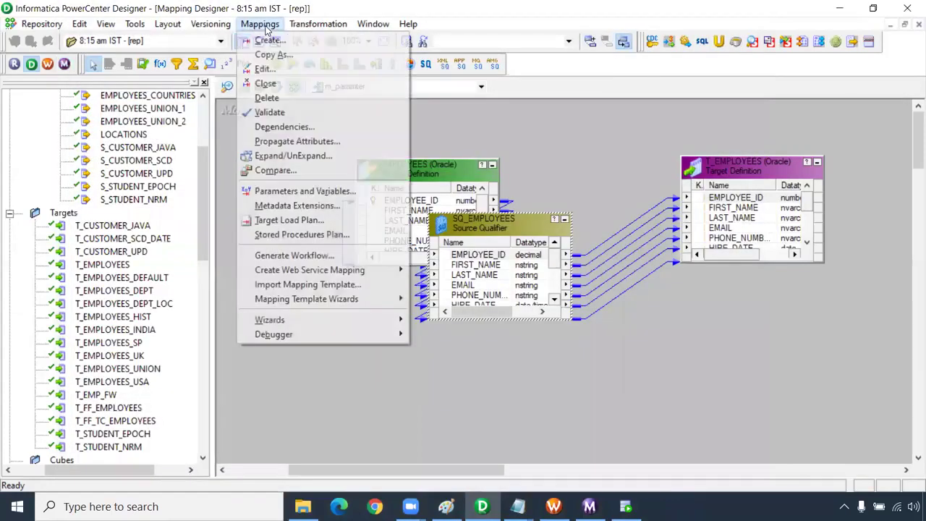
pyautogui.click(300, 193)
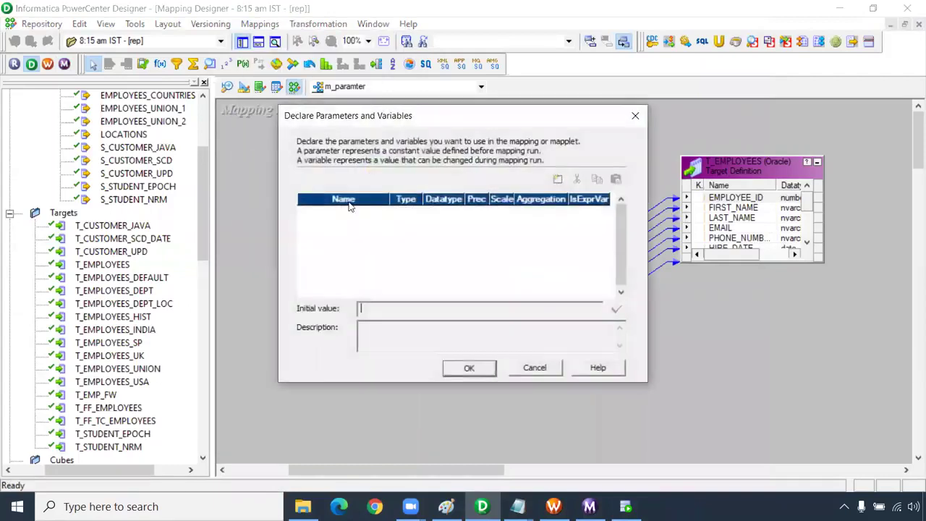
pyautogui.click(558, 180)
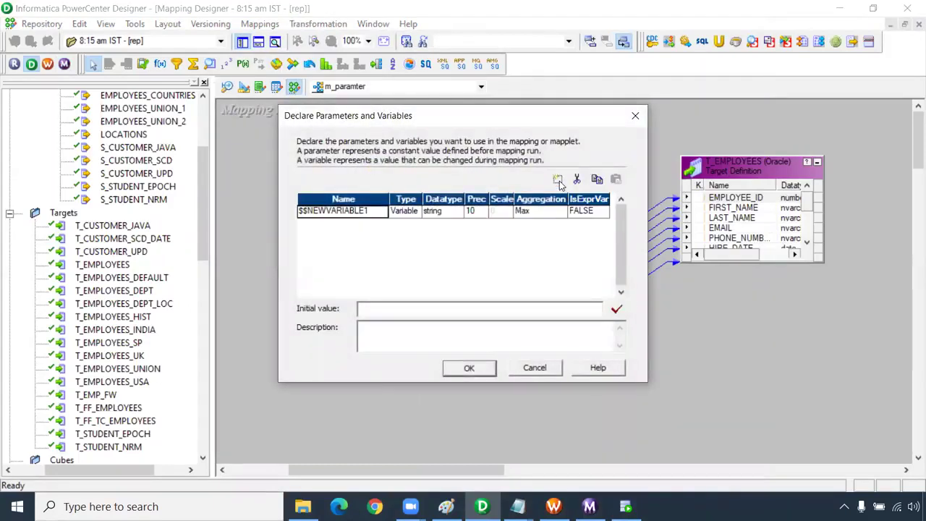
pyautogui.moveTo(367, 211); pyautogui.dragTo(216, 208)
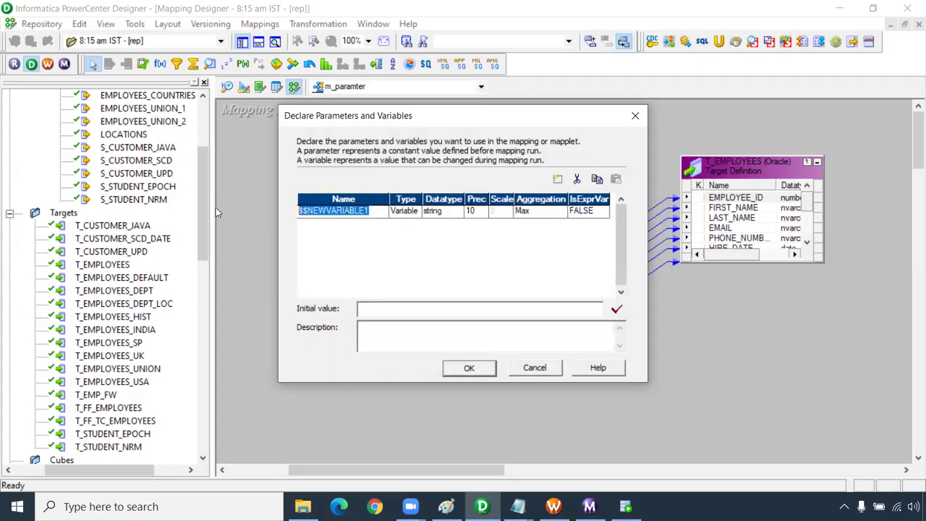
pyautogui.write('$$WHERE')
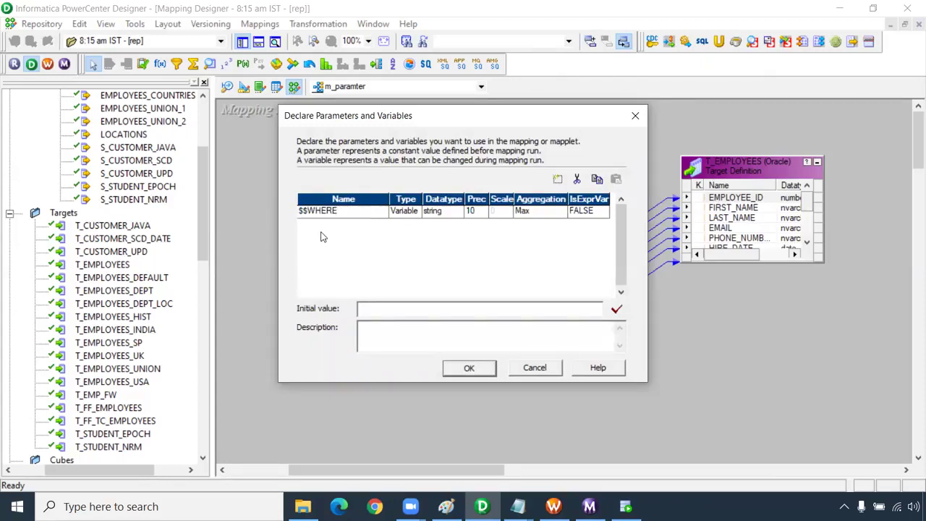
pyautogui.click(407, 215)
pyautogui.click(411, 236)
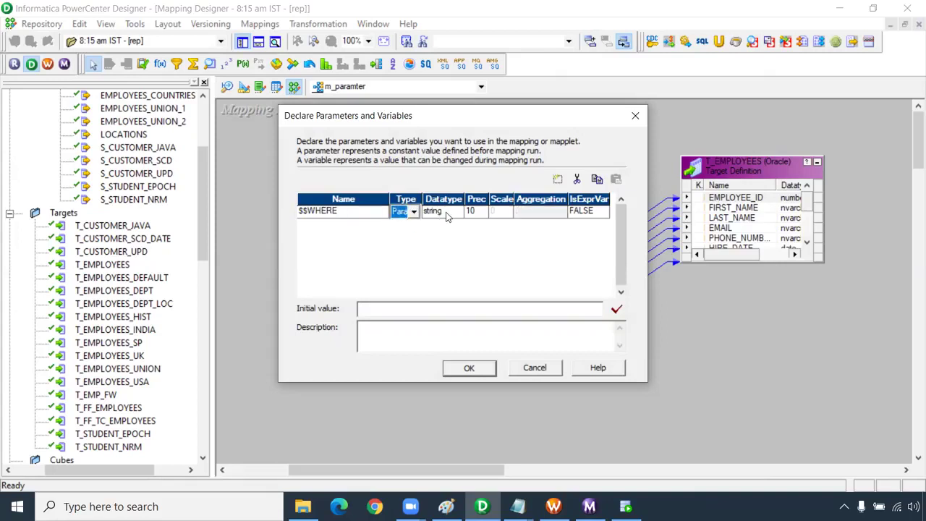
pyautogui.click(477, 211)
pyautogui.write('00')
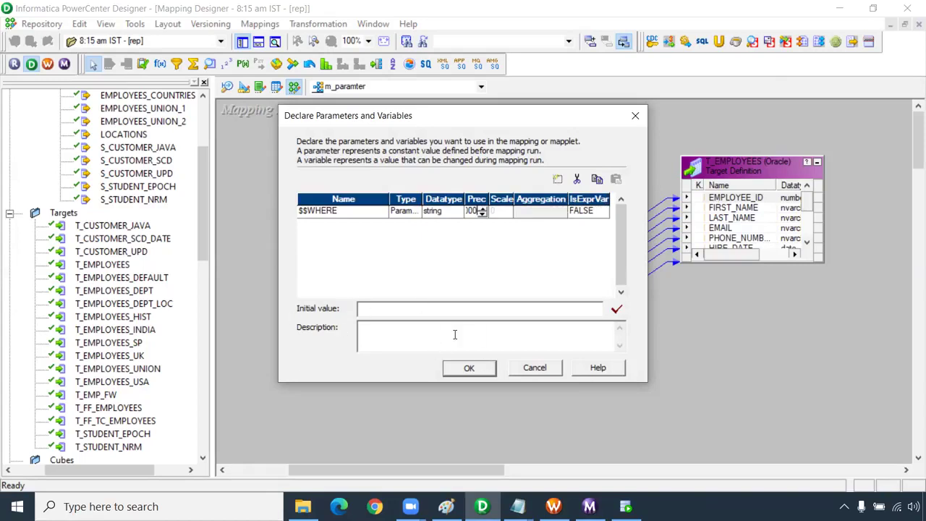
pyautogui.click(470, 374)
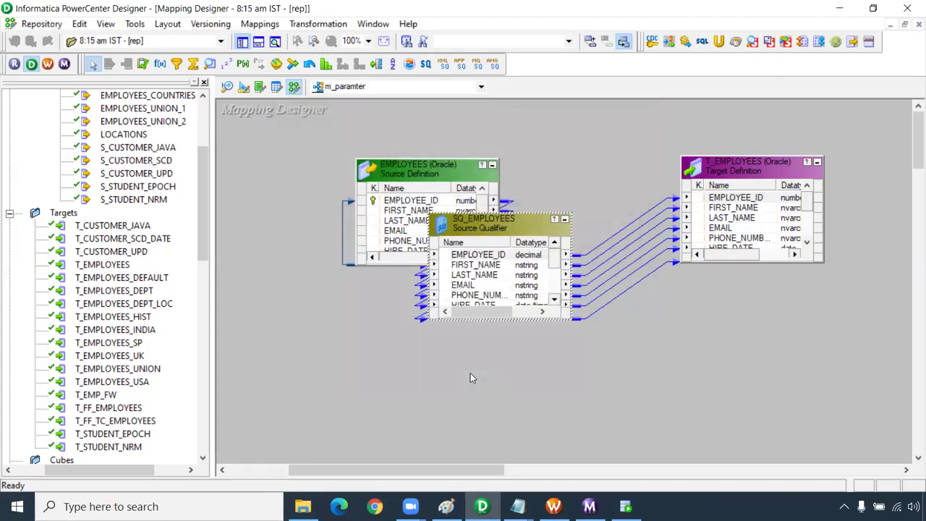
# - Save the m_paramter mapping and switch to Workflow Manager
pyautogui.hotkey('ctrl', 's')
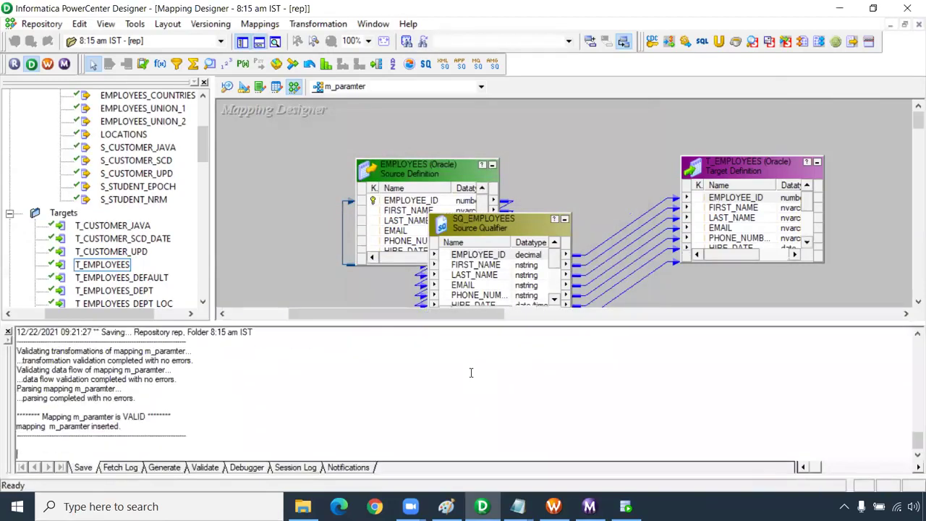
pyautogui.click(553, 506)
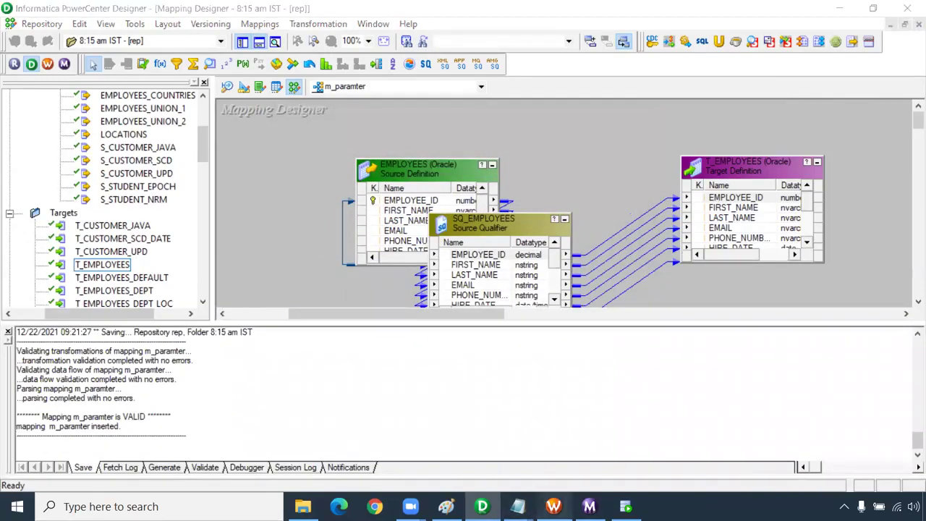
pyautogui.click(249, 24)
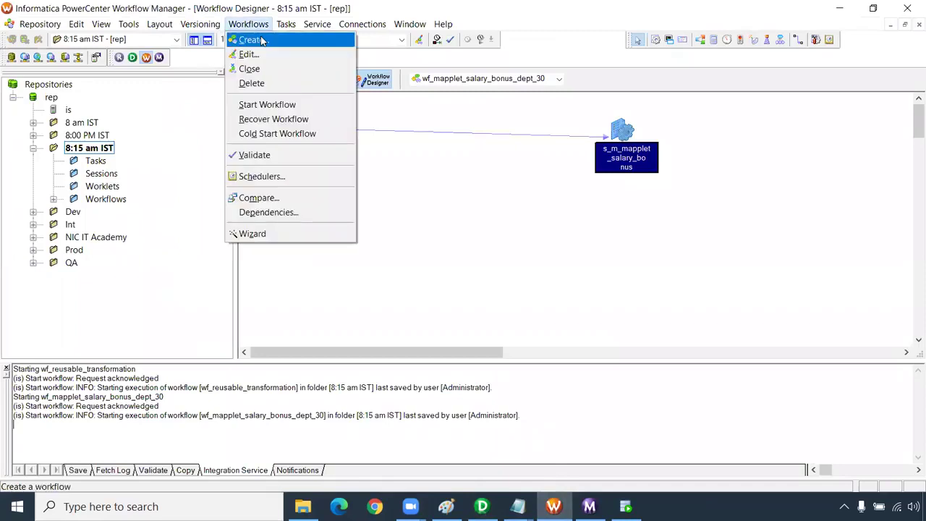
# - Create workflow wf_parameter with a session on m_paramter, linked from Start
pyautogui.click(246, 37)
pyautogui.write('wf_parameter')
pyautogui.press('Return')
pyautogui.click(669, 39)
pyautogui.click(590, 143)
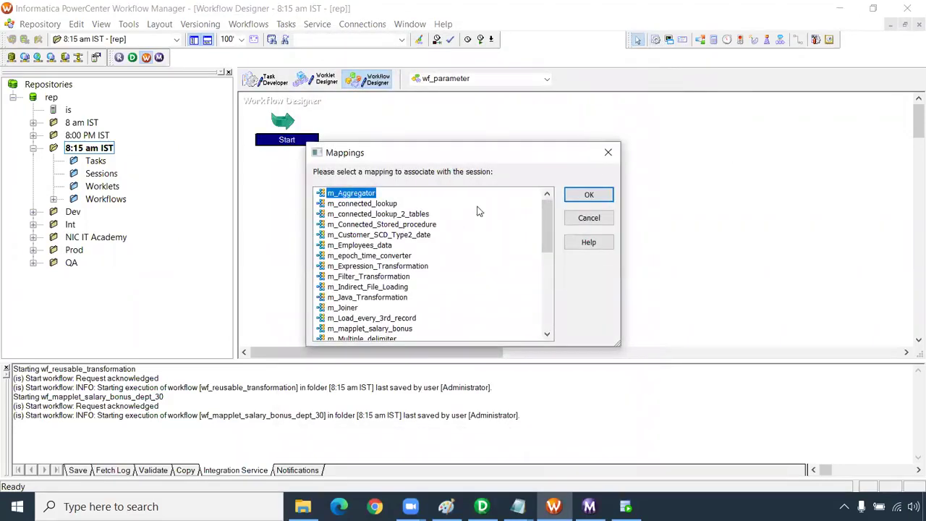
pyautogui.scroll(-2, 444, 239)
pyautogui.click(342, 297)
pyautogui.click(589, 195)
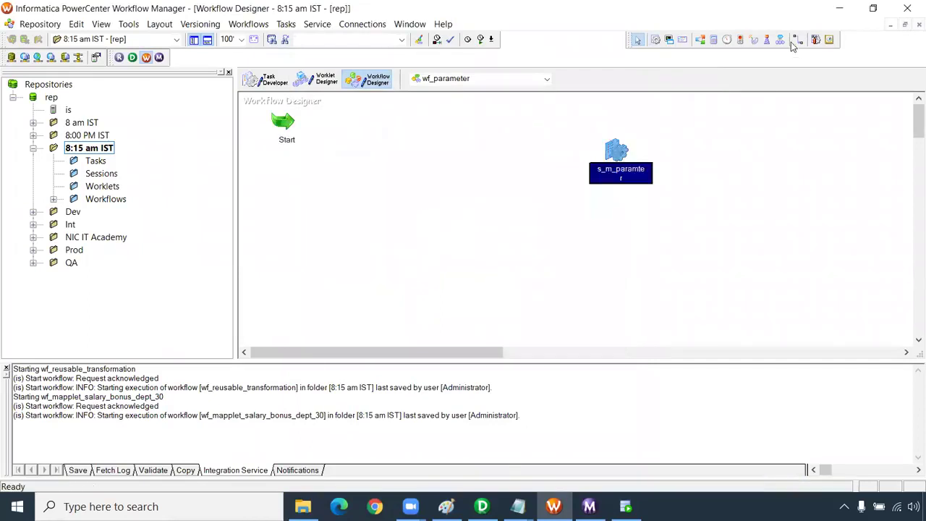
pyautogui.moveTo(282, 119); pyautogui.dragTo(617, 152)
# - Set the T_EMPLOYEES target connection to Oracle_Tgt and enable Truncate target table option
pyautogui.doubleClick(617, 152)
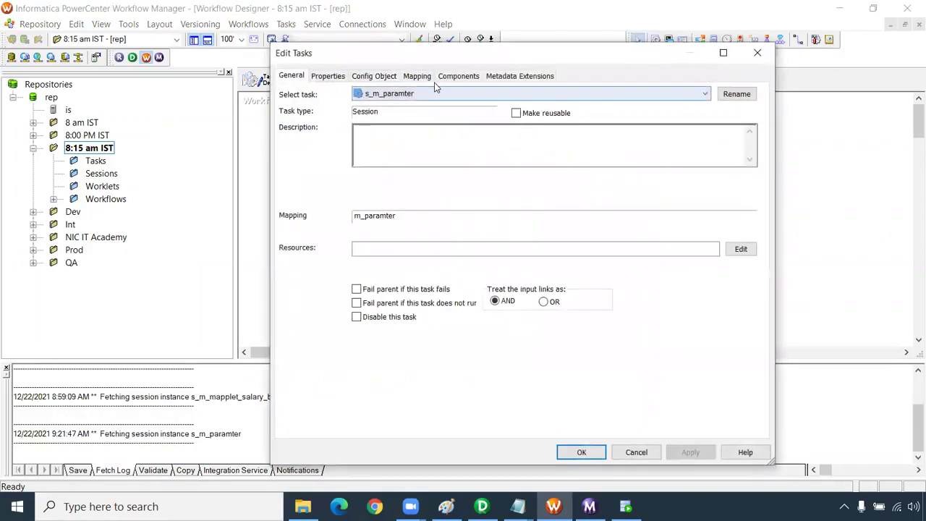
pyautogui.click(419, 76)
pyautogui.click(341, 181)
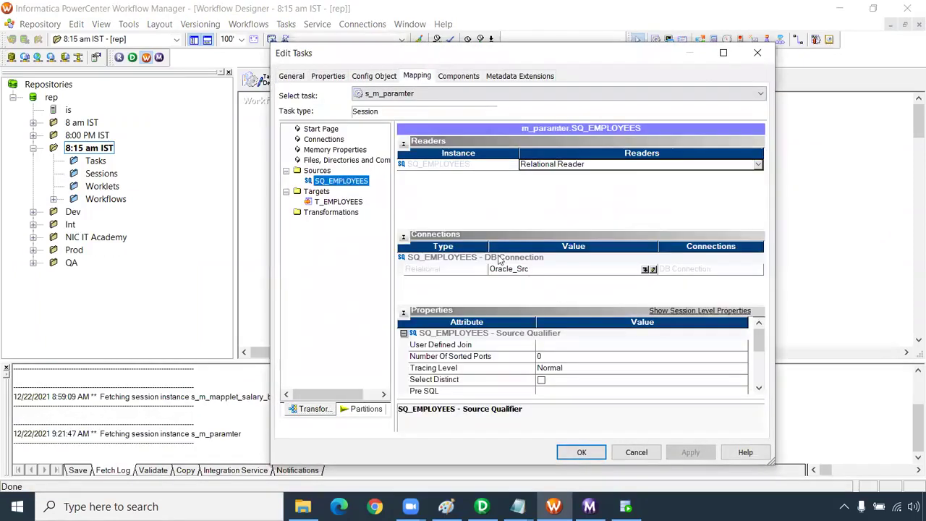
pyautogui.click(354, 202)
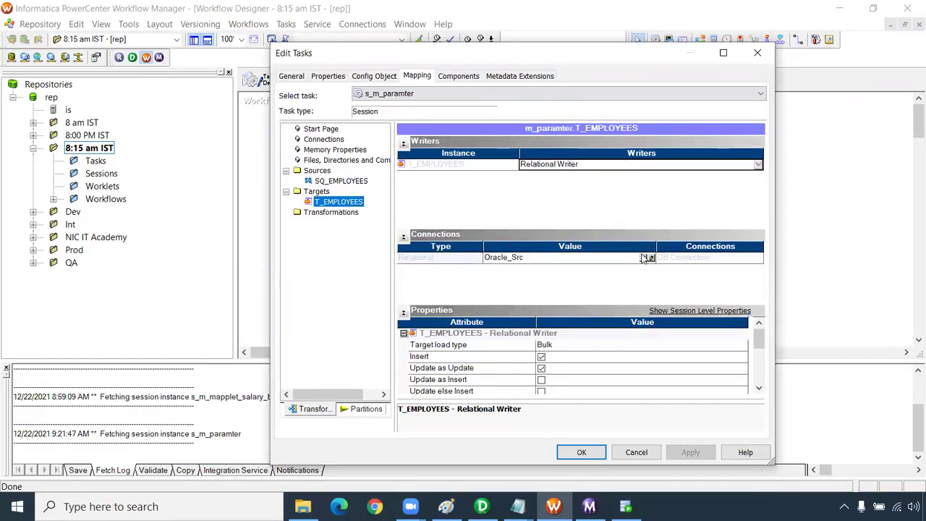
pyautogui.click(648, 259)
pyautogui.click(480, 269)
pyautogui.click(601, 181)
pyautogui.click(760, 389)
pyautogui.click(759, 390)
pyautogui.click(760, 389)
pyautogui.click(541, 368)
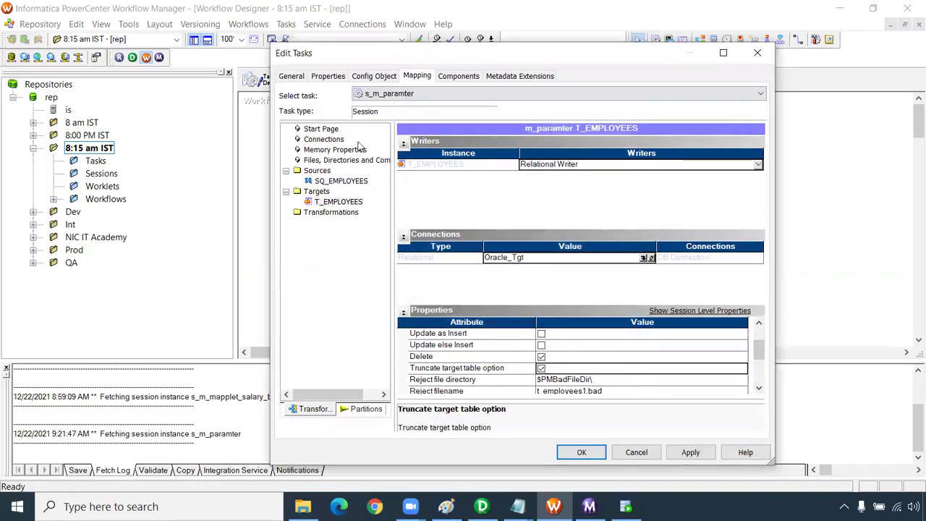
# - Begin entering the session's Parameter Filename on the Properties tab
pyautogui.click(328, 76)
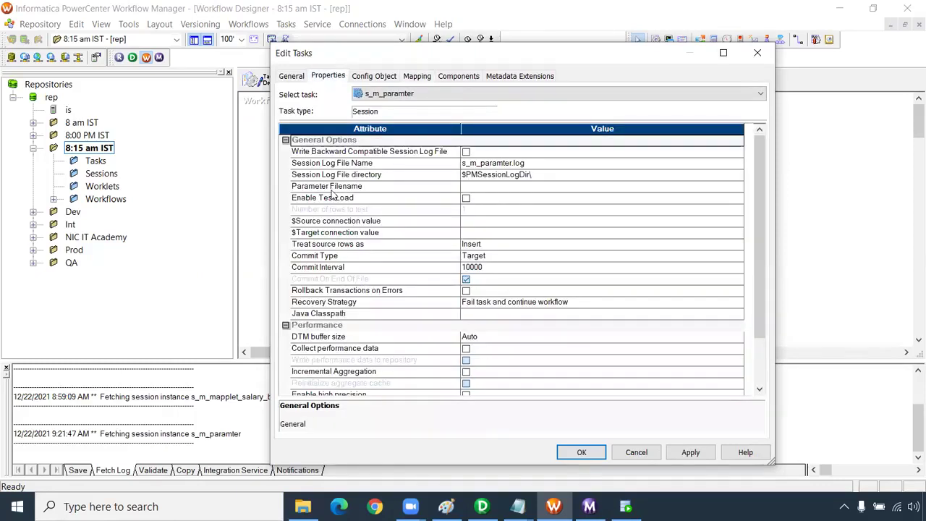
pyautogui.click(333, 187)
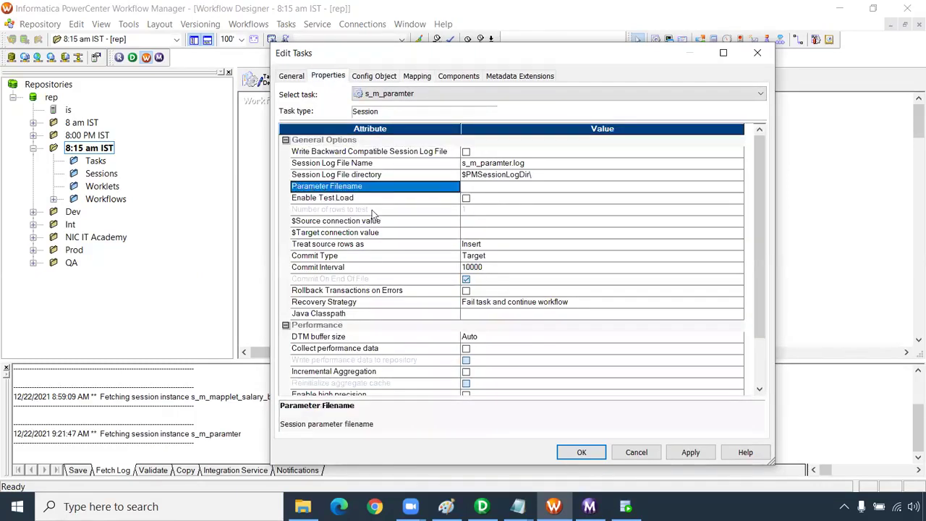
pyautogui.click(469, 186)
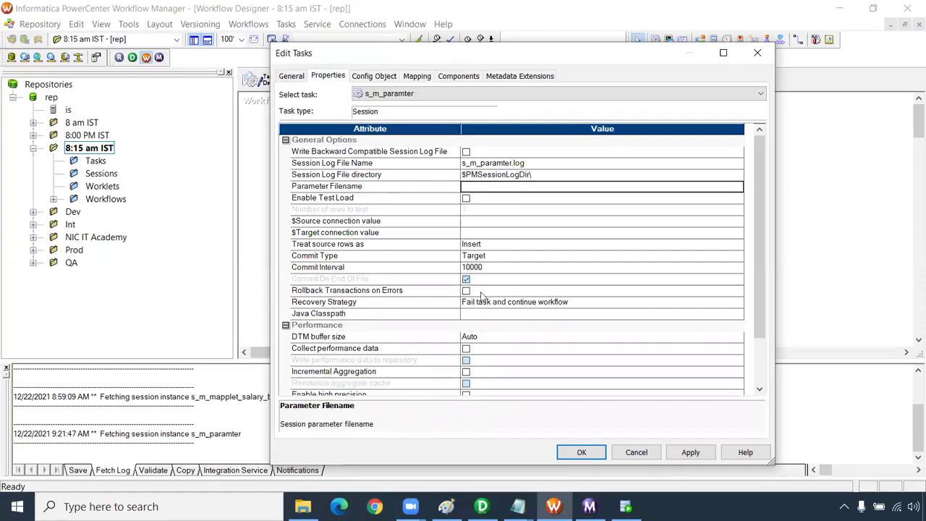
pyautogui.click(303, 507)
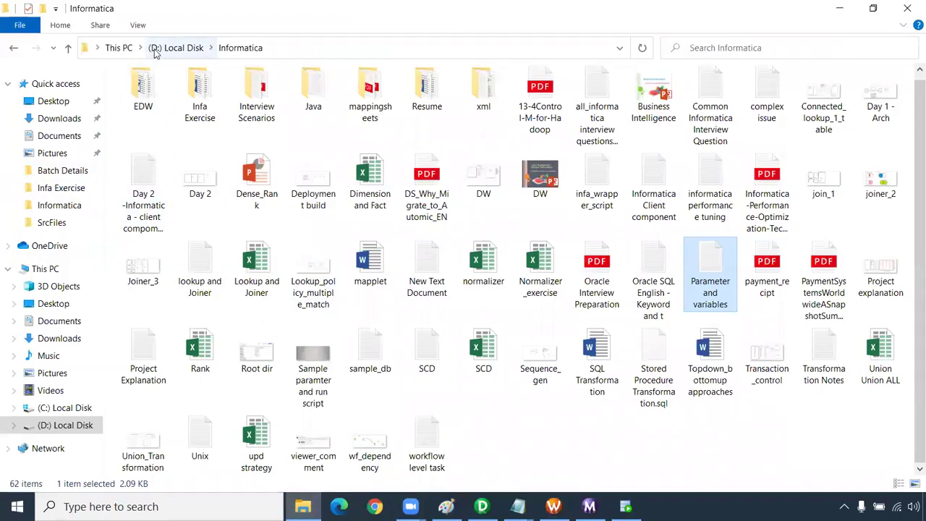
# - Browse C: > Informatica > 10.2.0 > server > infa_shared > BWParam and open the param file
pyautogui.click(64, 408)
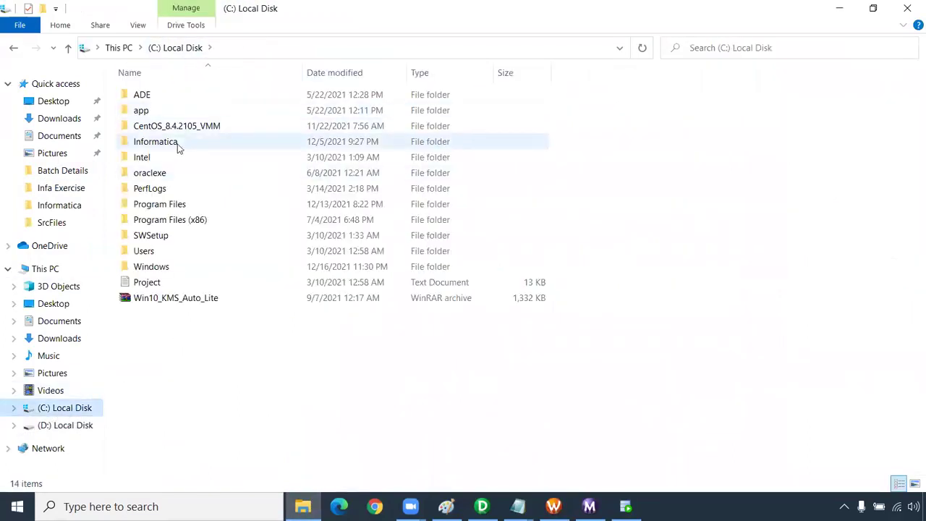
pyautogui.doubleClick(178, 144)
pyautogui.doubleClick(207, 95)
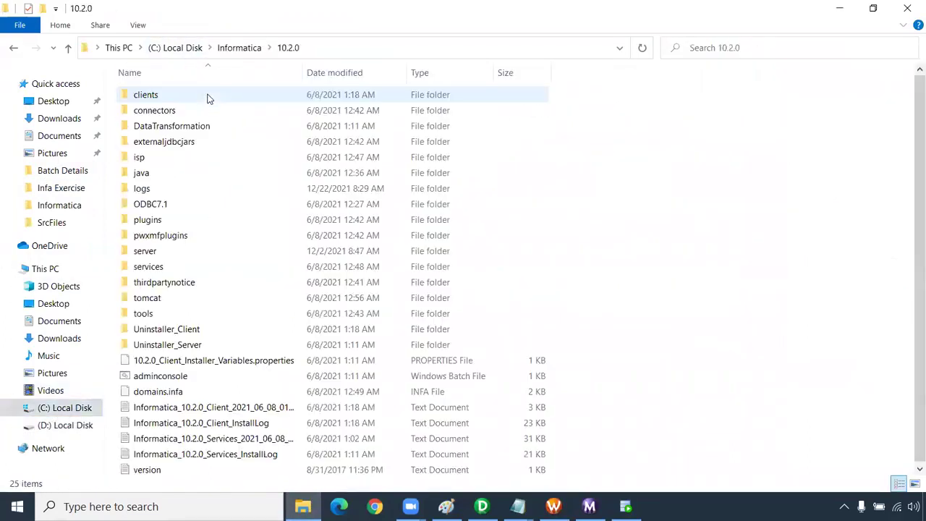
pyautogui.doubleClick(181, 250)
pyautogui.doubleClick(185, 127)
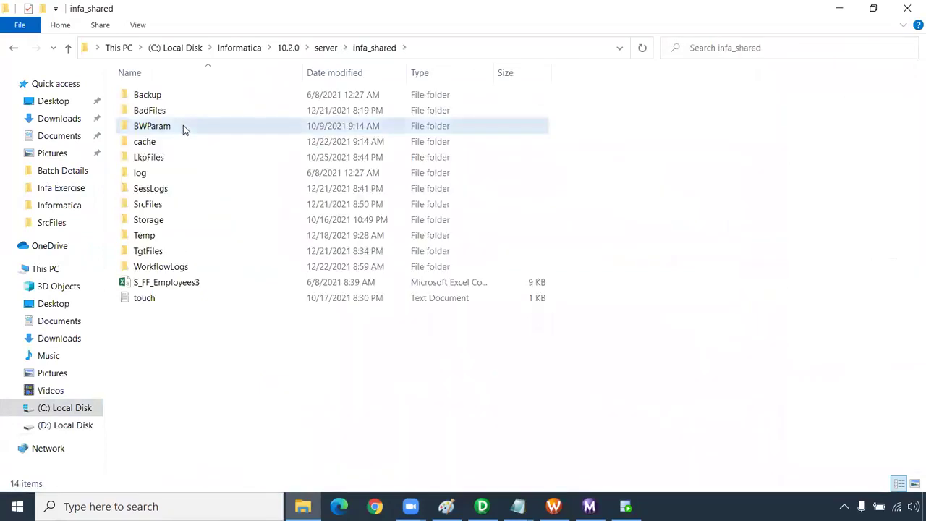
pyautogui.doubleClick(183, 125)
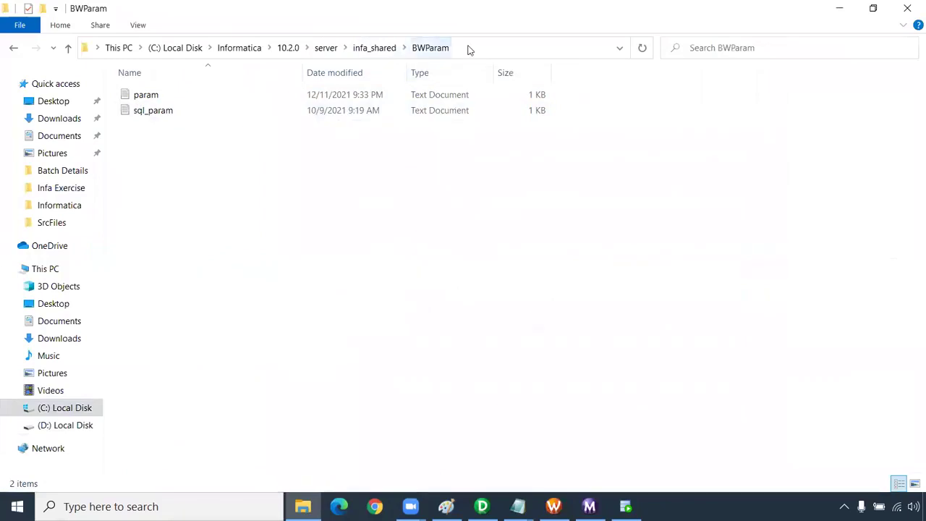
pyautogui.doubleClick(154, 100)
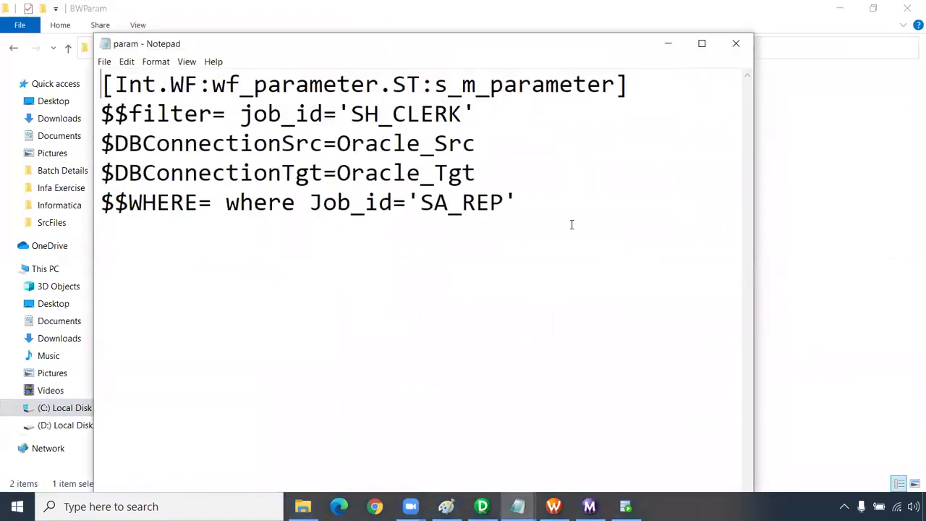
# - Copy the five parameter lines and paste a duplicate block at the top of param.txt
pyautogui.moveTo(103, 203); pyautogui.dragTo(512, 221)
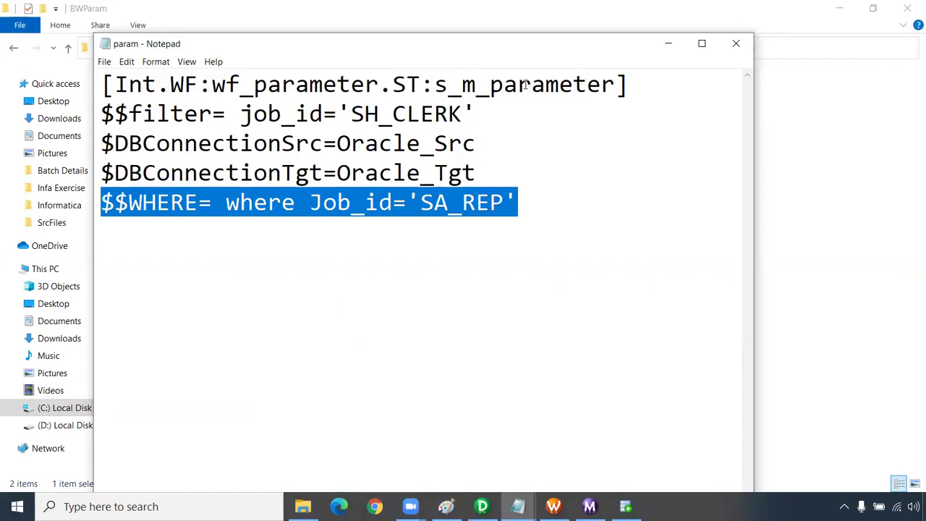
pyautogui.click(106, 86)
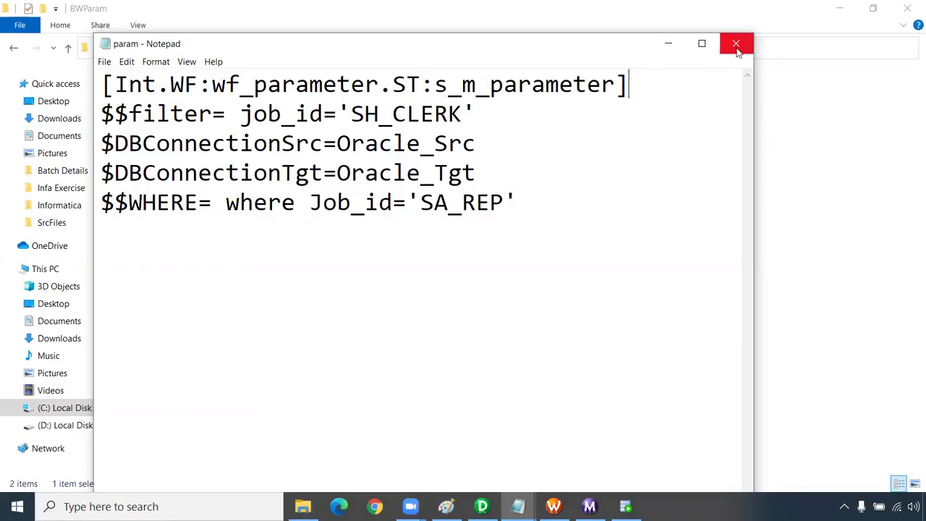
pyautogui.moveTo(528, 203); pyautogui.dragTo(29, 83)
pyautogui.hotkey('ctrl', 'c')
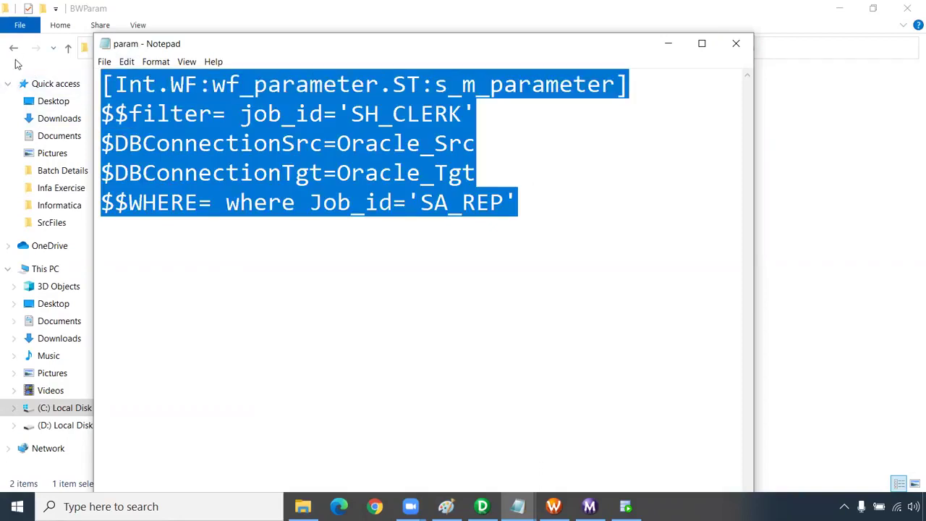
pyautogui.click(107, 84)
pyautogui.press('Return')
pyautogui.press('Up')
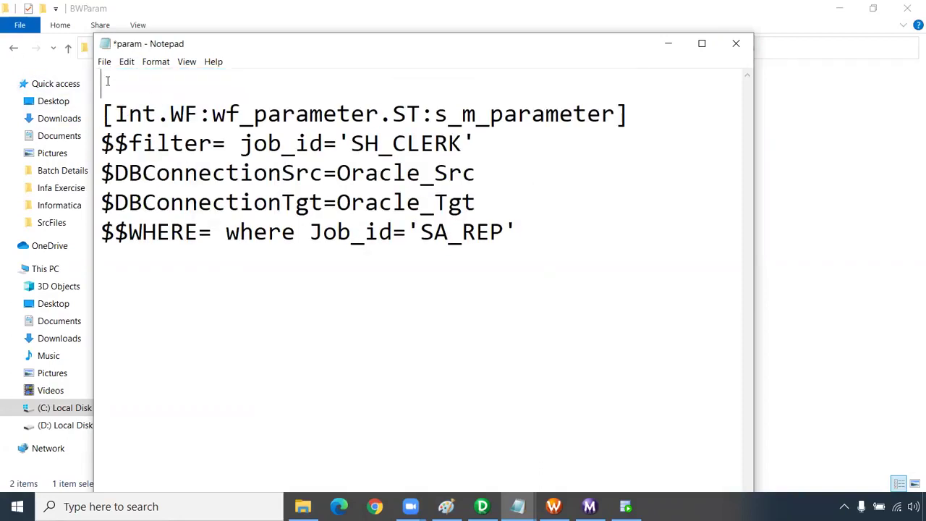
pyautogui.hotkey('ctrl', 'v')
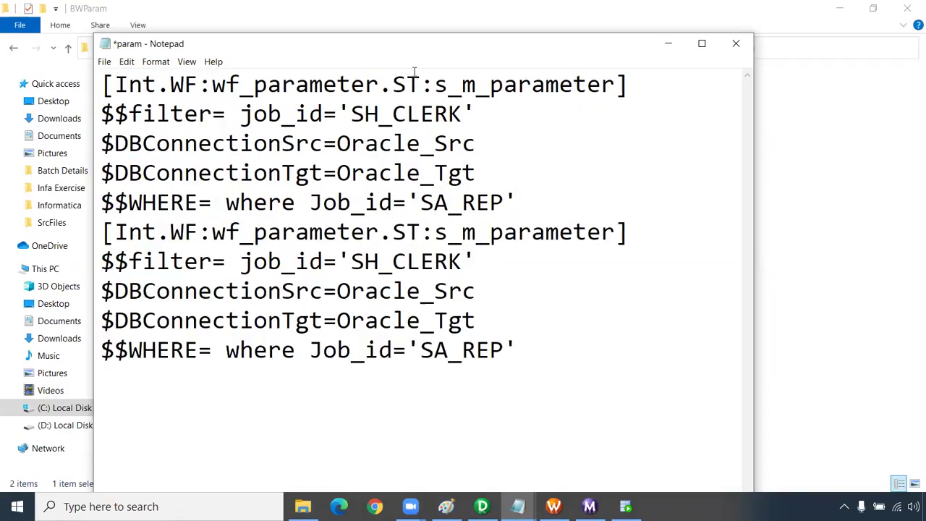
# - Rename the first section header to [global] and add a blank line between the two sections
pyautogui.moveTo(640, 86); pyautogui.dragTo(61, 63)
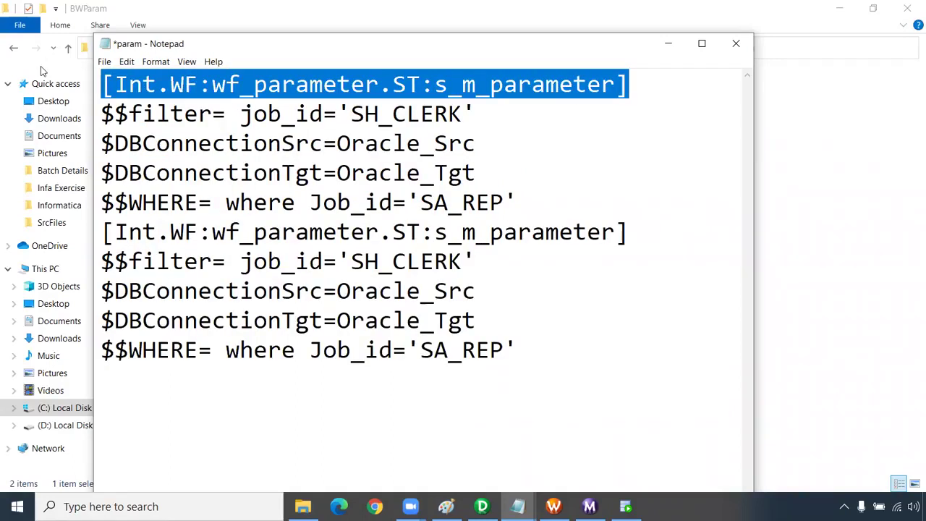
pyautogui.write('[')
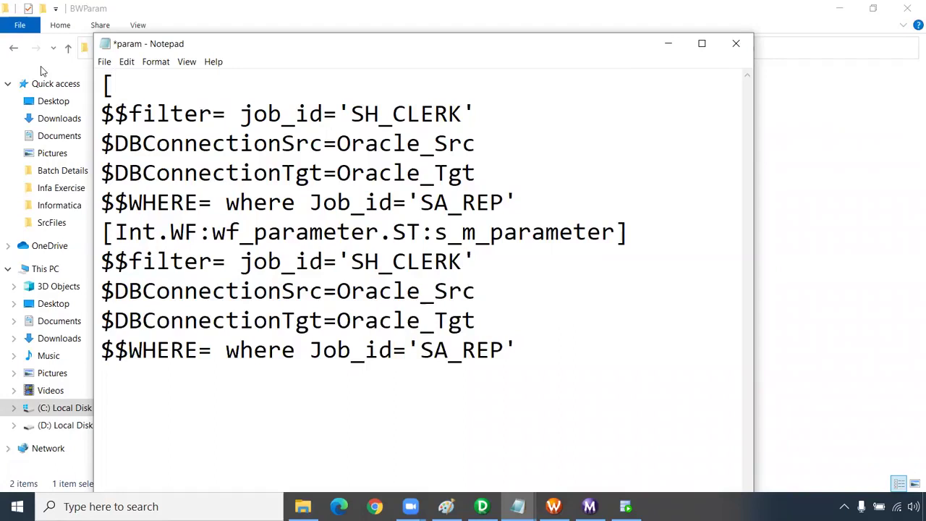
pyautogui.write('global]')
pyautogui.click(541, 203)
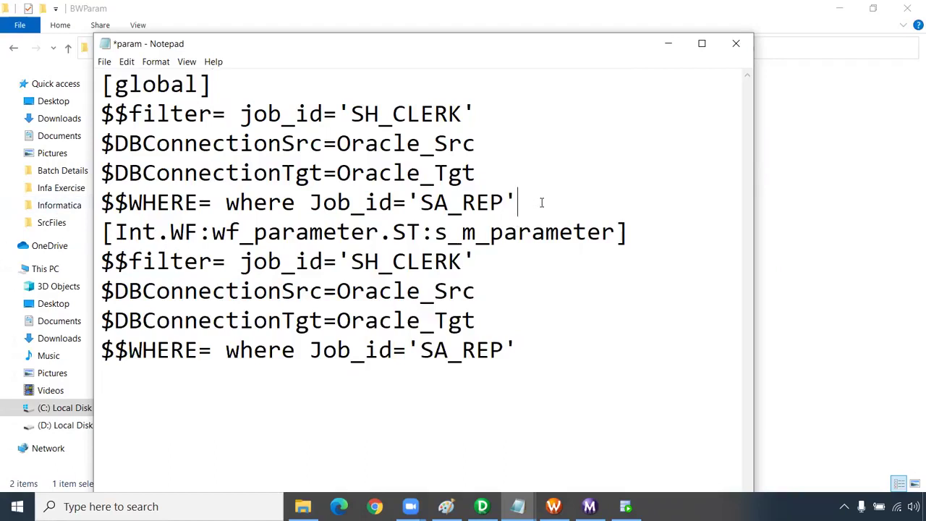
pyautogui.press('Return')
pyautogui.press('Return')
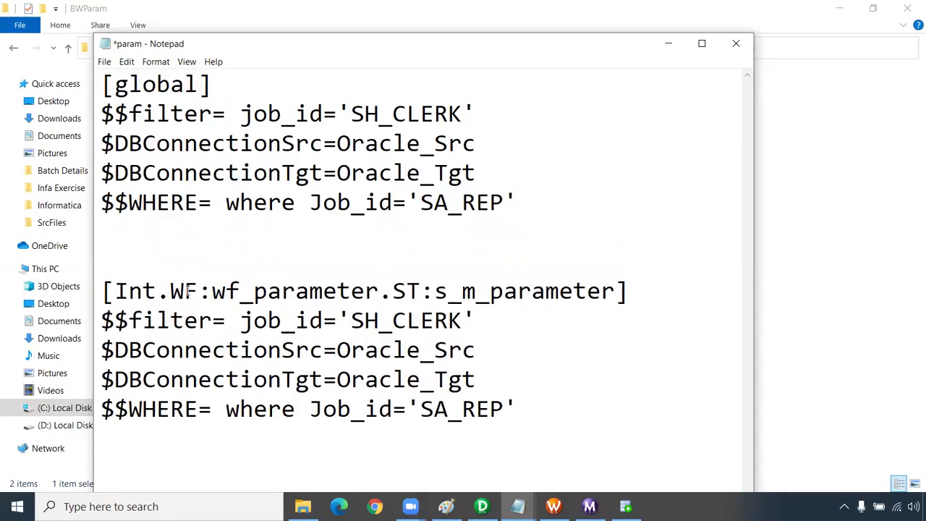
# - Review the Int folder and workflow names in the session header and the global WHERE condition
pyautogui.moveTo(212, 291); pyautogui.dragTo(241, 290)
pyautogui.hotkey('shift', 'Right')
pyautogui.hotkey('shift', 'Right')
pyautogui.hotkey('shift', 'Right')
pyautogui.hotkey('shift', 'Right')
pyautogui.hotkey('shift', 'Right')
pyautogui.hotkey('shift', 'Right')
pyautogui.hotkey('shift', 'Right')
pyautogui.hotkey('shift', 'Right')
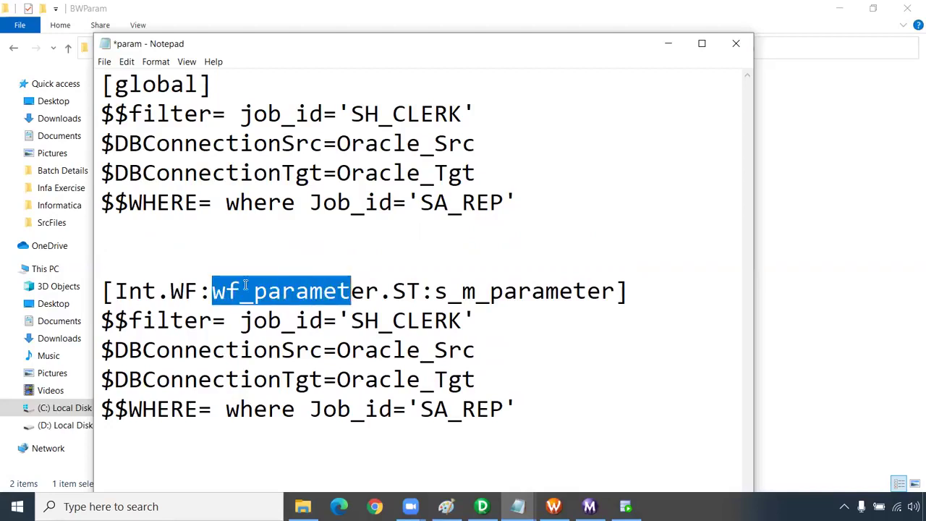
pyautogui.moveTo(158, 291); pyautogui.dragTo(118, 290)
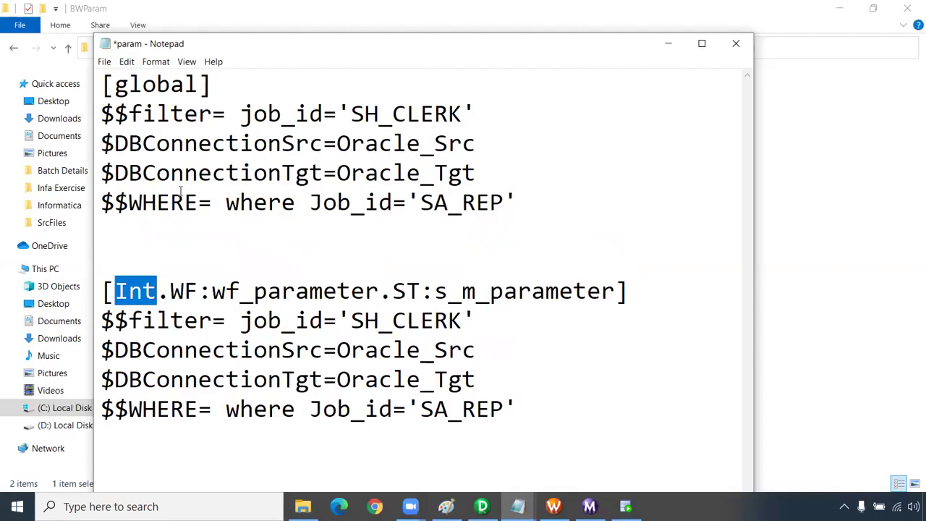
pyautogui.click(157, 203)
pyautogui.moveTo(517, 203); pyautogui.dragTo(230, 195)
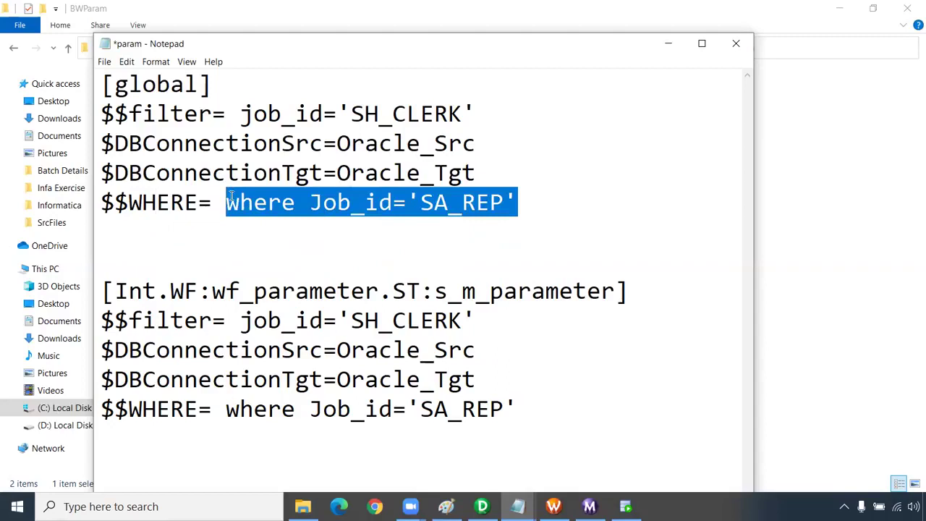
pyautogui.click(467, 145)
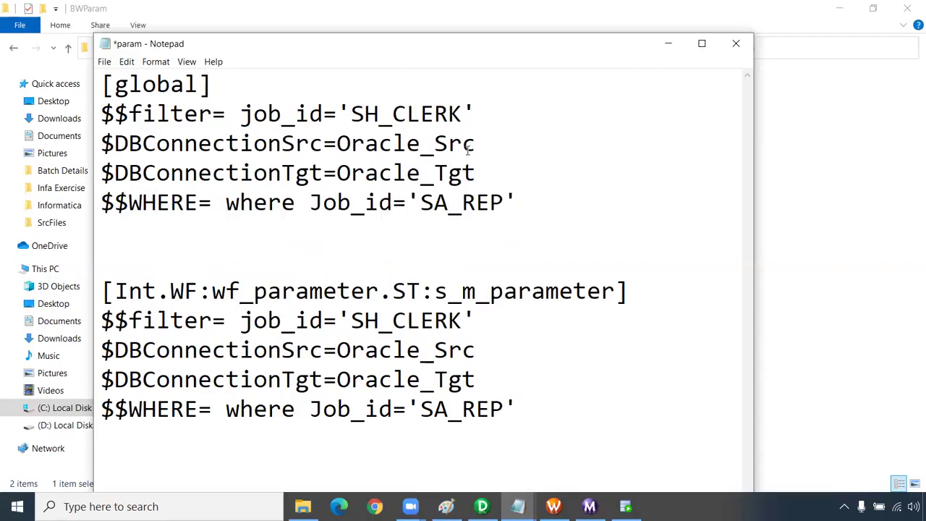
# - Save param.txt and close Notepad, returning to the BWParam folder
pyautogui.hotkey('ctrl', 's')
pyautogui.click(736, 44)
pyautogui.click(198, 124)
# - Set Parameter Filename to C:\Informatica\10.2.0\server\infa_shared\BWParam\param.txt and apply
pyautogui.click(189, 114)
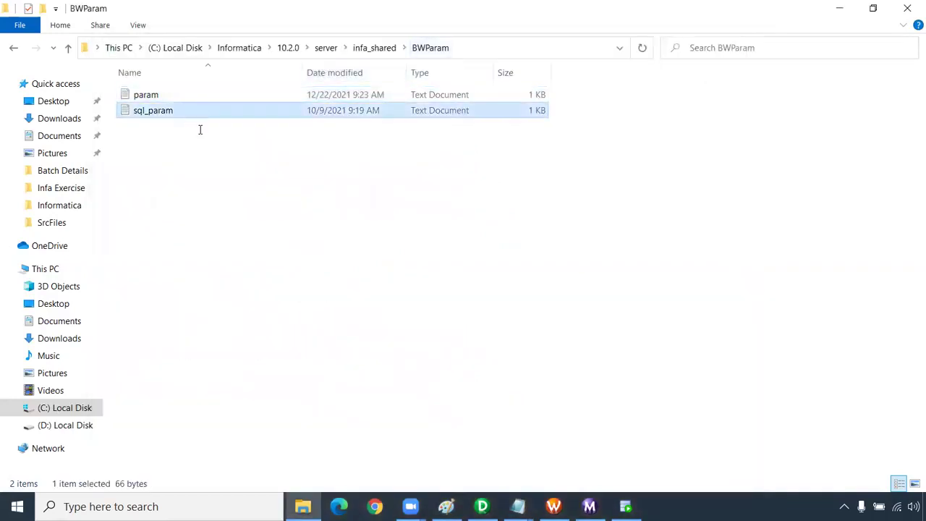
pyautogui.click(736, 44)
pyautogui.click(457, 47)
pyautogui.hotkey('ctrl', 'c')
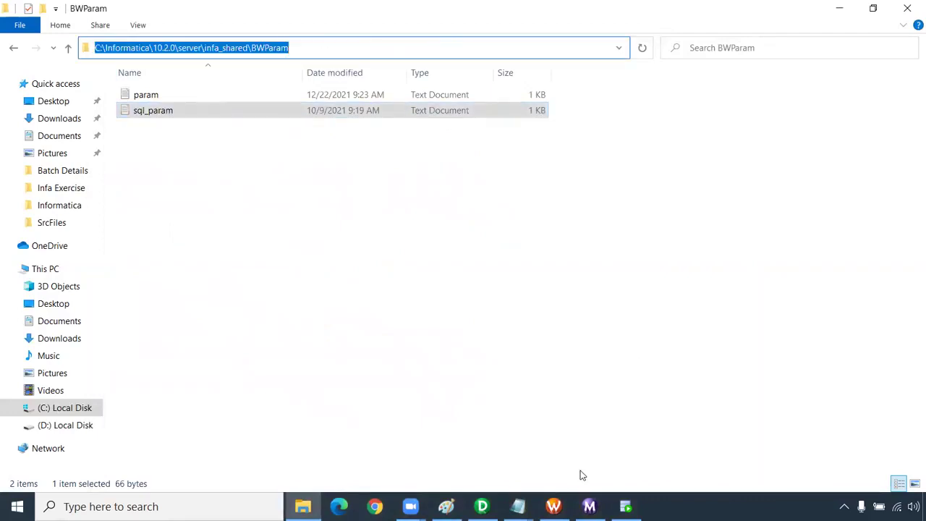
pyautogui.click(554, 507)
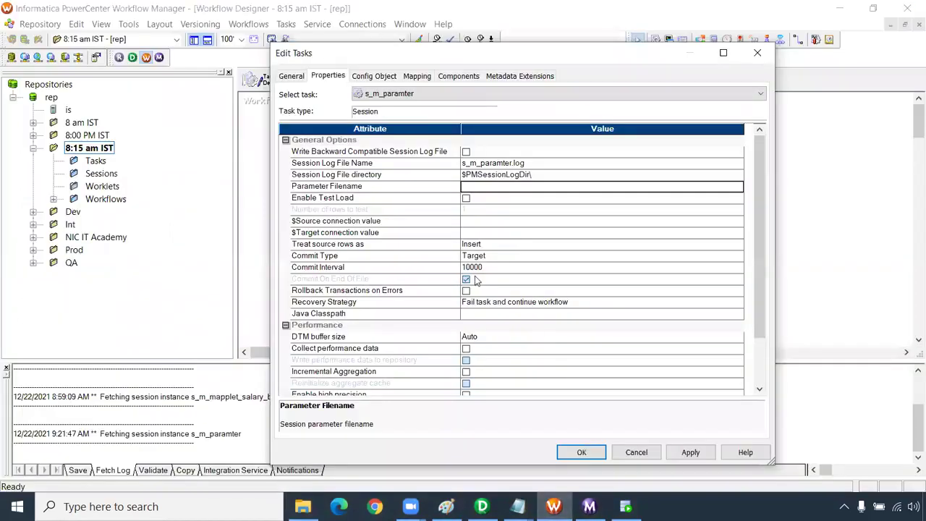
pyautogui.hotkey('ctrl', 'v')
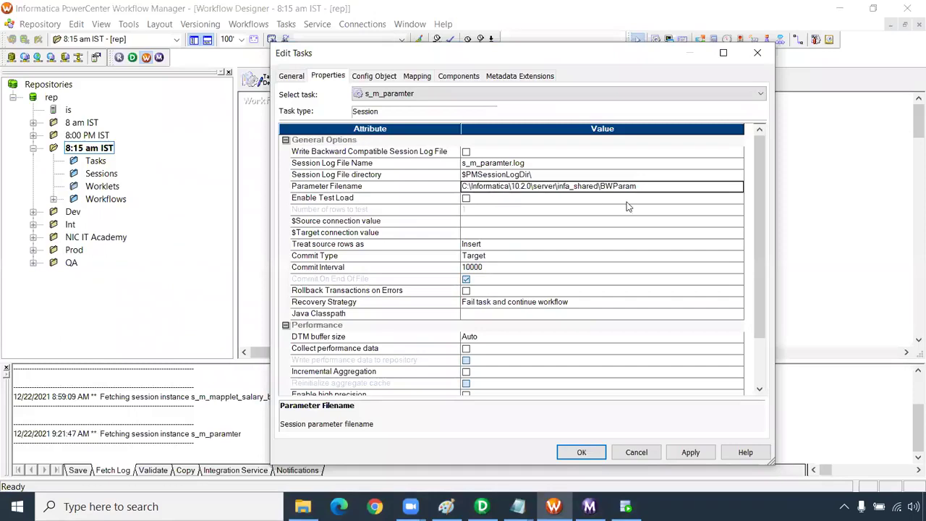
pyautogui.write('\\param.txt')
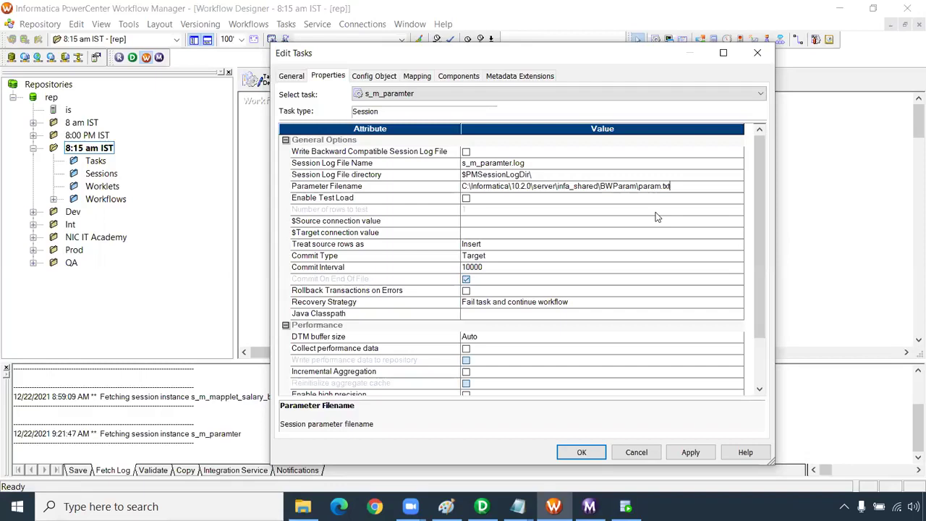
pyautogui.click(690, 457)
# - Confirm the session settings and drag s_m_paramter leftward toward Start on the canvas
pyautogui.click(596, 453)
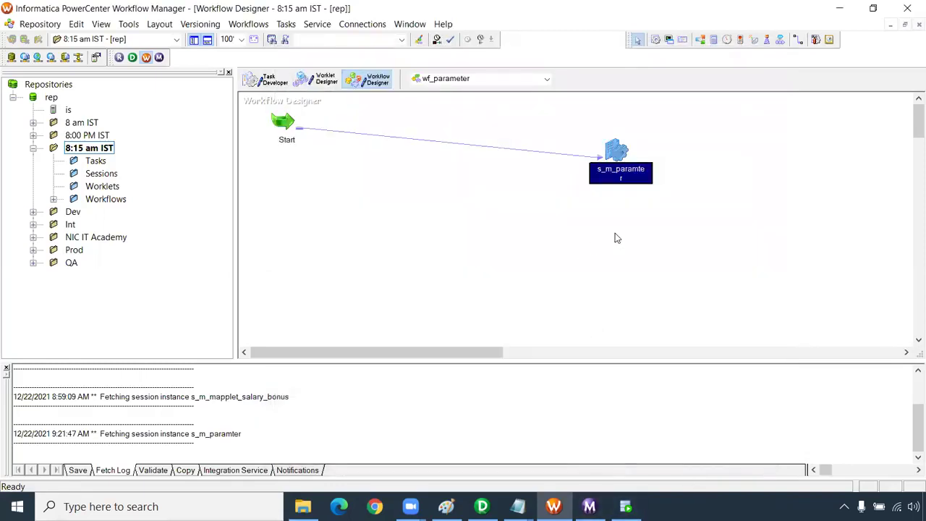
pyautogui.moveTo(595, 128); pyautogui.dragTo(657, 194)
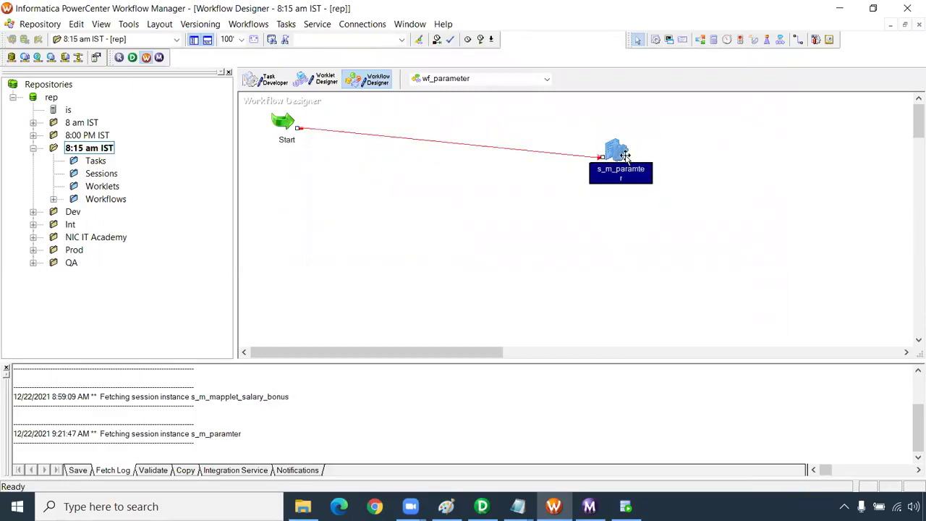
pyautogui.click(434, 133)
pyautogui.moveTo(624, 153); pyautogui.dragTo(472, 147)
pyautogui.click(556, 132)
pyautogui.click(469, 146)
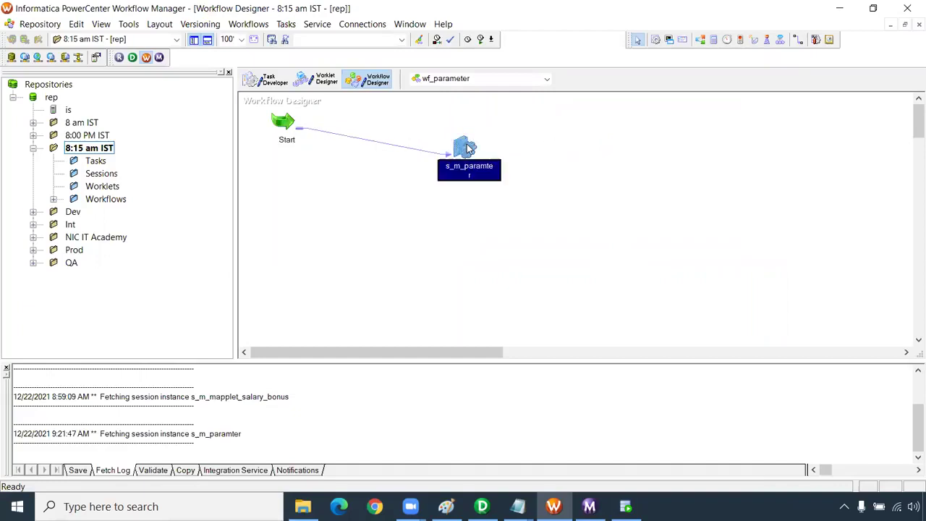
pyautogui.click(506, 139)
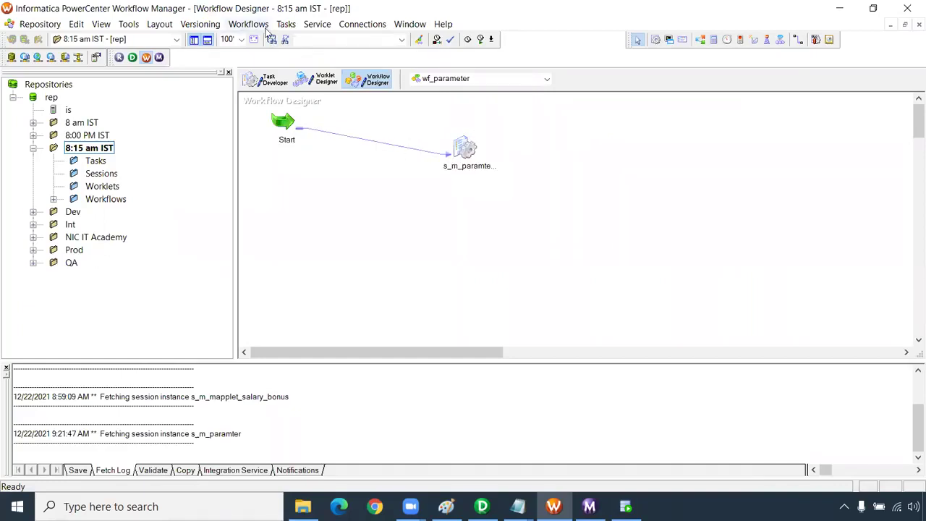
# - Inspect wf_parameter's workflow Parameter Filename property and close it without changes
pyautogui.click(257, 24)
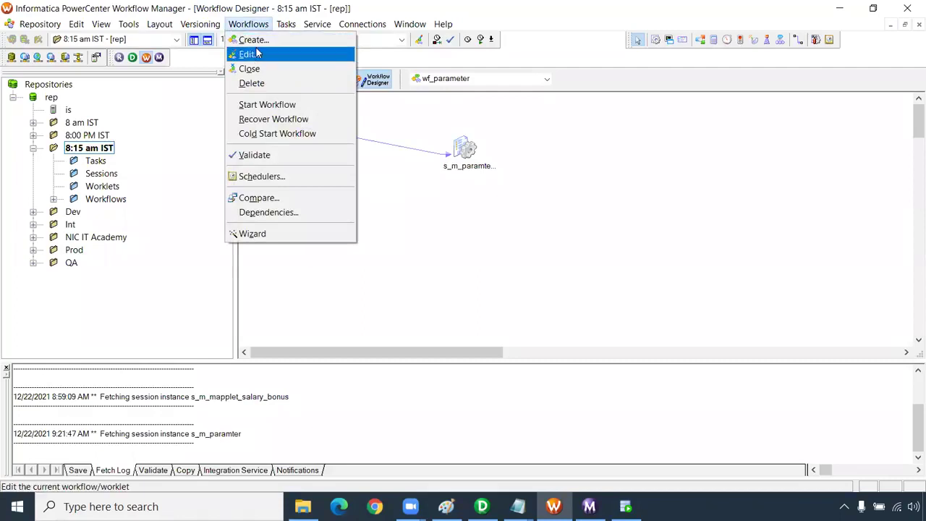
pyautogui.click(249, 54)
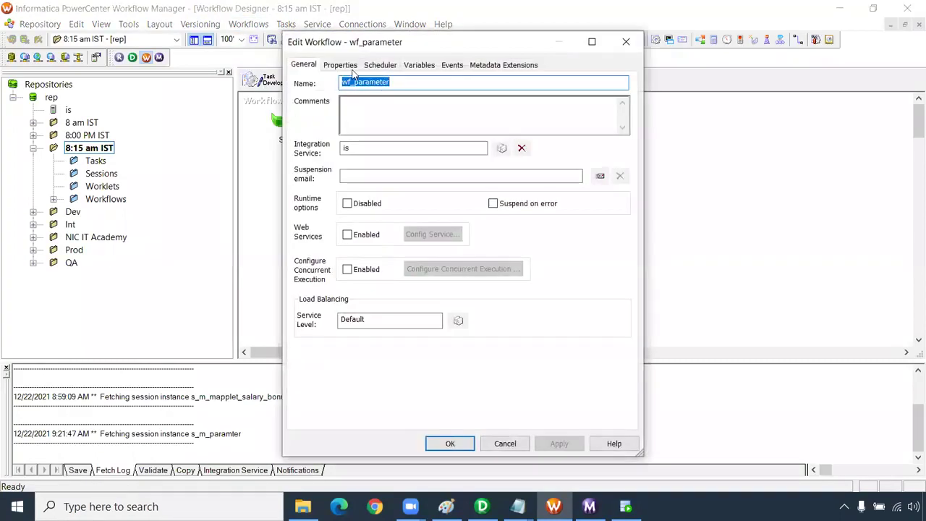
pyautogui.click(353, 67)
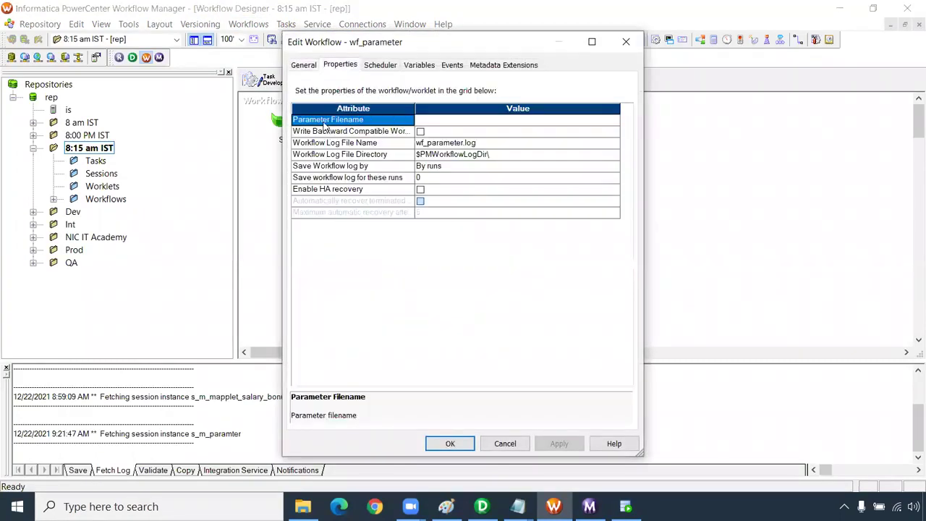
pyautogui.click(428, 120)
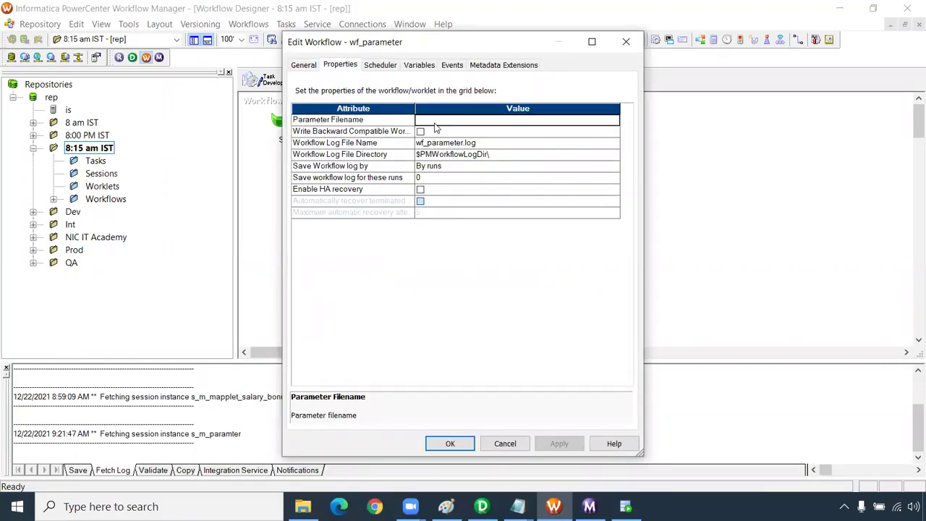
pyautogui.click(626, 42)
# - Verify s_m_paramter's parameter file points to BWParam\param.txt, then save the workflow
pyautogui.doubleClick(465, 150)
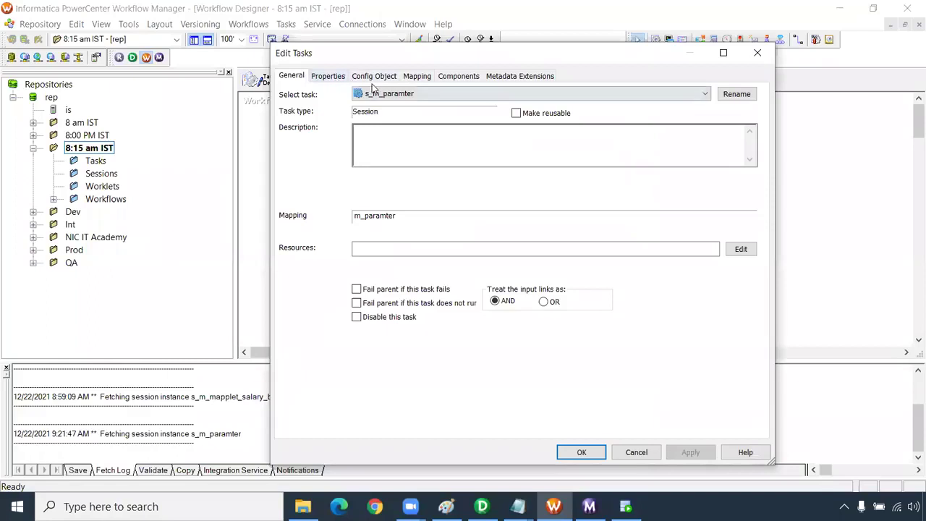
pyautogui.click(338, 77)
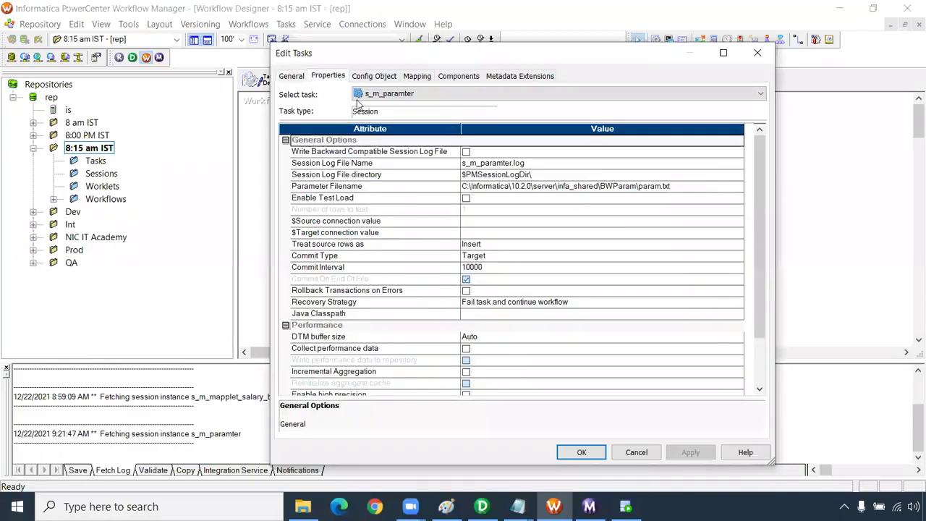
pyautogui.click(483, 187)
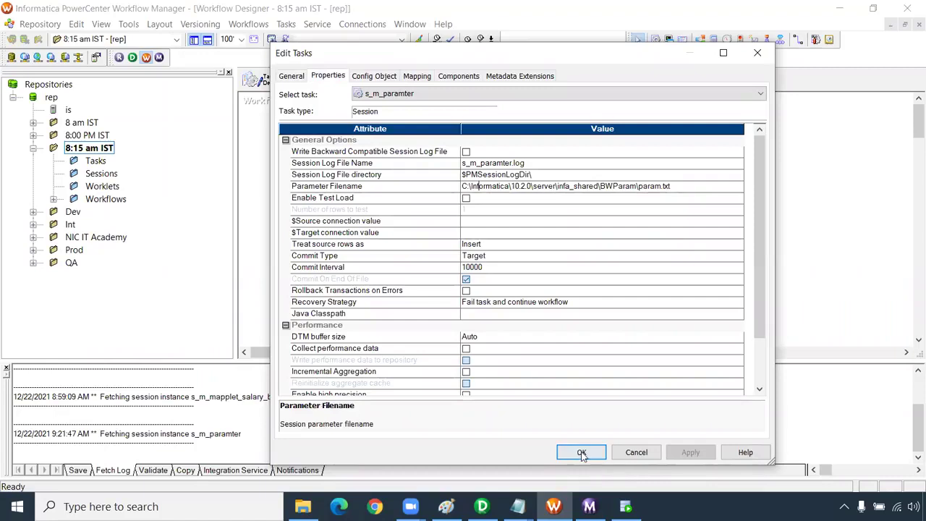
pyautogui.click(581, 452)
pyautogui.click(537, 254)
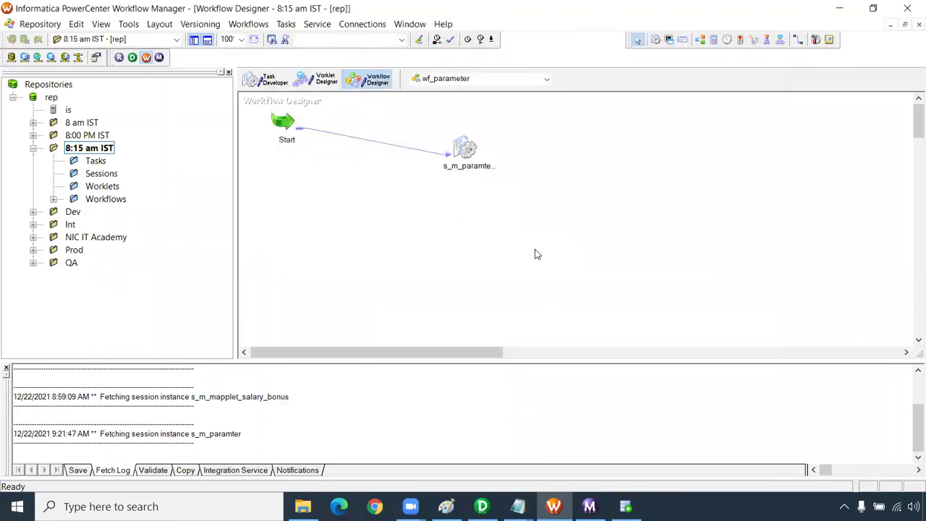
pyautogui.hotkey('ctrl', 's')
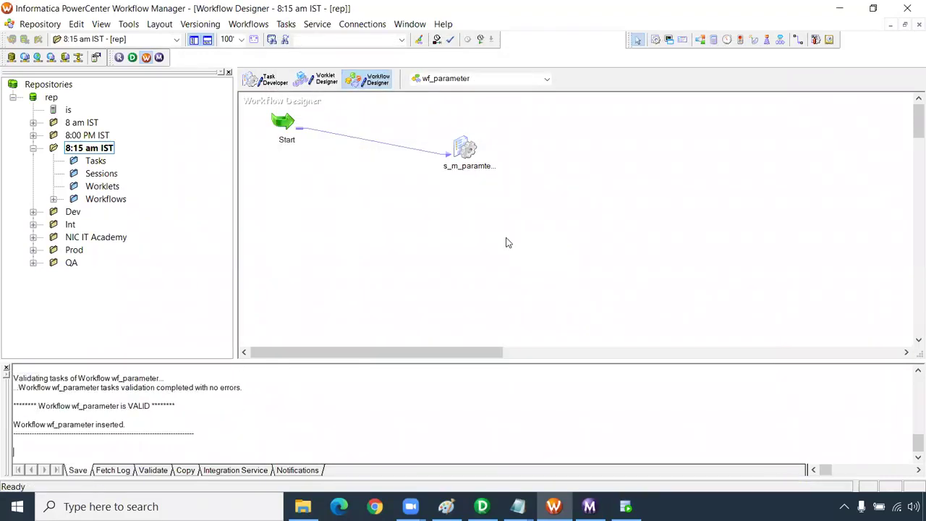
# - Review the SQ_EMPLOYEES source and T_EMPLOYEES target connections in s_m_paramter's mapping settings
pyautogui.doubleClick(468, 154)
pyautogui.click(418, 77)
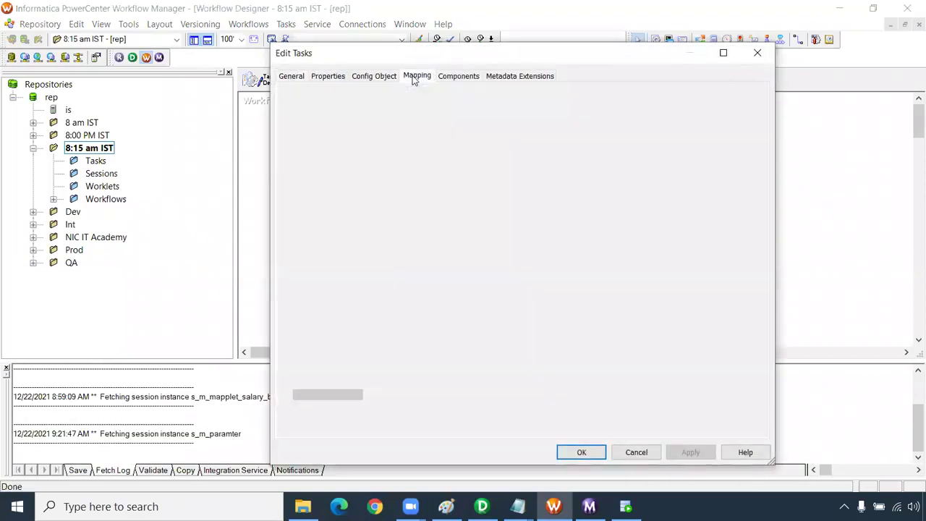
pyautogui.click(352, 181)
pyautogui.click(346, 203)
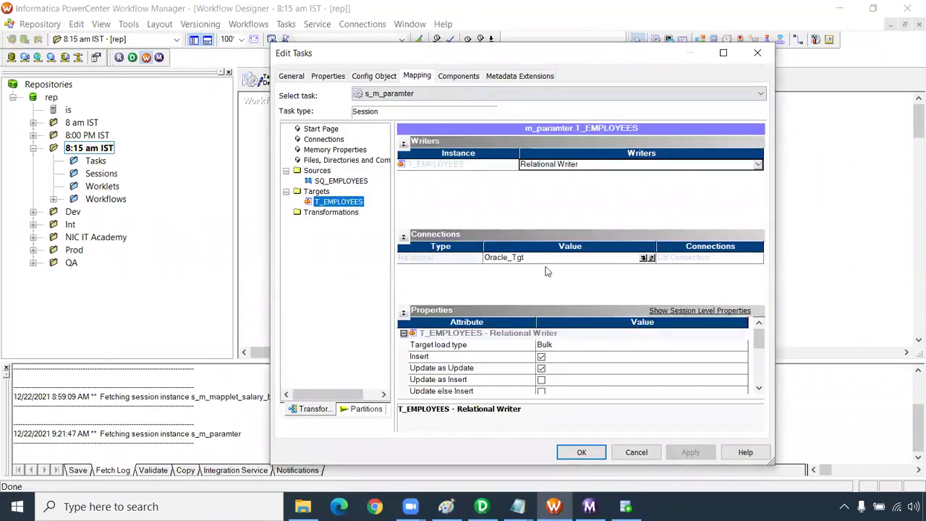
pyautogui.moveTo(759, 341); pyautogui.dragTo(760, 353)
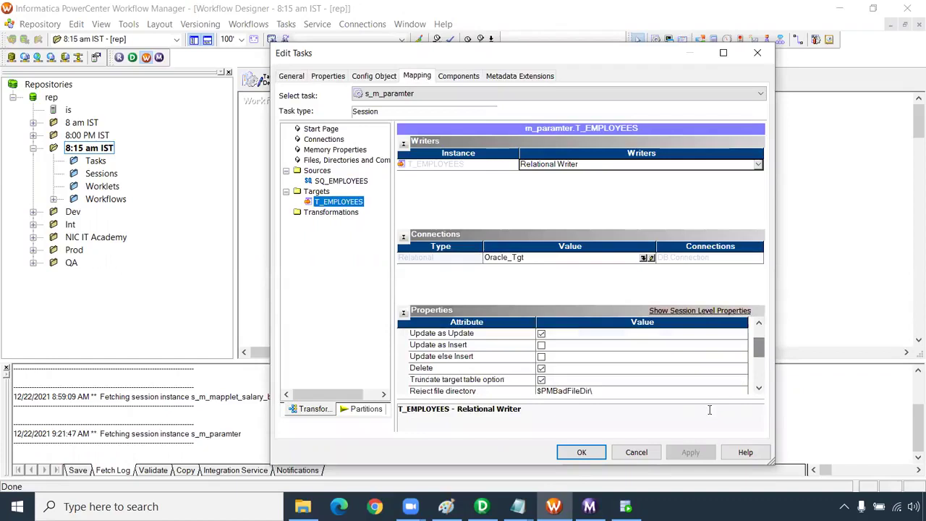
pyautogui.click(581, 452)
# - Start the wf_parameter workflow and bring up the Workflow Monitor
pyautogui.rightClick(556, 198)
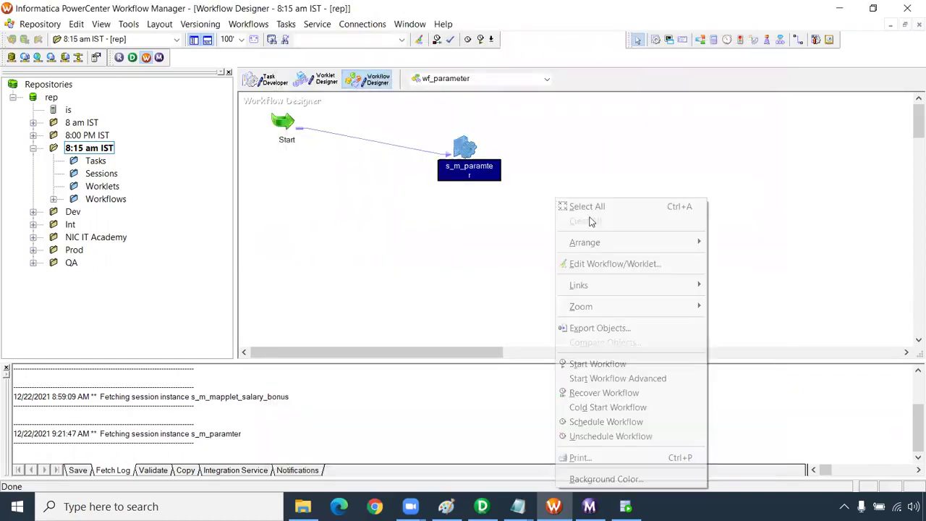
pyautogui.click(600, 362)
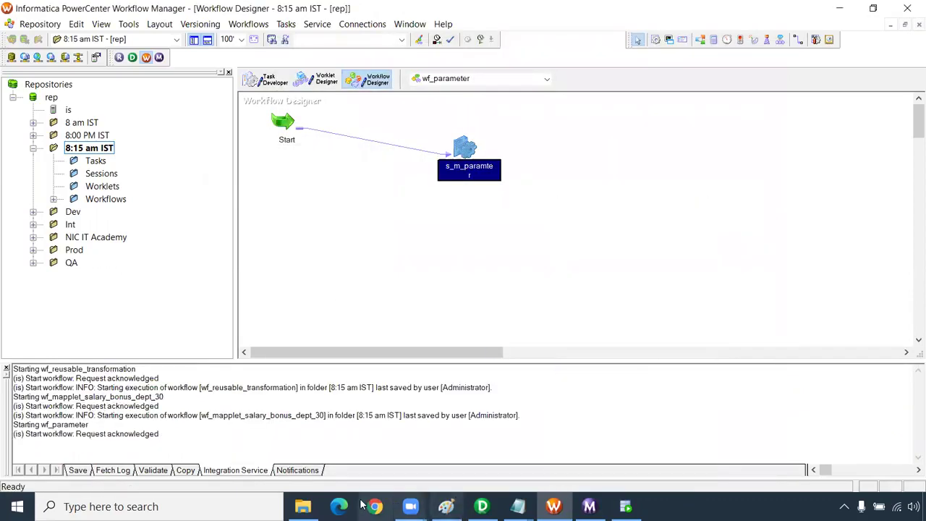
pyautogui.moveTo(303, 506)
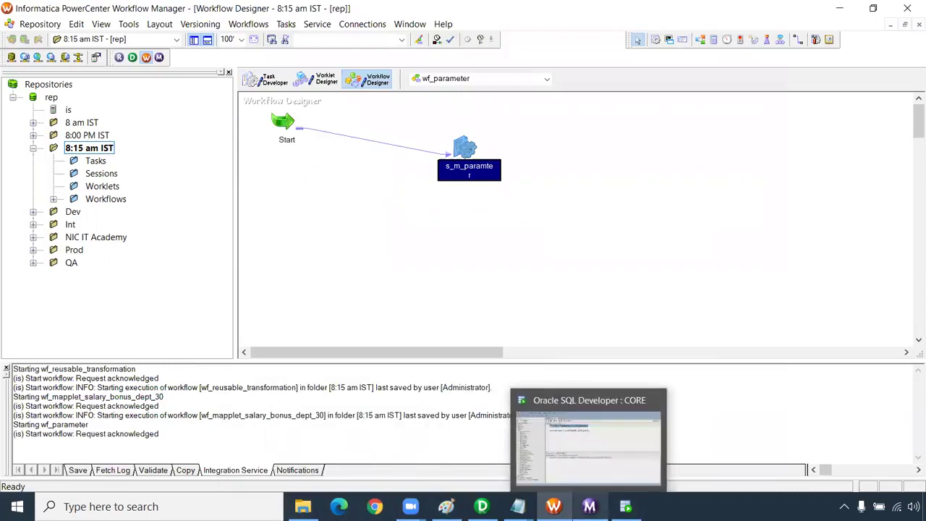
pyautogui.click(590, 507)
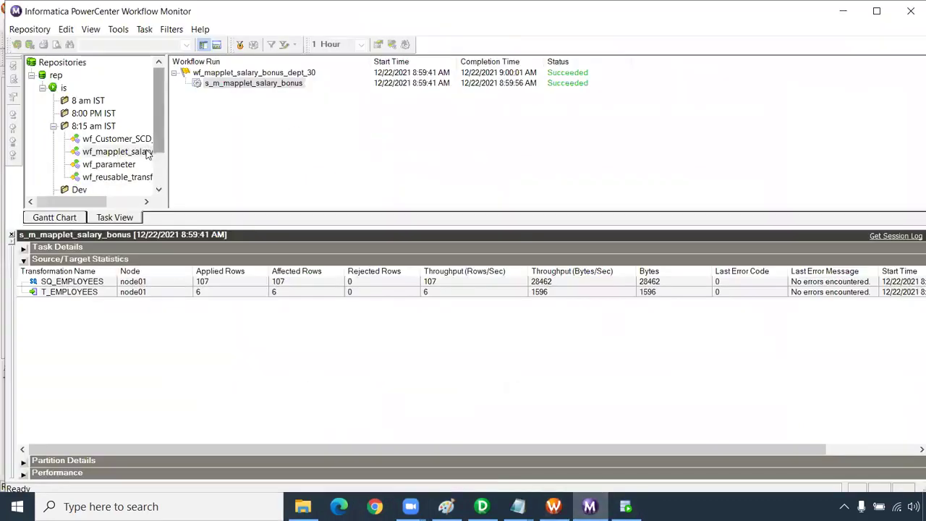
# - Check that the s_m_paramter run loaded 30 rows into T_EMPLOYEES, then reopen param.txt
pyautogui.click(108, 164)
pyautogui.click(217, 84)
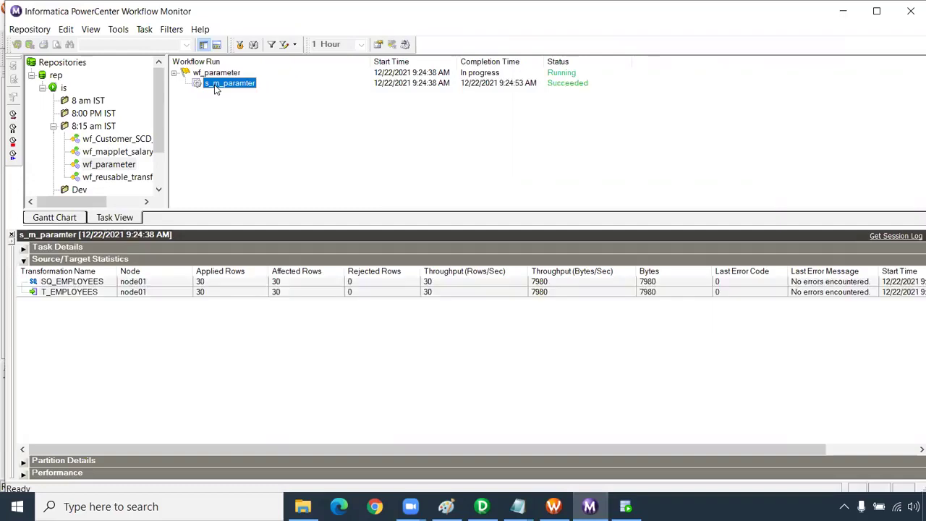
pyautogui.click(206, 291)
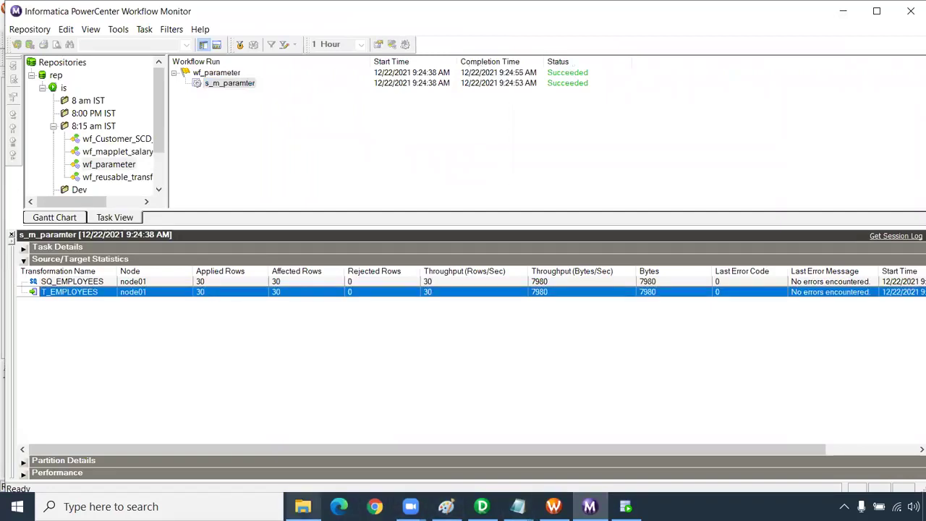
pyautogui.click(303, 507)
pyautogui.doubleClick(156, 96)
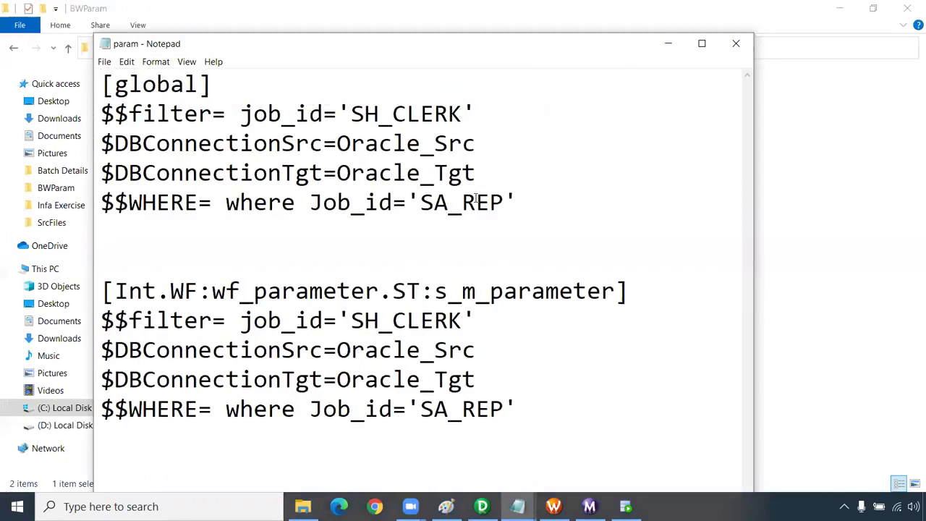
# - Replace SA_REP with SH_CLERK in the global $$WHERE line, save param.txt, and close Notepad
pyautogui.moveTo(464, 114); pyautogui.dragTo(354, 110)
pyautogui.hotkey('ctrl', 'c')
pyautogui.moveTo(505, 203); pyautogui.dragTo(423, 200)
pyautogui.hotkey('ctrl', 'v')
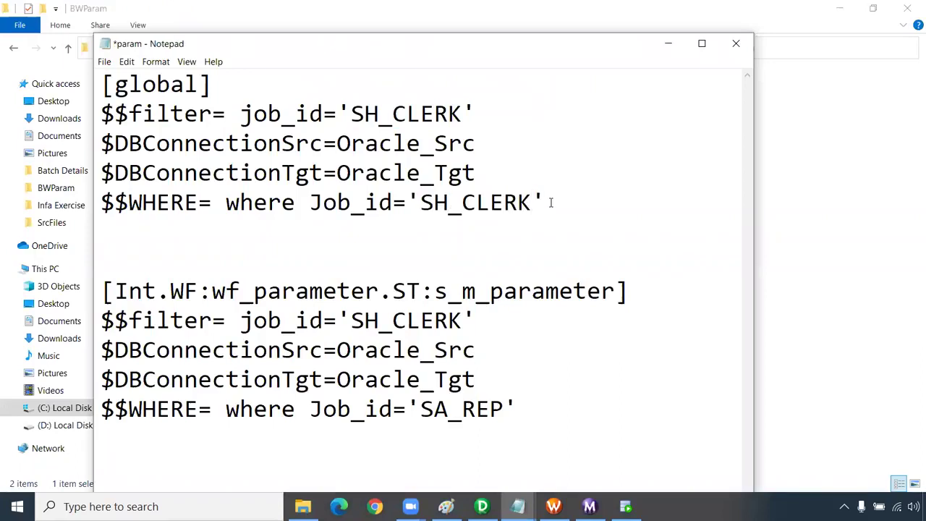
pyautogui.hotkey('ctrl', 's')
pyautogui.click(736, 43)
pyautogui.hotkey('alt', 'Tab')
# - Rerun wf_parameter, confirm 20 rows loaded into T_EMPLOYEES, then bring up the BWParam folder
pyautogui.rightClick(420, 202)
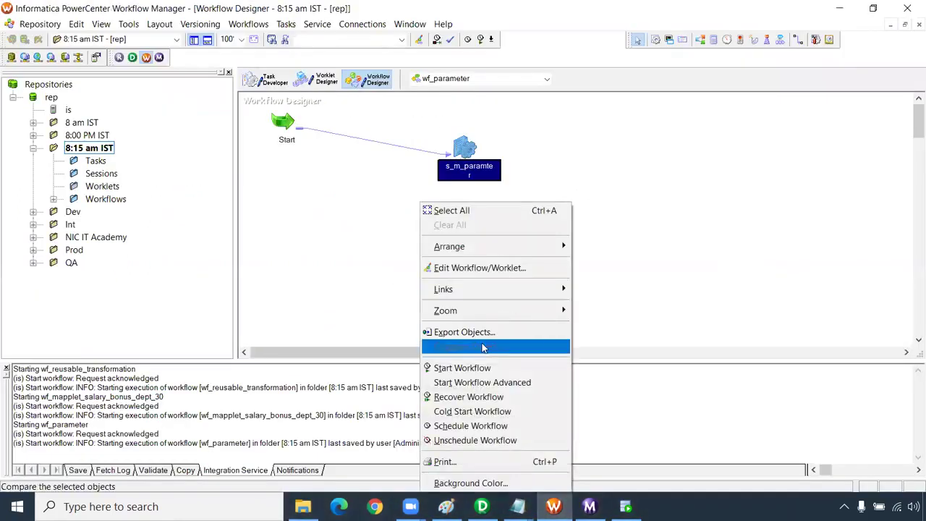
pyautogui.click(467, 367)
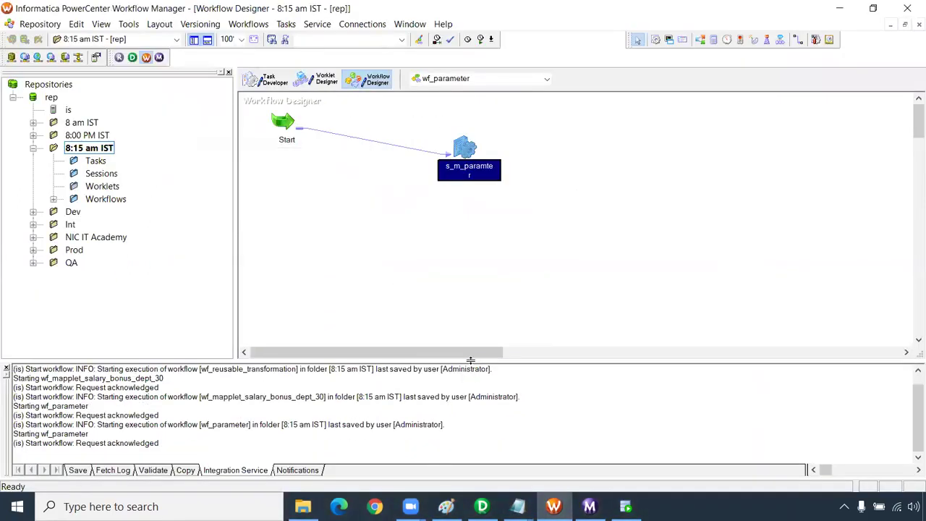
pyautogui.click(590, 507)
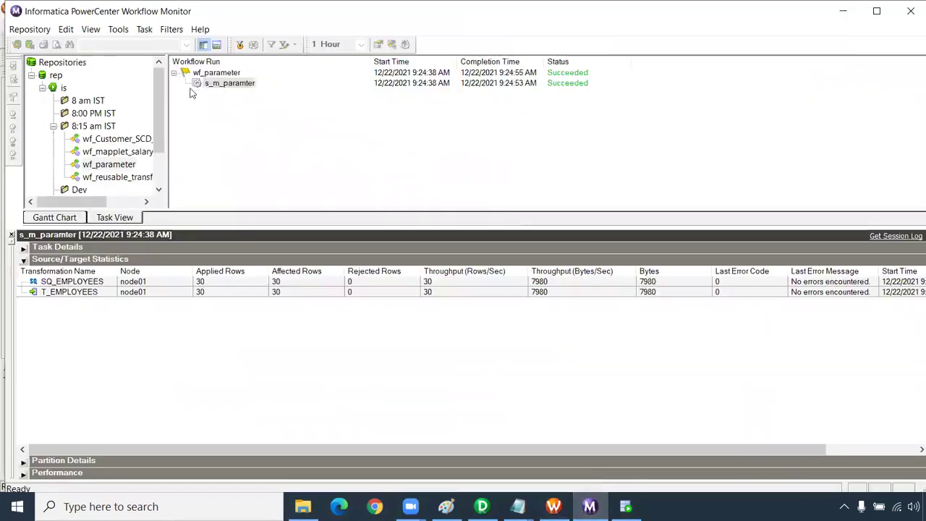
pyautogui.click(121, 177)
pyautogui.click(109, 164)
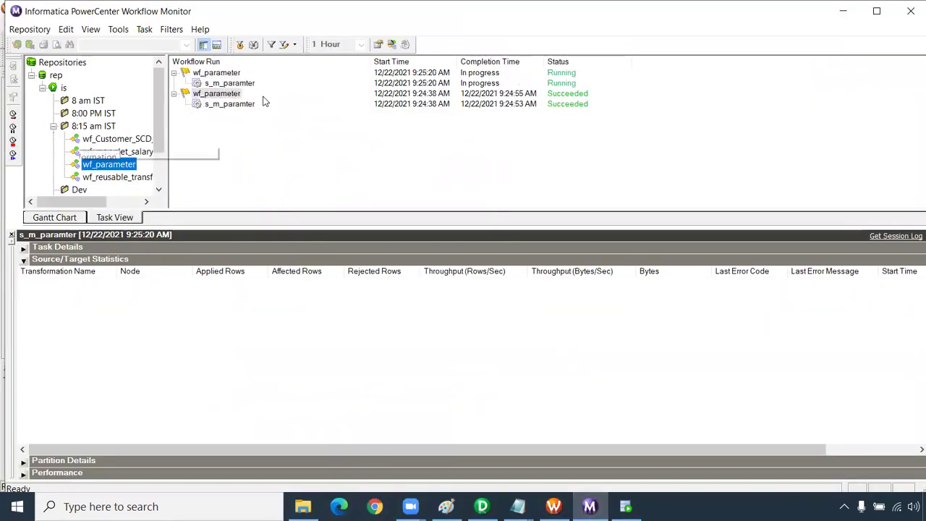
pyautogui.click(250, 85)
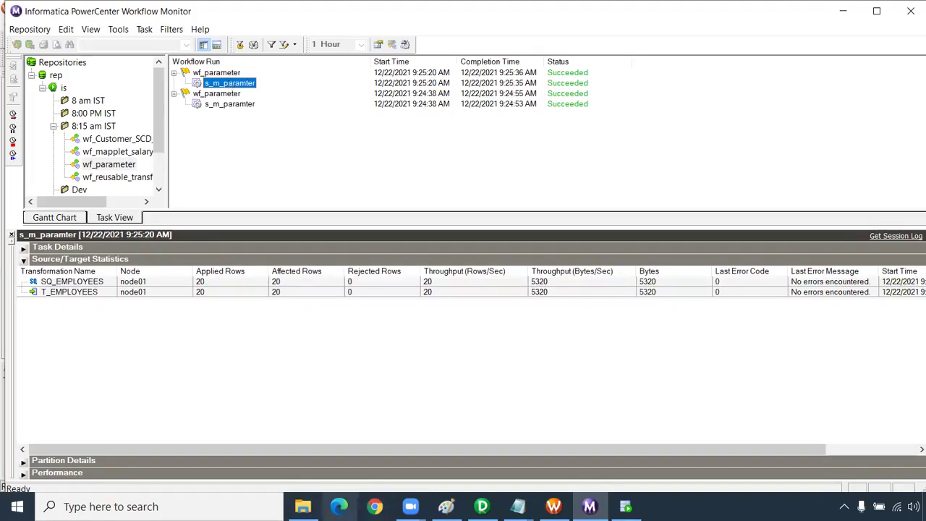
pyautogui.click(303, 507)
# - Replace the global WHERE condition with salary>12000 in param.txt and save it
pyautogui.doubleClick(162, 95)
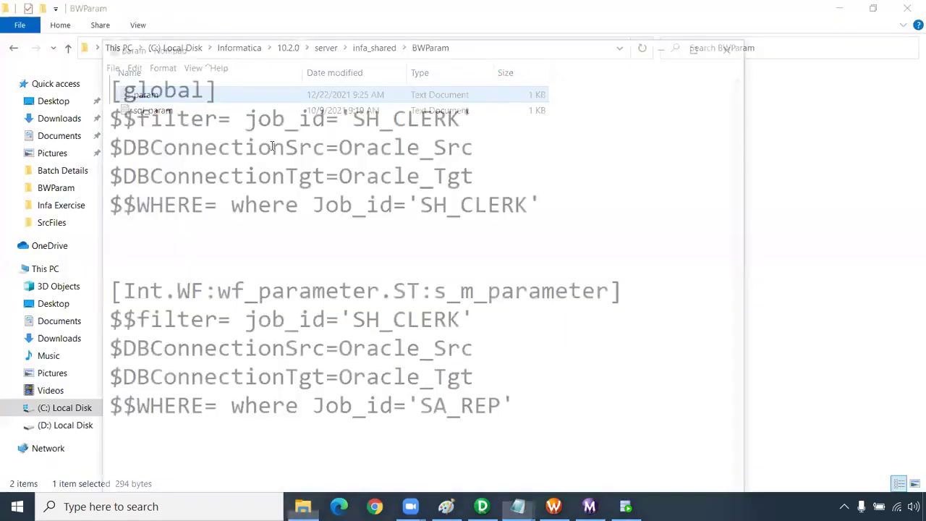
pyautogui.moveTo(544, 203); pyautogui.dragTo(310, 202)
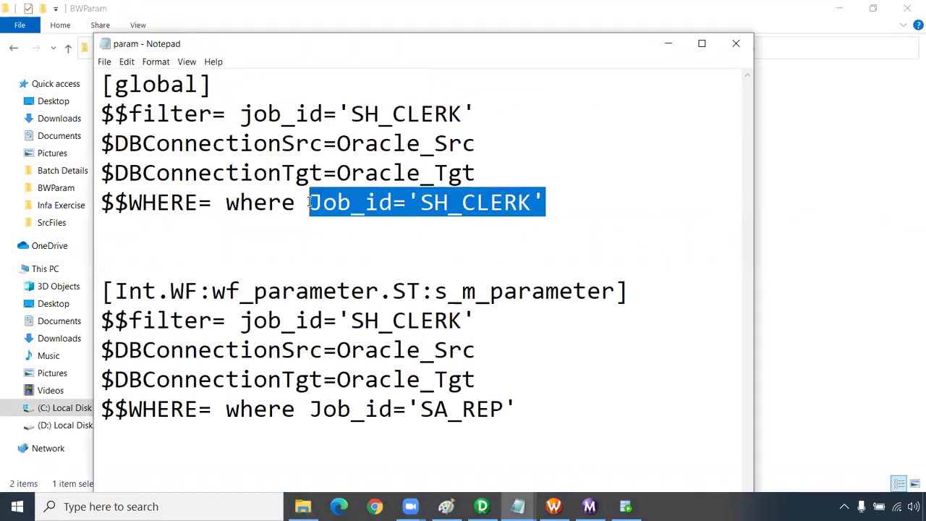
pyautogui.write('sa')
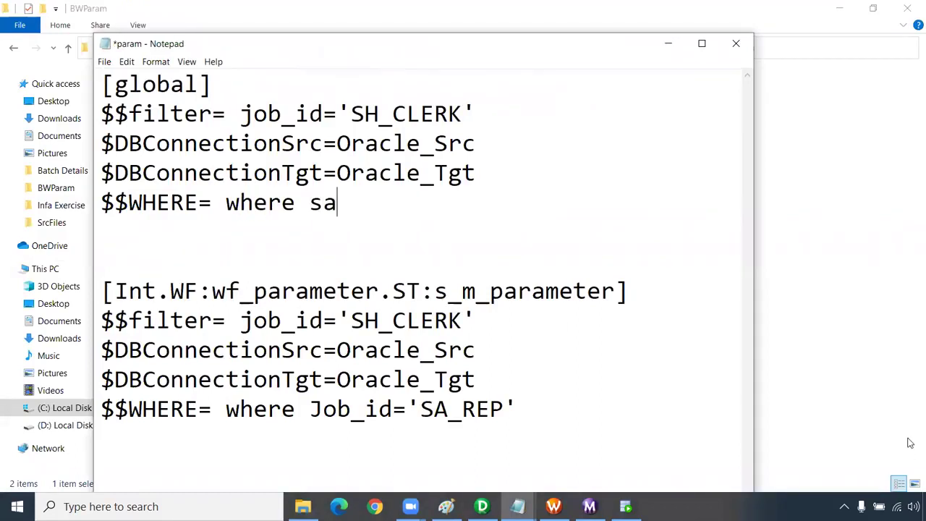
pyautogui.write('lary>12000')
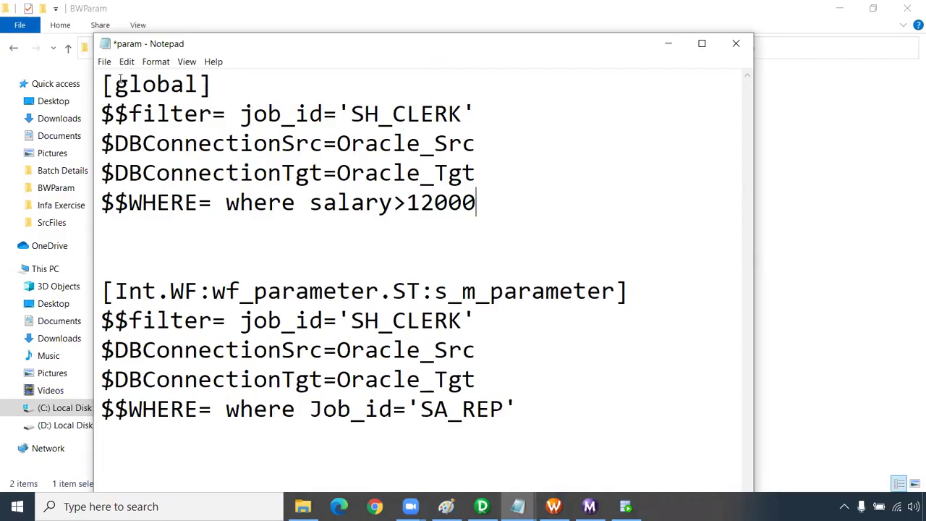
pyautogui.click(105, 61)
pyautogui.click(165, 118)
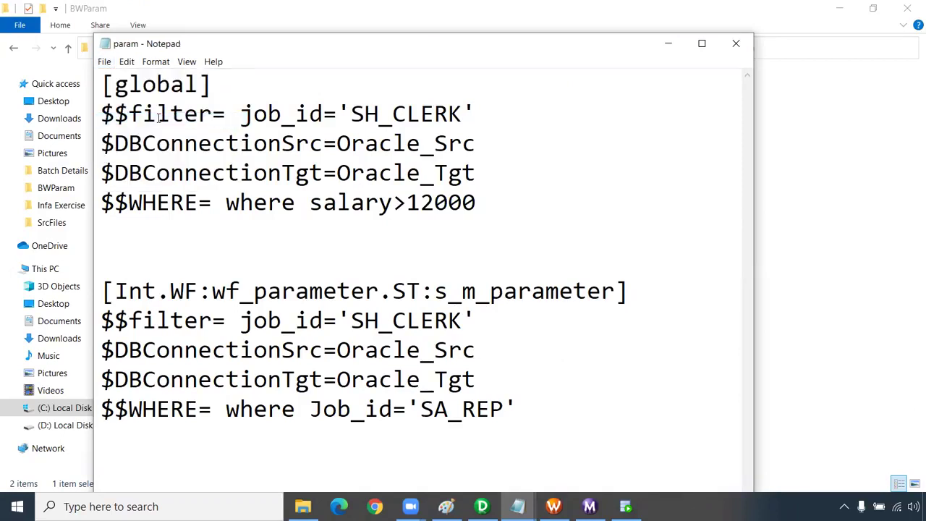
# - Select the session section and then the Int folder name in its header
pyautogui.click(106, 290)
pyautogui.keyDown('shift'); pyautogui.click(641, 297); pyautogui.keyUp('shift')
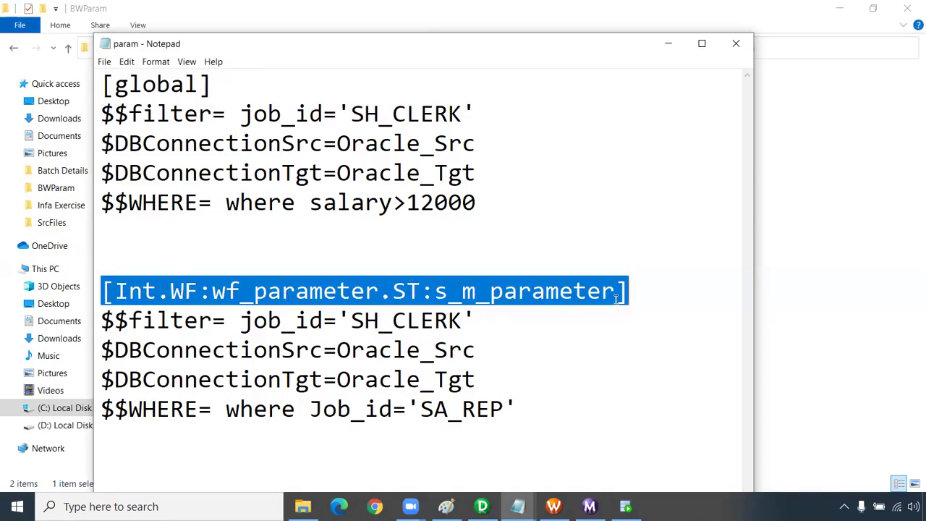
pyautogui.keyDown('shift'); pyautogui.click(513, 413); pyautogui.keyUp('shift')
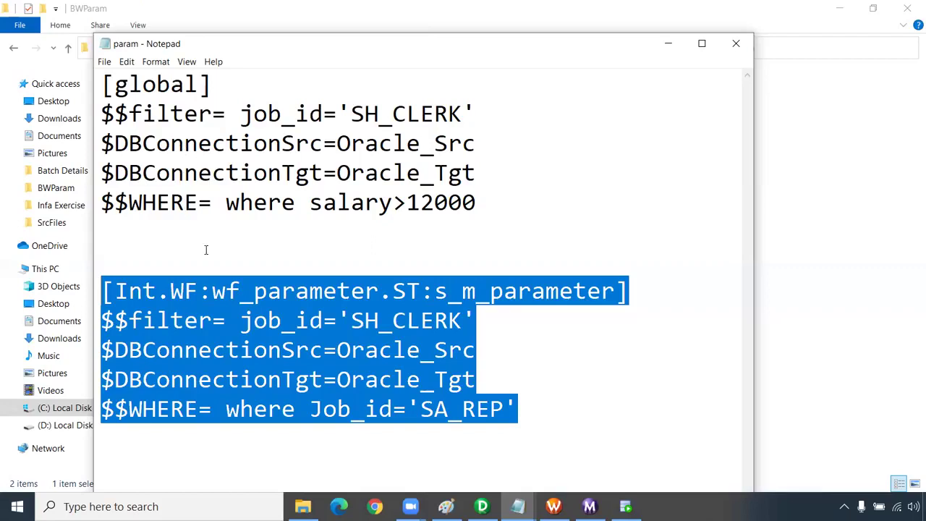
pyautogui.click(211, 289)
pyautogui.moveTo(157, 290); pyautogui.dragTo(114, 291)
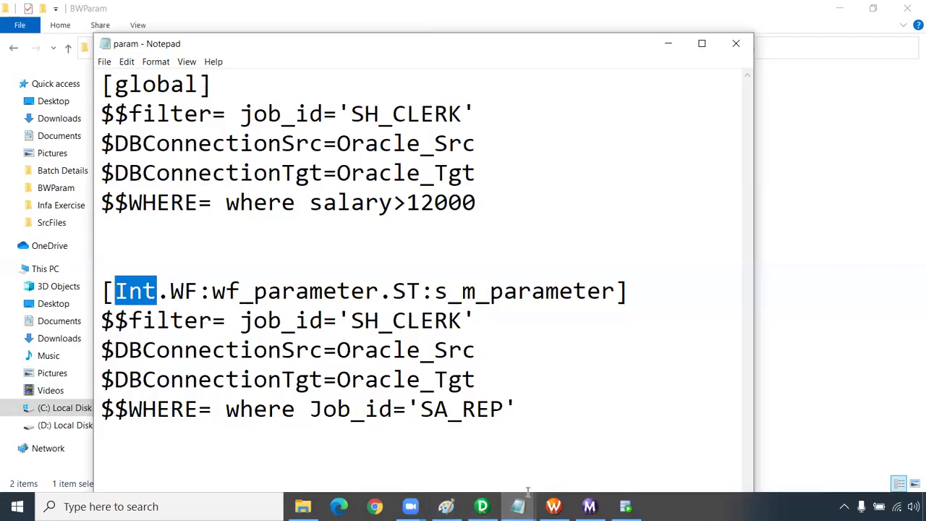
# - Run wf_parameter a third time, confirm 8 rows loaded into T_EMPLOYEES, then return to Workflow Manager
pyautogui.click(554, 507)
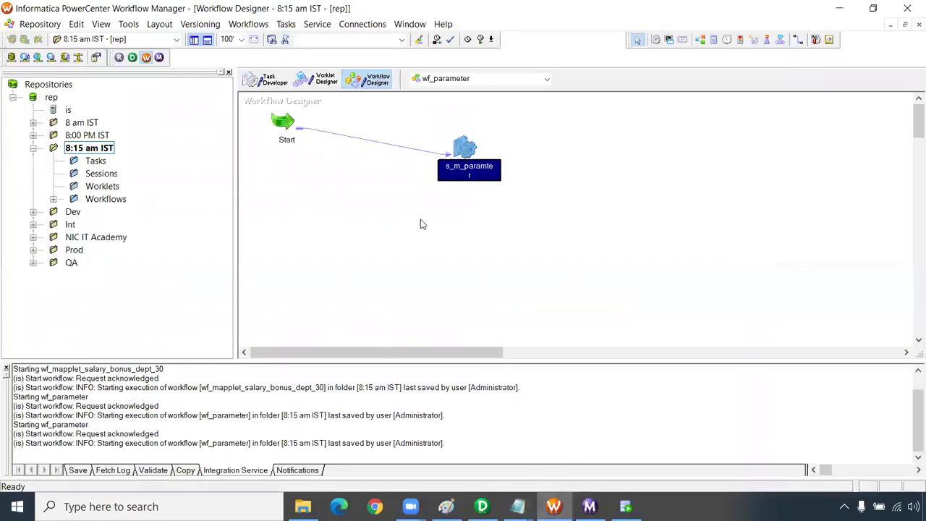
pyautogui.rightClick(423, 206)
pyautogui.click(473, 368)
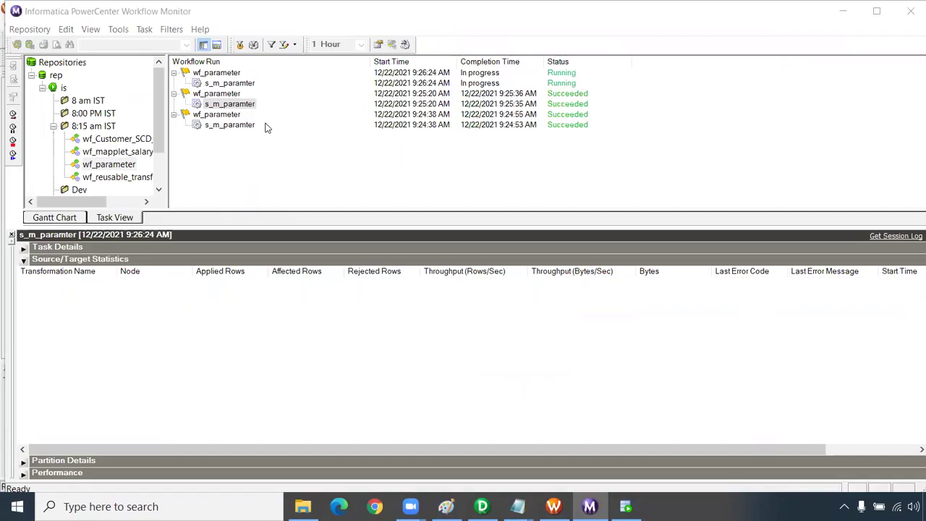
pyautogui.click(230, 84)
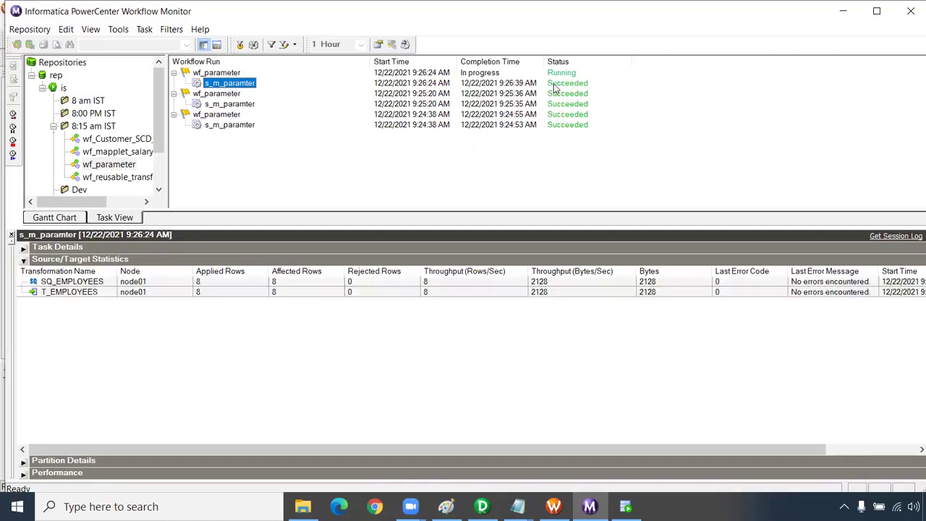
pyautogui.click(214, 293)
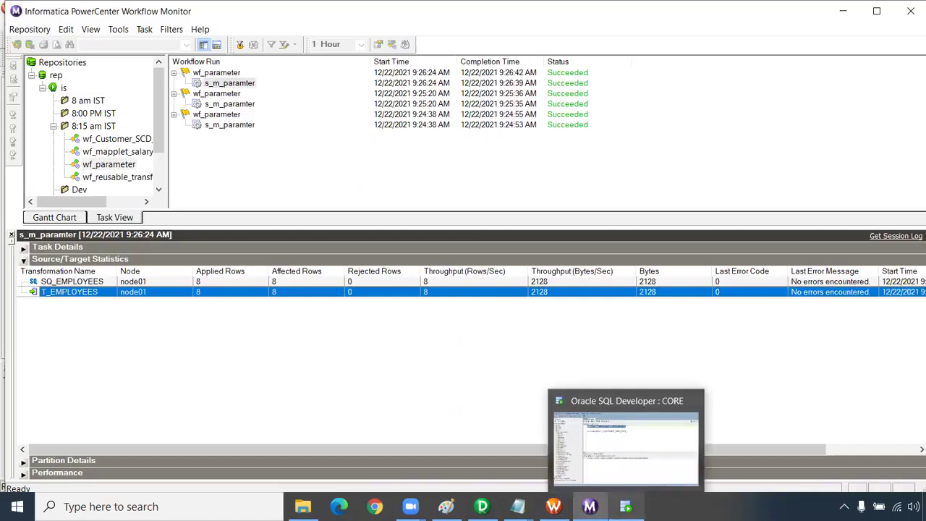
pyautogui.click(555, 507)
# - Set the SQ_EMPLOYEES source connection of s_m_paramter to the variable $DBConnectionSrc
pyautogui.doubleClick(465, 149)
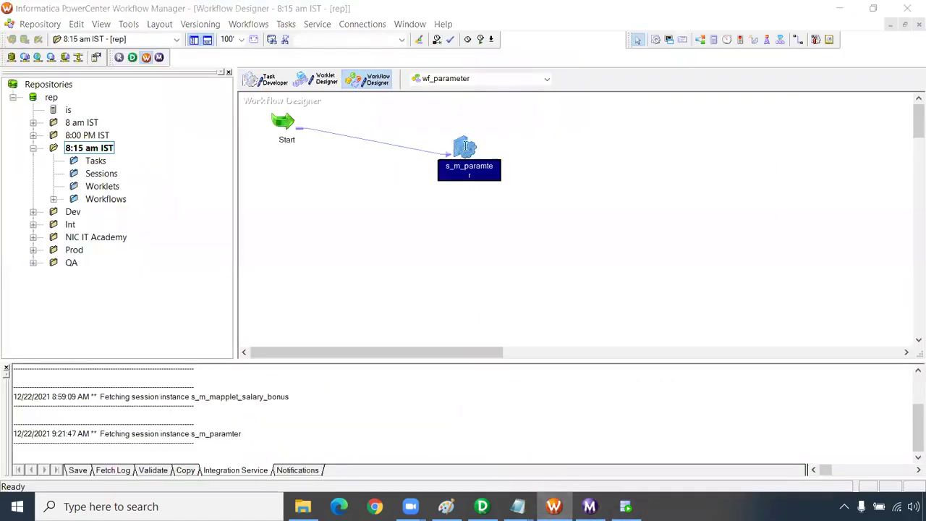
pyautogui.click(417, 76)
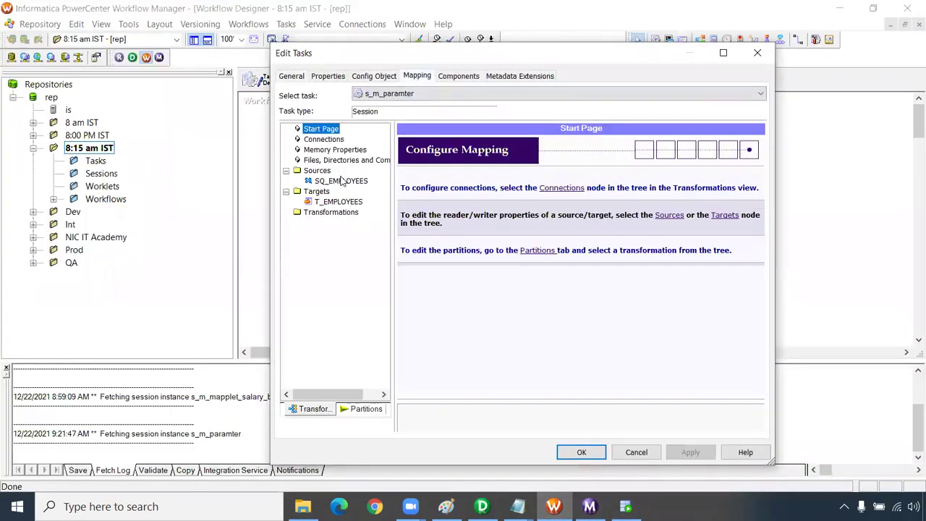
pyautogui.click(343, 181)
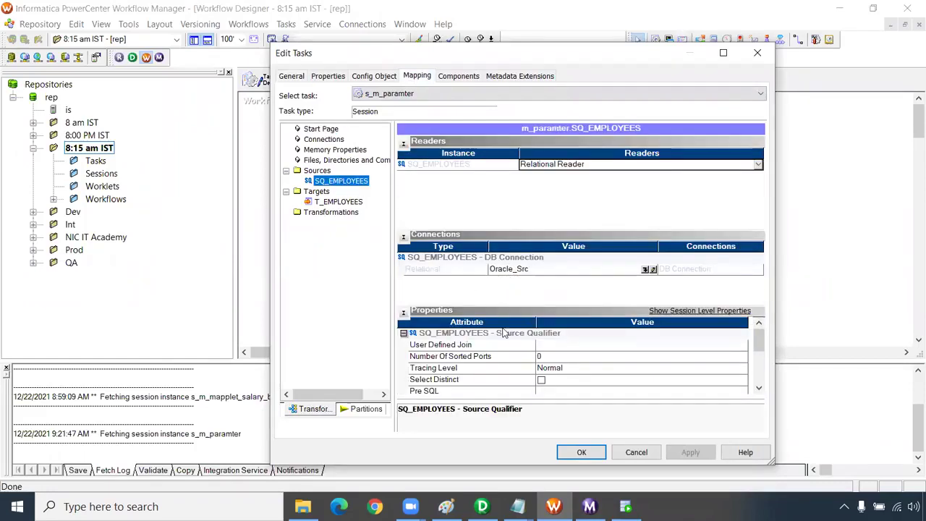
pyautogui.click(644, 270)
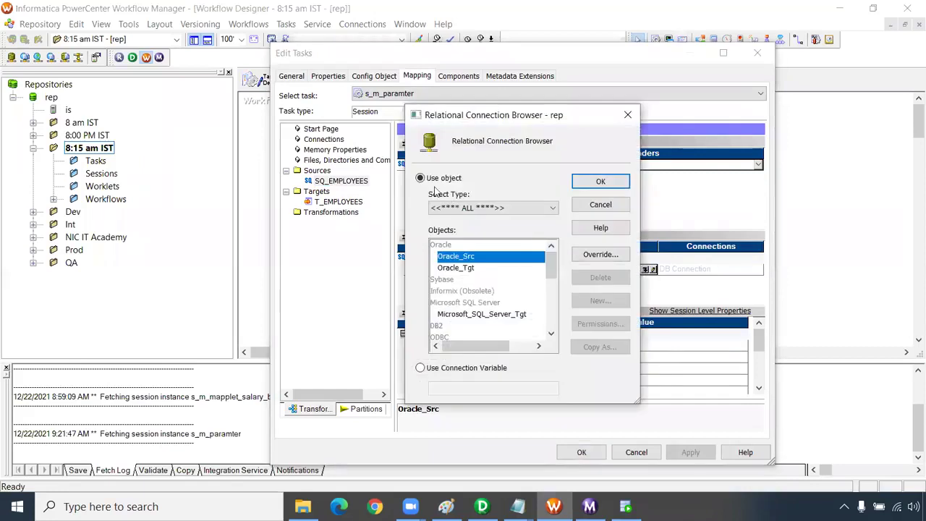
pyautogui.click(420, 368)
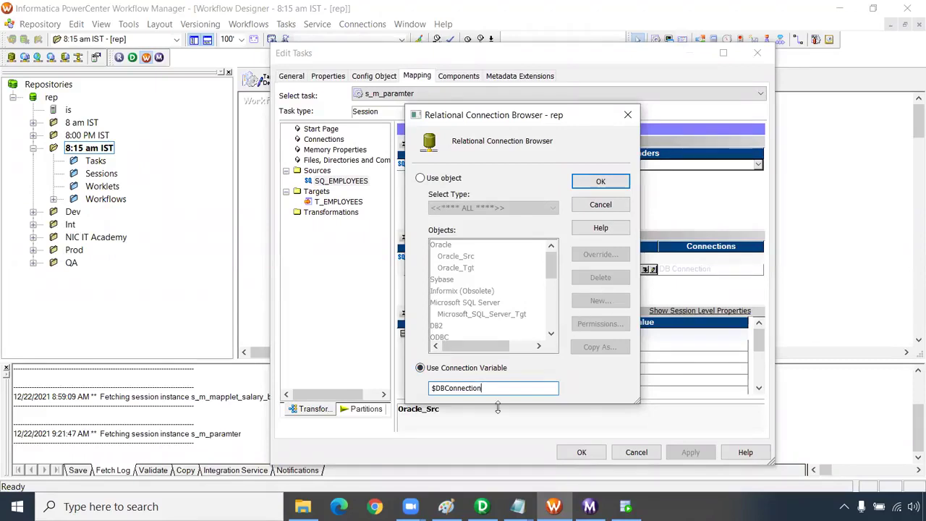
pyautogui.write('Src')
pyautogui.hotkey('ctrl', 'a')
pyautogui.click(611, 181)
# - Set the T_EMPLOYEES target connection to $DBConnectionTgt, apply, and save the wf_parameter workflow
pyautogui.click(353, 203)
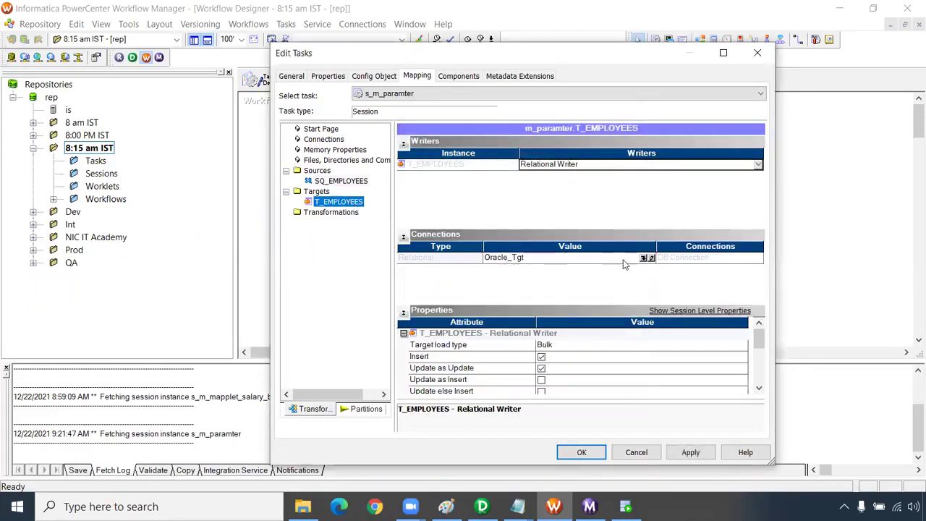
pyautogui.click(652, 257)
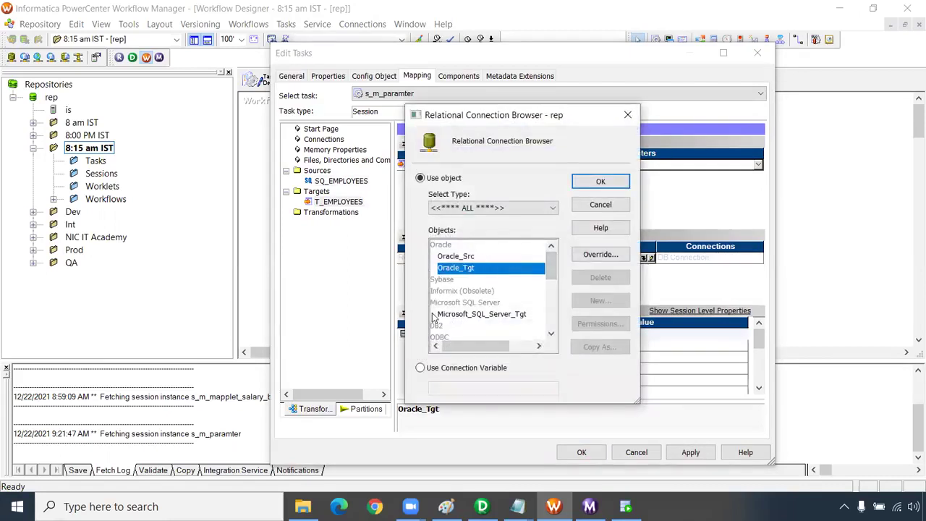
pyautogui.click(420, 368)
pyautogui.write('Tgt')
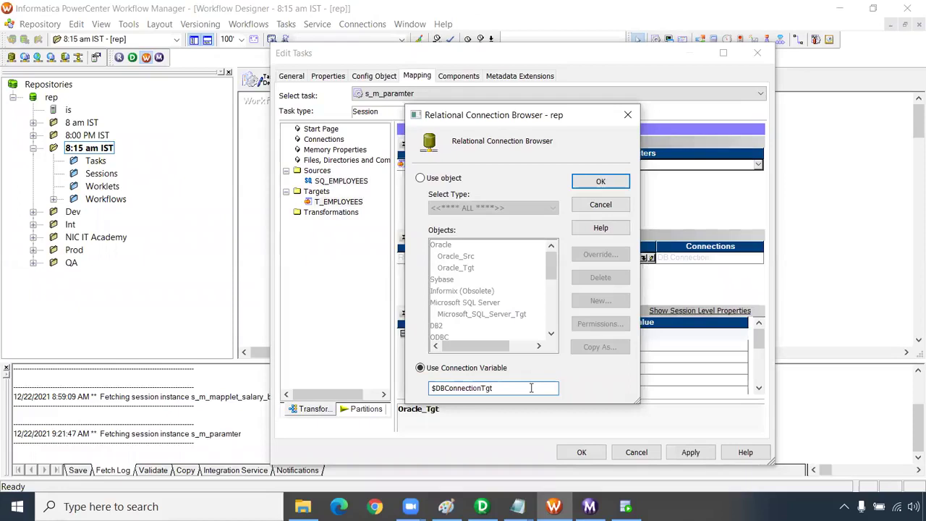
pyautogui.click(584, 187)
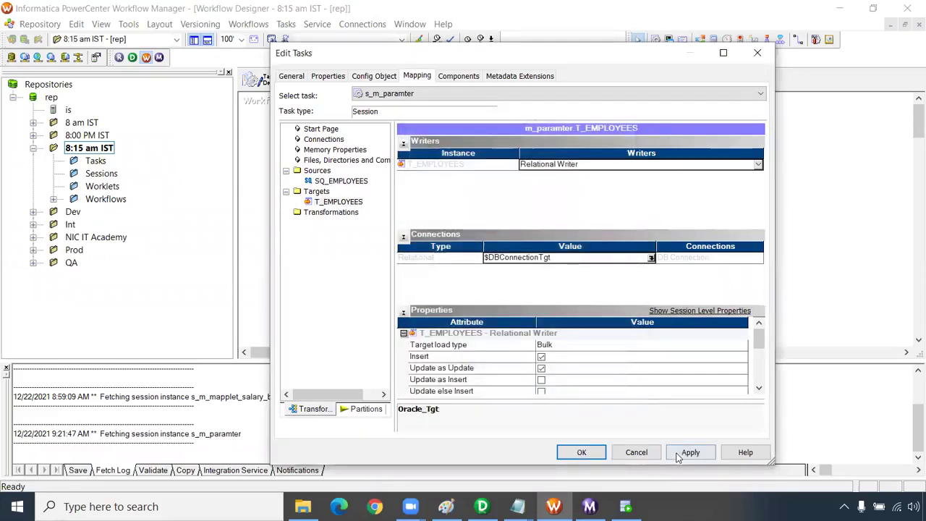
pyautogui.click(582, 452)
pyautogui.click(497, 271)
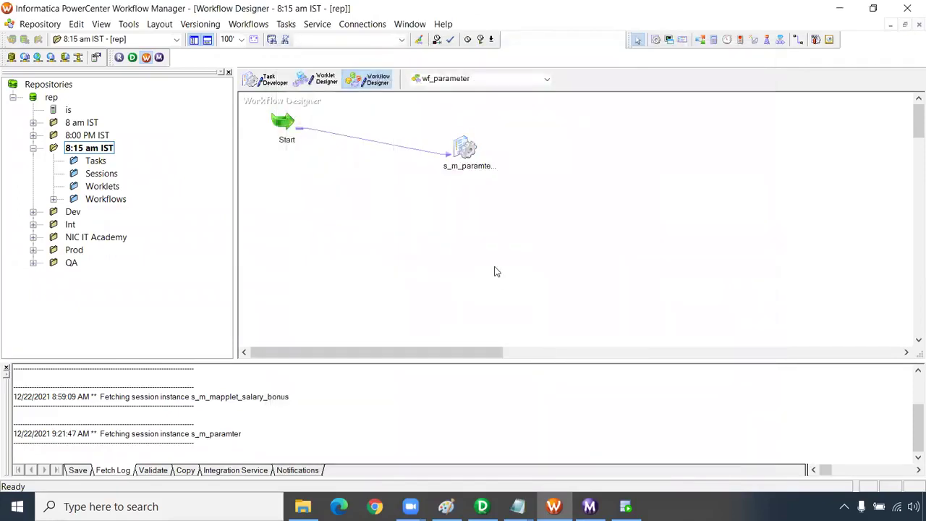
pyautogui.hotkey('ctrl', 's')
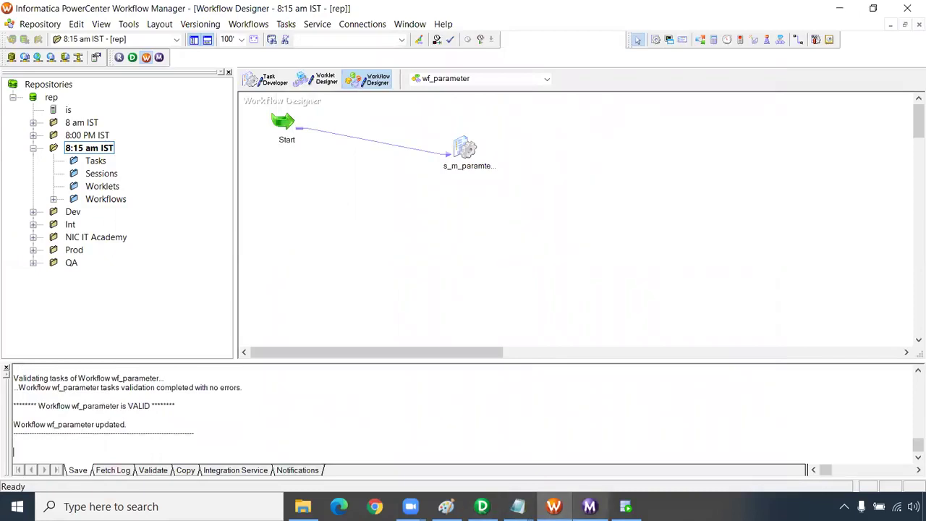
# - Replace the global $DBConnectionTgt value Oracle_Tgt with Oracle_Src in the param file
pyautogui.moveTo(518, 507)
pyautogui.click(651, 466)
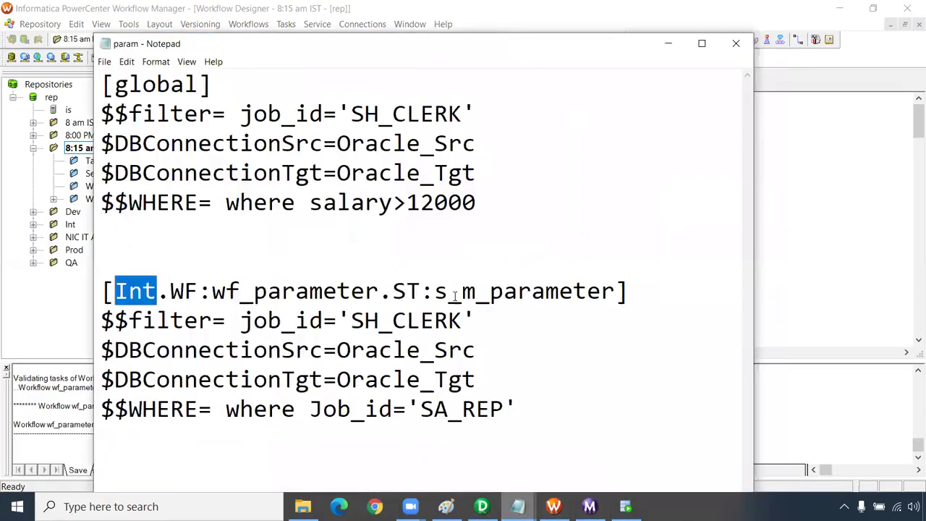
pyautogui.click(253, 203)
pyautogui.moveTo(106, 144); pyautogui.dragTo(327, 145)
pyautogui.click(107, 174)
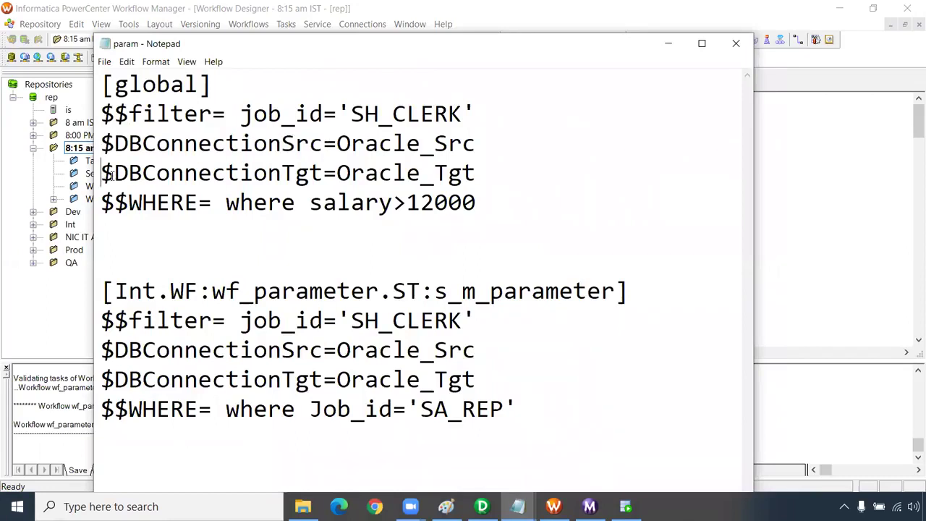
pyautogui.moveTo(106, 174); pyautogui.dragTo(335, 174)
pyautogui.click(478, 144)
pyautogui.moveTo(476, 144); pyautogui.dragTo(336, 148)
pyautogui.hotkey('ctrl', 'c')
pyautogui.moveTo(476, 174); pyautogui.dragTo(341, 175)
pyautogui.hotkey('ctrl', 'v')
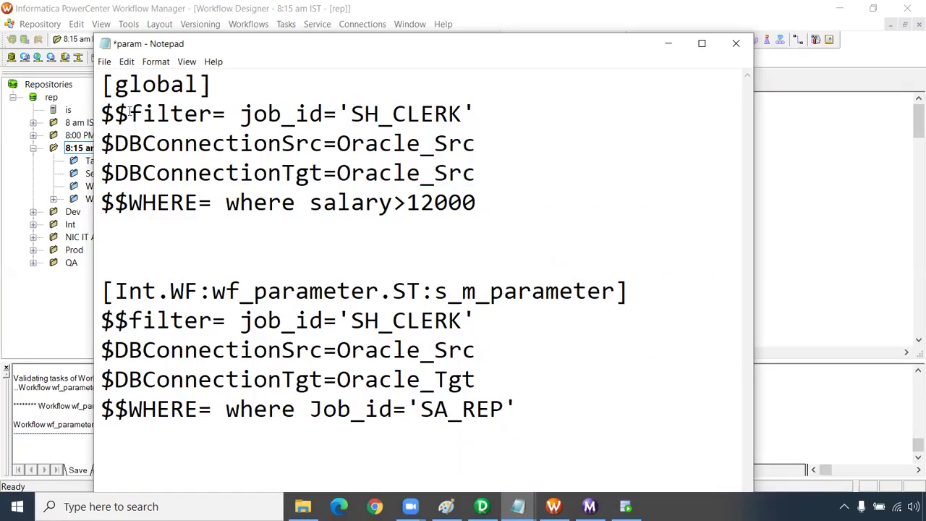
# - Save the param file, check both global connection values, and close Notepad
pyautogui.click(104, 62)
pyautogui.click(124, 119)
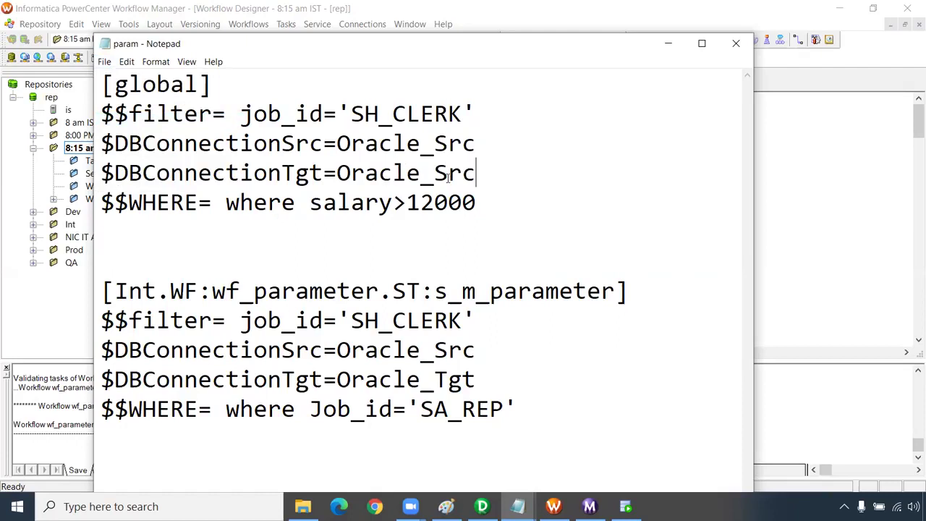
pyautogui.moveTo(488, 149); pyautogui.dragTo(102, 145)
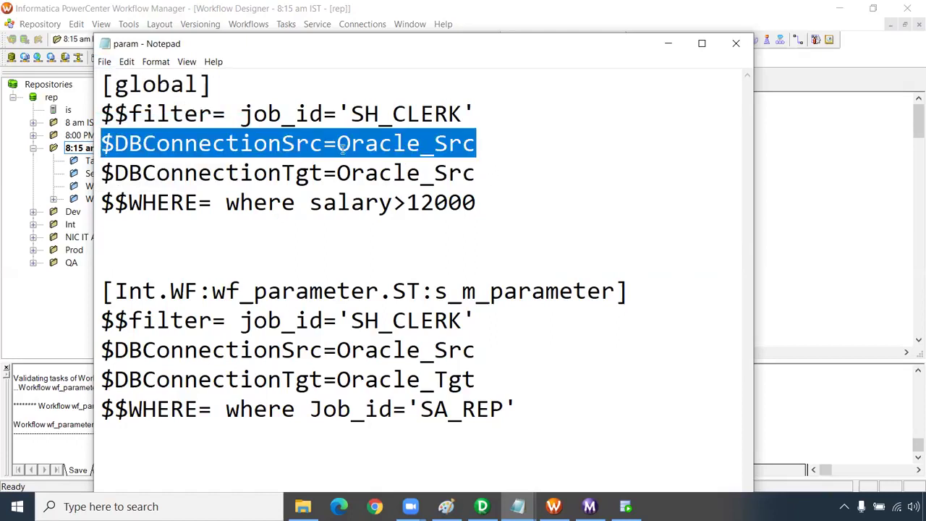
pyautogui.click(474, 148)
pyautogui.moveTo(474, 149); pyautogui.dragTo(337, 148)
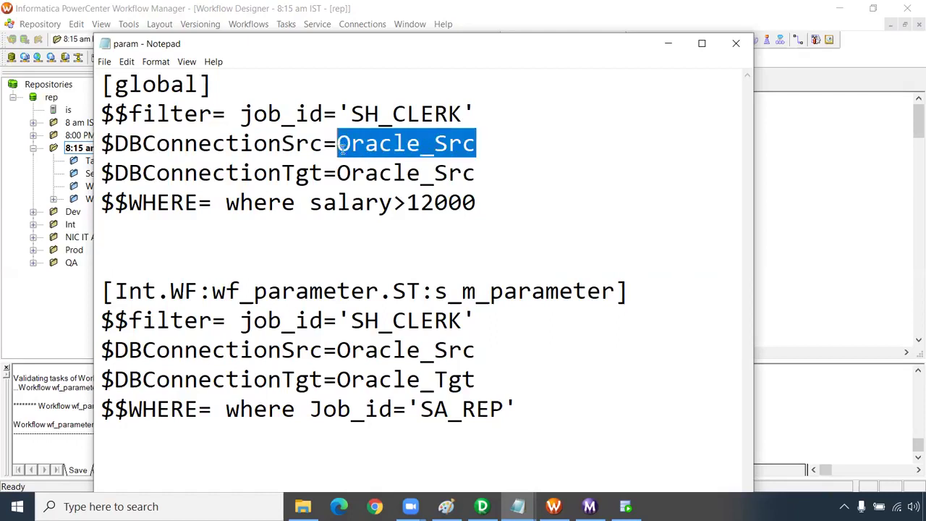
pyautogui.moveTo(481, 173); pyautogui.dragTo(338, 178)
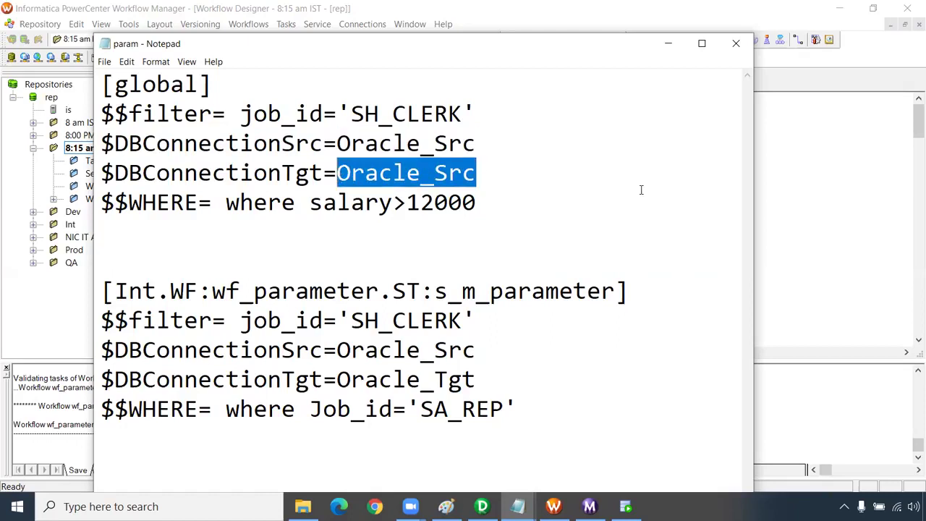
pyautogui.click(736, 44)
# - Start the wf_parameter workflow and switch to Workflow Monitor
pyautogui.rightClick(415, 188)
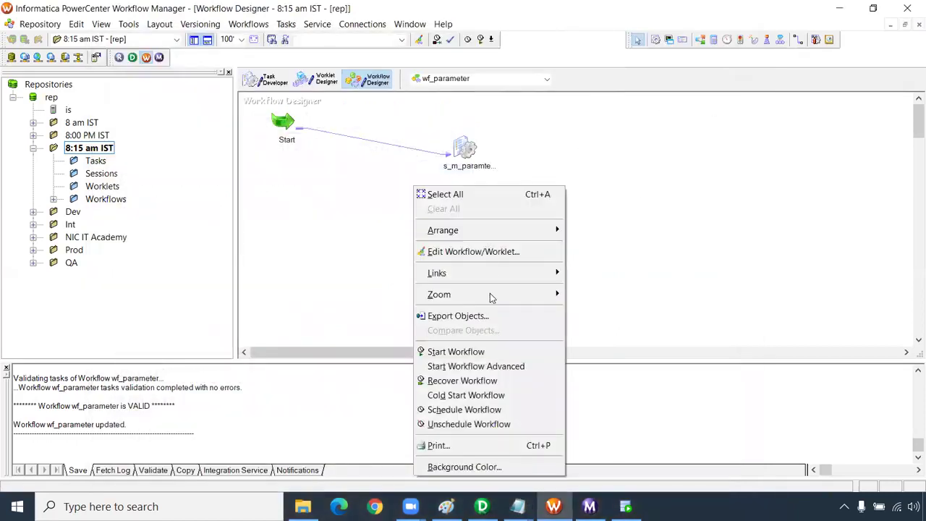
pyautogui.click(455, 352)
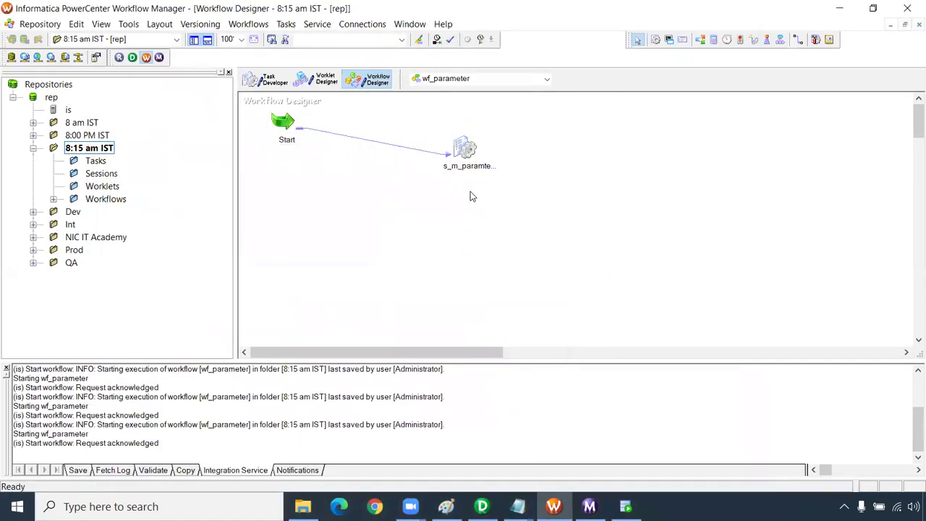
pyautogui.moveTo(447, 507)
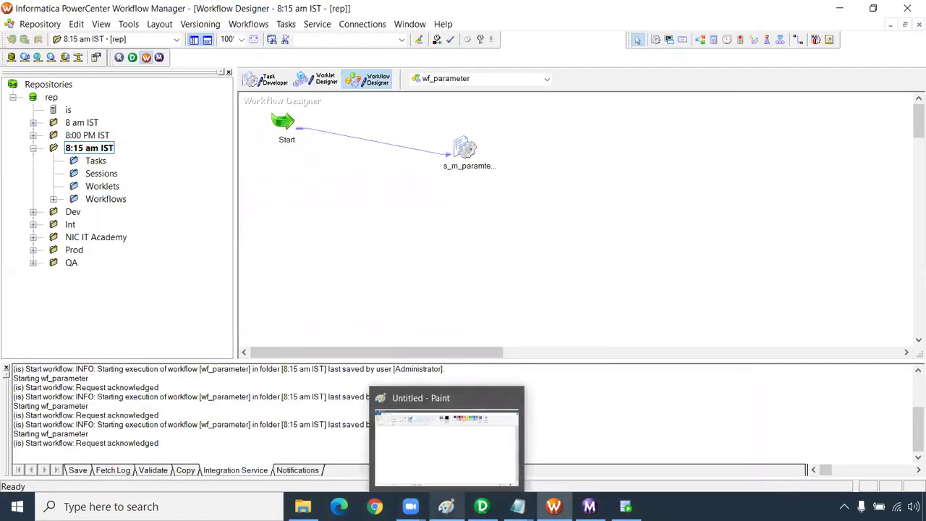
pyautogui.click(590, 507)
# - Inspect the newest s_m_paramter run's failure: WRT_8023 while truncating T_EMPLOYEES
pyautogui.click(249, 104)
pyautogui.click(244, 85)
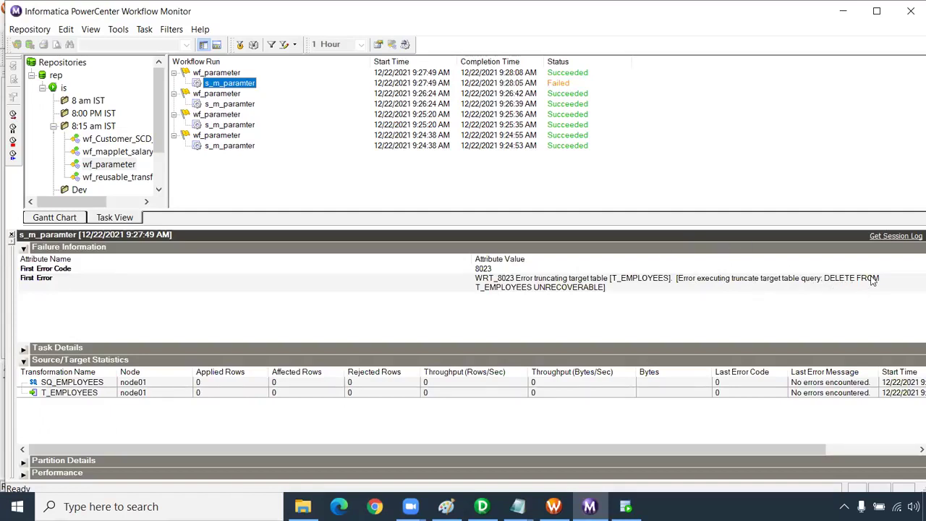
pyautogui.click(843, 285)
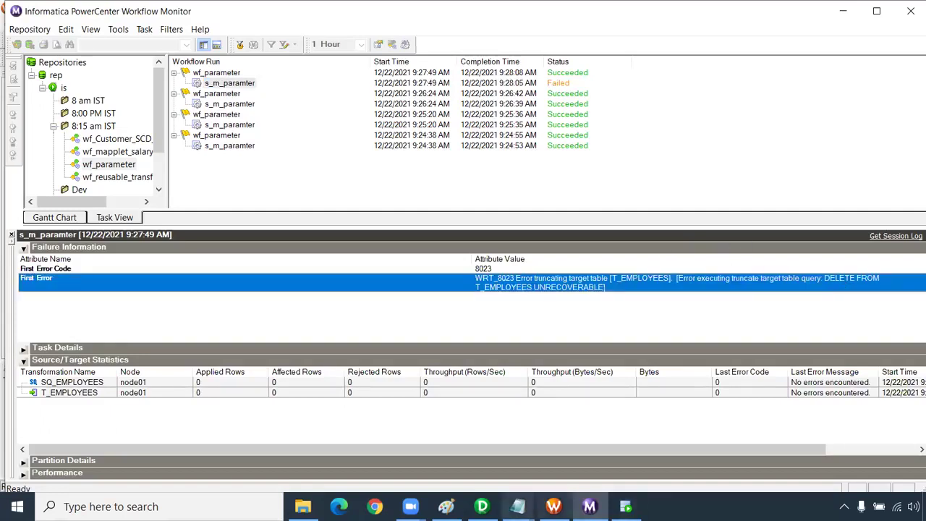
pyautogui.click(303, 507)
# - Change the global $DBConnectionSrc value to Oracle_Tgt in param, save, and close it
pyautogui.doubleClick(156, 95)
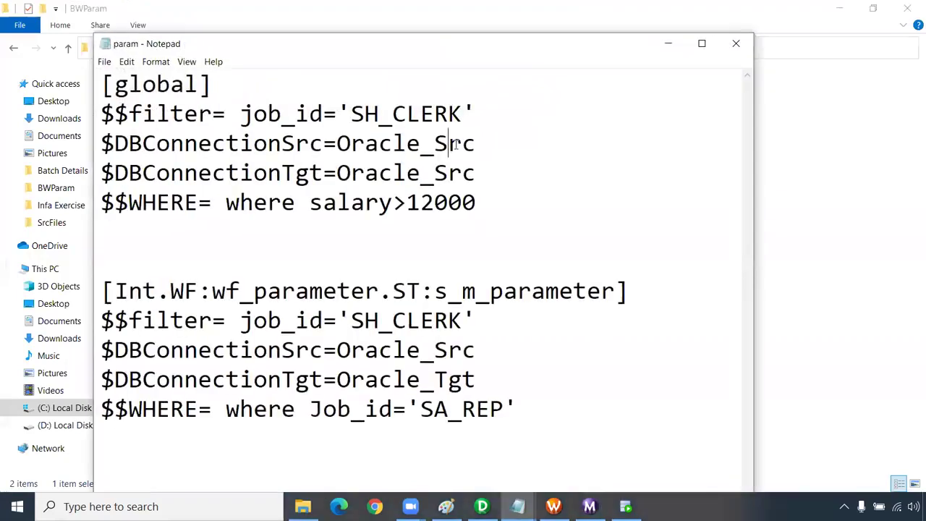
pyautogui.moveTo(475, 144); pyautogui.dragTo(435, 144)
pyautogui.write('Tgt')
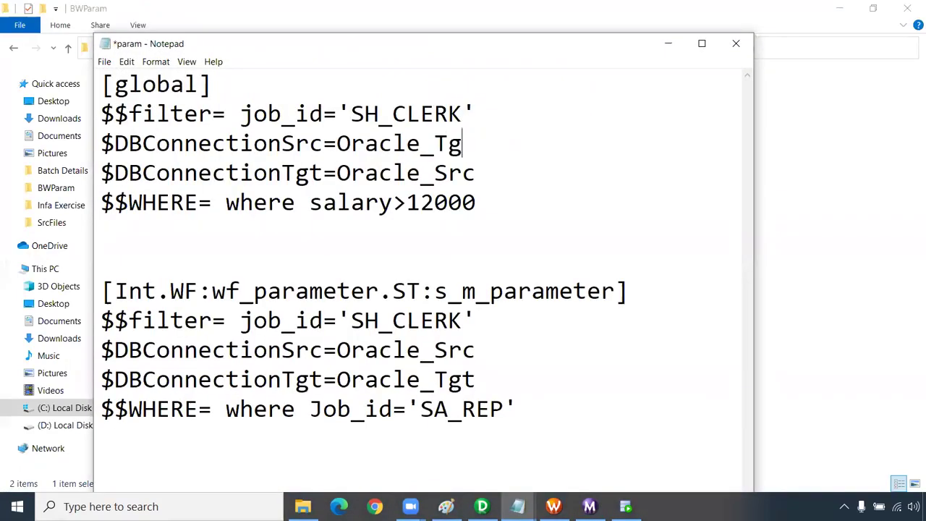
pyautogui.click(105, 63)
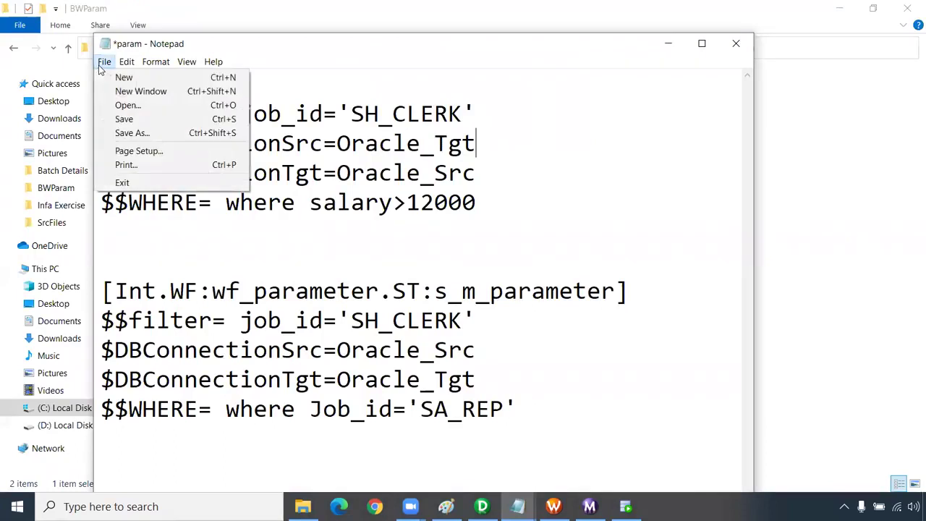
pyautogui.click(124, 118)
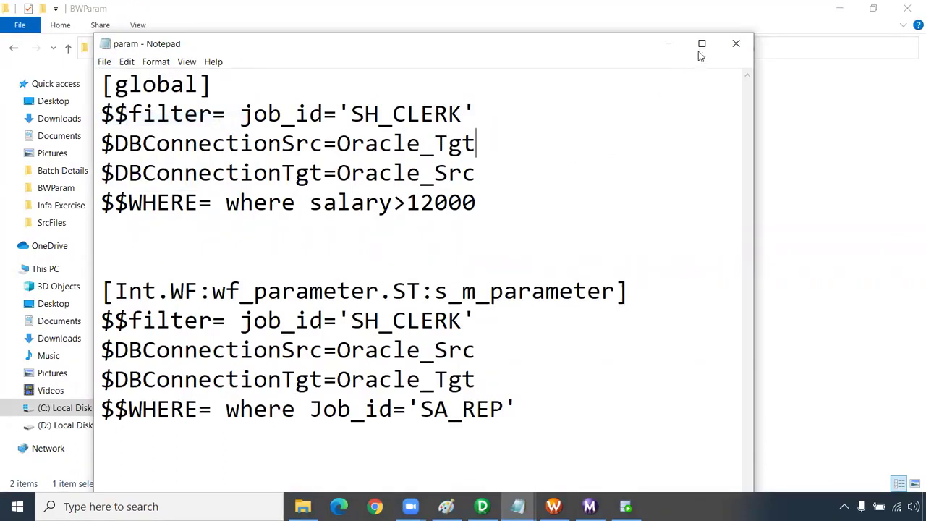
pyautogui.click(736, 43)
# - Rerun wf_parameter from the canvas and check the run in Workflow Monitor
pyautogui.click(554, 507)
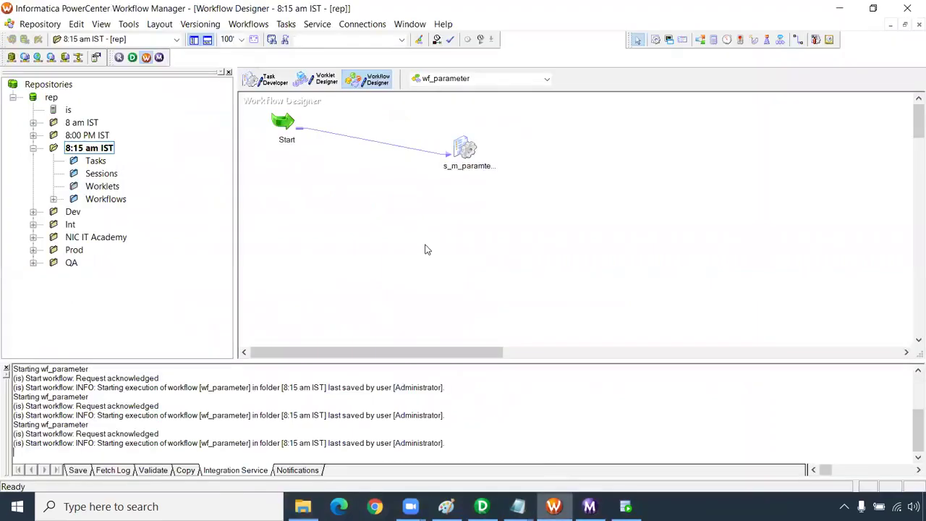
pyautogui.rightClick(413, 202)
pyautogui.click(471, 366)
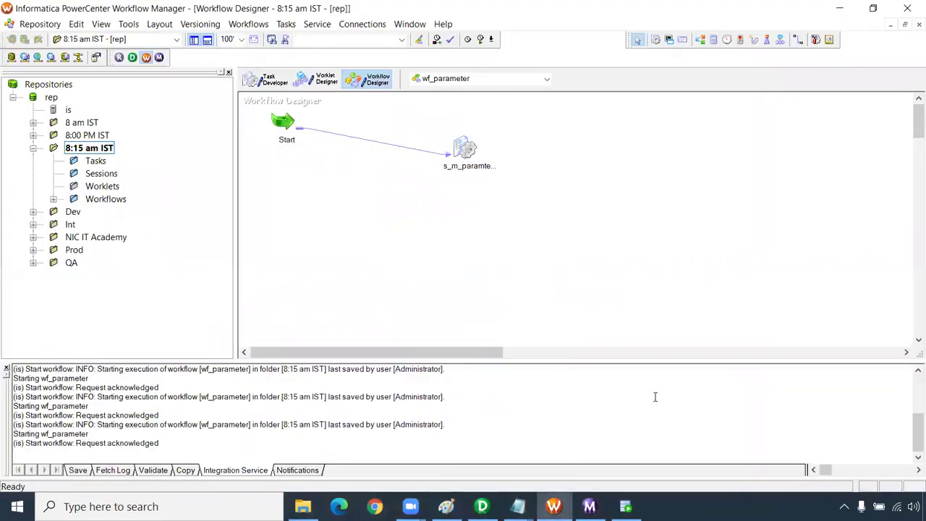
pyautogui.click(590, 506)
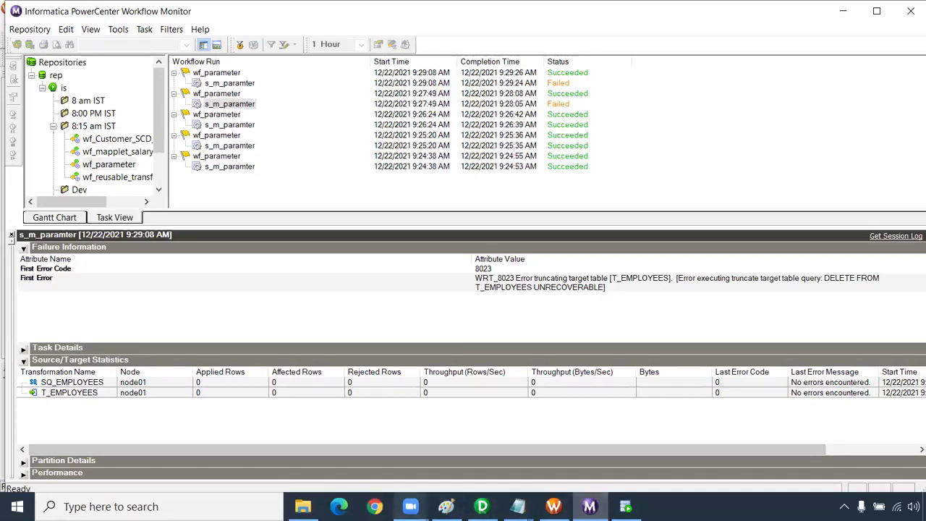
# - Restore [global] to $DBConnectionSrc=Oracle_Src and $DBConnectionTgt=Oracle_Tgt, then save and close param
pyautogui.click(302, 506)
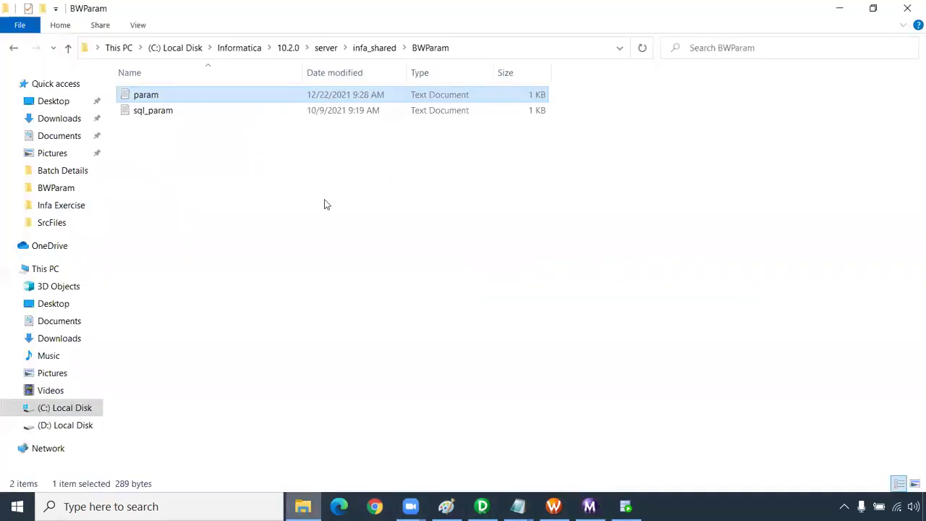
pyautogui.doubleClick(145, 94)
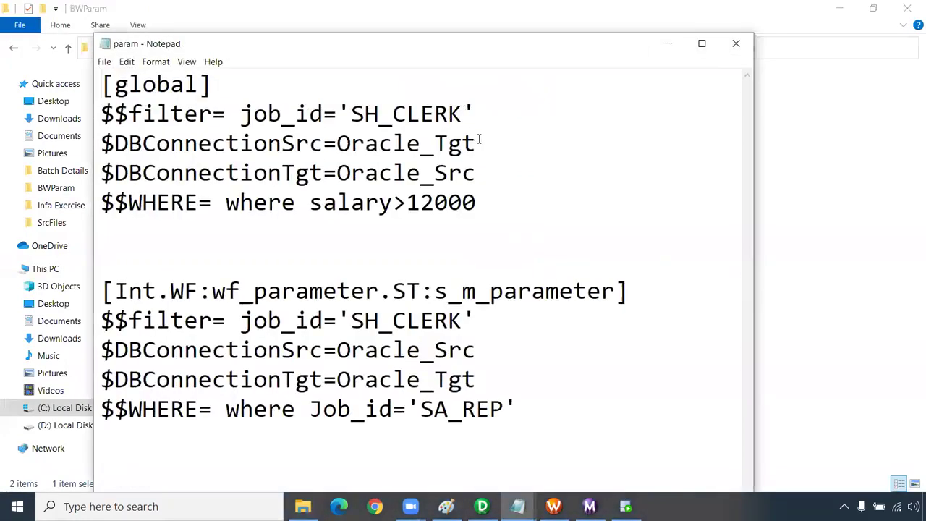
pyautogui.doubleClick(485, 48)
pyautogui.click(432, 107)
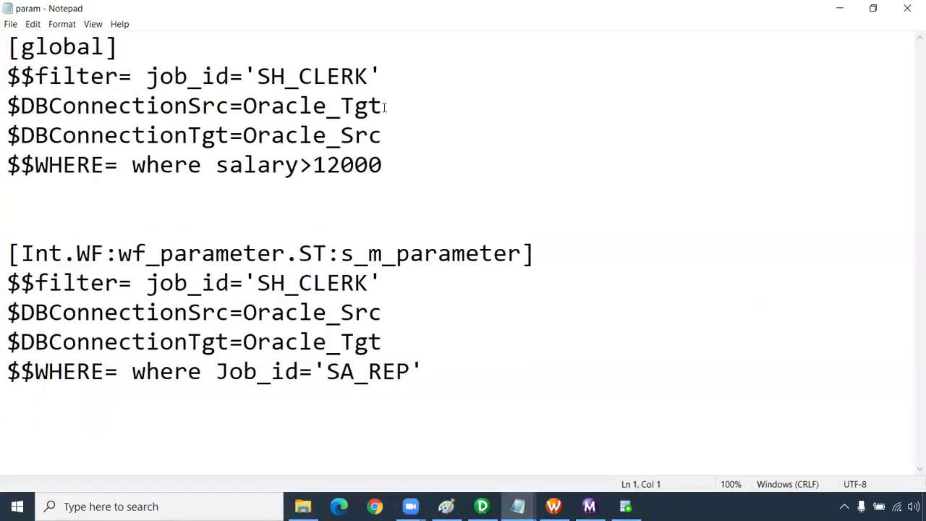
pyautogui.moveTo(384, 107); pyautogui.dragTo(344, 106)
pyautogui.write('Src')
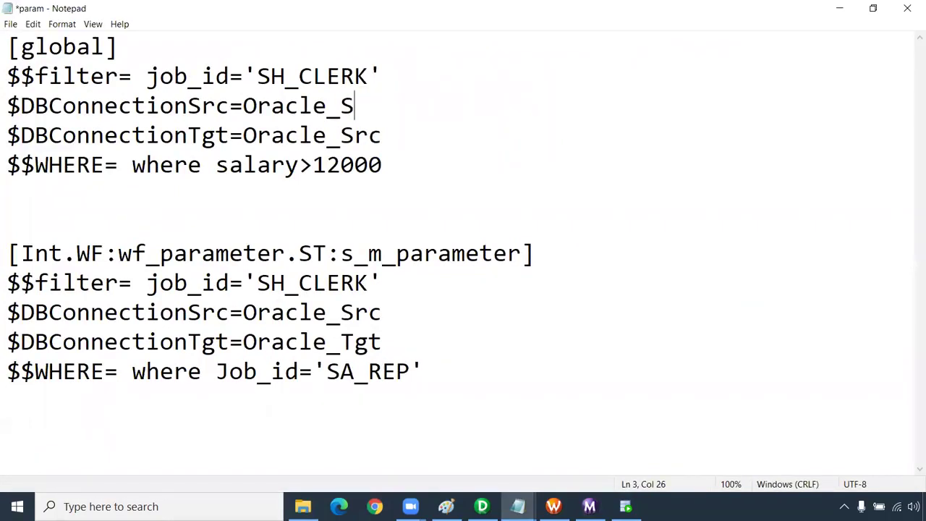
pyautogui.moveTo(383, 135); pyautogui.dragTo(341, 135)
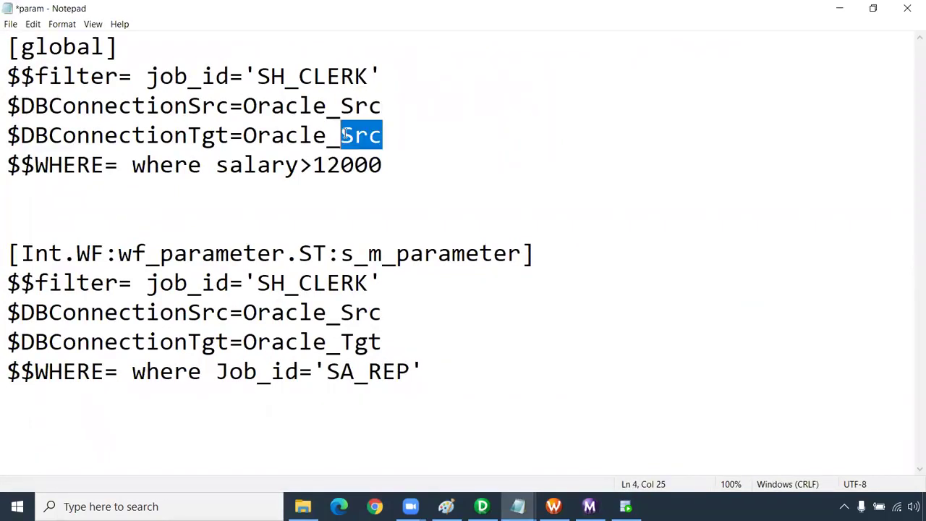
pyautogui.write('Tgt')
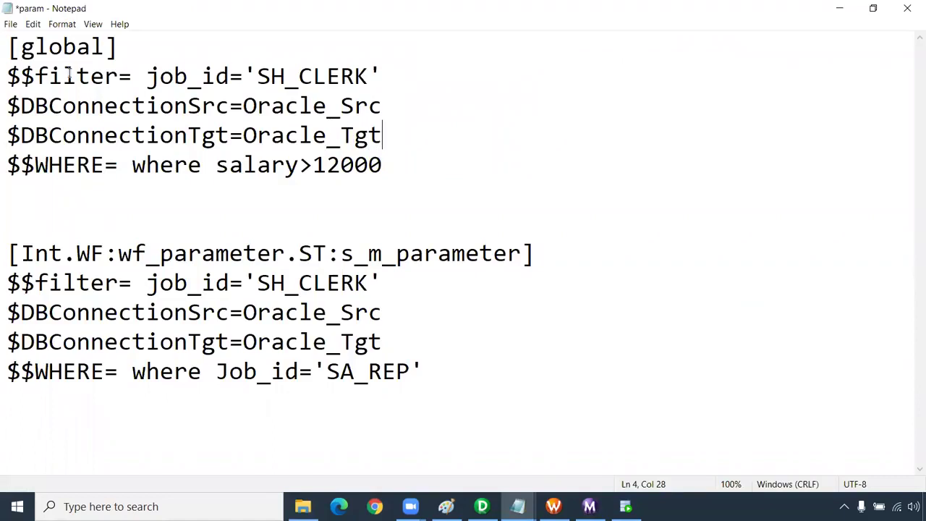
pyautogui.click(10, 24)
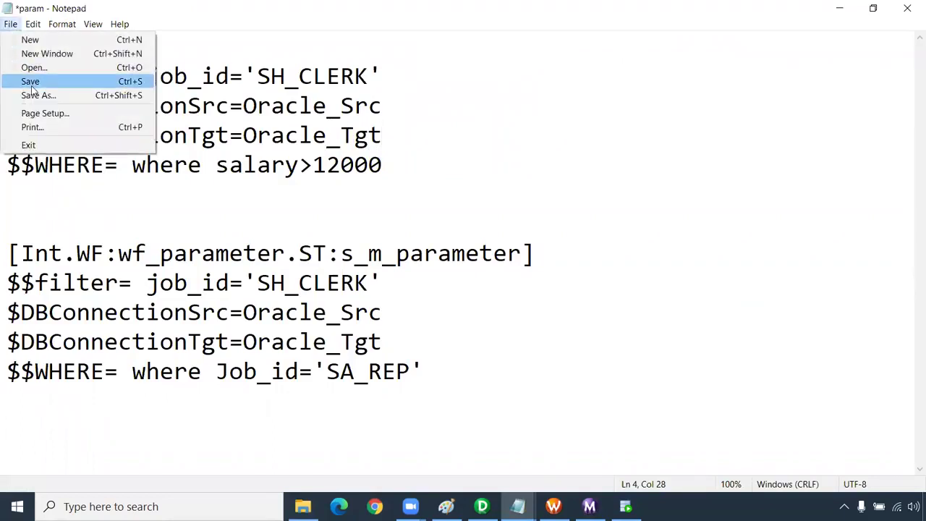
pyautogui.click(29, 80)
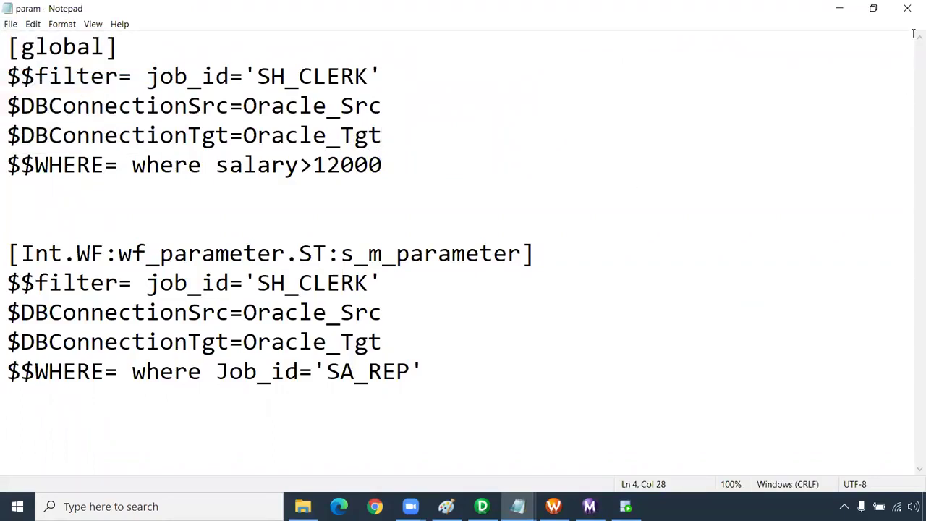
pyautogui.click(907, 8)
# - Start wf_parameter again and switch to Workflow Monitor
pyautogui.click(553, 506)
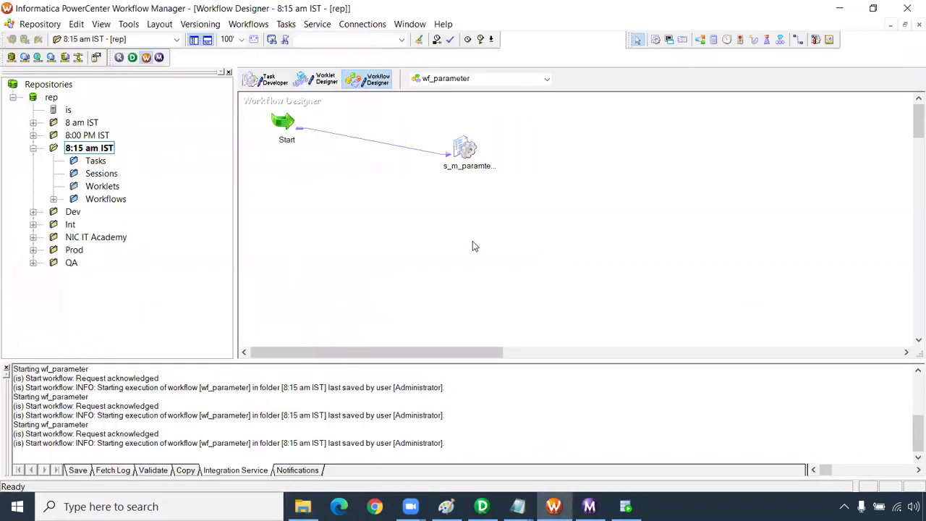
pyautogui.rightClick(473, 241)
pyautogui.click(555, 367)
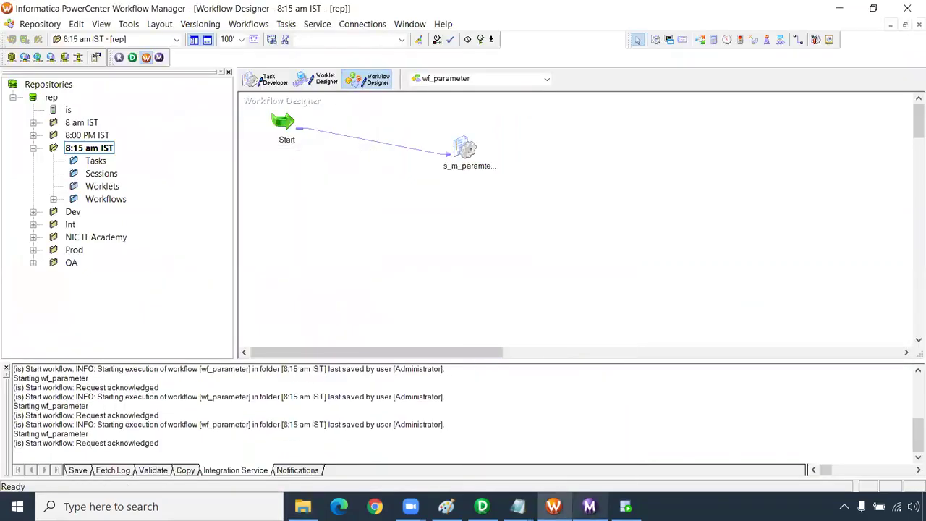
pyautogui.moveTo(590, 507)
pyautogui.click(590, 442)
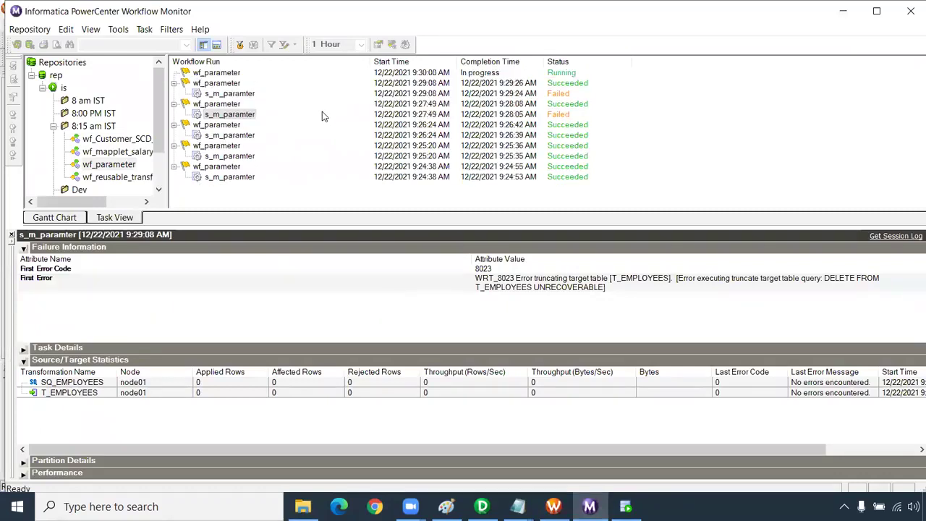
# - Check the 9:30 s_m_paramter run's statistics: 8 rows loaded into T_EMPLOYEES
pyautogui.click(242, 86)
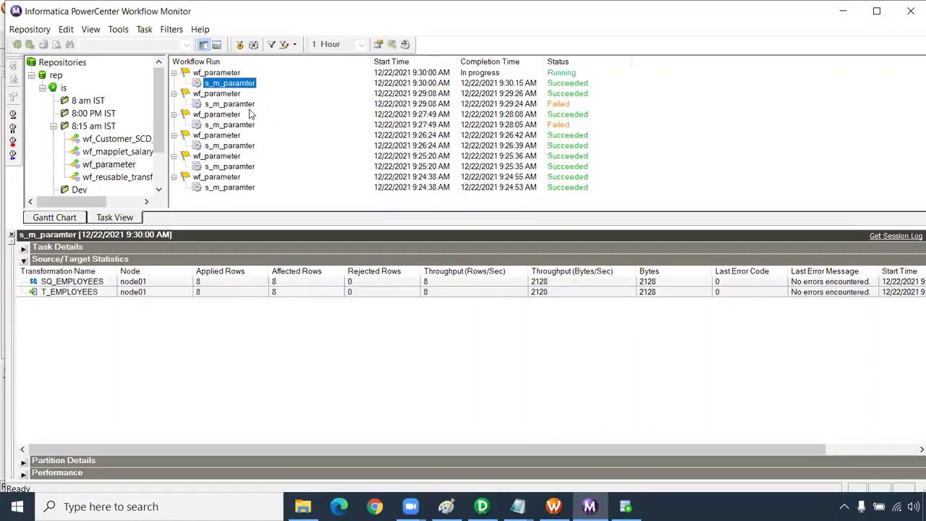
pyautogui.click(212, 290)
pyautogui.click(212, 282)
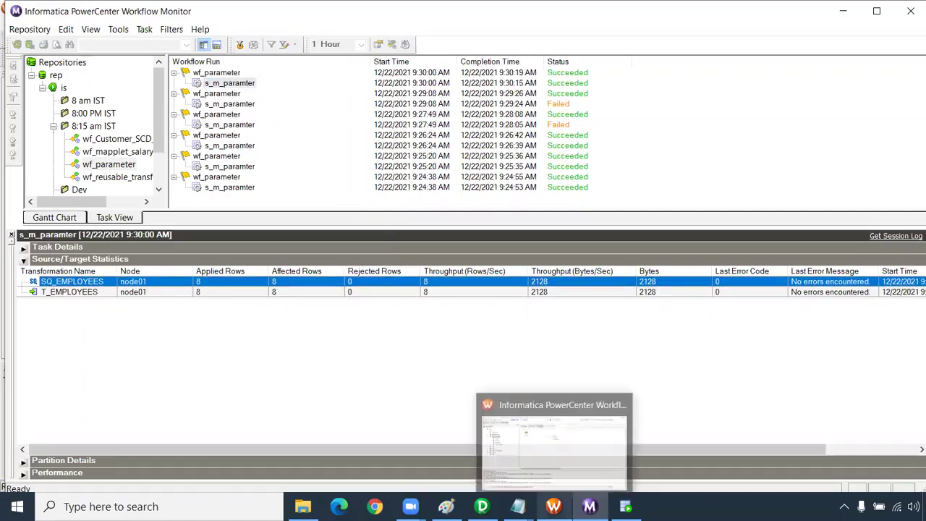
pyautogui.click(563, 505)
pyautogui.click(590, 507)
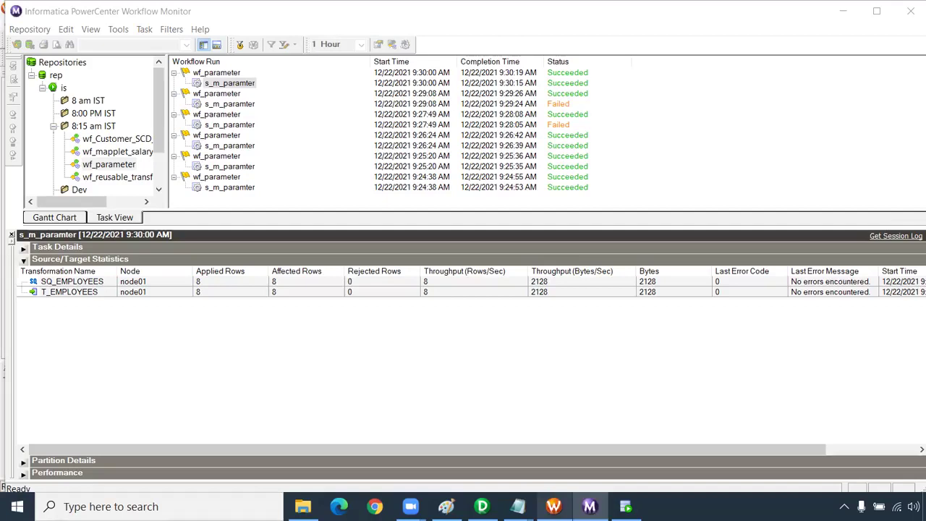
# - Reopen the param file from the BWParam folder
pyautogui.click(555, 505)
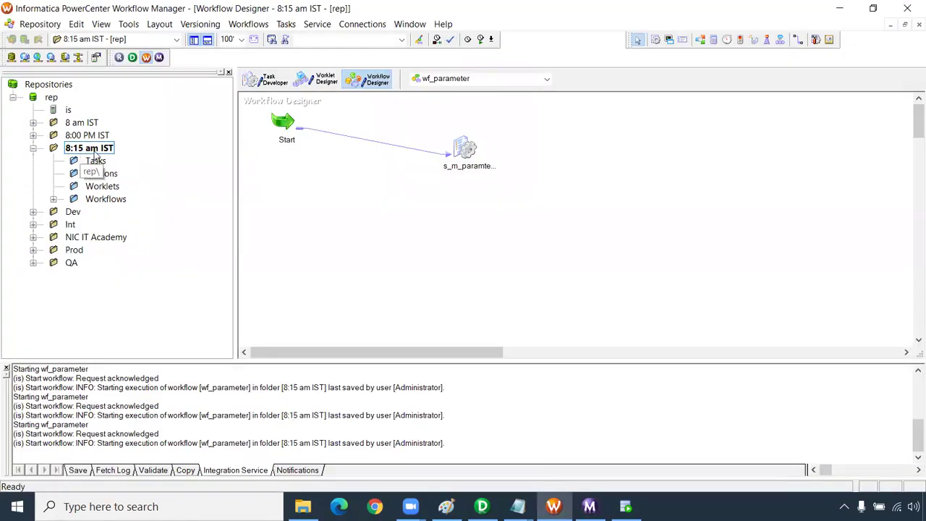
pyautogui.click(302, 506)
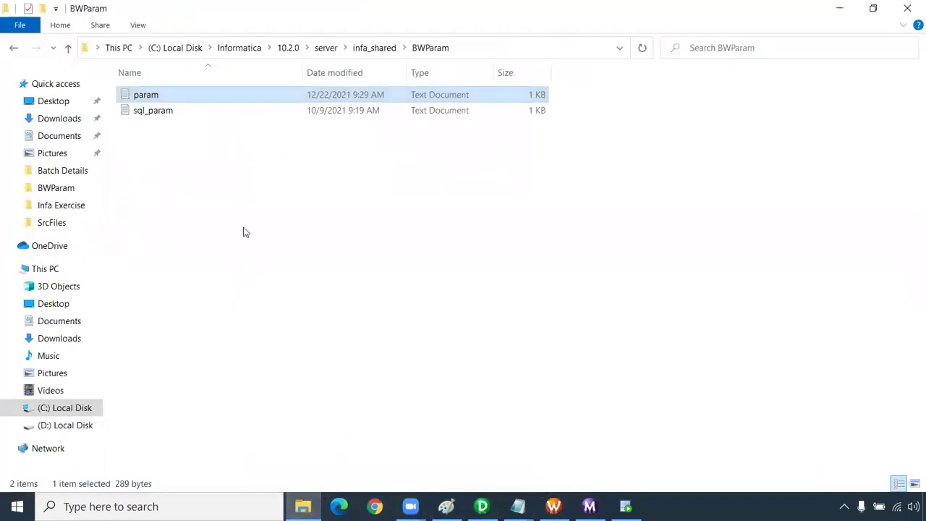
pyautogui.doubleClick(162, 96)
# - Replace the header folder Int with 8:15 am IST in the session section
pyautogui.doubleClick(459, 47)
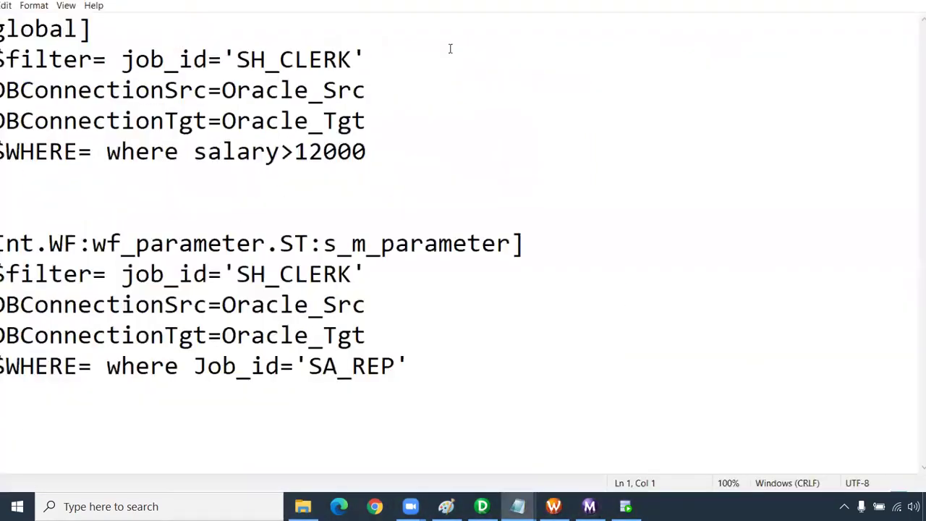
pyautogui.moveTo(63, 253); pyautogui.dragTo(24, 253)
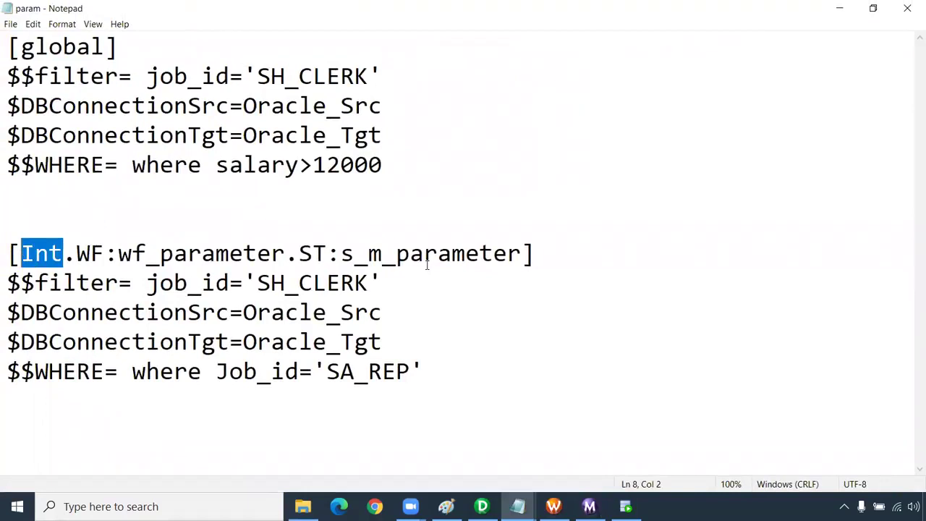
pyautogui.write('8:1')
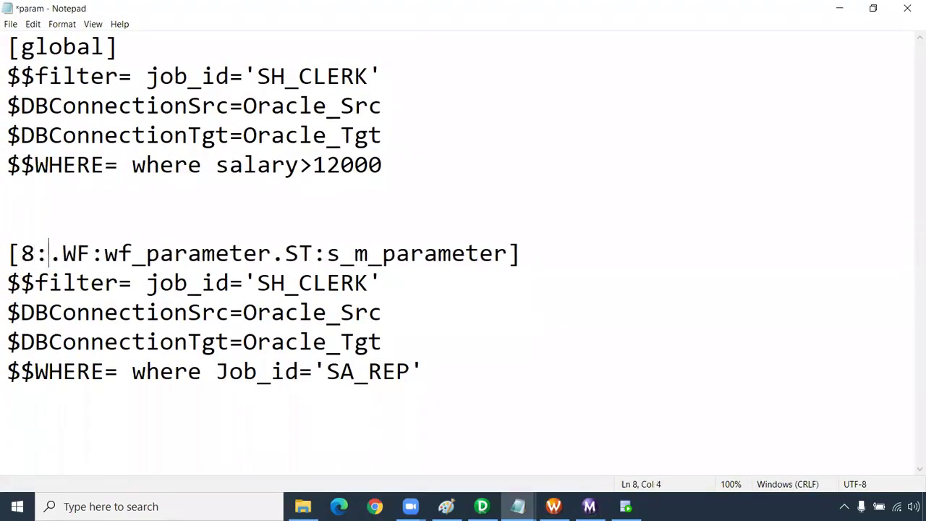
pyautogui.write('5')
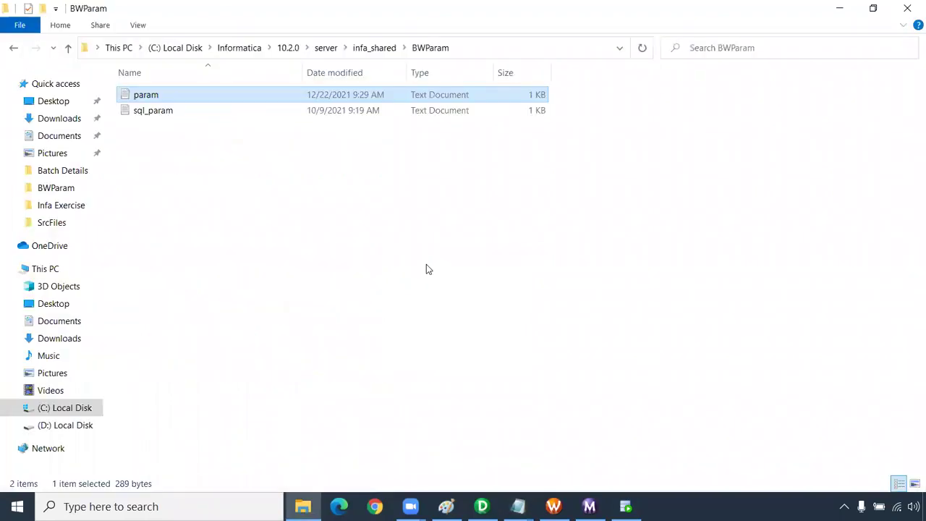
pyautogui.hotkey('alt', 'Tab')
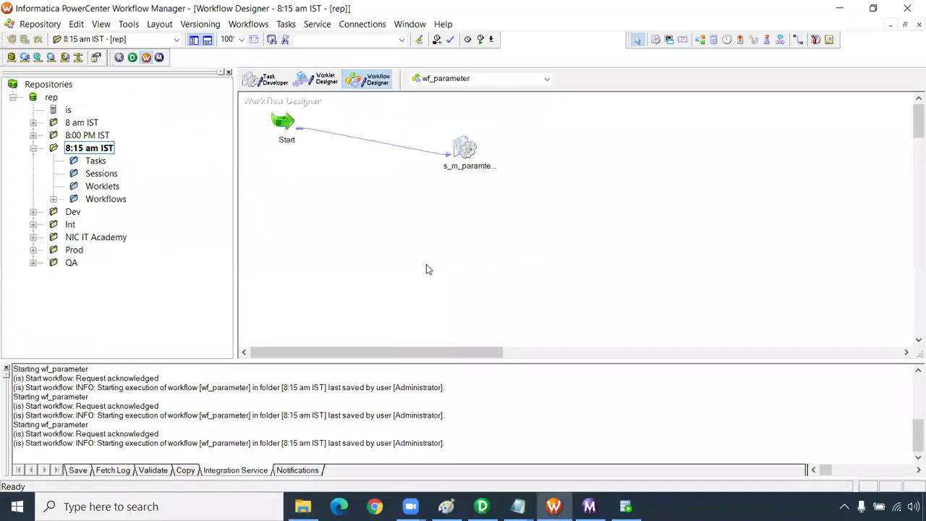
pyautogui.hotkey('alt', 'Tab')
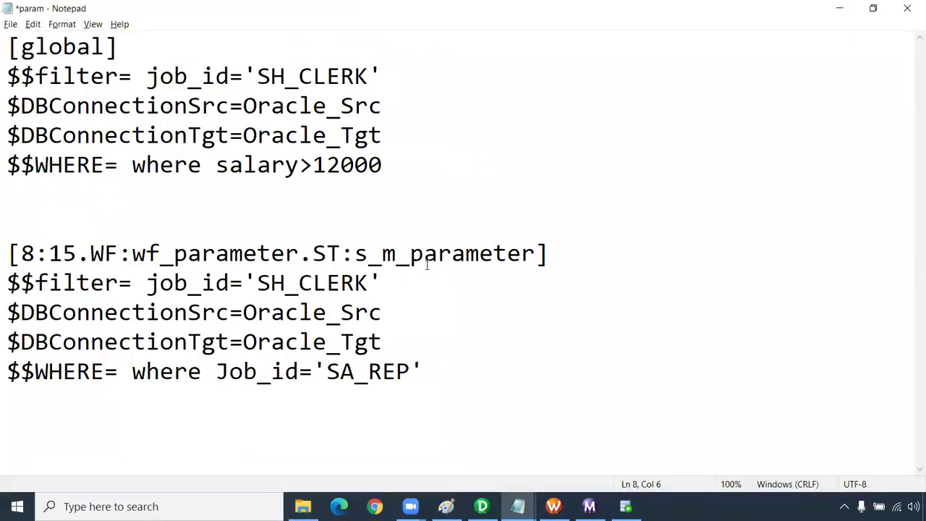
pyautogui.write('am IST')
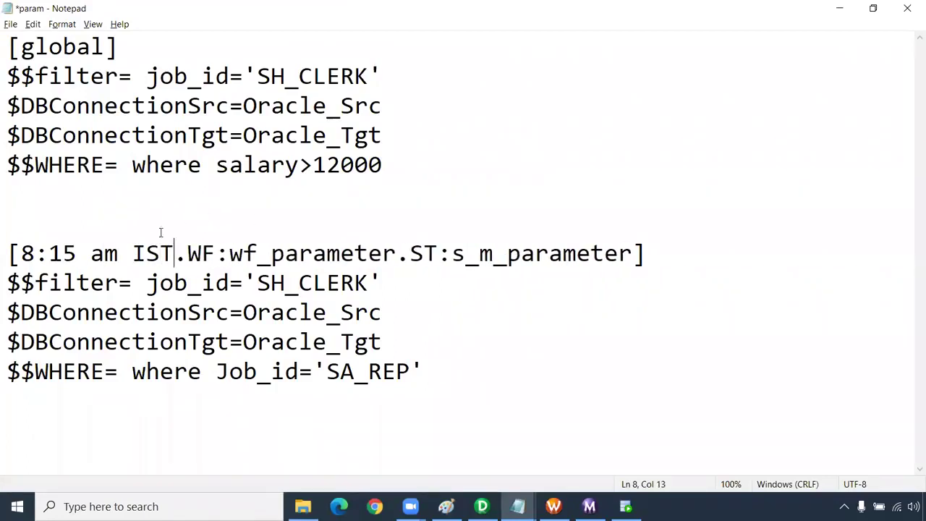
# - Save param and select the whole 8:15 am IST section
pyautogui.moveTo(175, 254); pyautogui.dragTo(32, 253)
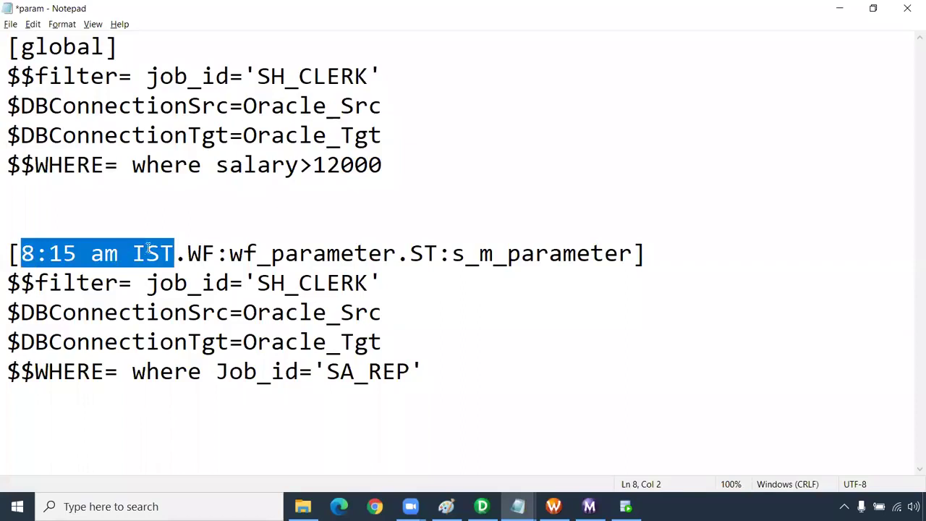
pyautogui.moveTo(187, 254); pyautogui.dragTo(396, 255)
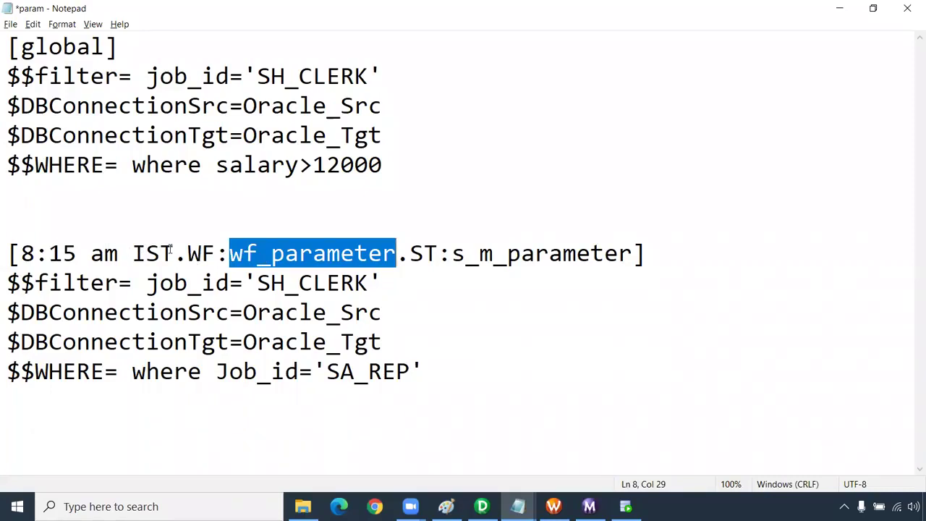
pyautogui.moveTo(188, 257); pyautogui.dragTo(633, 260)
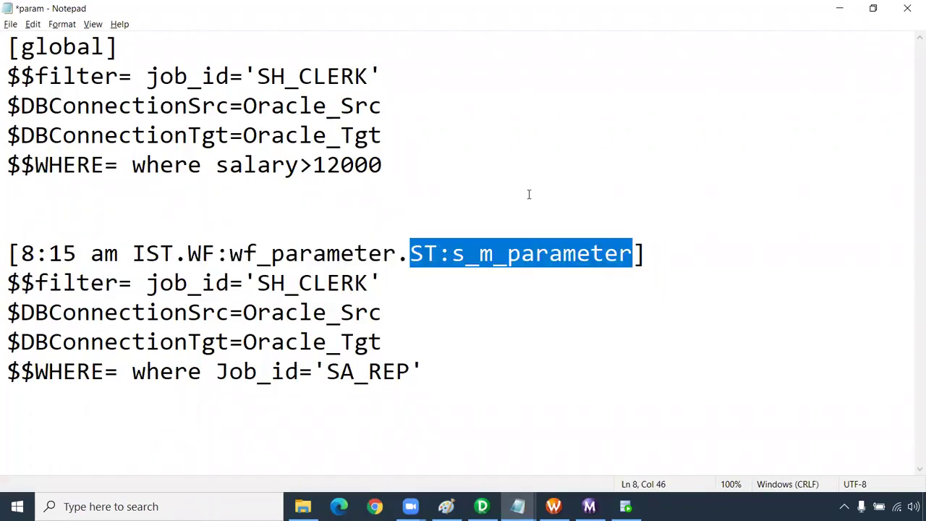
pyautogui.click(504, 196)
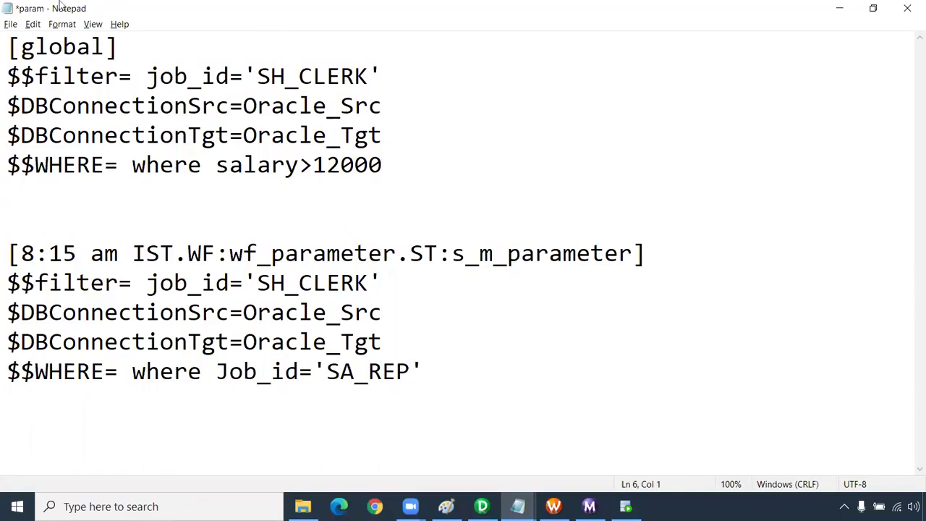
pyautogui.click(10, 24)
pyautogui.click(22, 83)
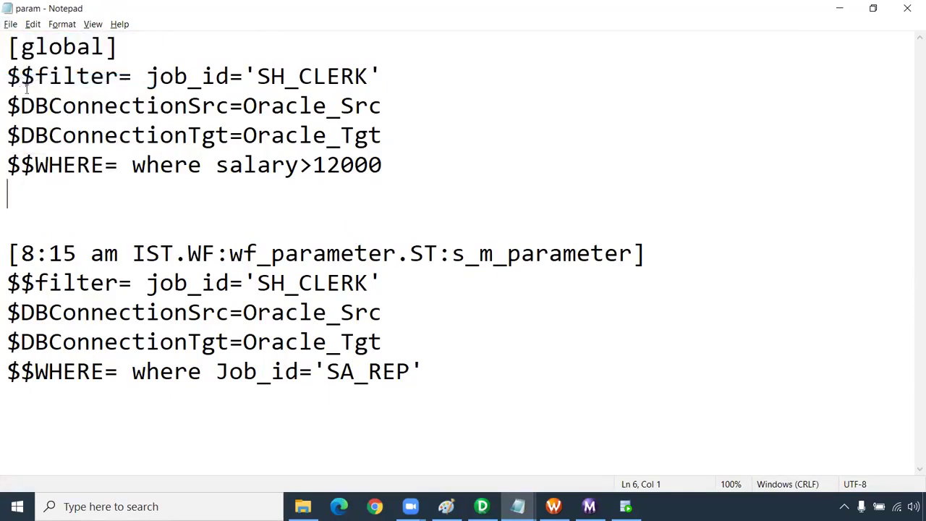
pyautogui.moveTo(425, 371); pyautogui.dragTo(5, 253)
pyautogui.hotkey('ctrl', 'c')
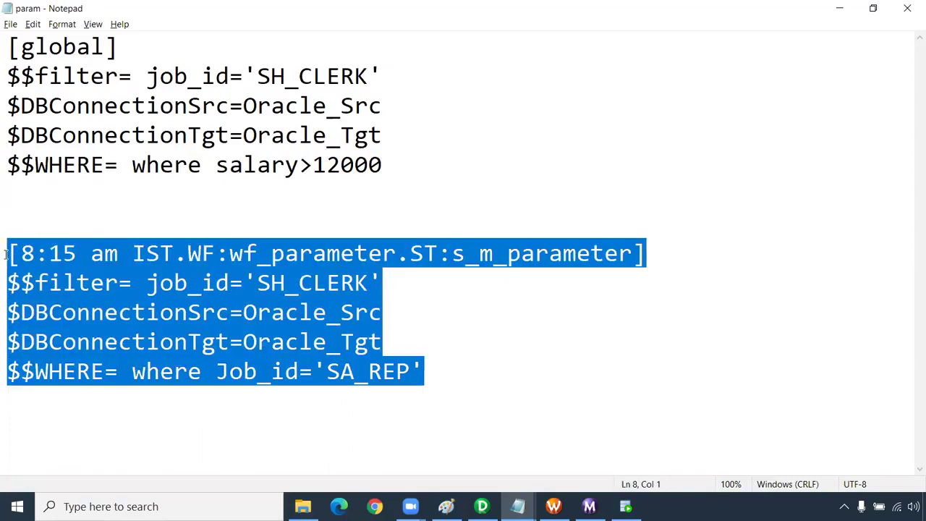
# - Paste a copy of the section below and change its header to 8:00 pm IST
pyautogui.click(516, 381)
pyautogui.press('Return')
pyautogui.press('Return')
pyautogui.hotkey('ctrl', 'v')
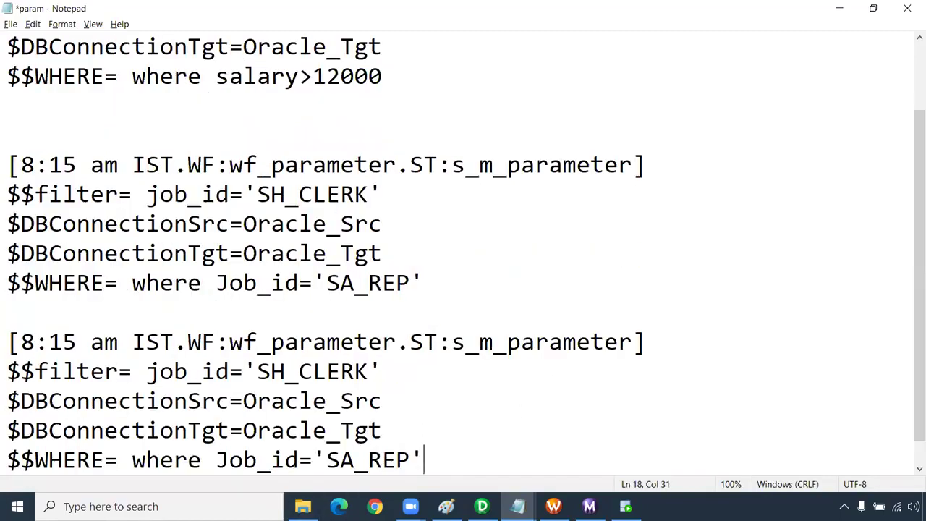
pyautogui.press('Return')
pyautogui.press('Return')
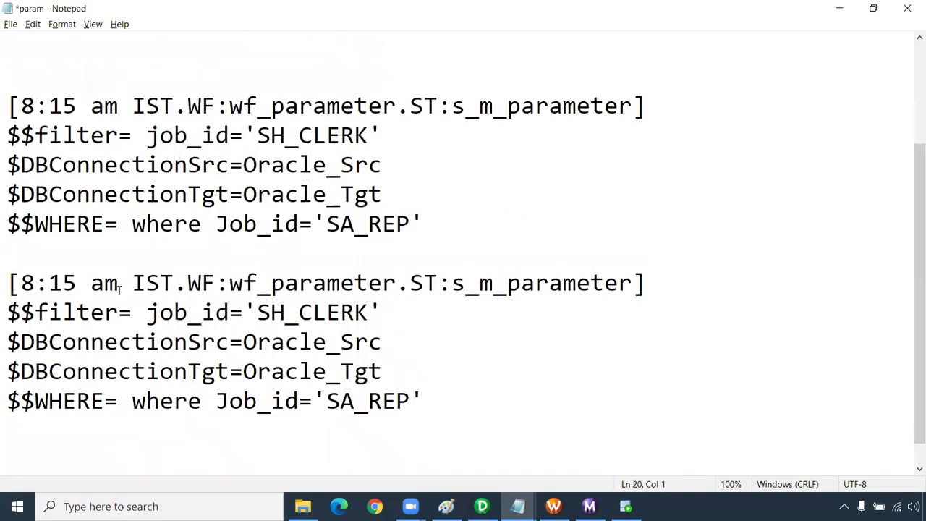
pyautogui.moveTo(176, 282); pyautogui.dragTo(21, 282)
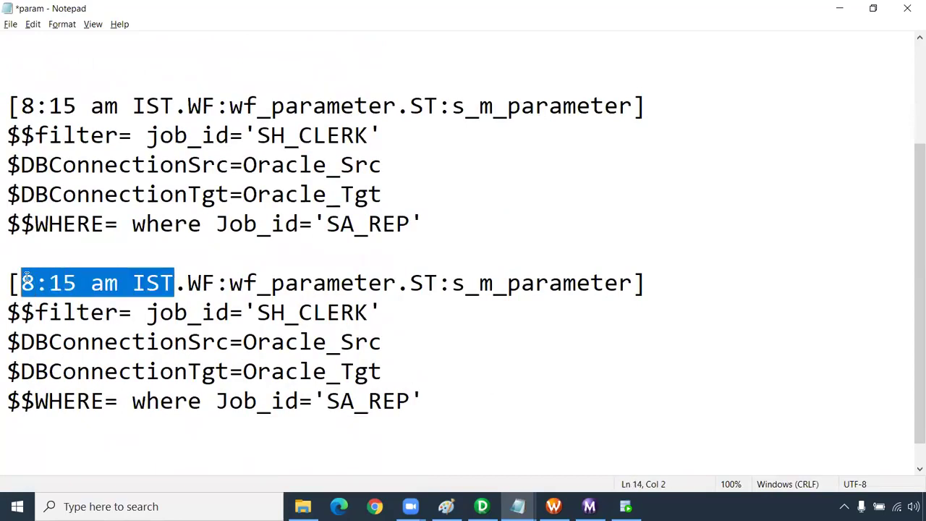
pyautogui.click(78, 284)
pyautogui.press('BackSpace')
pyautogui.press('BackSpace')
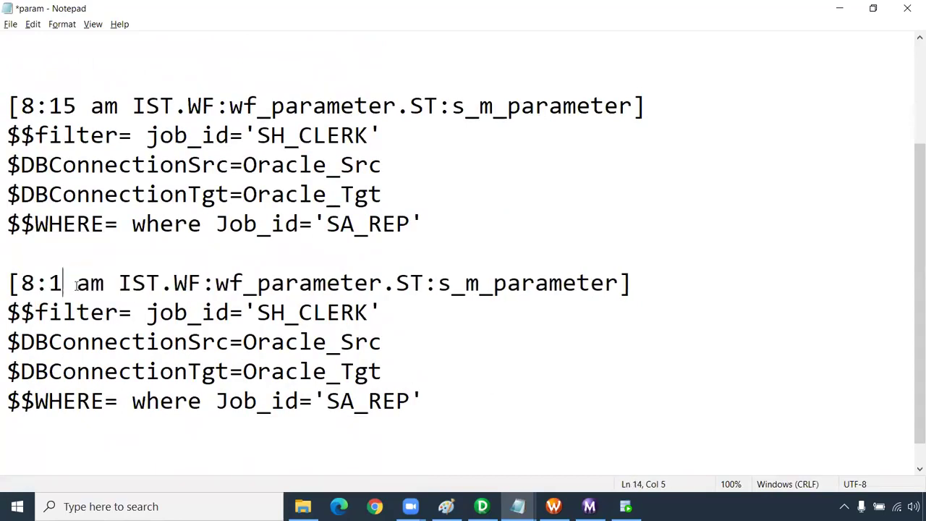
pyautogui.write('00')
pyautogui.press('Right')
pyautogui.press('Right')
pyautogui.press('Right')
pyautogui.press('BackSpace')
pyautogui.press('BackSpace')
pyautogui.write('pm')
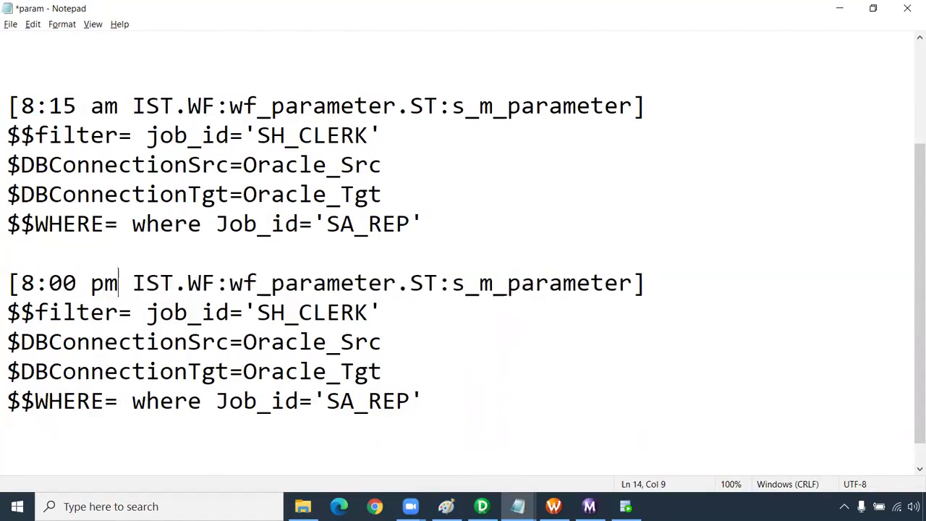
# - Delete the [global] connection and WHERE lines, then save and close param
pyautogui.scroll(2, 267, 250)
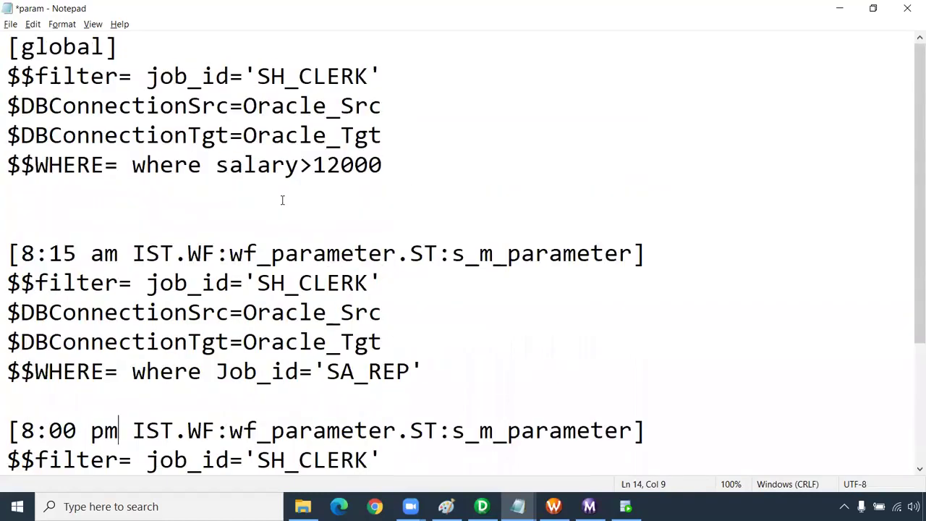
pyautogui.moveTo(6, 244); pyautogui.dragTo(648, 253)
pyautogui.click(161, 190)
pyautogui.moveTo(406, 166); pyautogui.dragTo(6, 107)
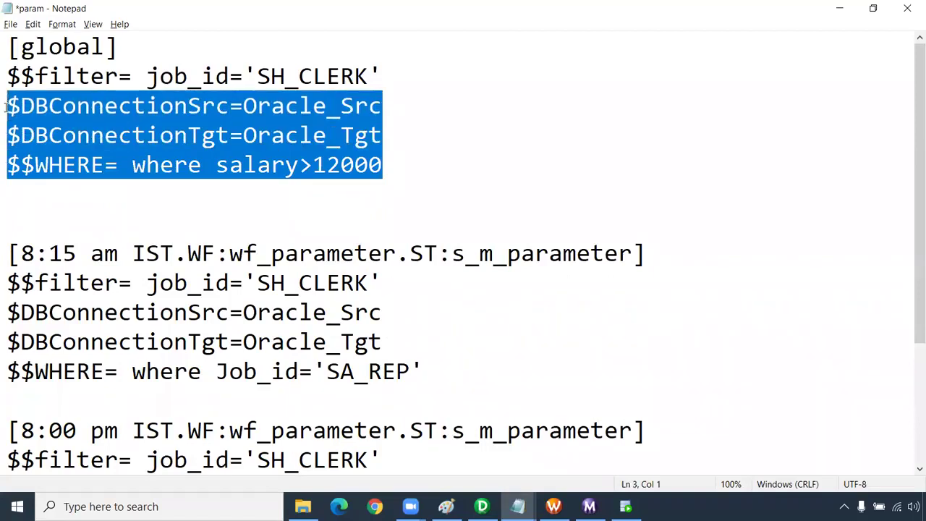
pyautogui.press('Delete')
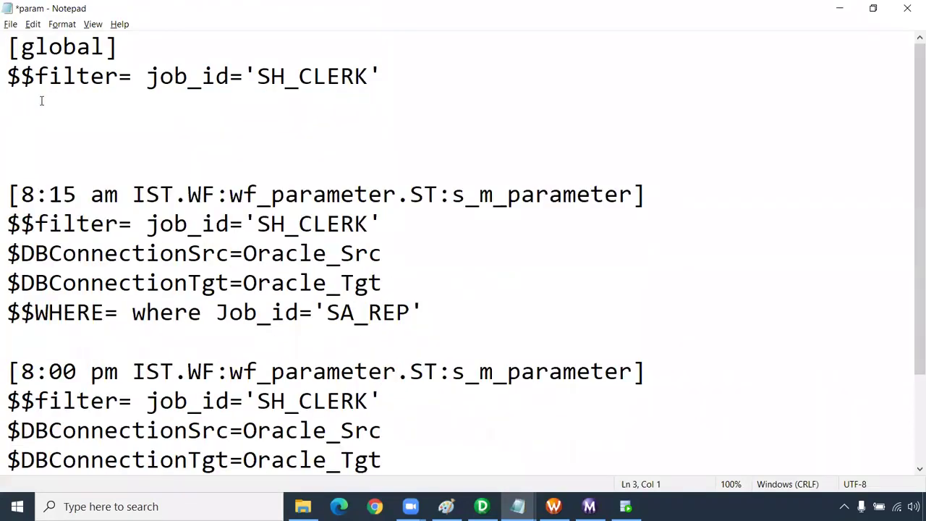
pyautogui.press('Delete')
pyautogui.press('Delete')
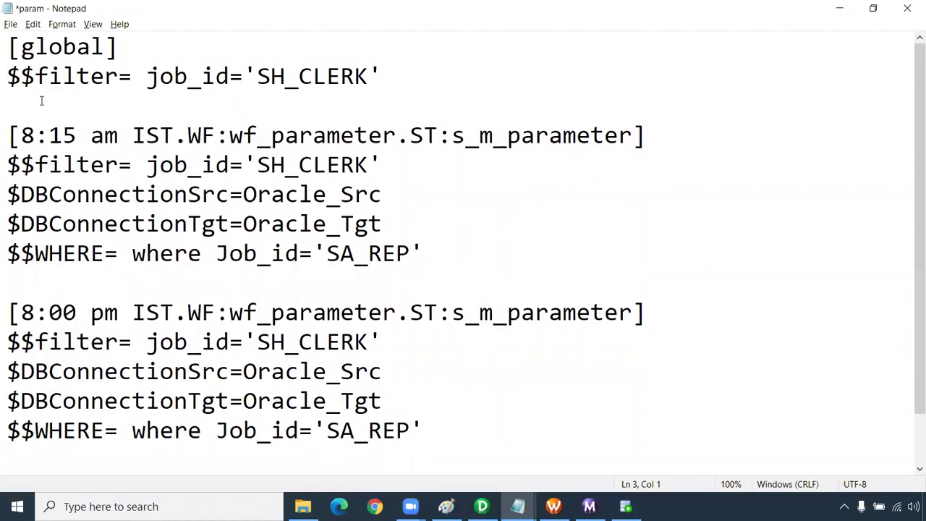
pyautogui.hotkey('ctrl', 's')
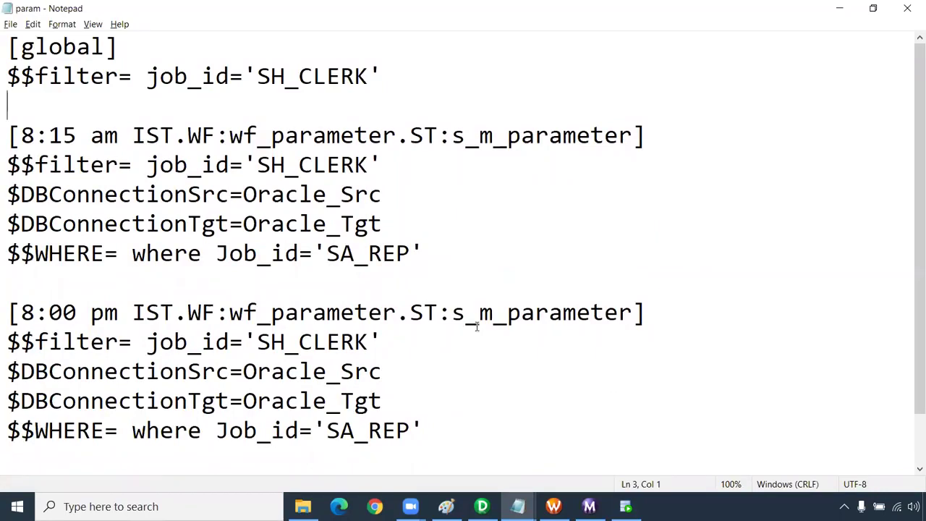
pyautogui.click(908, 8)
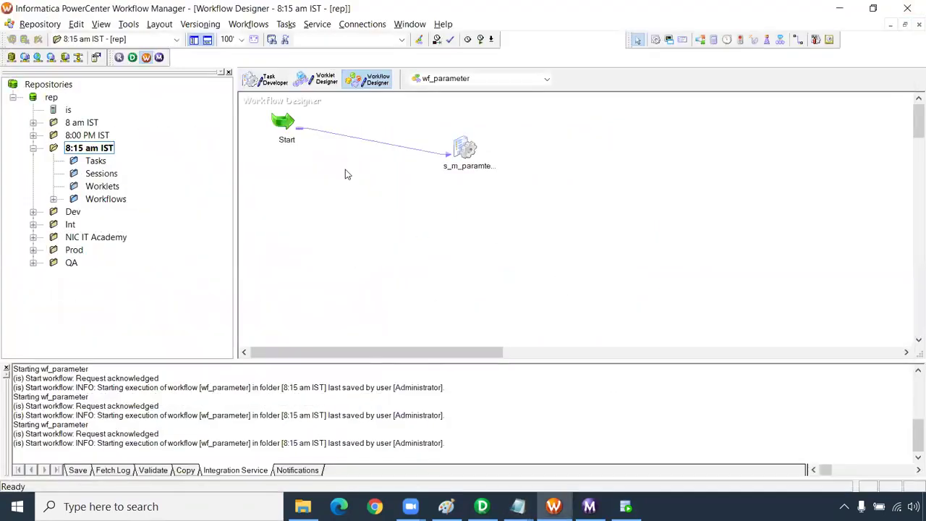
# - Rerun wf_parameter and find error VAR_27026: no initial value for $DBConnectionSrc
pyautogui.rightClick(344, 174)
pyautogui.click(413, 334)
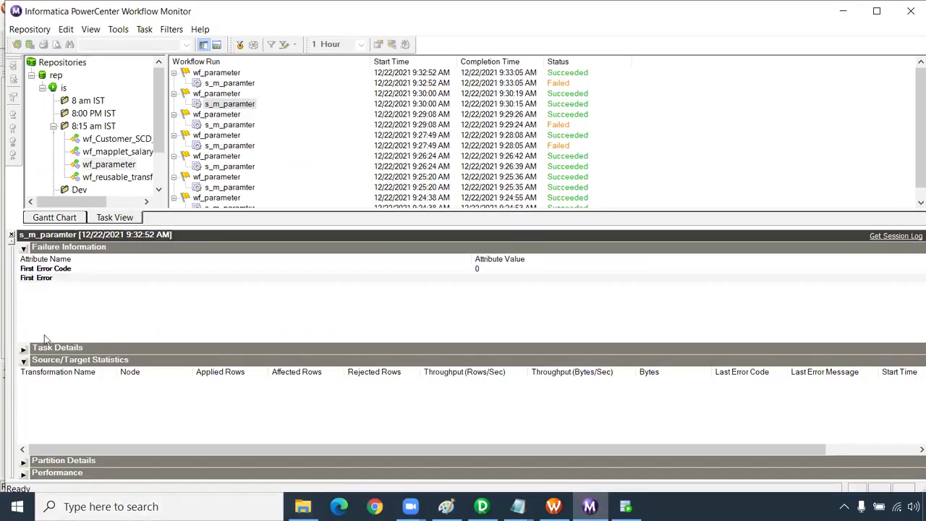
pyautogui.click(23, 361)
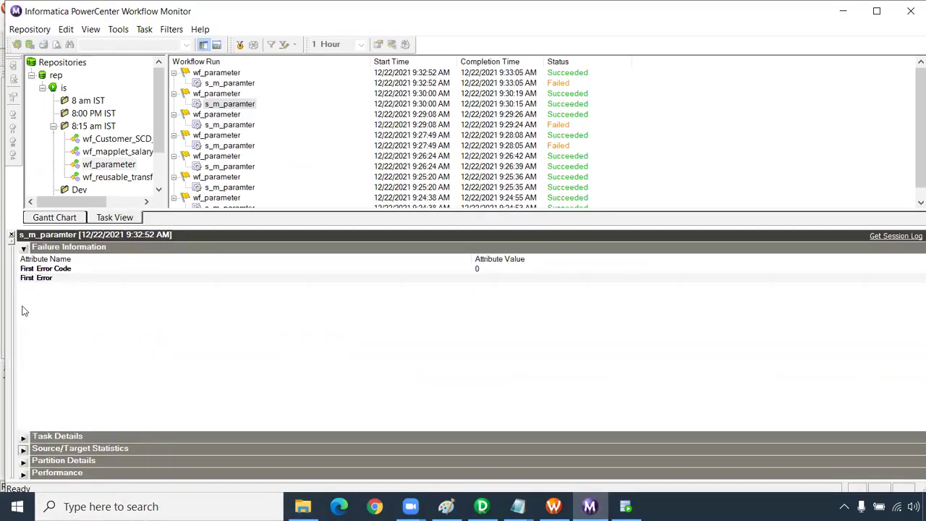
pyautogui.click(22, 248)
pyautogui.click(24, 259)
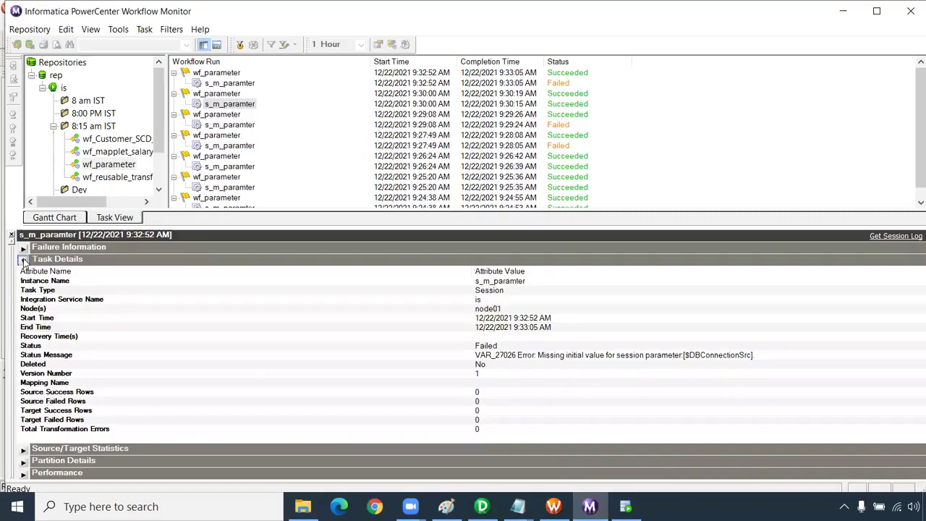
pyautogui.click(624, 357)
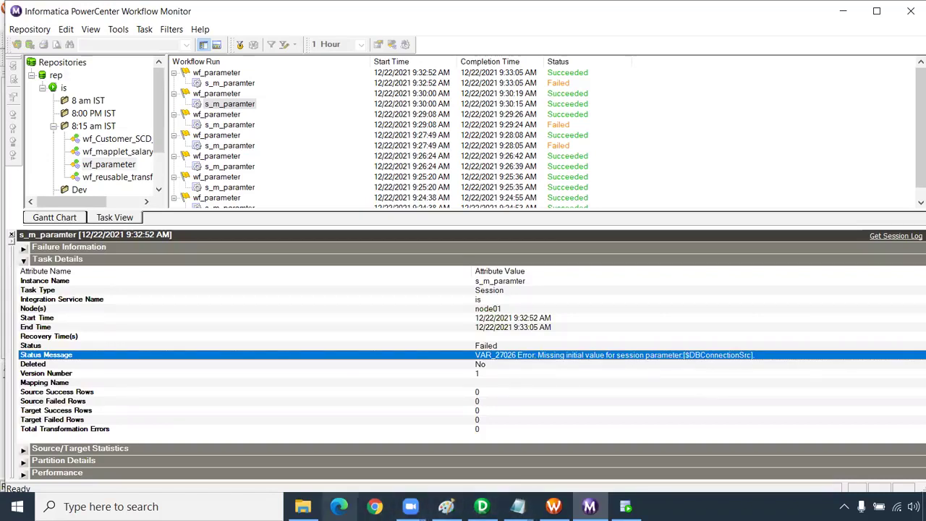
pyautogui.click(302, 507)
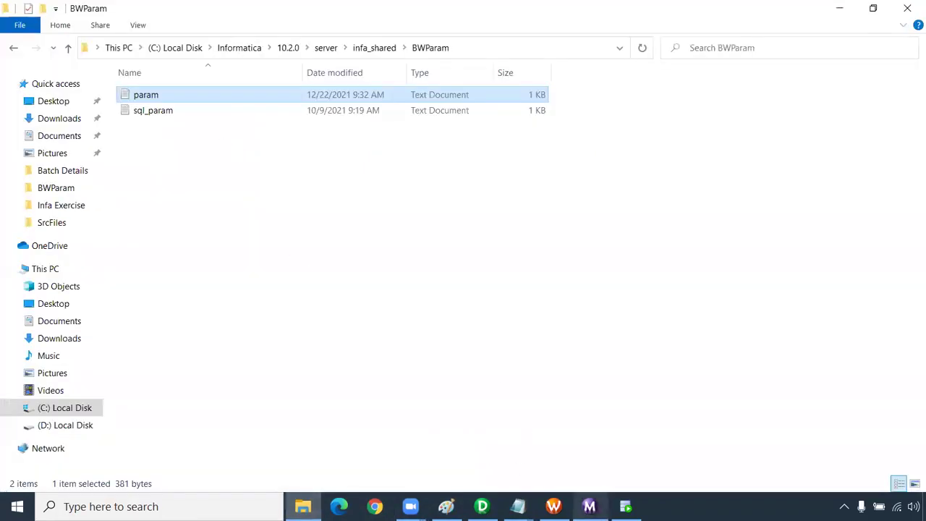
# - Close the Parameter and variables notes in Notepad
pyautogui.moveTo(518, 506)
pyautogui.click(577, 463)
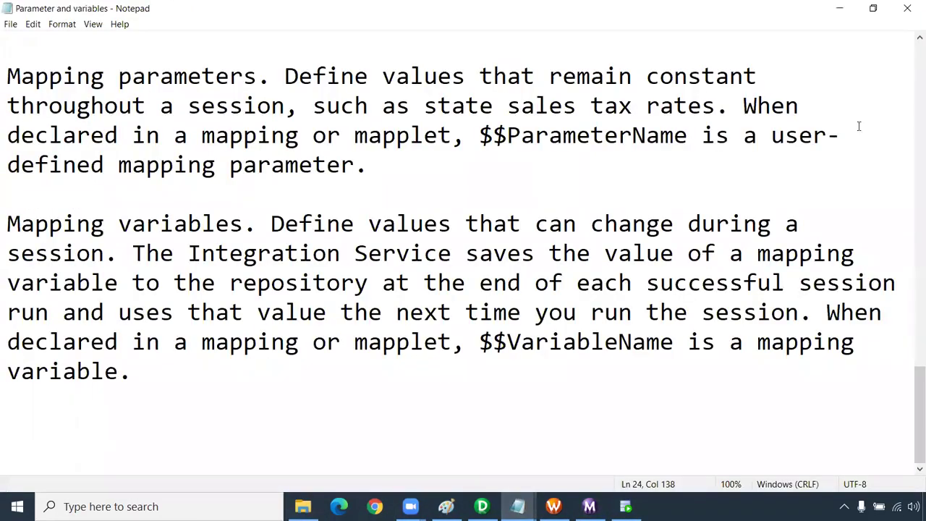
pyautogui.click(909, 7)
pyautogui.click(519, 506)
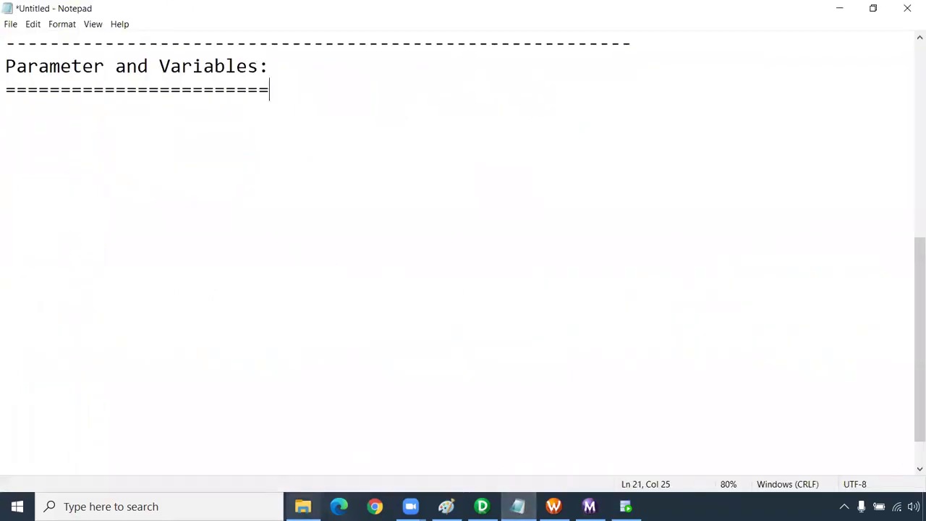
pyautogui.click(303, 507)
# - Open param full-screen and select the 8:15 am IST section header
pyautogui.doubleClick(163, 100)
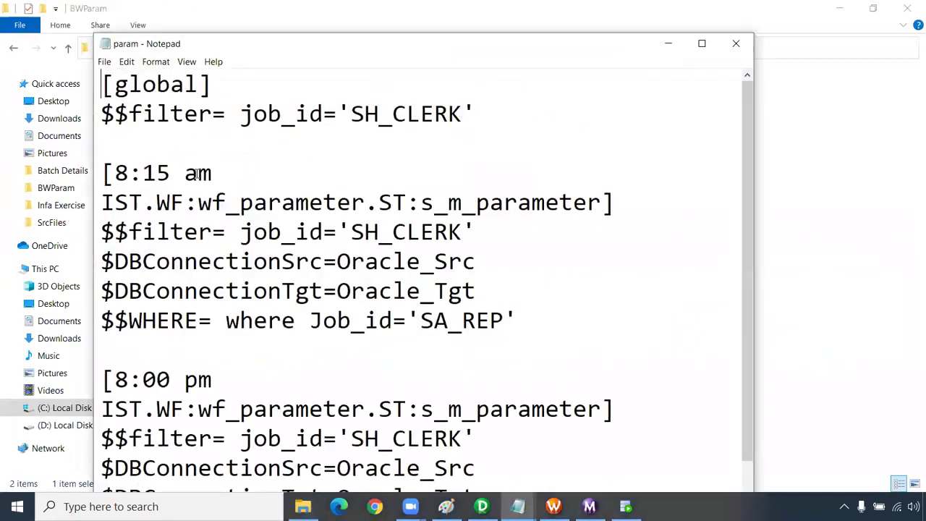
pyautogui.click(701, 43)
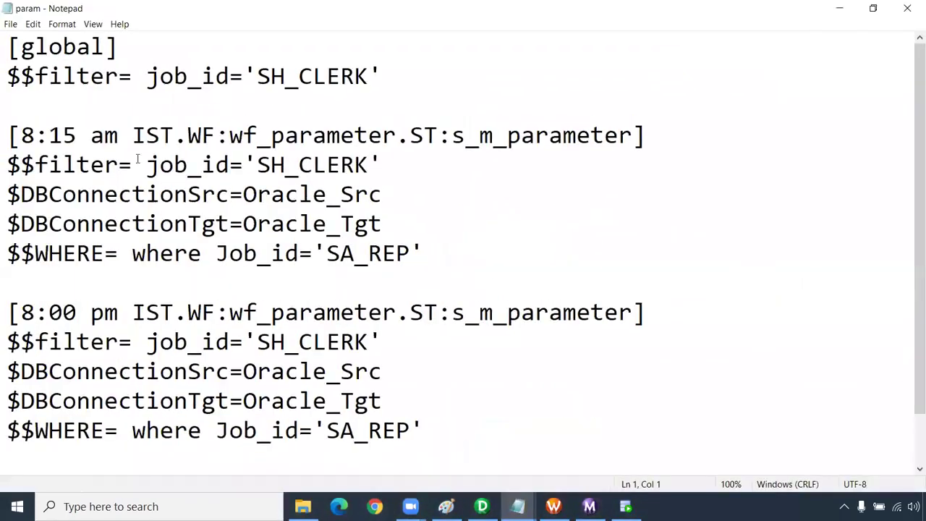
pyautogui.moveTo(175, 135); pyautogui.dragTo(133, 136)
pyautogui.click(88, 138)
pyautogui.click(119, 136)
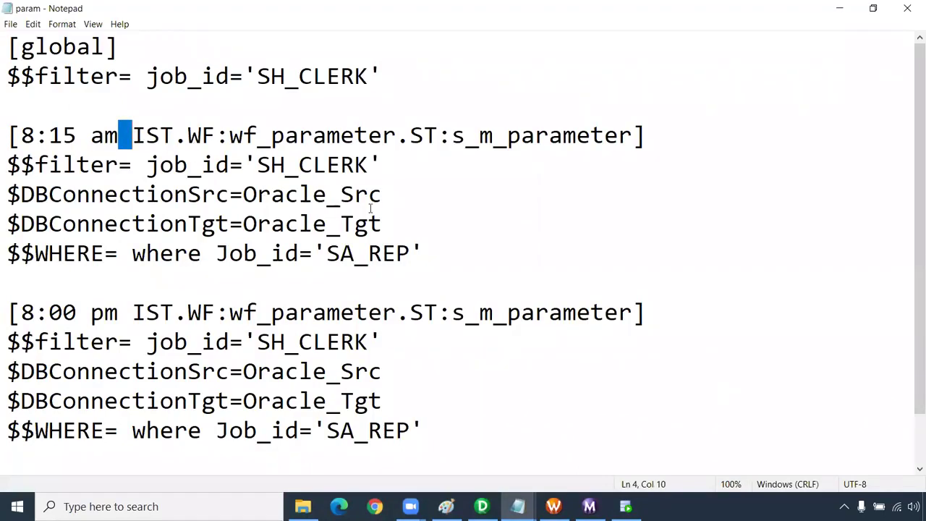
pyautogui.moveTo(658, 149); pyautogui.dragTo(6, 139)
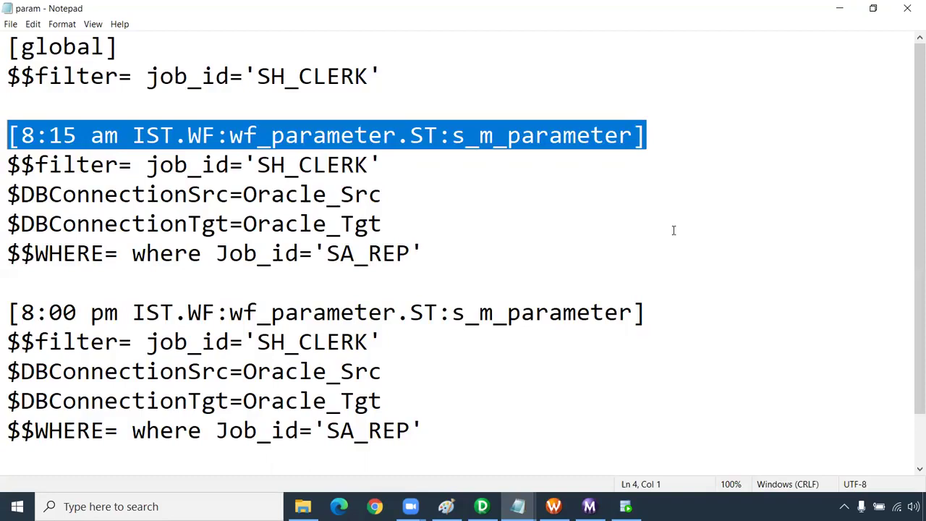
# - Highlight the Oracle_Src value in the 8:15 am IST section, scroll through param.txt, then close it
pyautogui.moveTo(388, 197); pyautogui.dragTo(247, 200)
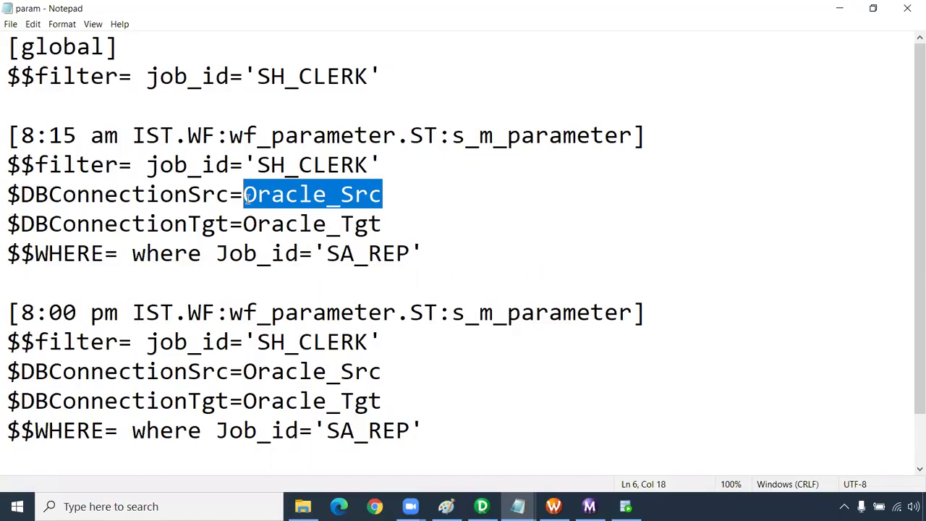
pyautogui.click(532, 232)
pyautogui.scroll(-1, 883, 184)
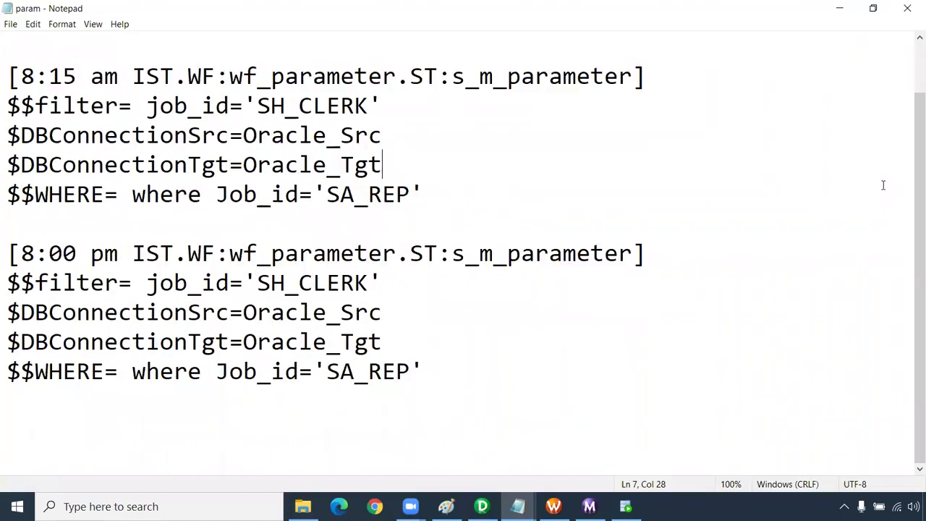
pyautogui.scroll(1, 909, 91)
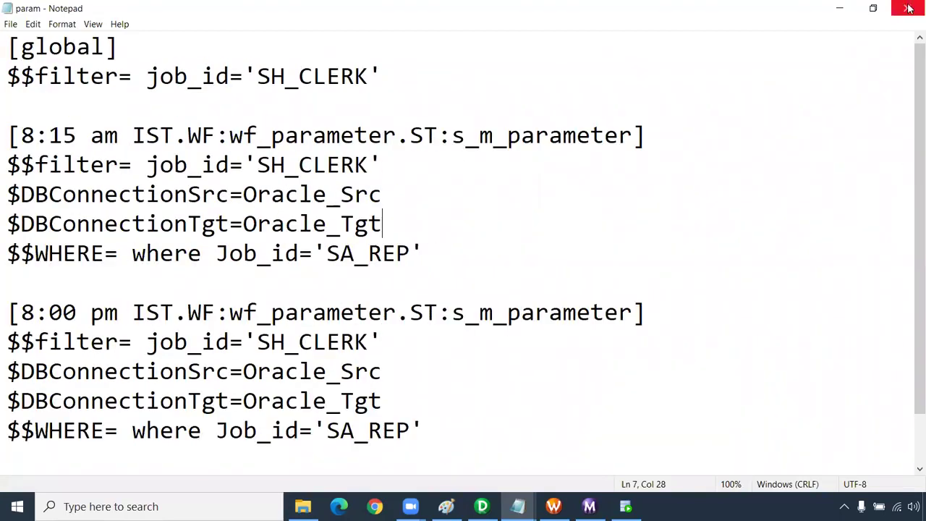
pyautogui.click(910, 6)
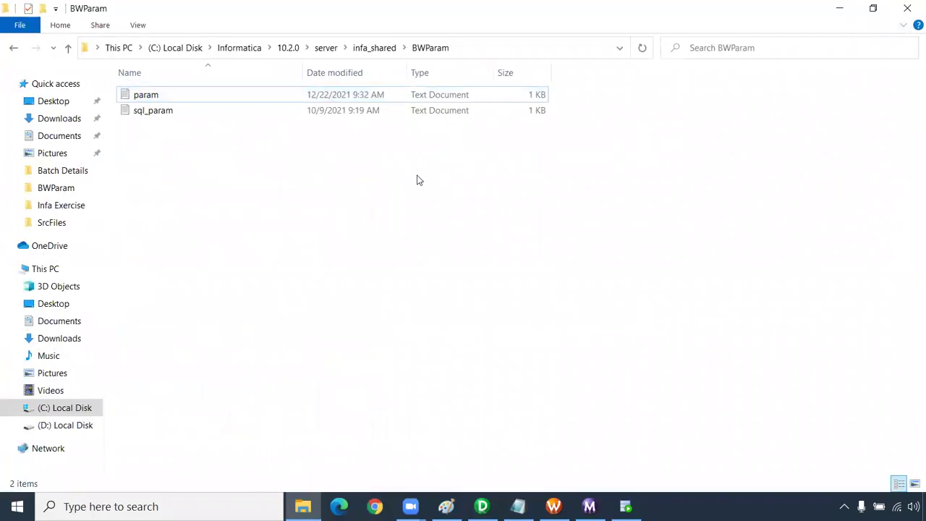
# - Close the BWParam folder, add a blank line under the Parameter and Variables heading, and scroll up to the Mapplet notes
pyautogui.click(908, 8)
pyautogui.press('Return')
pyautogui.press('Return')
pyautogui.press('Return')
pyautogui.press('Return')
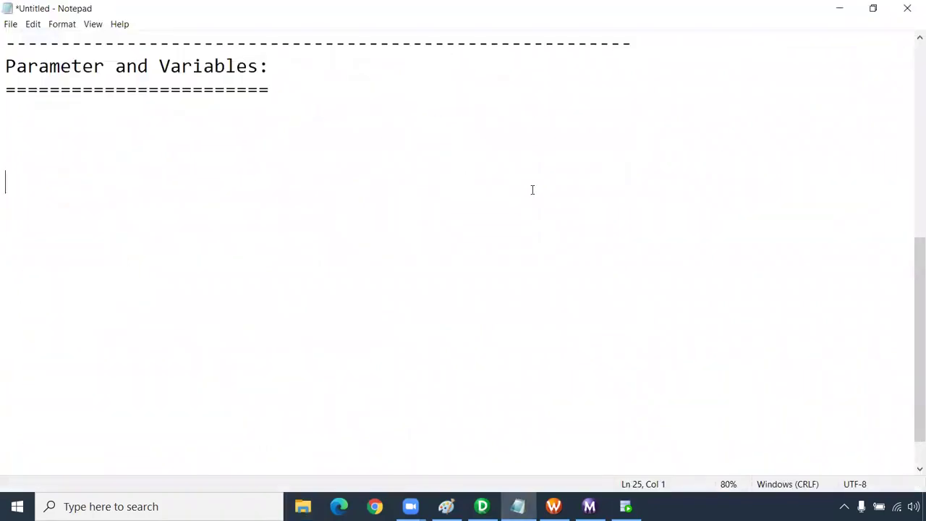
pyautogui.scroll(5, 535, 192)
pyautogui.scroll(1, 539, 192)
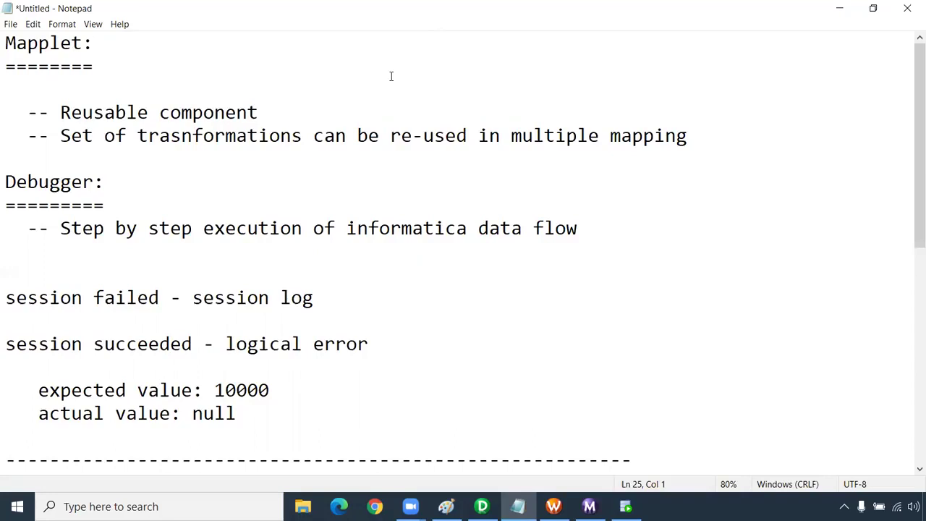
pyautogui.hotkey('alt', 'Tab')
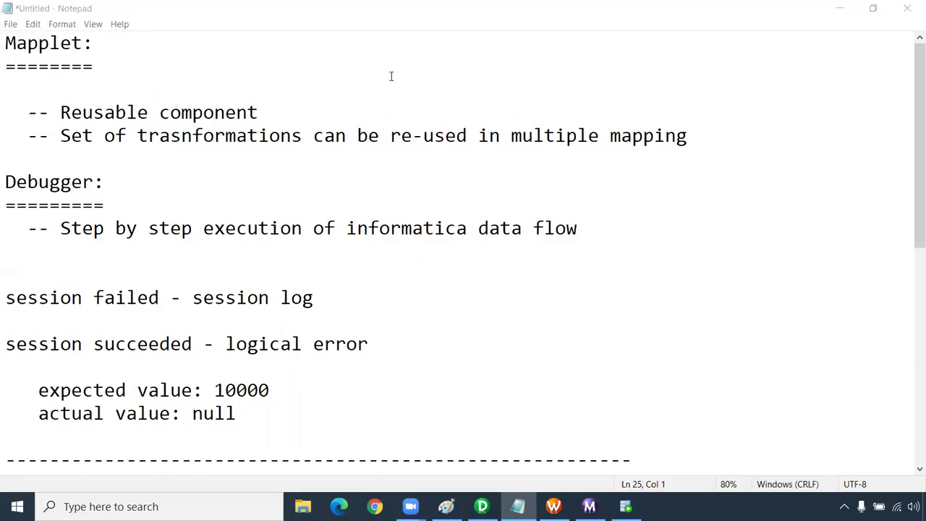